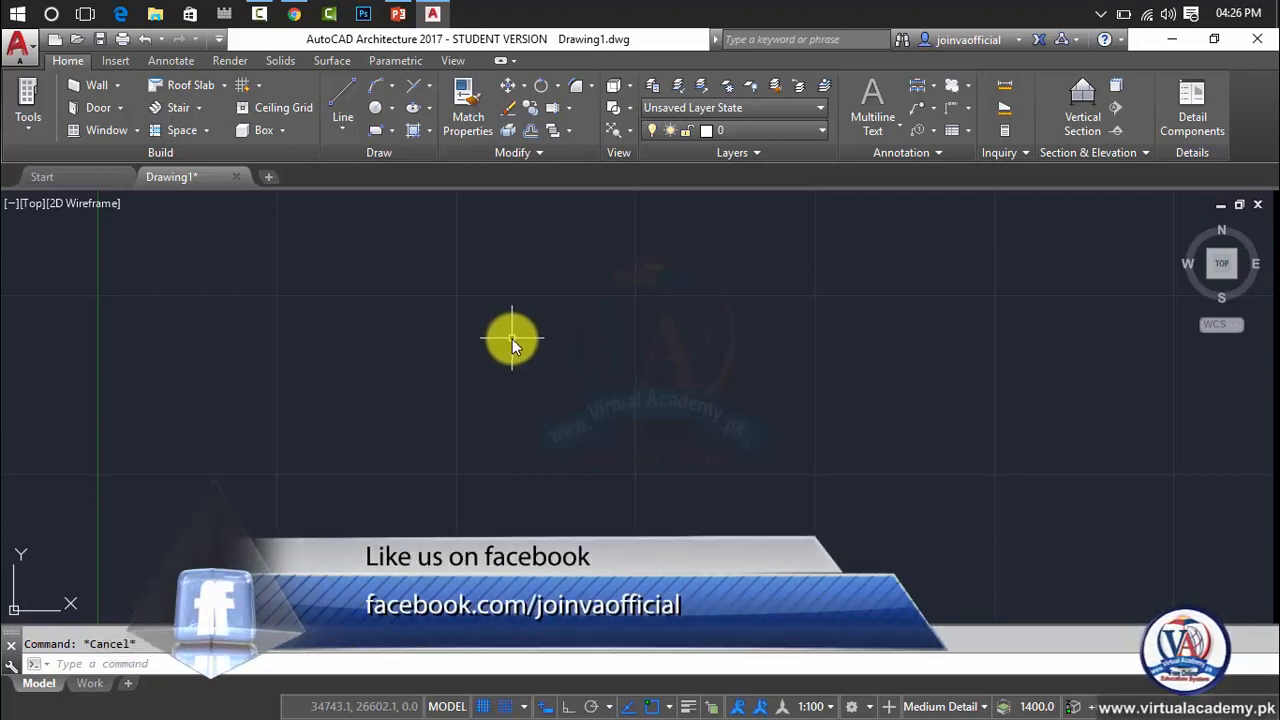
# Draw a single straight line sloping upward across the middle of the drawing area.
pyautogui.click(338, 90)
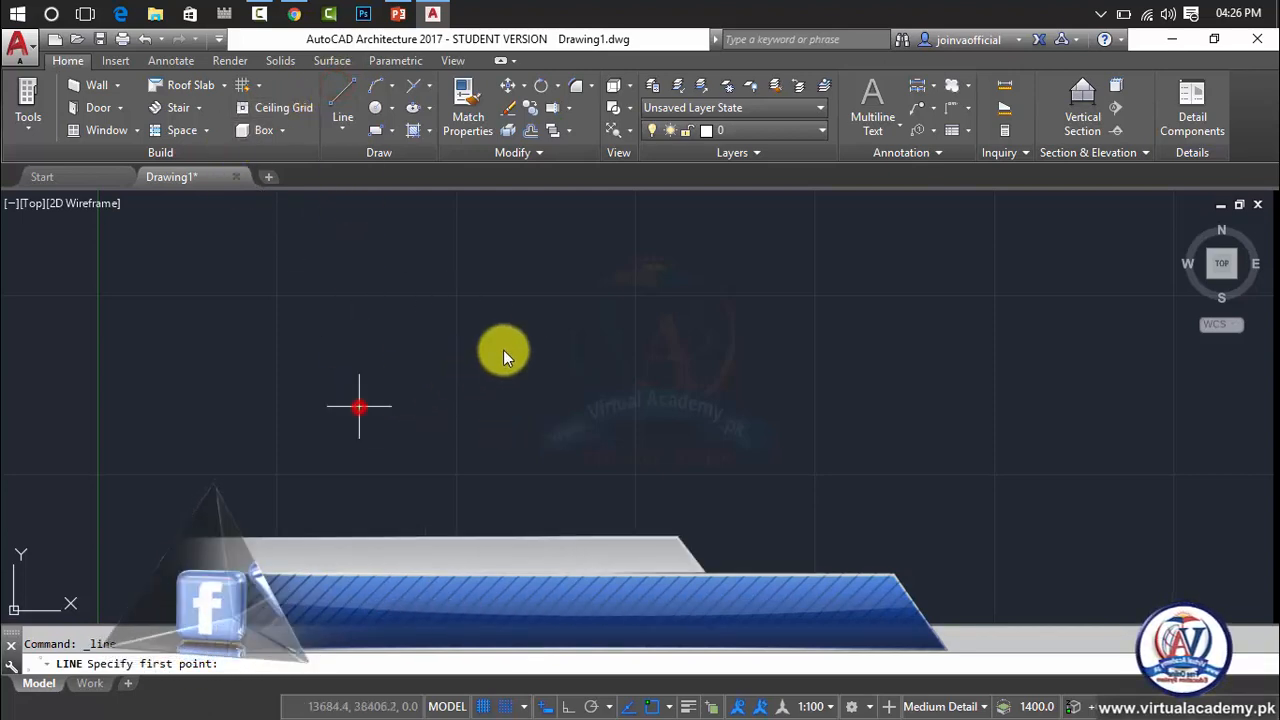
pyautogui.click(360, 405)
pyautogui.click(904, 260)
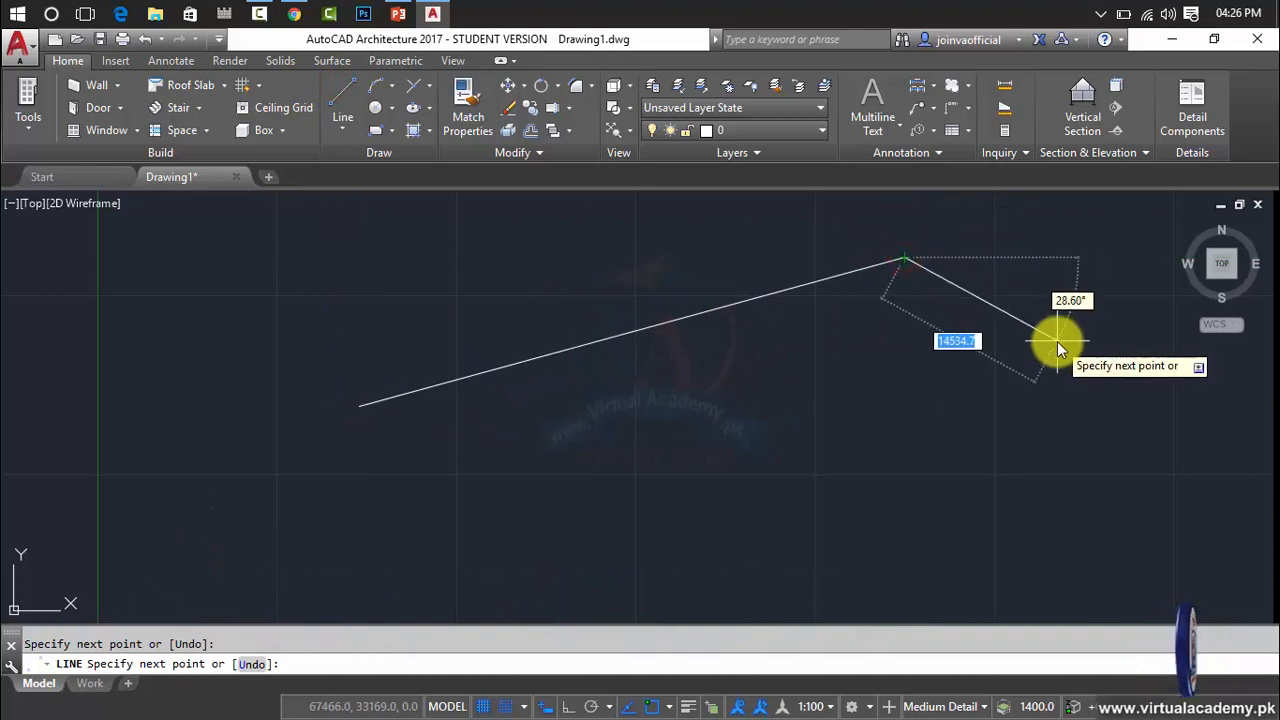
pyautogui.press('Escape')
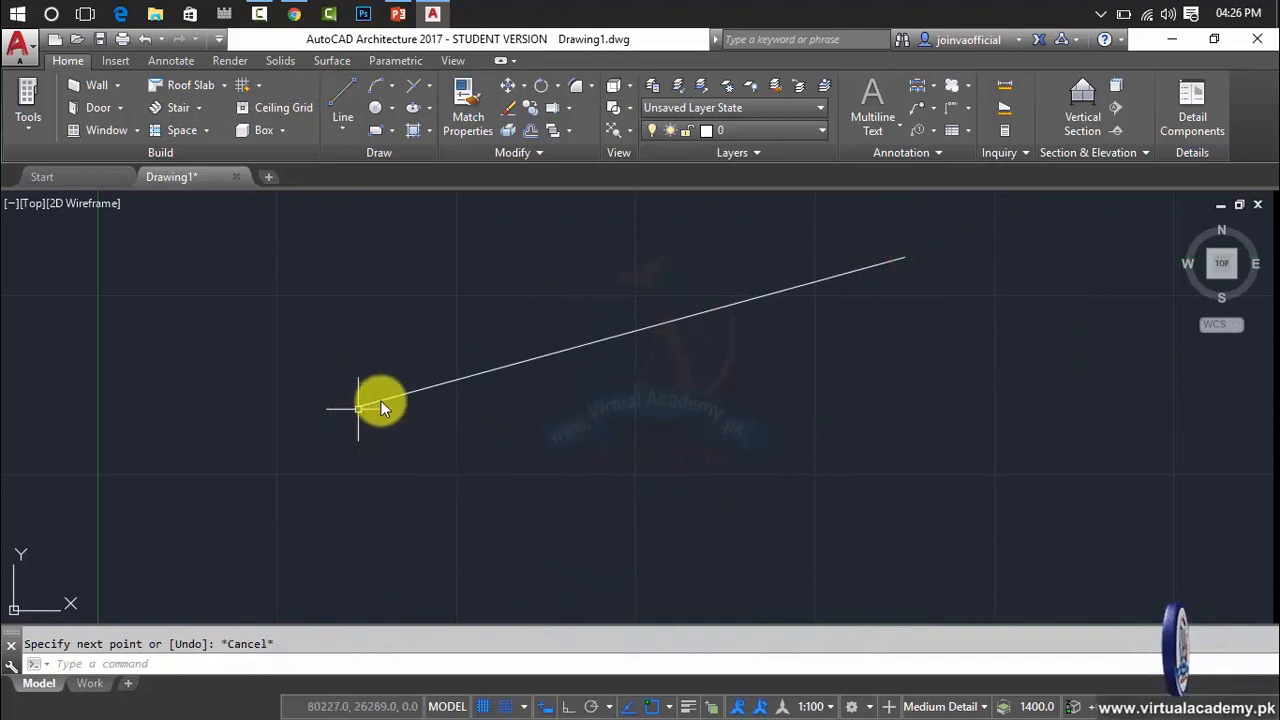
# Select the sloping line and inspect the grips at its endpoints.
pyautogui.click(445, 381)
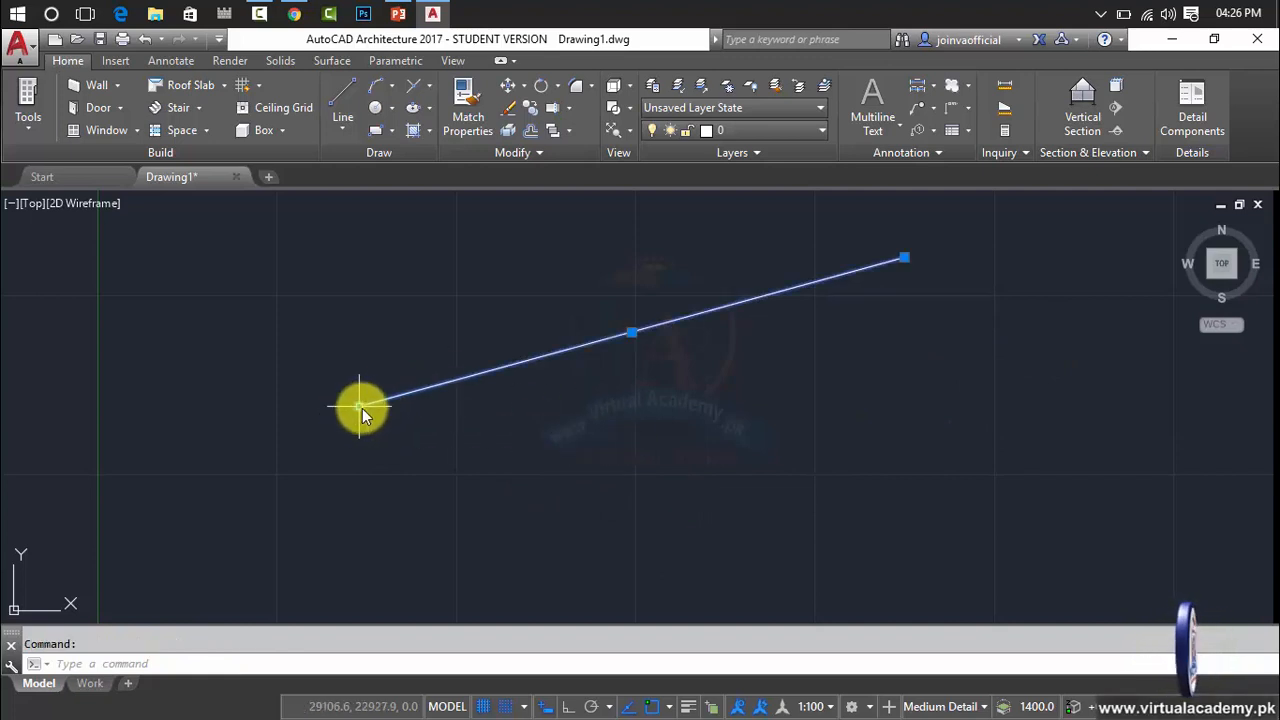
pyautogui.click(902, 260)
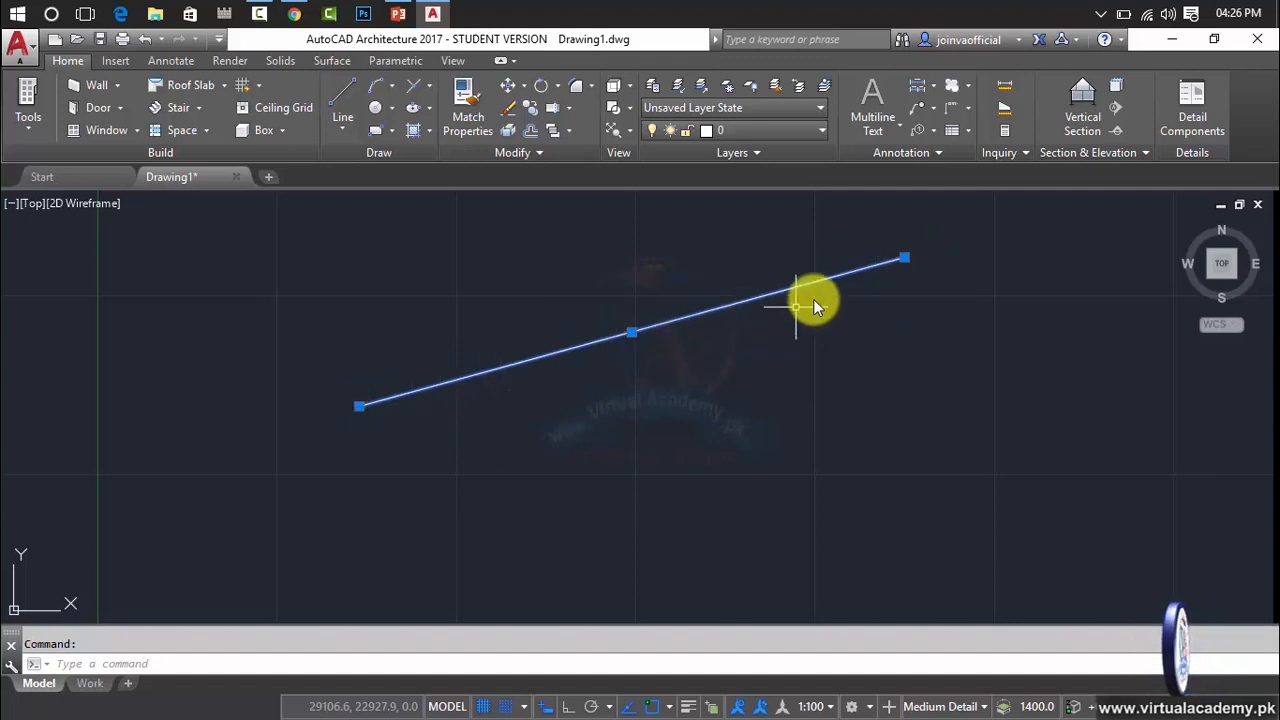
pyautogui.moveTo(905, 258)
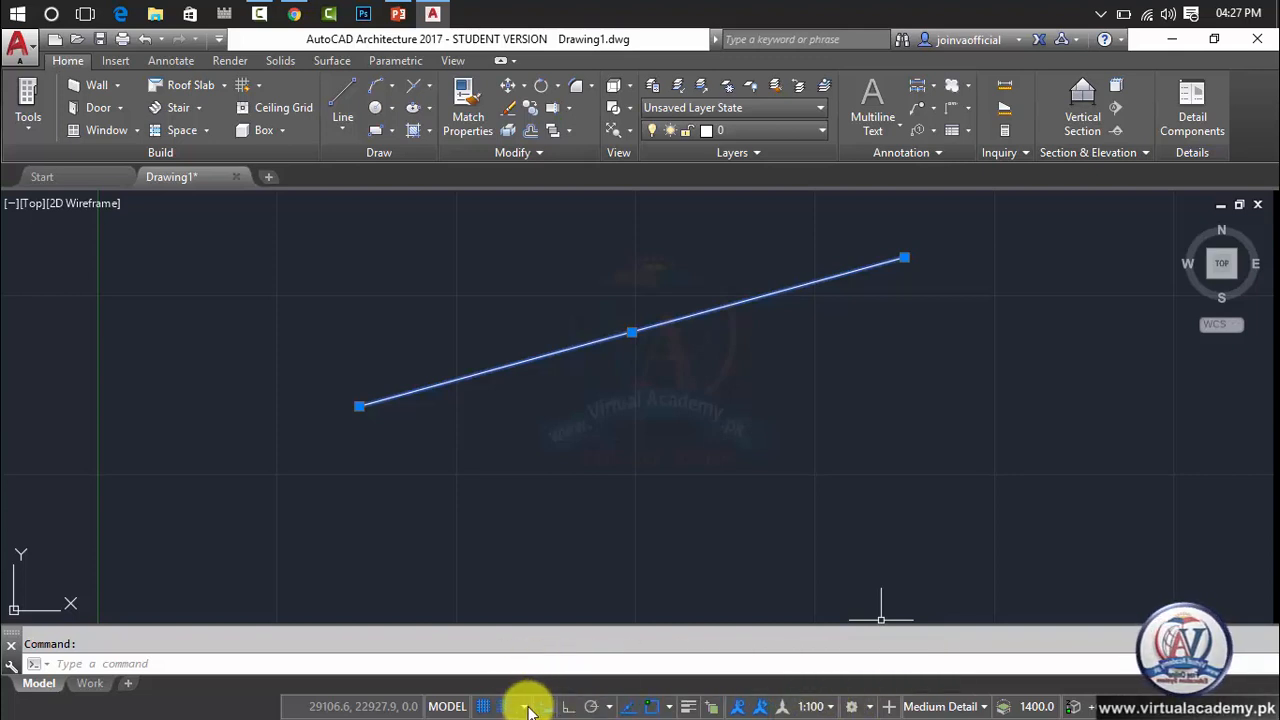
# Review the object snap and polar tracking options in the drafting settings, and close them without changes.
pyautogui.click(669, 707)
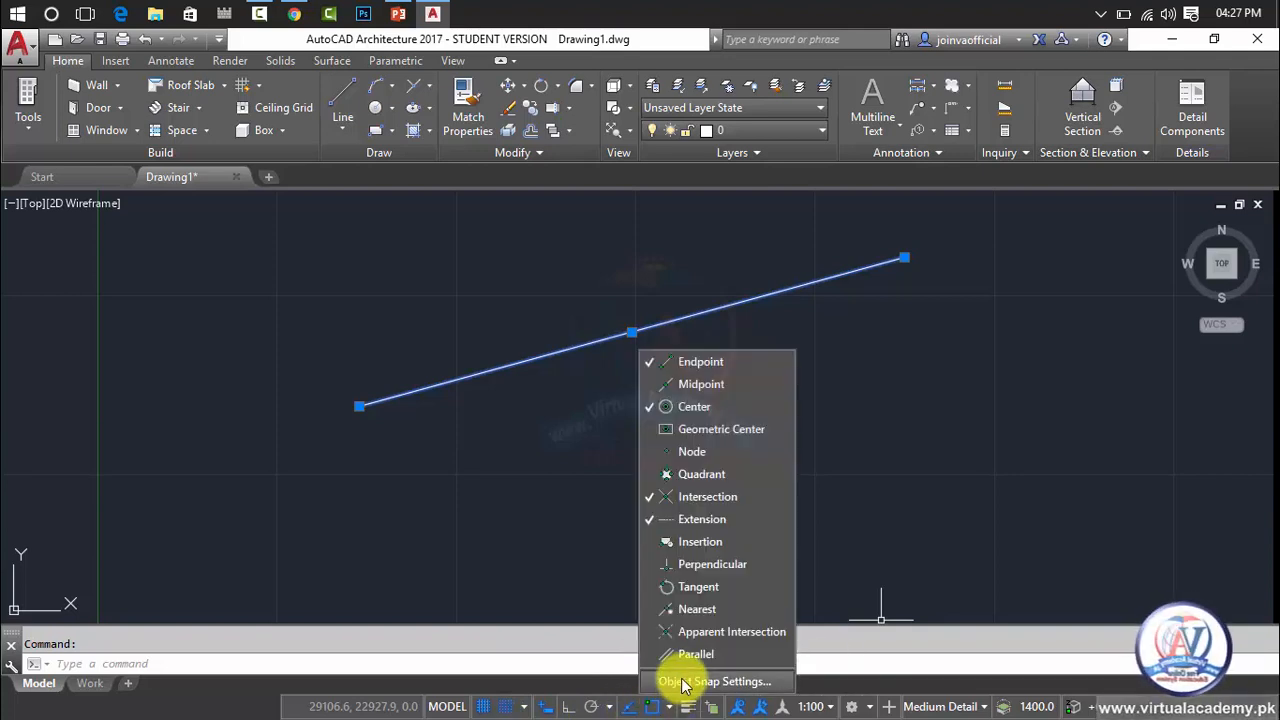
pyautogui.click(678, 682)
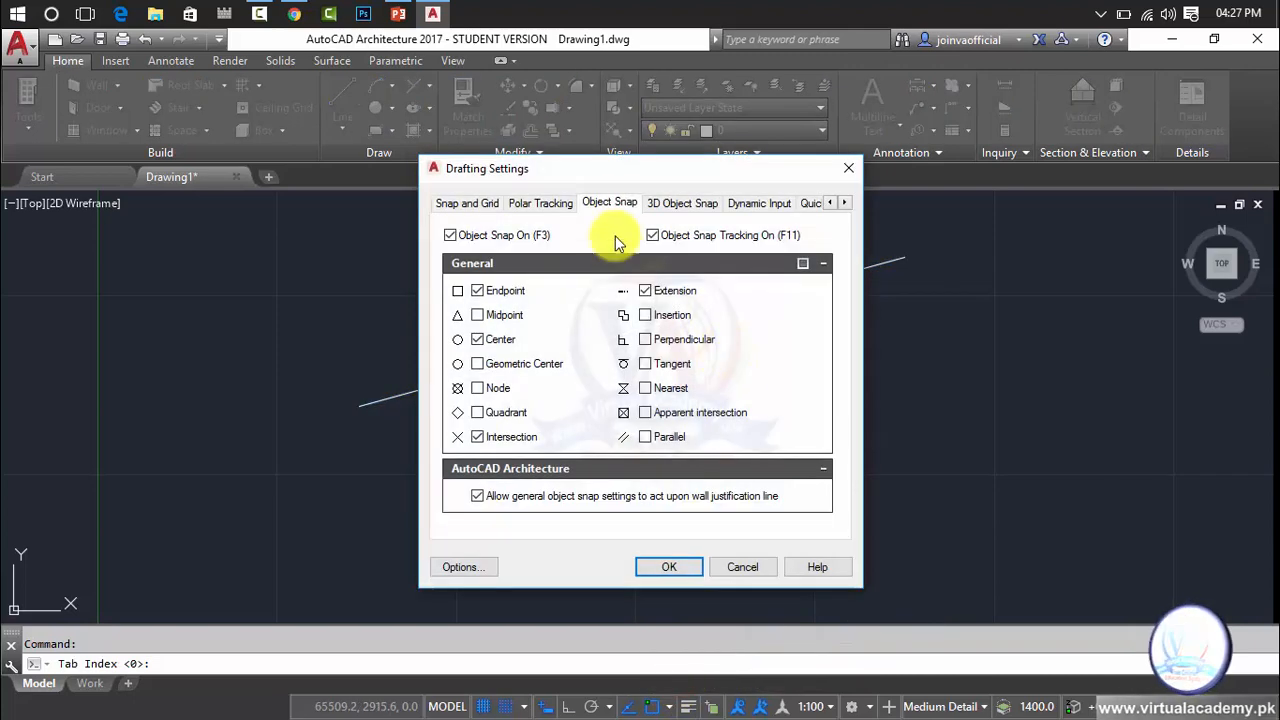
pyautogui.click(540, 203)
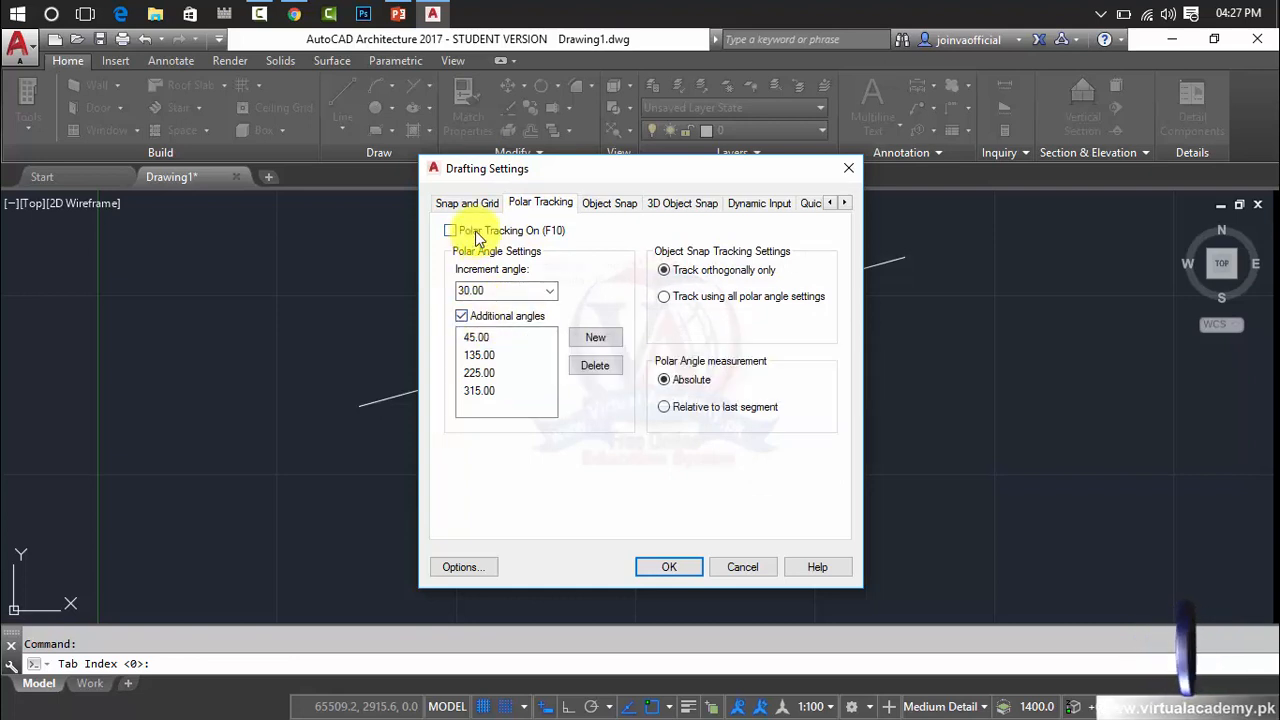
pyautogui.click(849, 168)
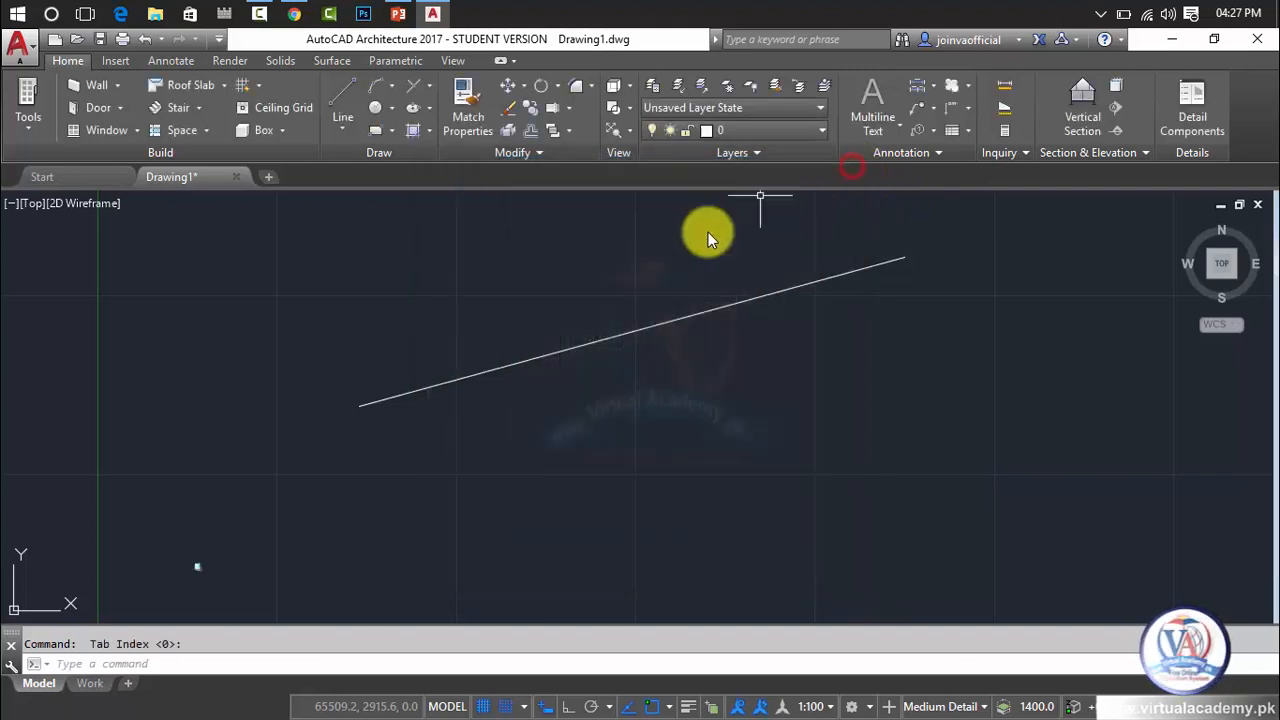
# Select the sloping line and check the length and angle preview at its upper endpoint.
pyautogui.click(648, 330)
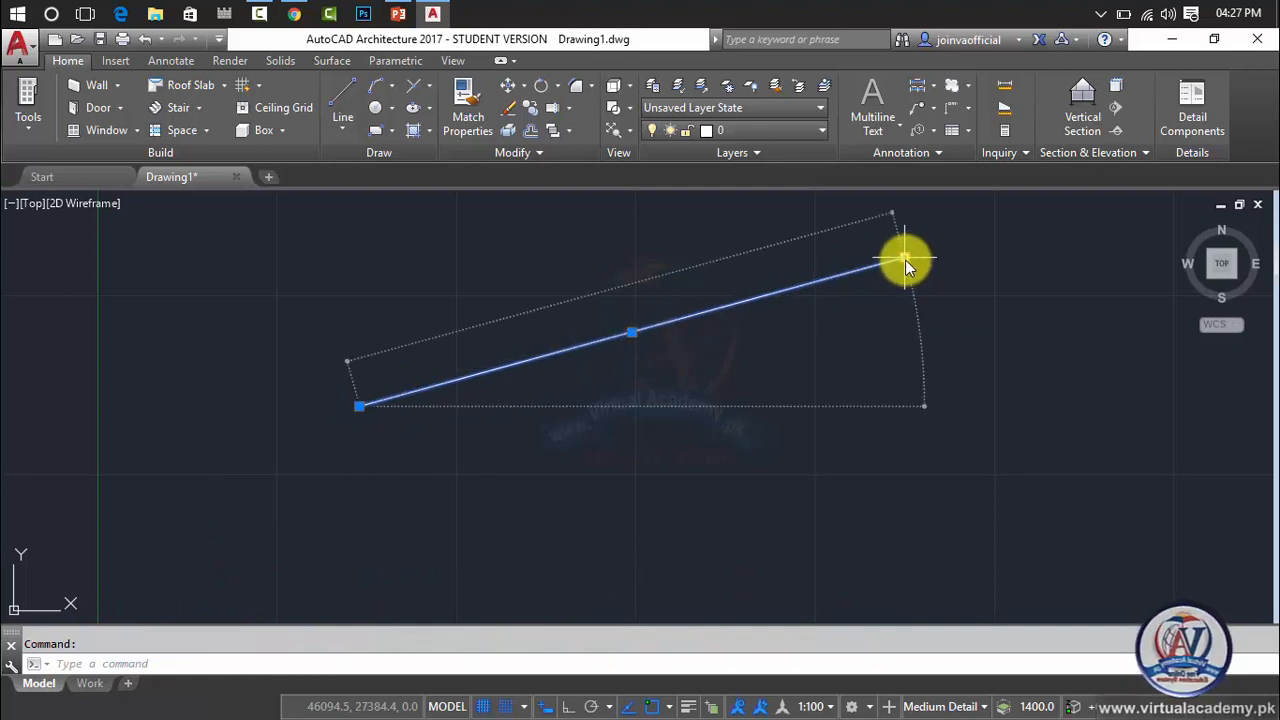
pyautogui.moveTo(905, 259)
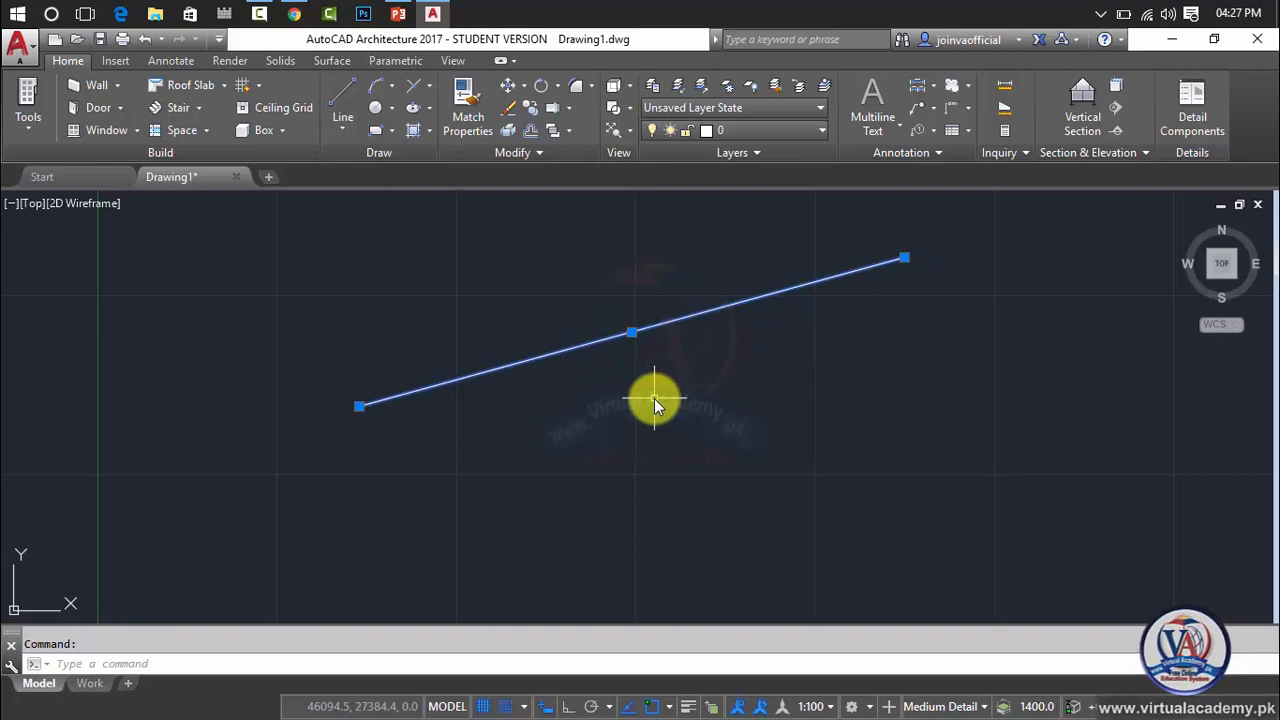
# Open the Drawing Setup dialog from the drawing utilities and move it aside to uncover the line.
pyautogui.click(27, 41)
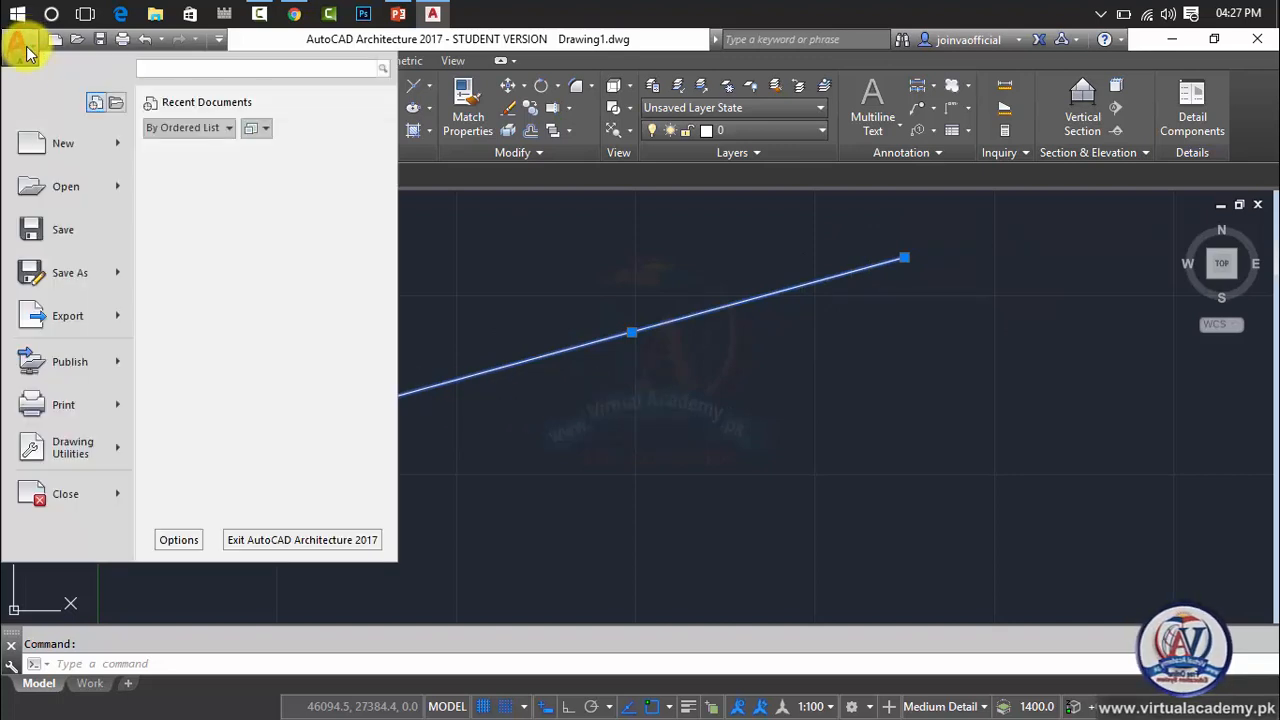
pyautogui.click(65, 450)
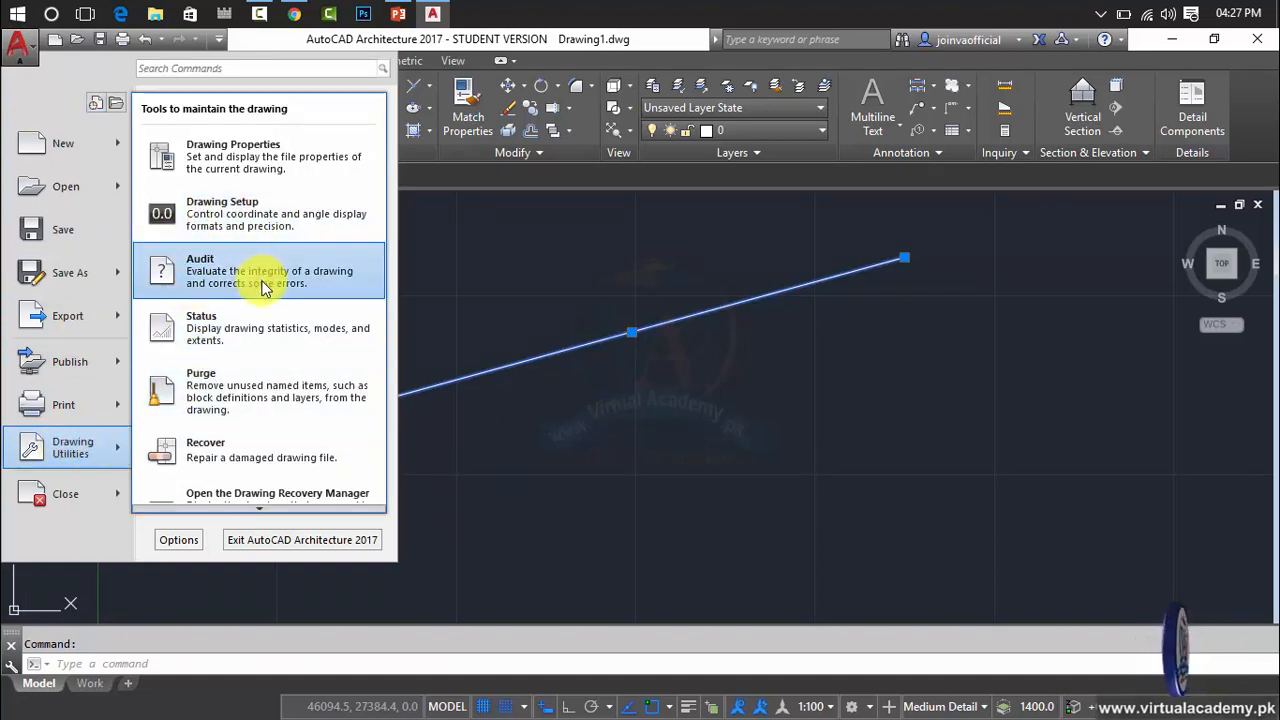
pyautogui.scroll(-2, 262, 500)
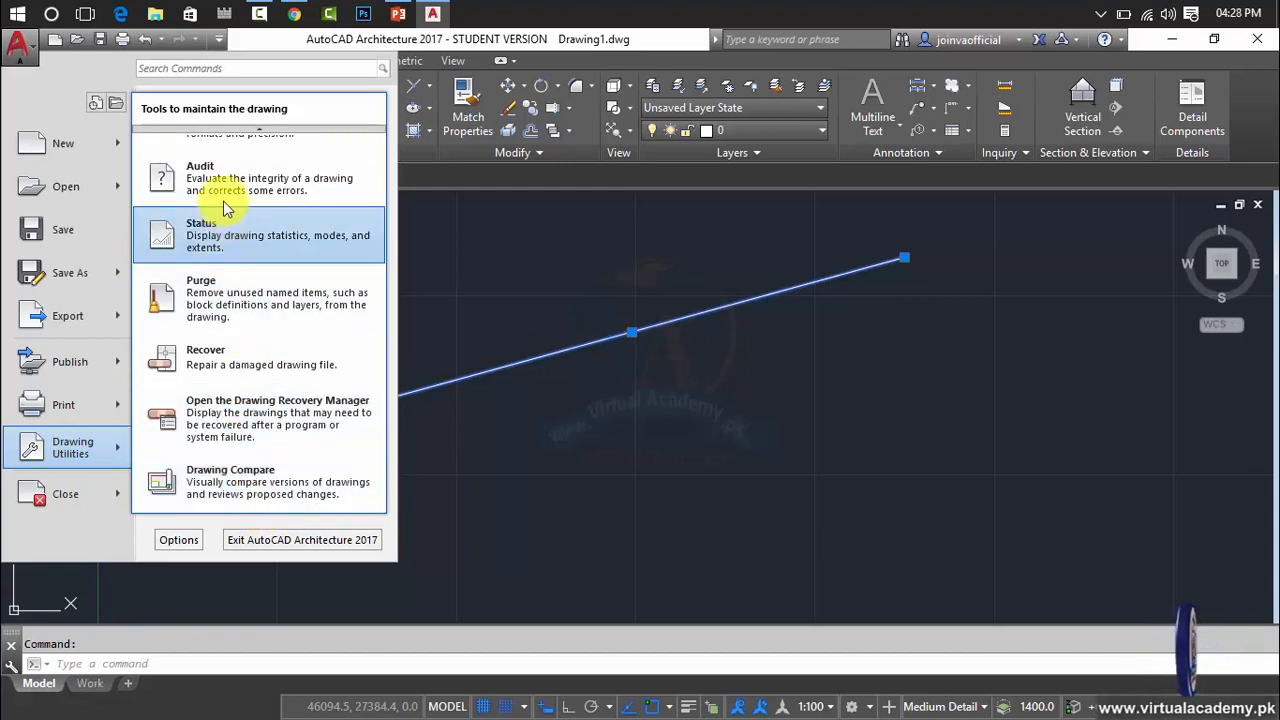
pyautogui.moveTo(246, 128)
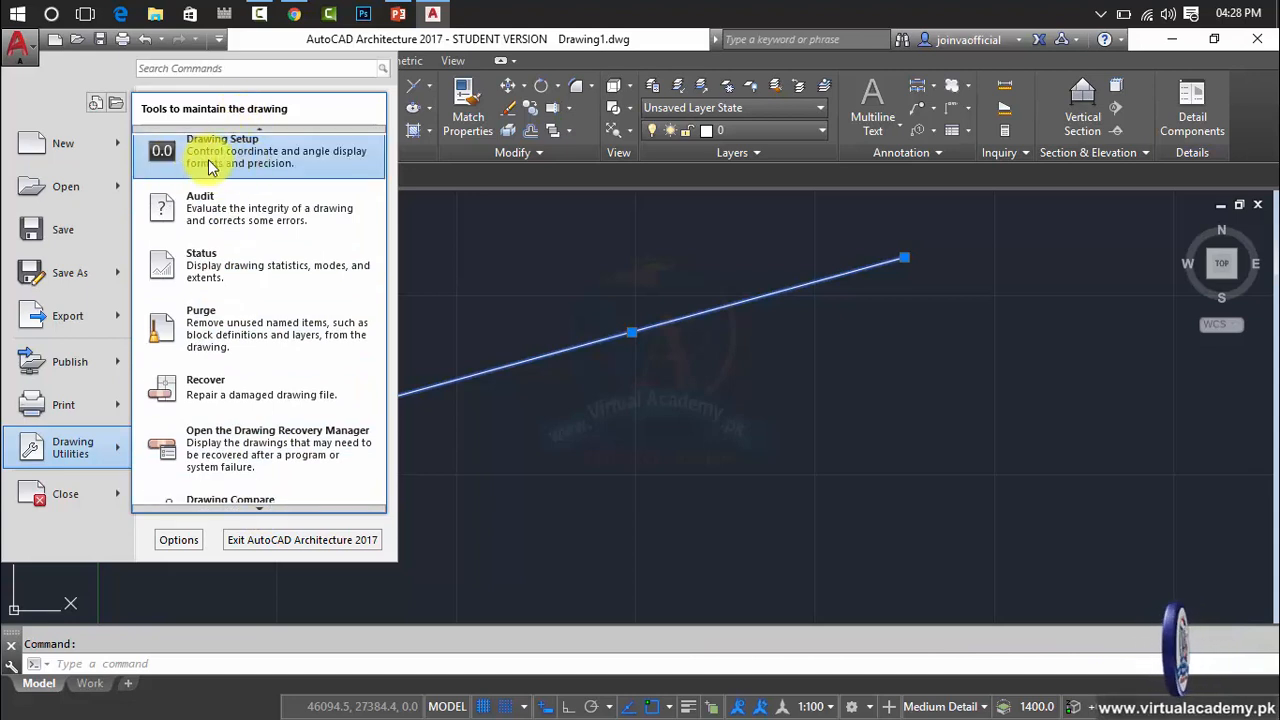
pyautogui.scroll(1, 277, 163)
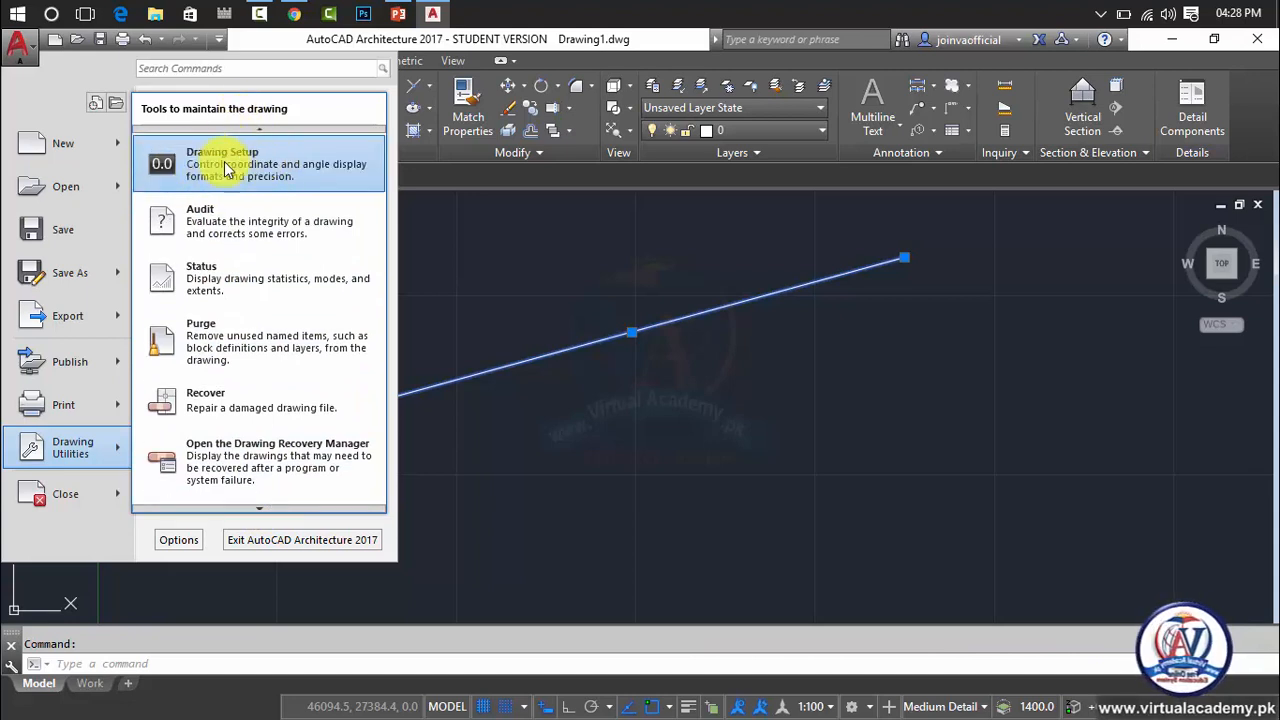
pyautogui.click(205, 167)
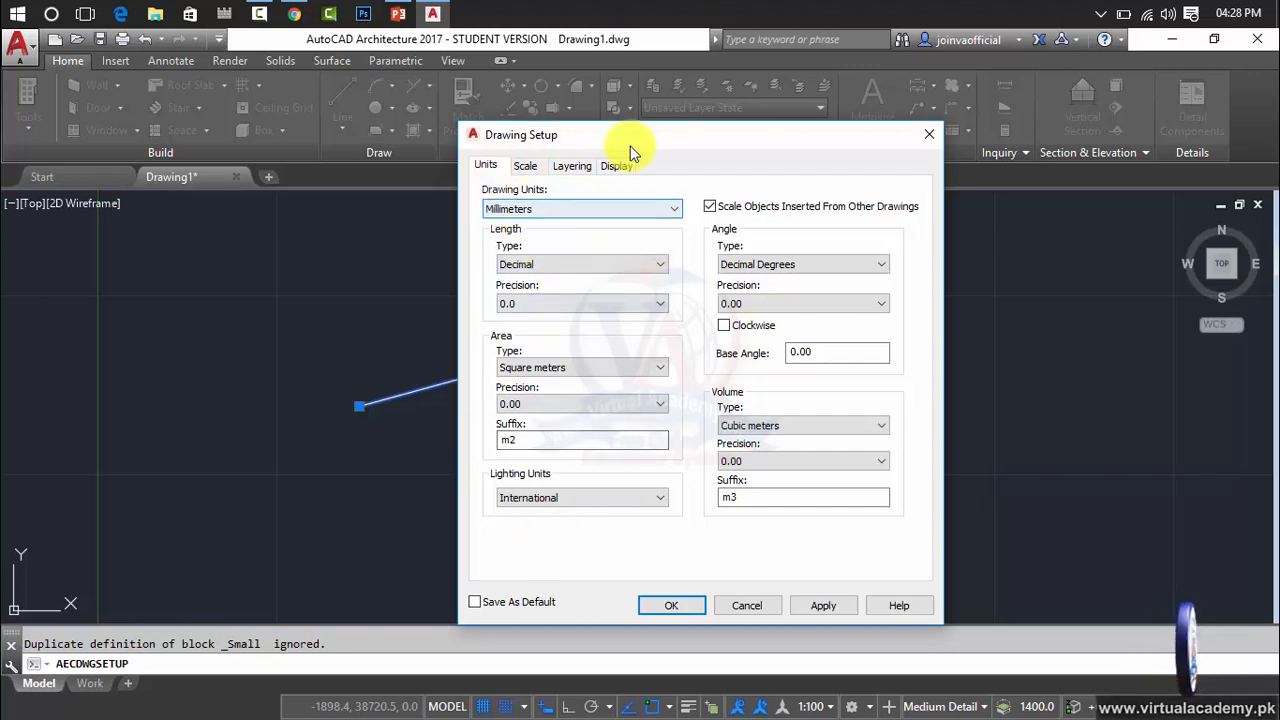
pyautogui.moveTo(634, 150)
pyautogui.mouseDown()
pyautogui.moveTo(579, 172)
pyautogui.moveTo(260, 157)
pyautogui.moveTo(951, 197)
pyautogui.mouseUp()
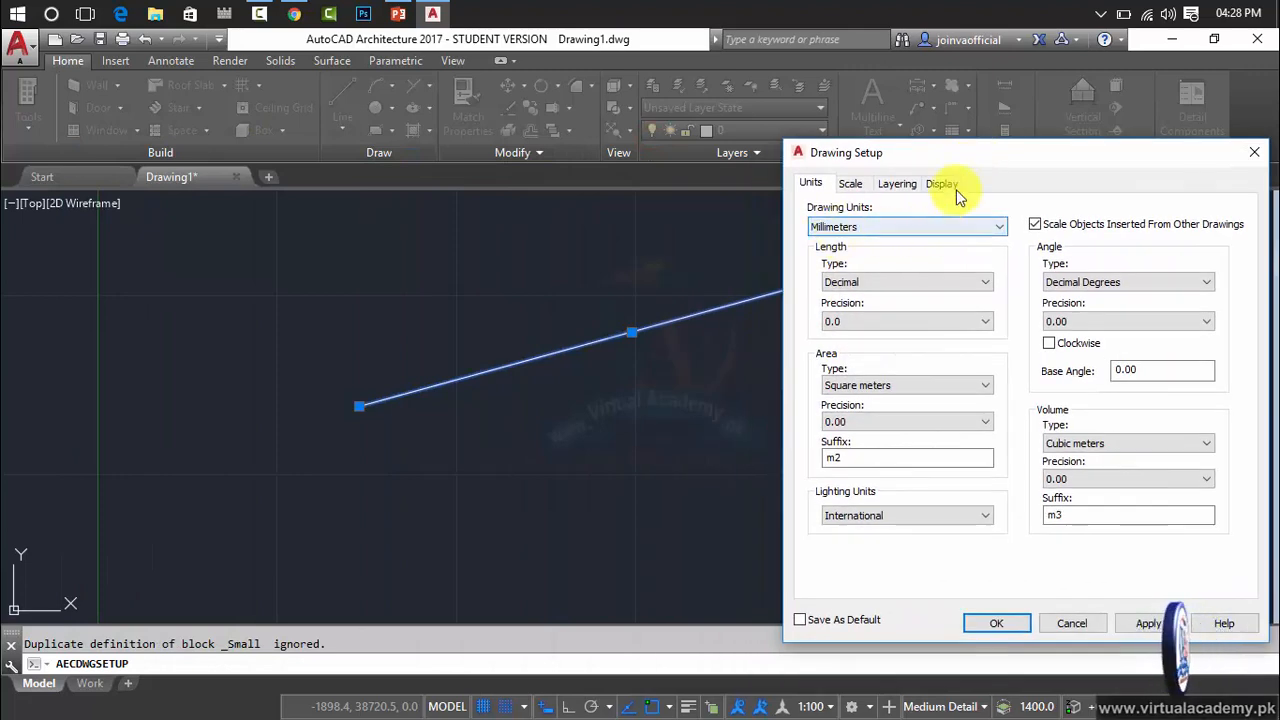
pyautogui.moveTo(990, 160); pyautogui.dragTo(1070, 144)
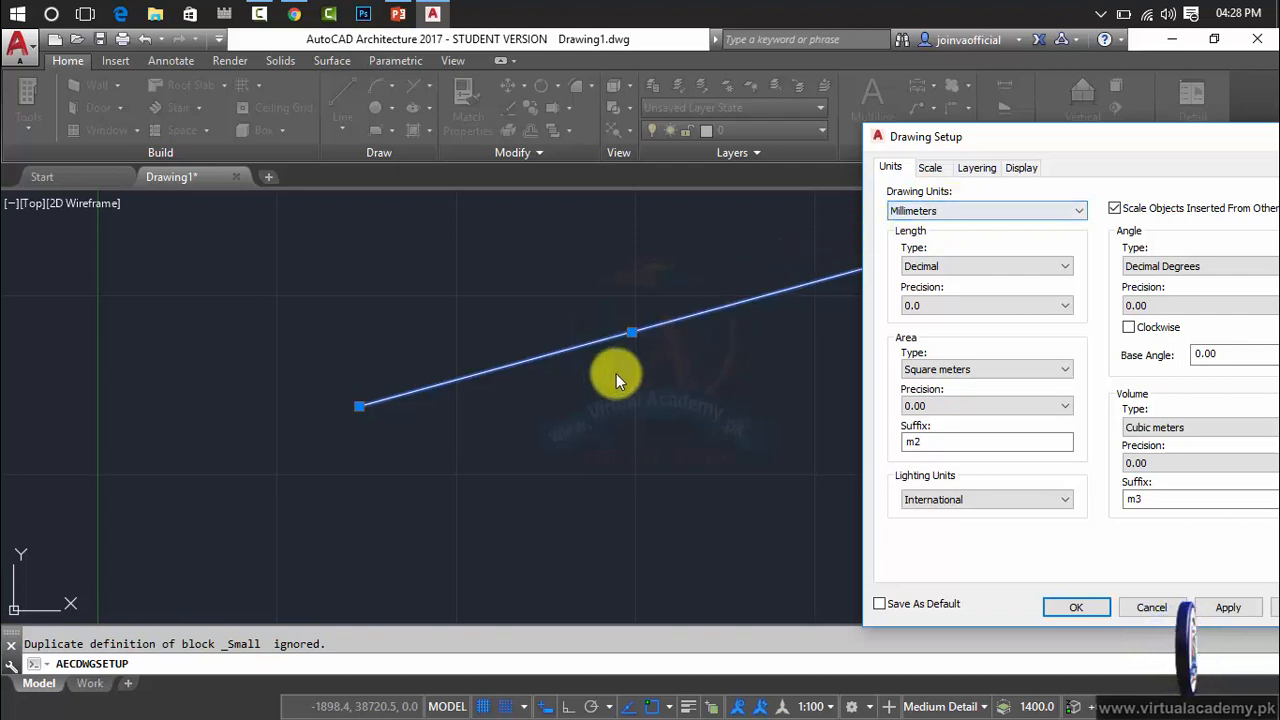
# Try out different drawing units, including feet, and set the drawing units to Inches.
pyautogui.click(980, 210)
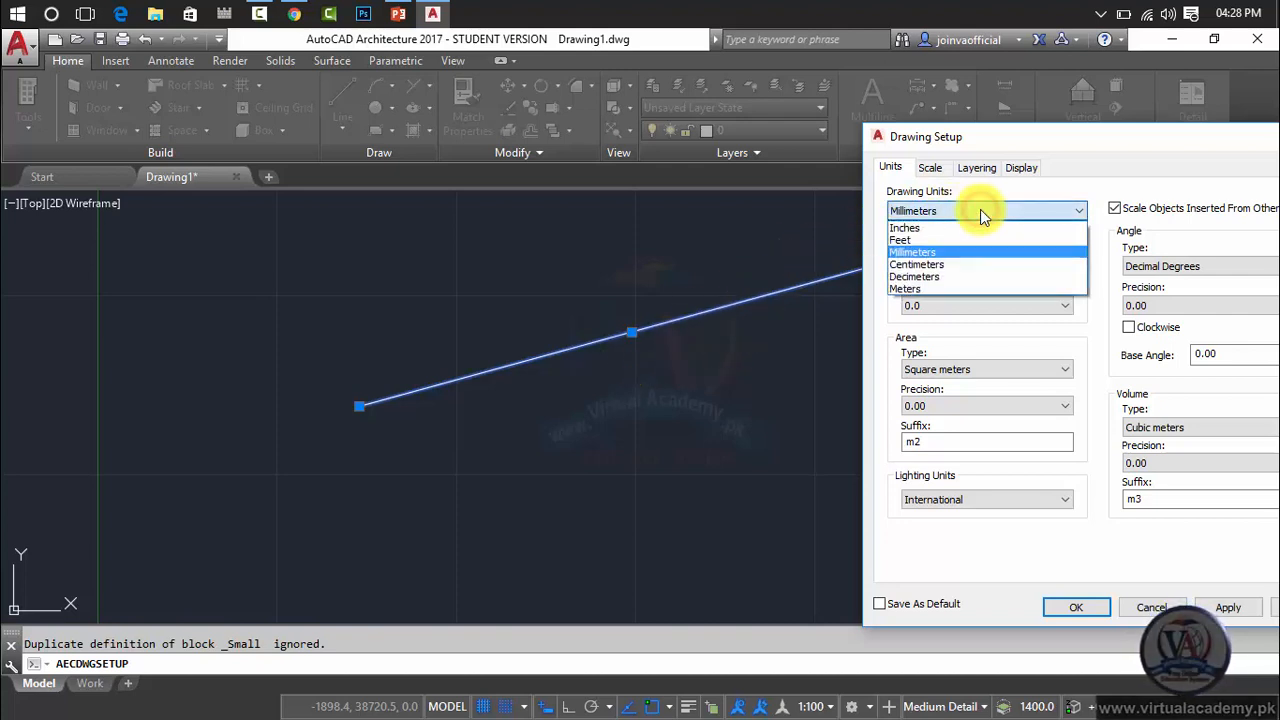
pyautogui.click(969, 229)
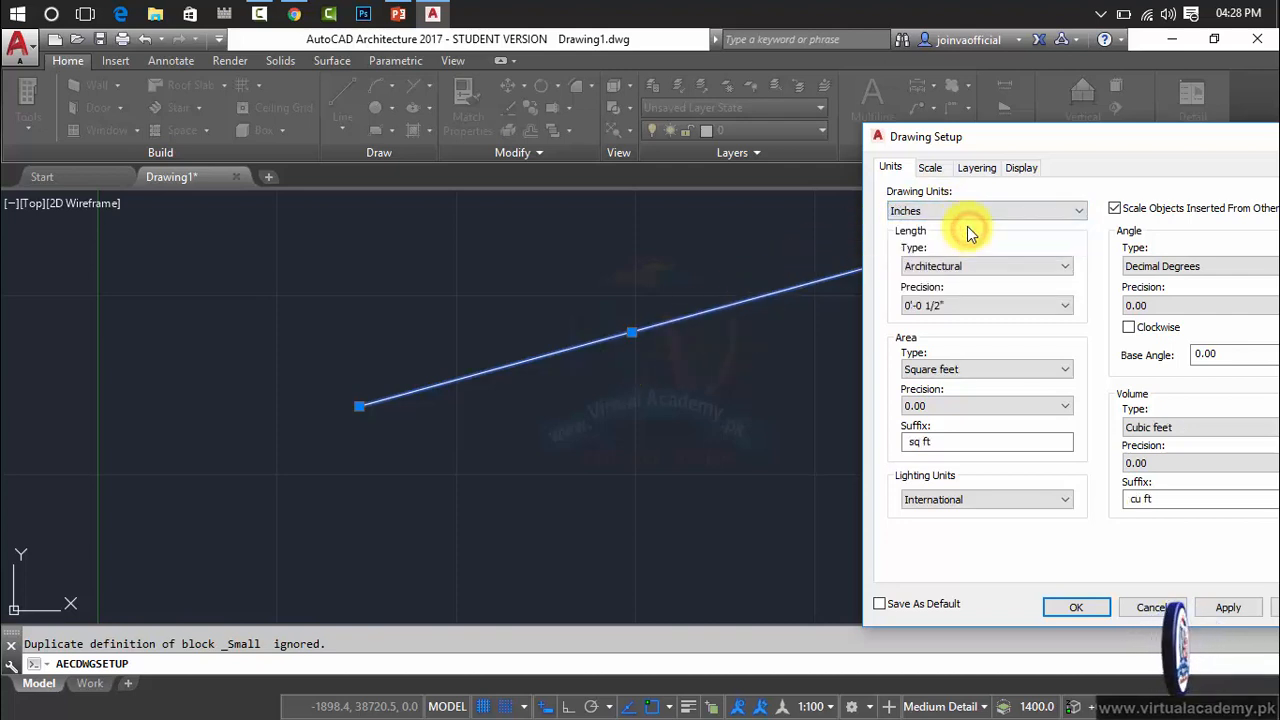
pyautogui.click(963, 210)
pyautogui.click(962, 241)
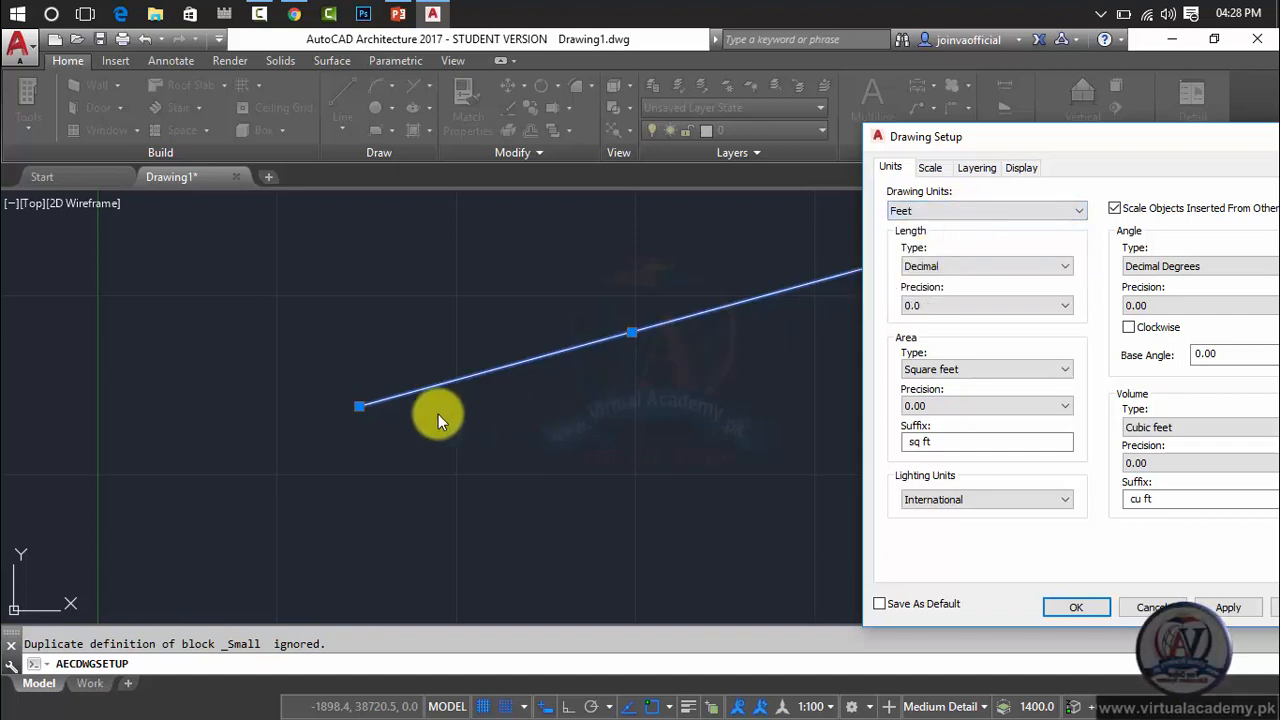
pyautogui.click(962, 211)
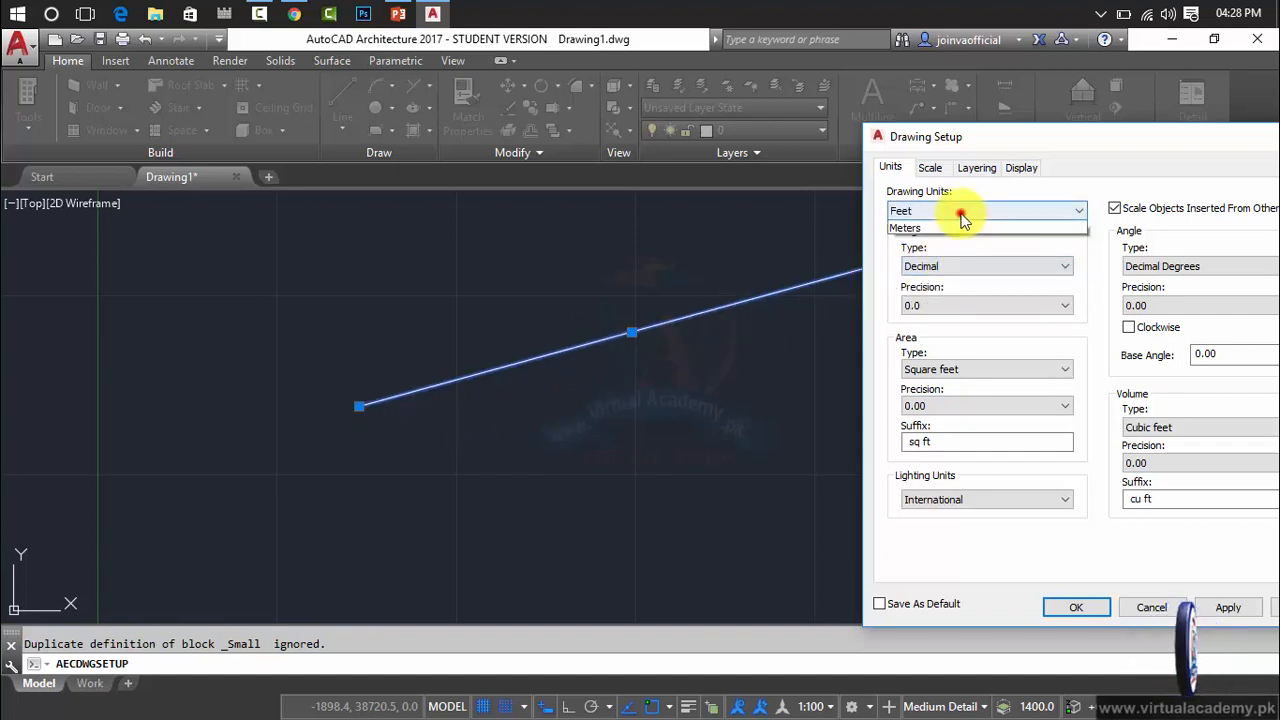
pyautogui.click(950, 228)
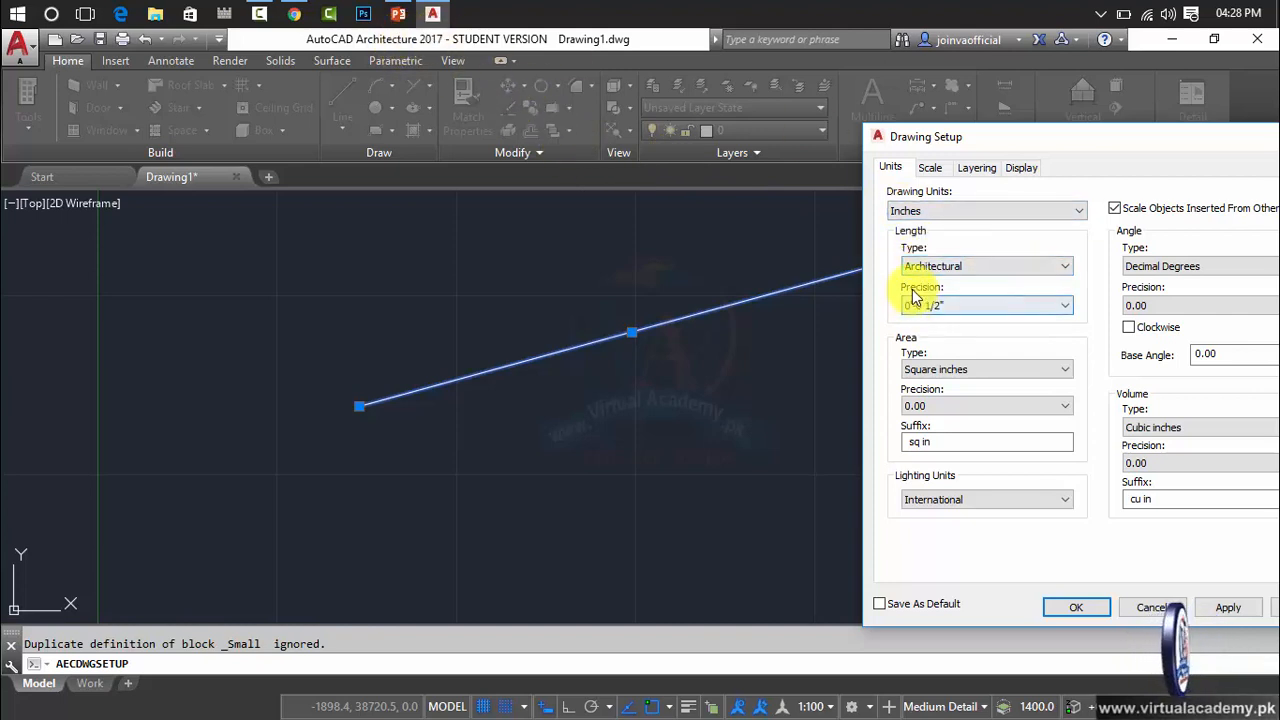
# Set the architectural length precision to 0'-0" and reposition the dialog so that all of its unit settings are visible.
pyautogui.click(957, 305)
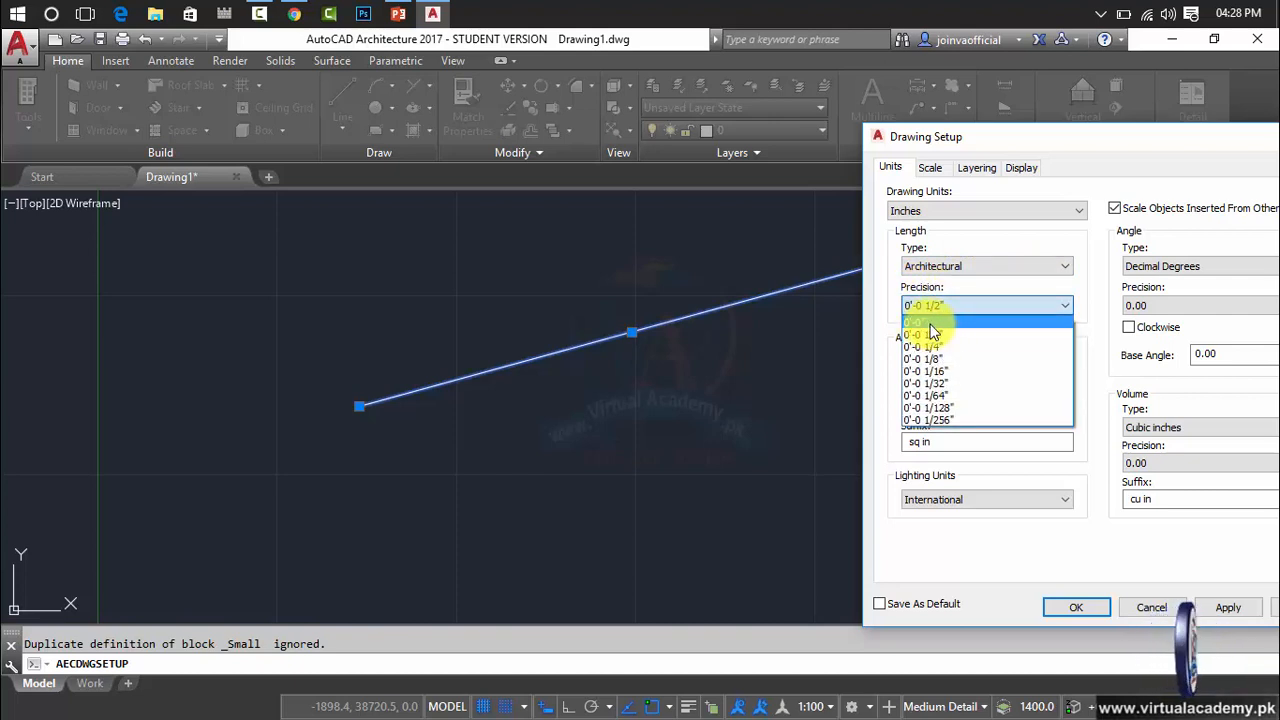
pyautogui.click(928, 322)
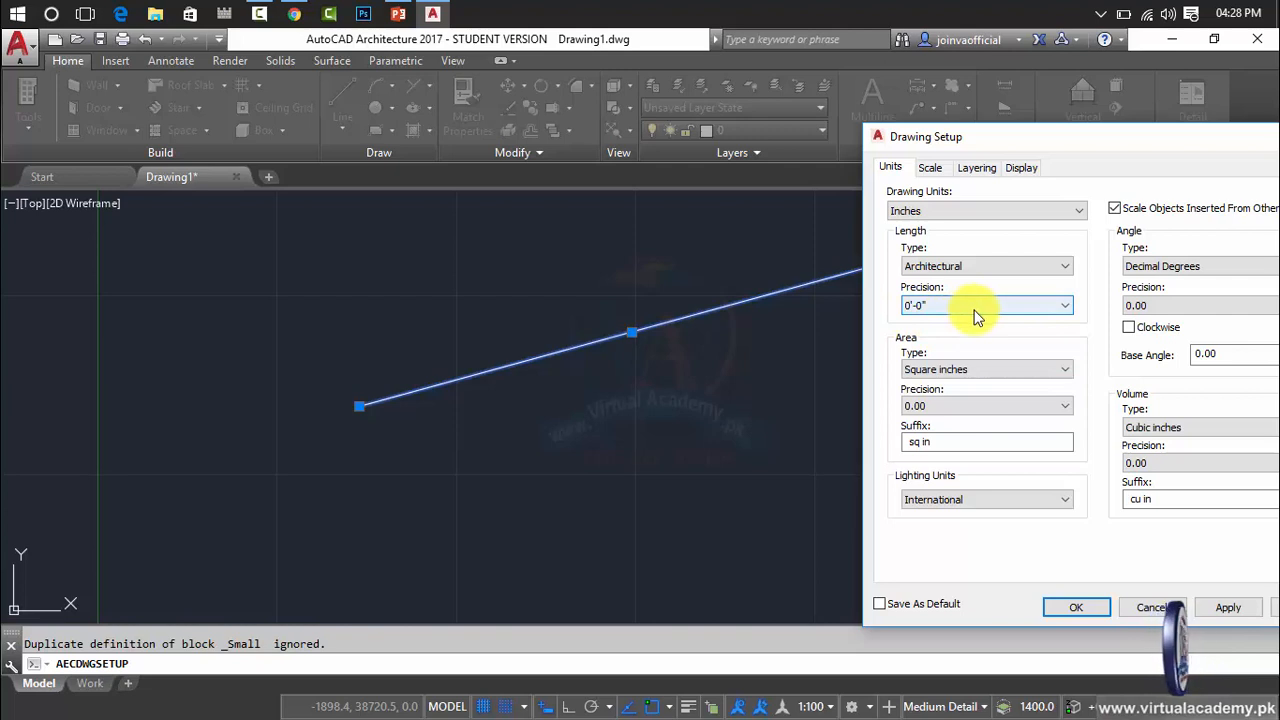
pyautogui.click(977, 310)
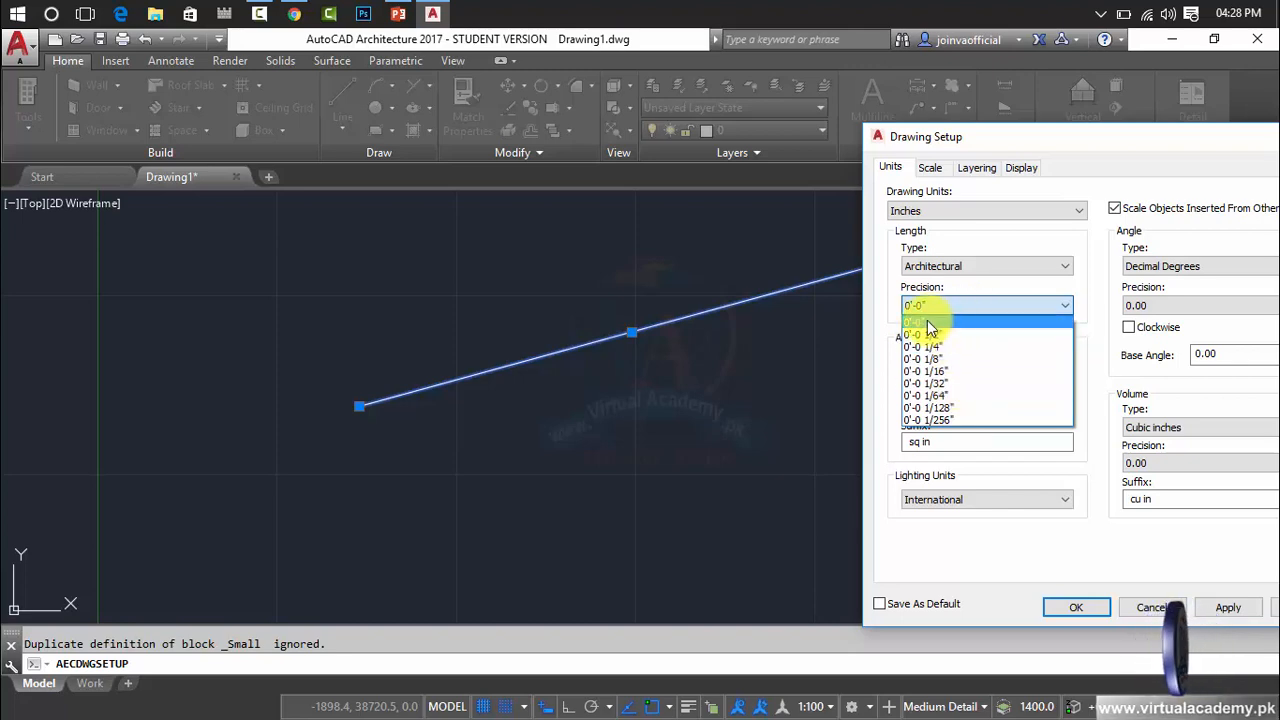
pyautogui.click(928, 321)
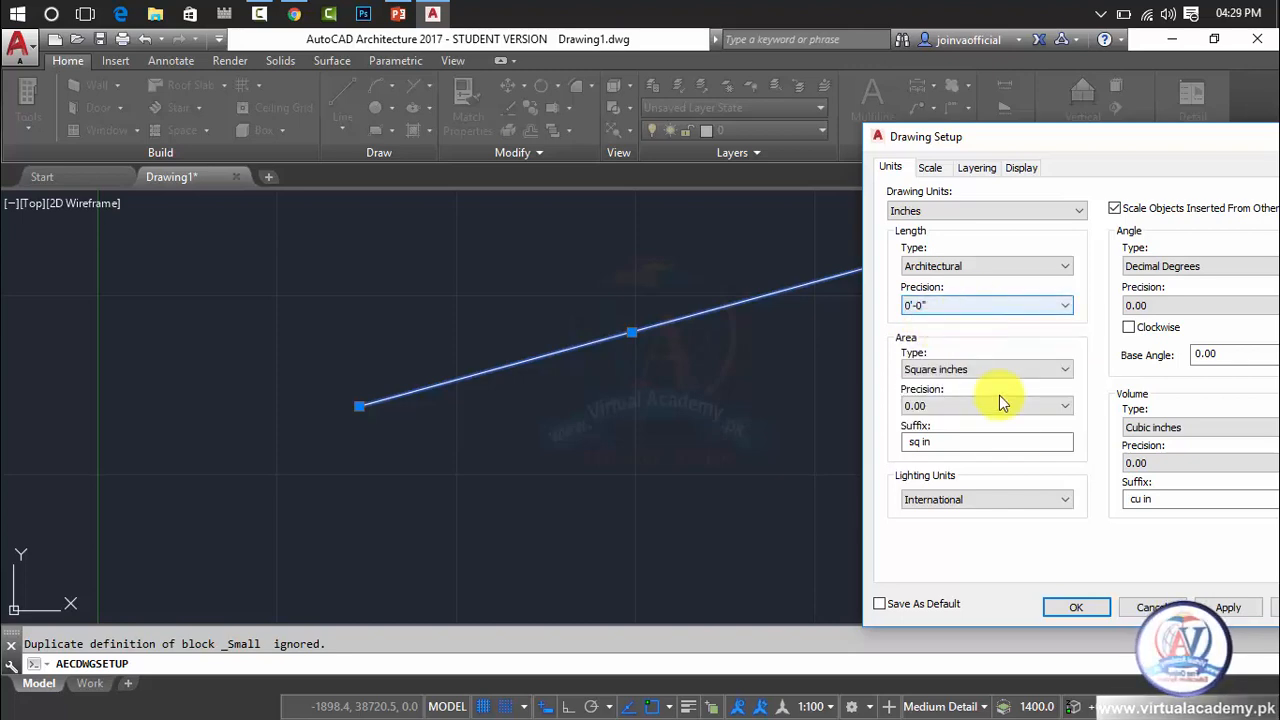
pyautogui.moveTo(1007, 142); pyautogui.dragTo(927, 80)
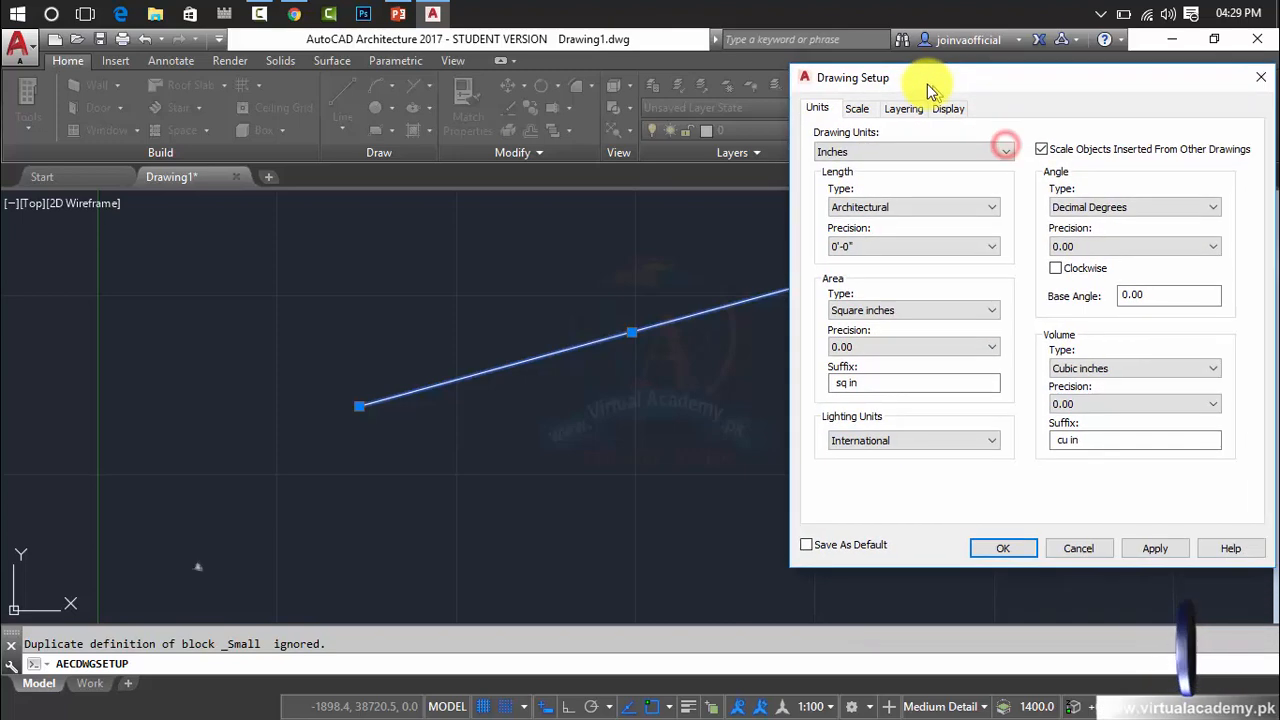
pyautogui.click(838, 243)
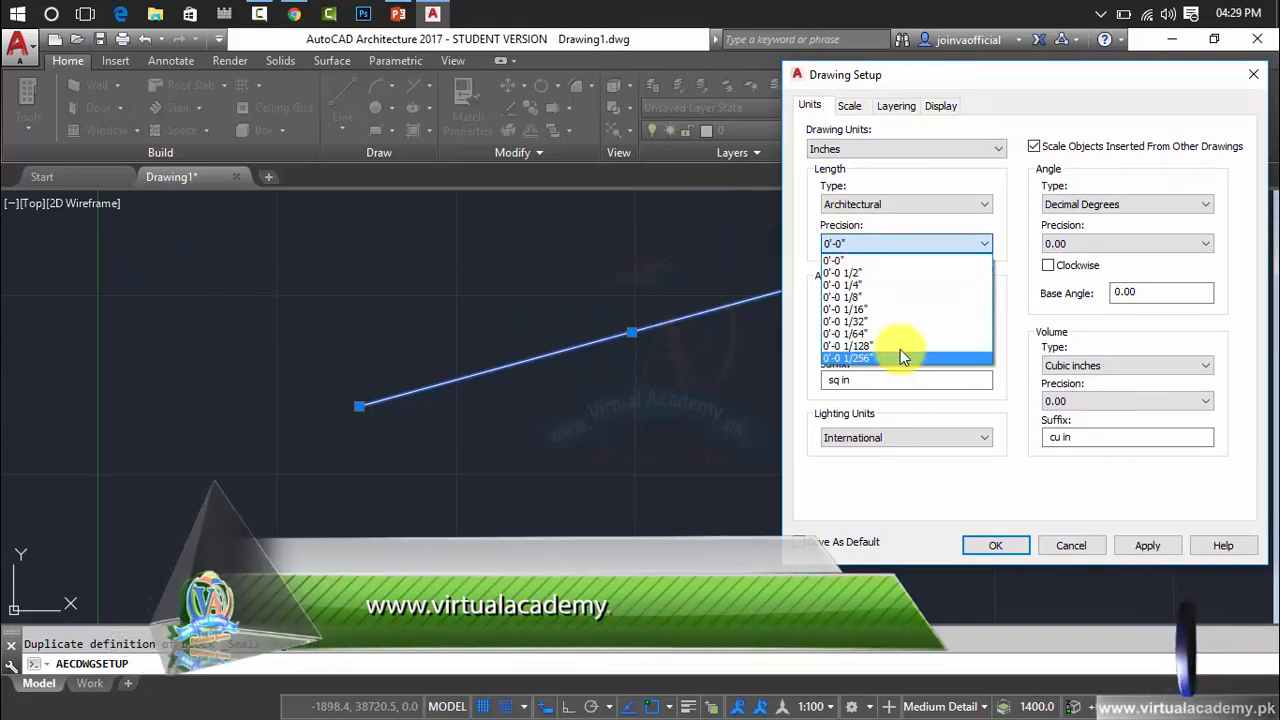
pyautogui.click(833, 259)
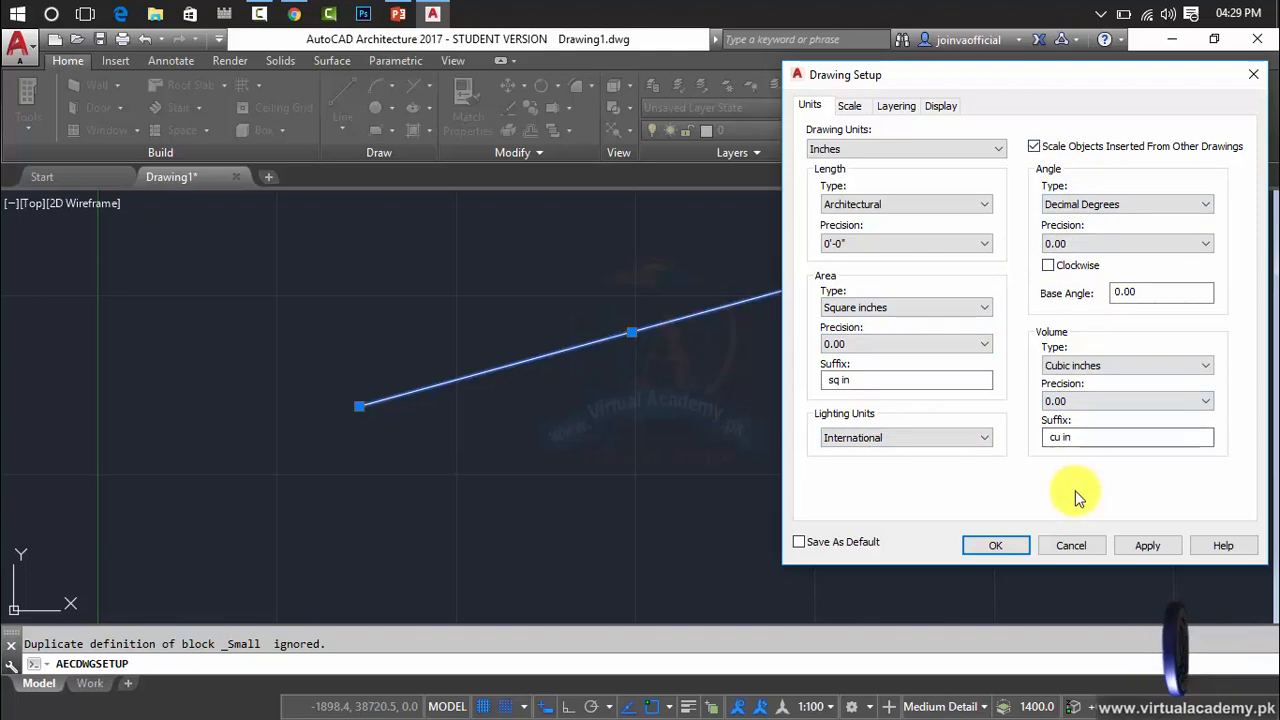
# Examine the drawing scale and annotation plot size settings with the dialog moved clear of the line.
pyautogui.click(849, 105)
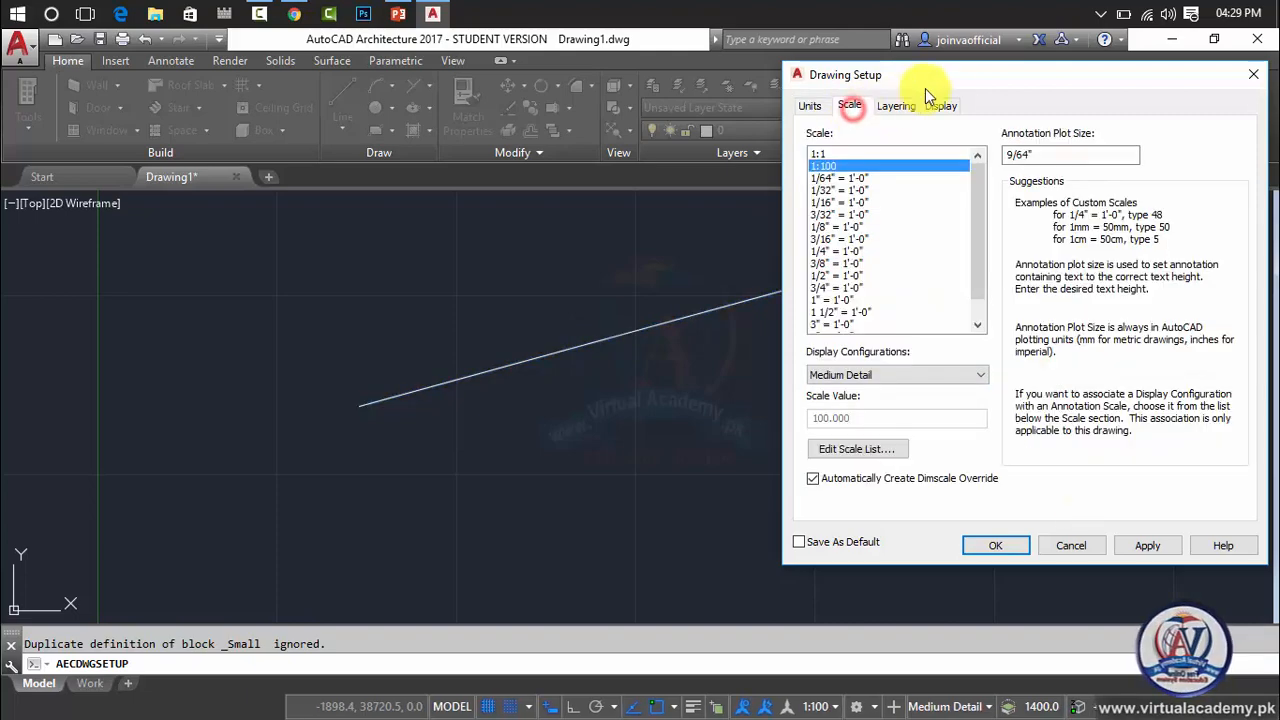
pyautogui.moveTo(971, 94)
pyautogui.mouseDown()
pyautogui.moveTo(1121, 133)
pyautogui.moveTo(232, 89)
pyautogui.mouseUp()
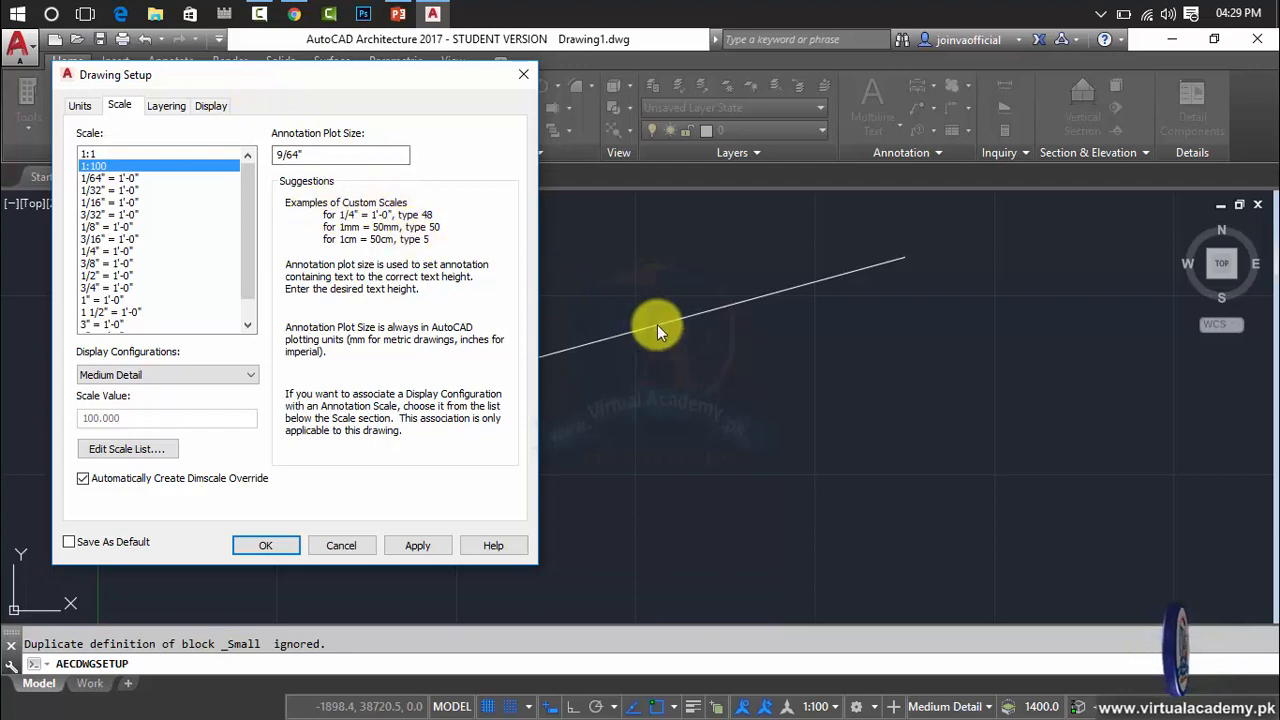
pyautogui.moveTo(421, 85); pyautogui.dragTo(305, 120)
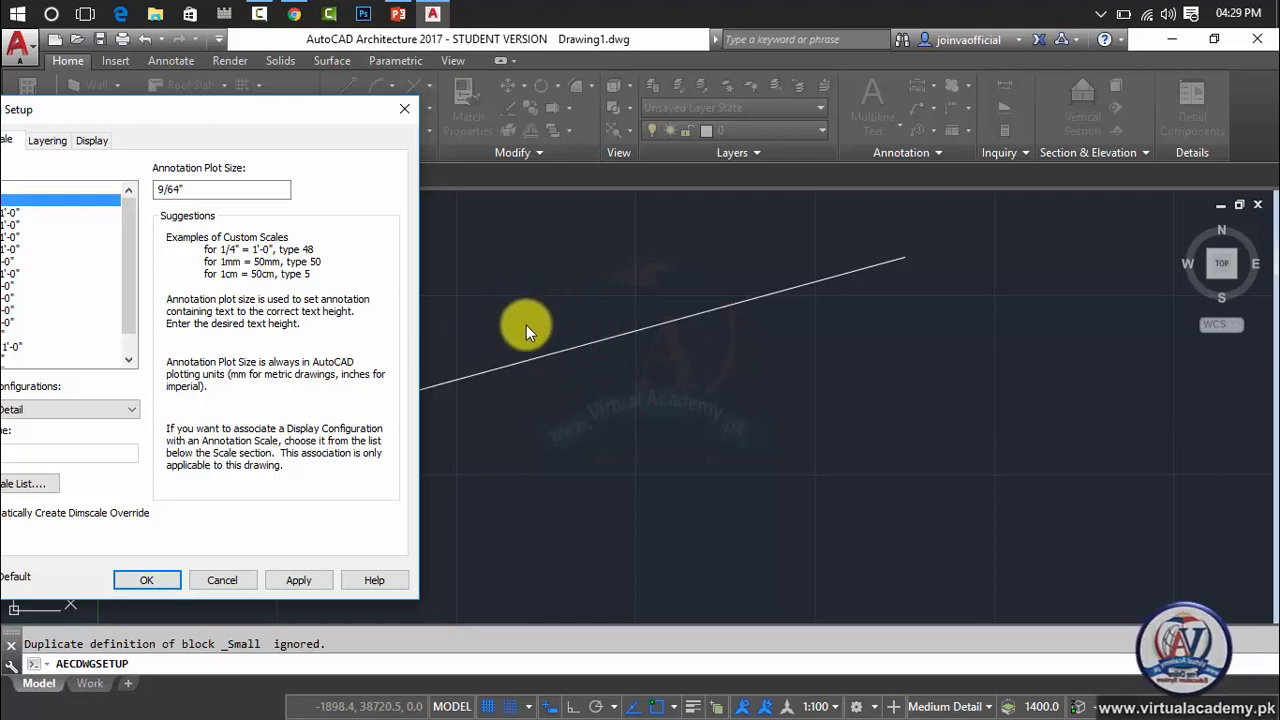
# Close Drawing Setup without applying its pending changes and reopen it from the drawing utilities.
pyautogui.moveTo(301, 113); pyautogui.dragTo(1133, 96)
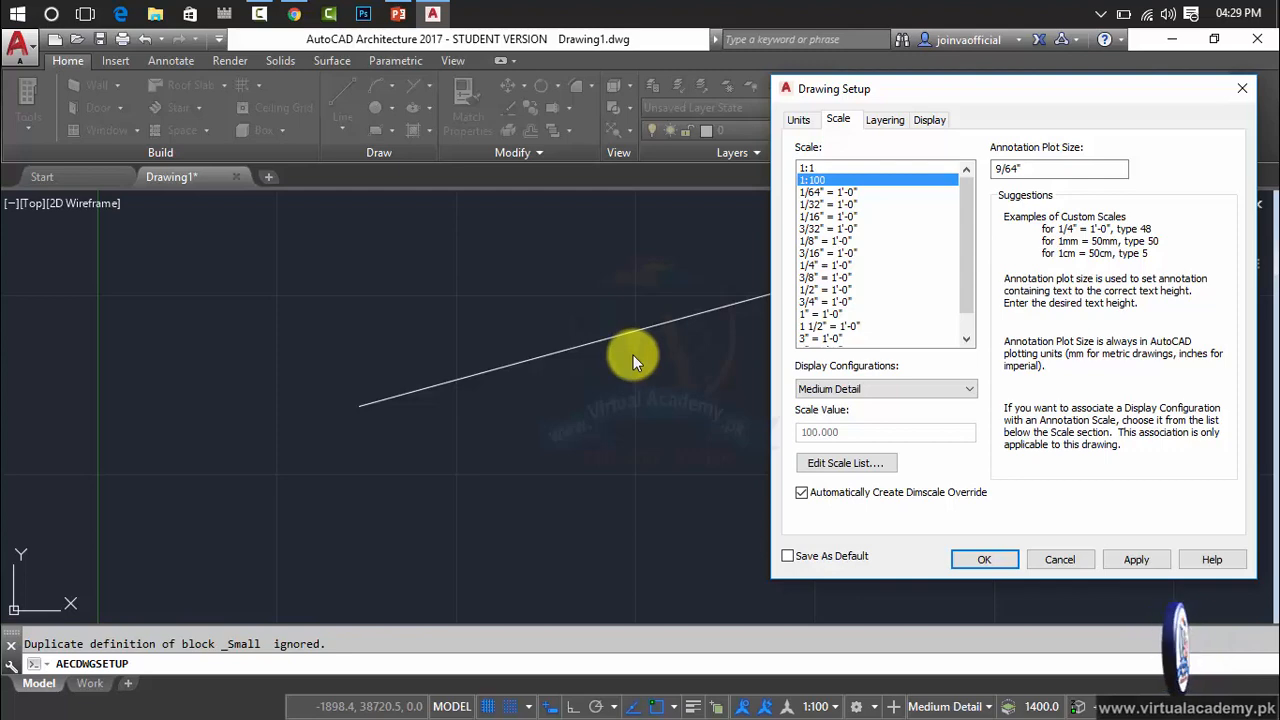
pyautogui.click(1238, 92)
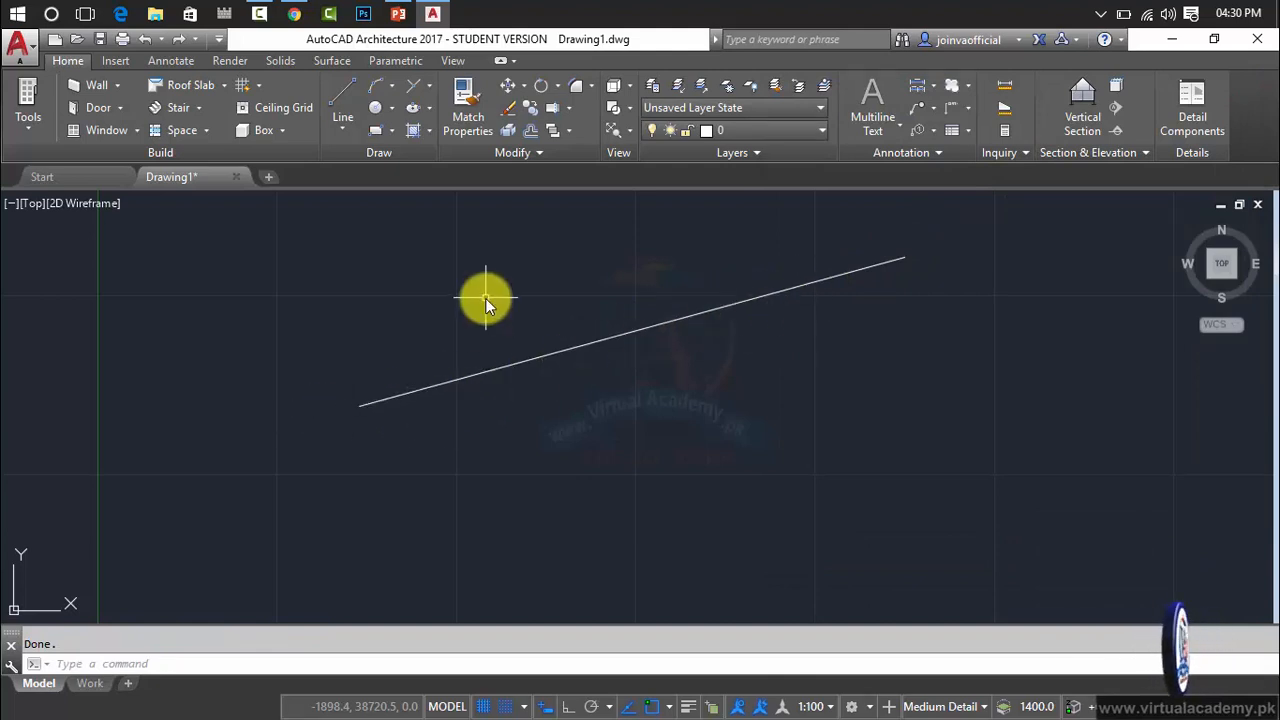
pyautogui.click(31, 46)
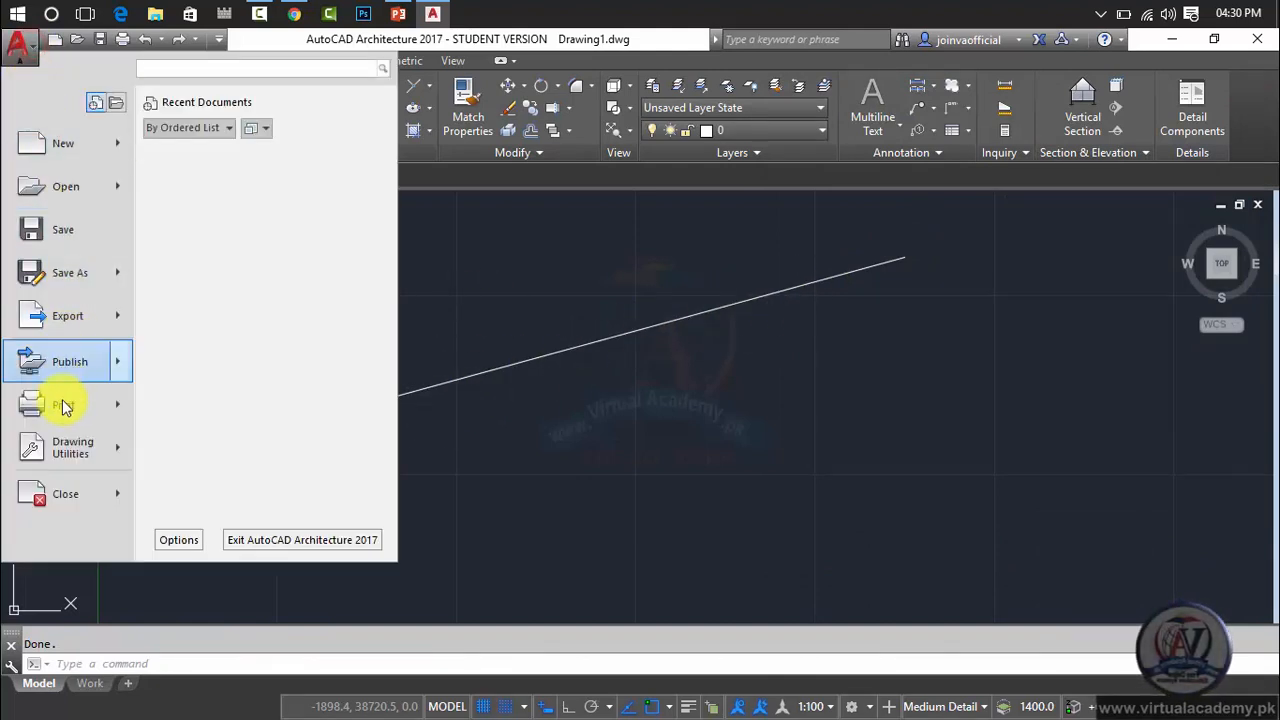
pyautogui.moveTo(72, 459)
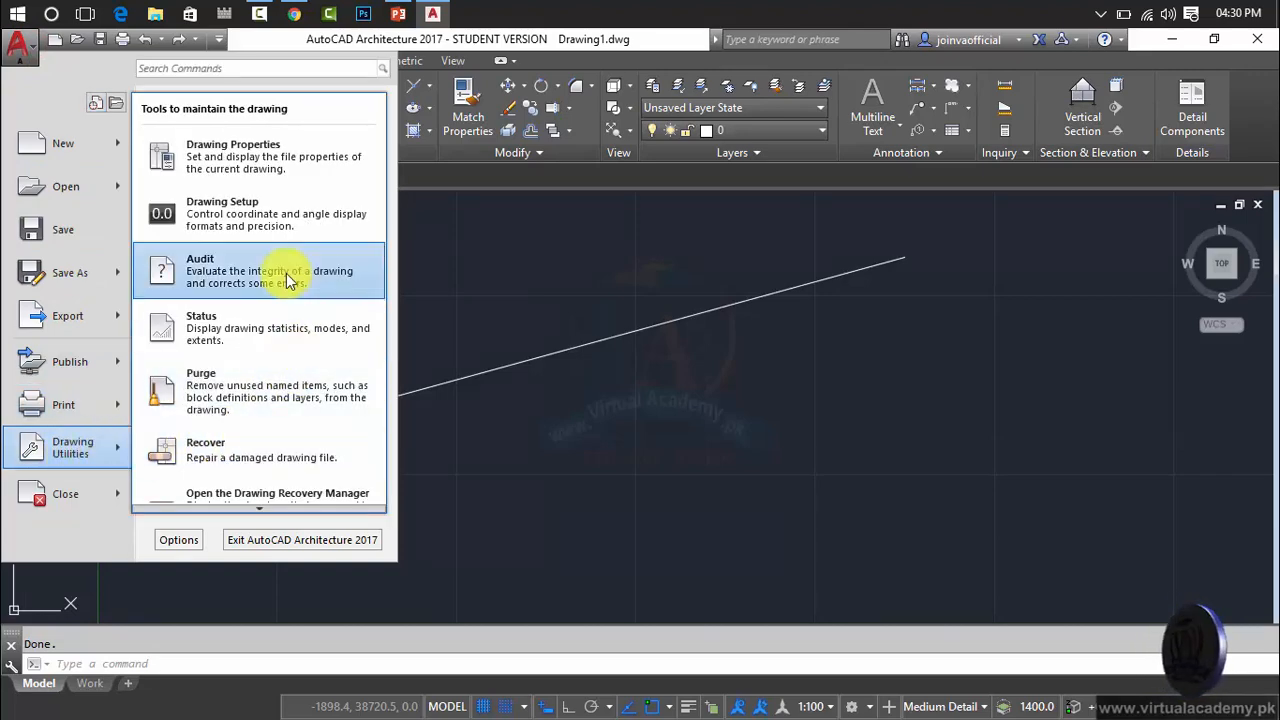
pyautogui.click(203, 208)
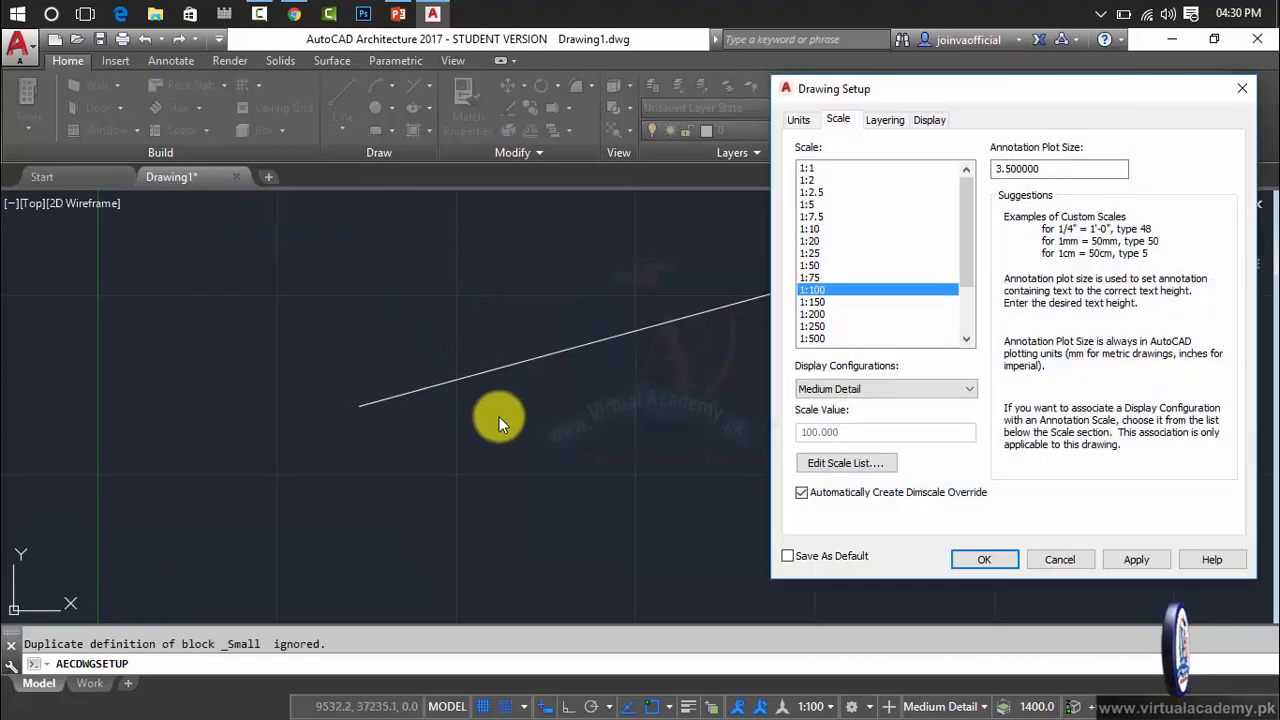
# Set the drawing units to Inches and the architectural length precision to 0'-0".
pyautogui.click(798, 120)
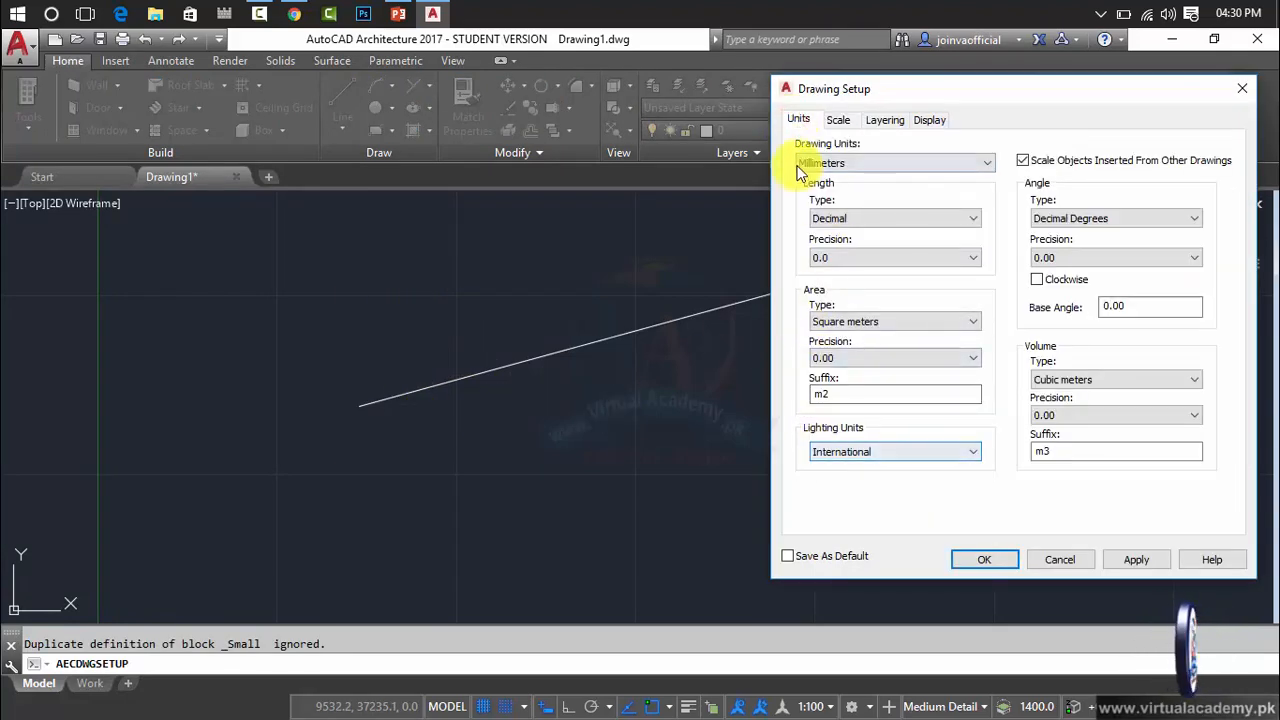
pyautogui.click(848, 165)
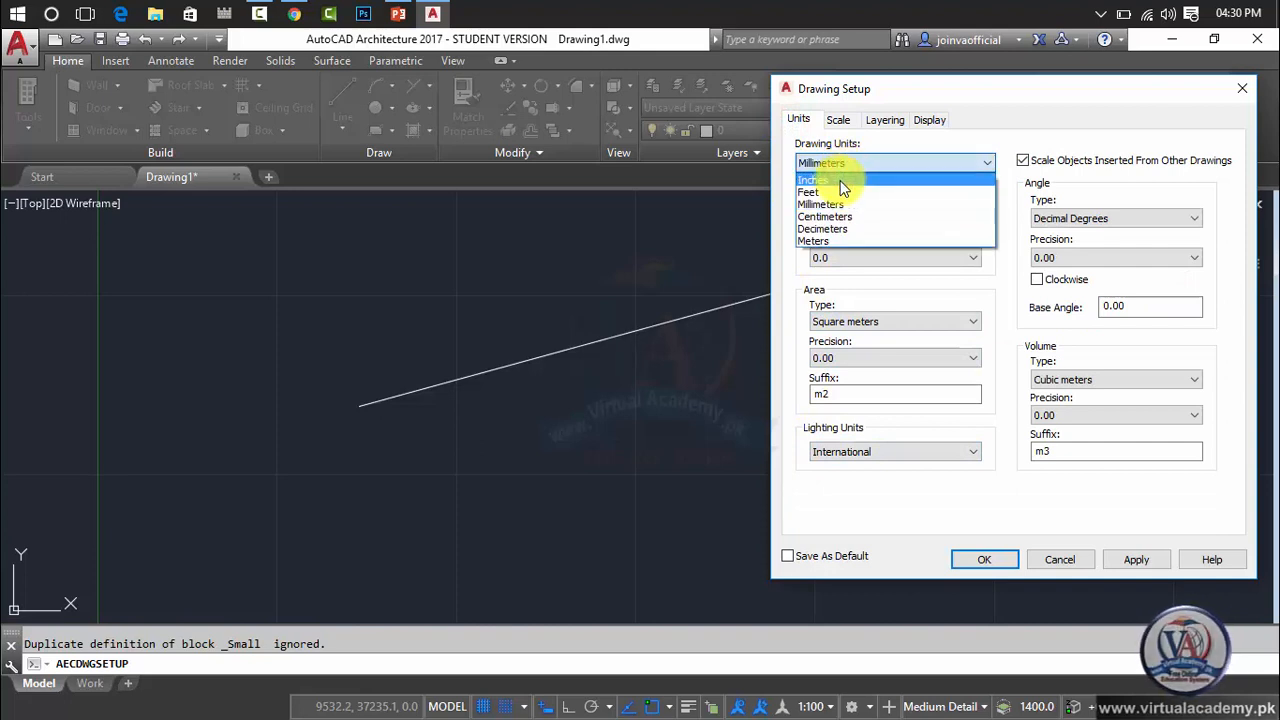
pyautogui.click(840, 180)
pyautogui.click(850, 257)
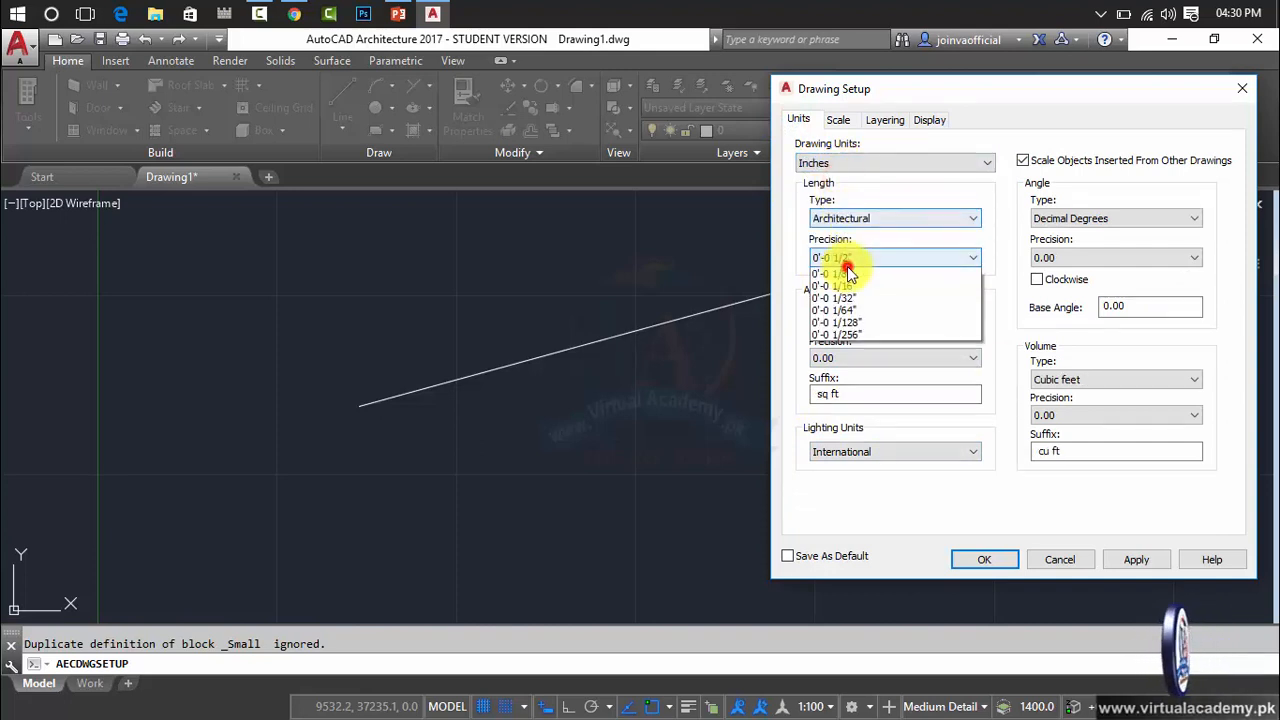
pyautogui.click(840, 274)
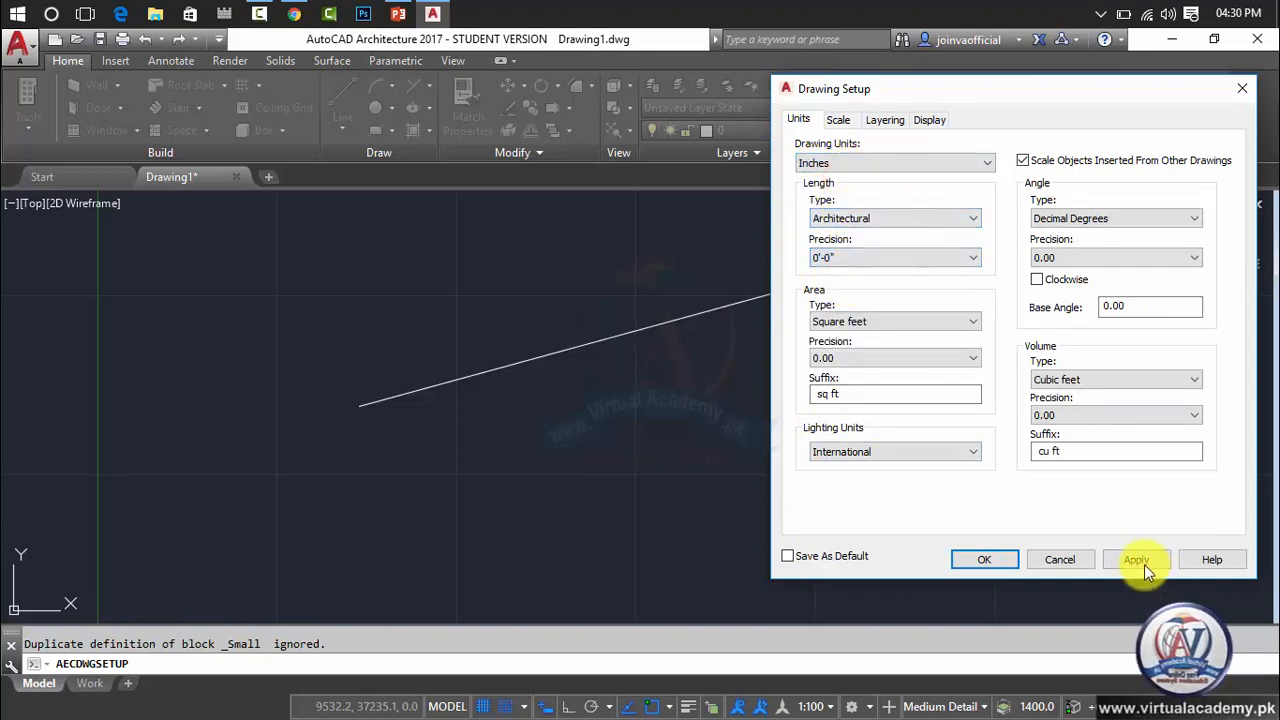
pyautogui.click(1141, 562)
# Try to apply the unit settings with Save As Default enabled, dismiss the rescaling prompt and disable Save As Default again.
pyautogui.click(826, 558)
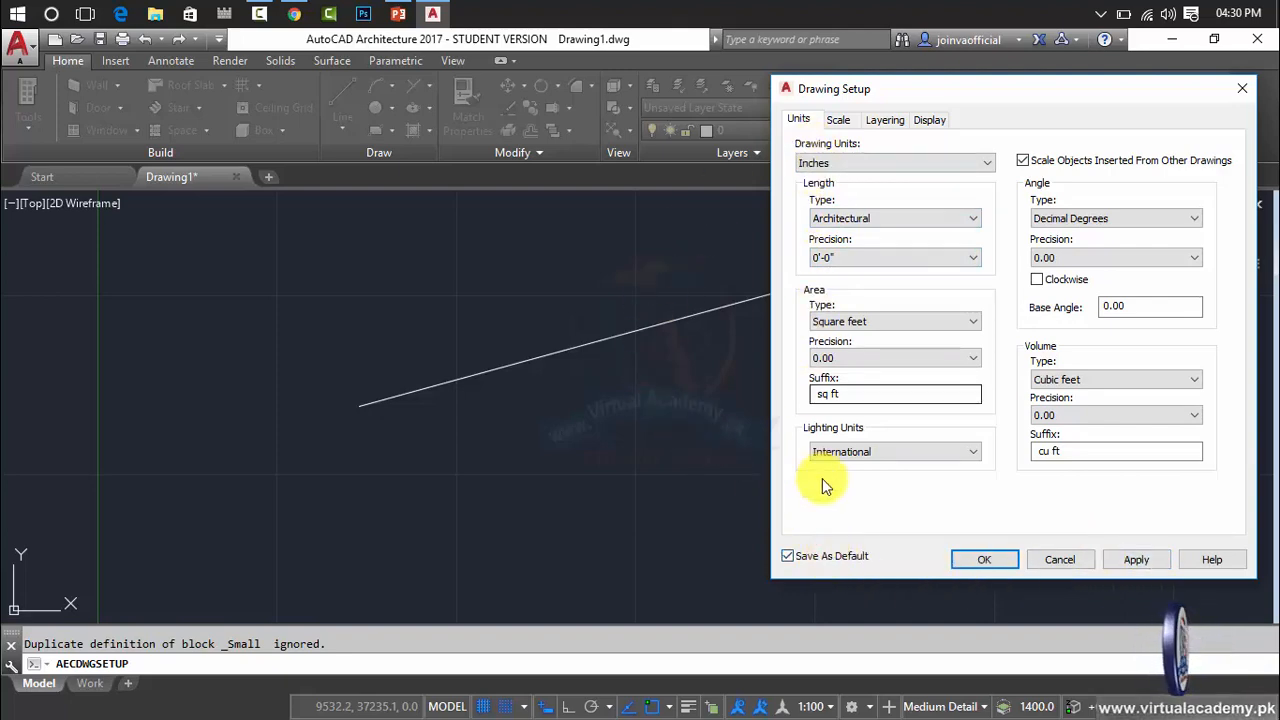
pyautogui.click(1137, 560)
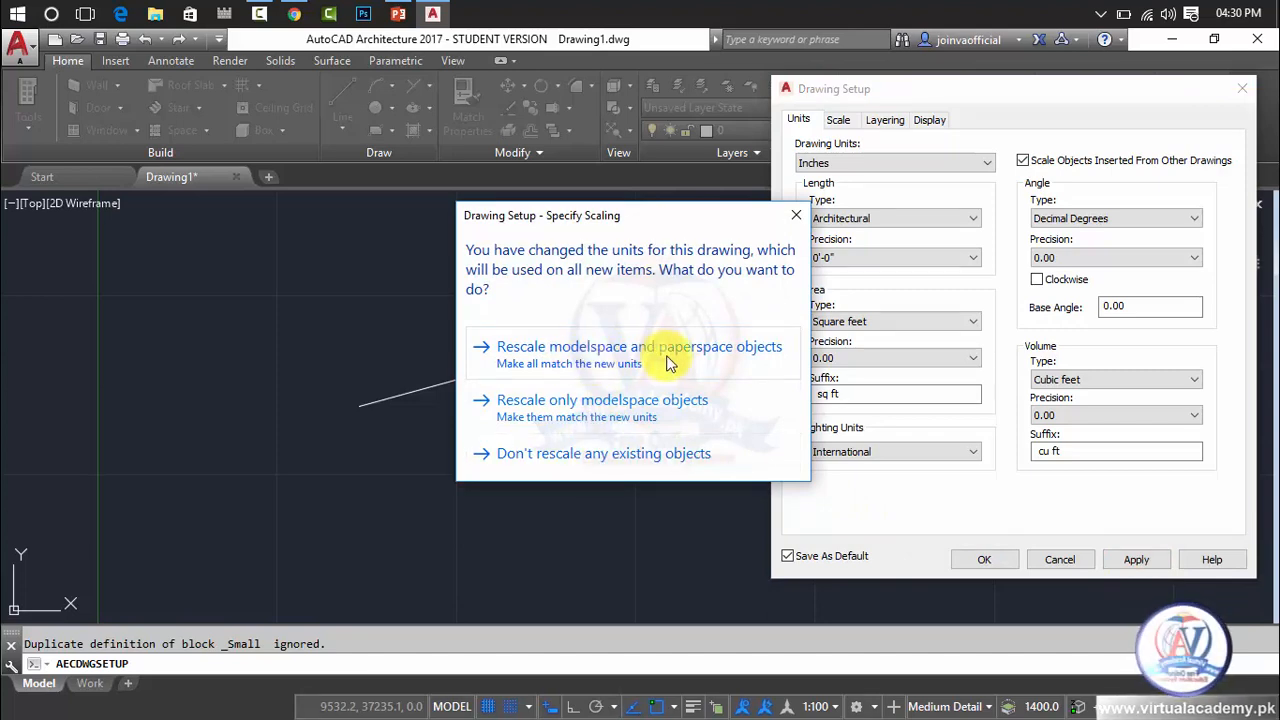
pyautogui.click(796, 215)
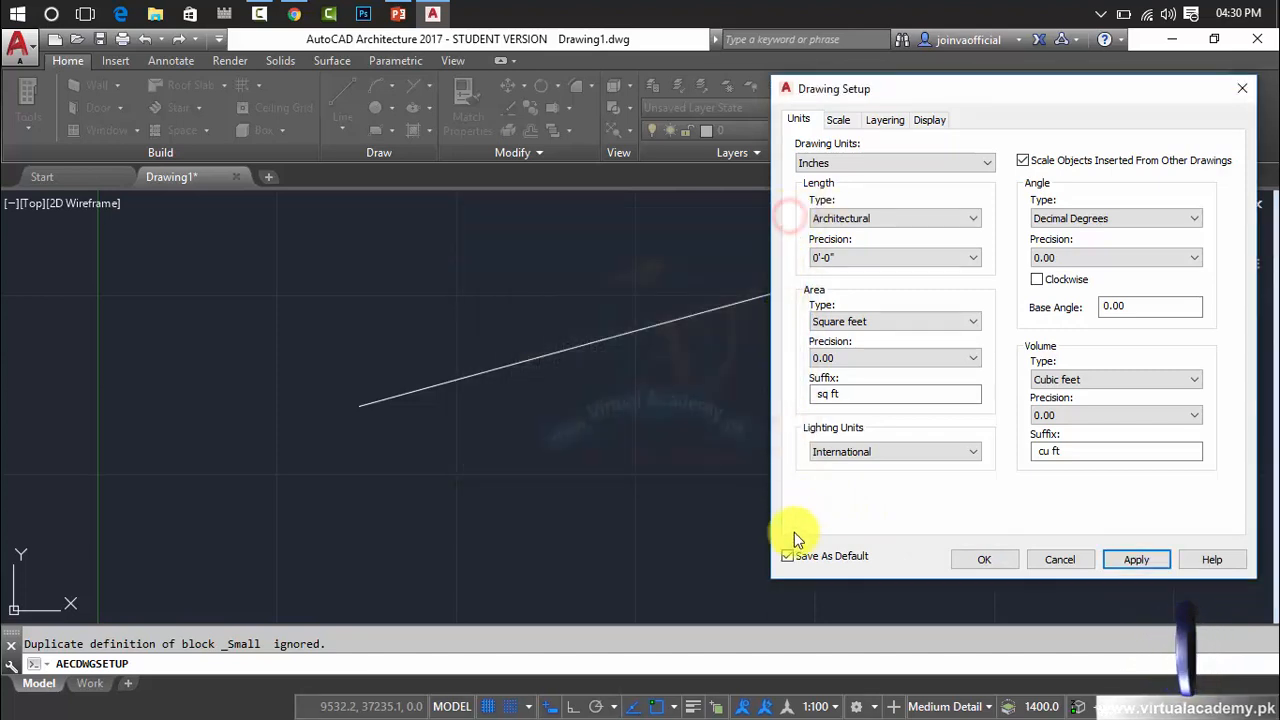
pyautogui.click(792, 555)
# Apply the unit settings with Architectural as the length type and close Drawing Setup.
pyautogui.click(1156, 563)
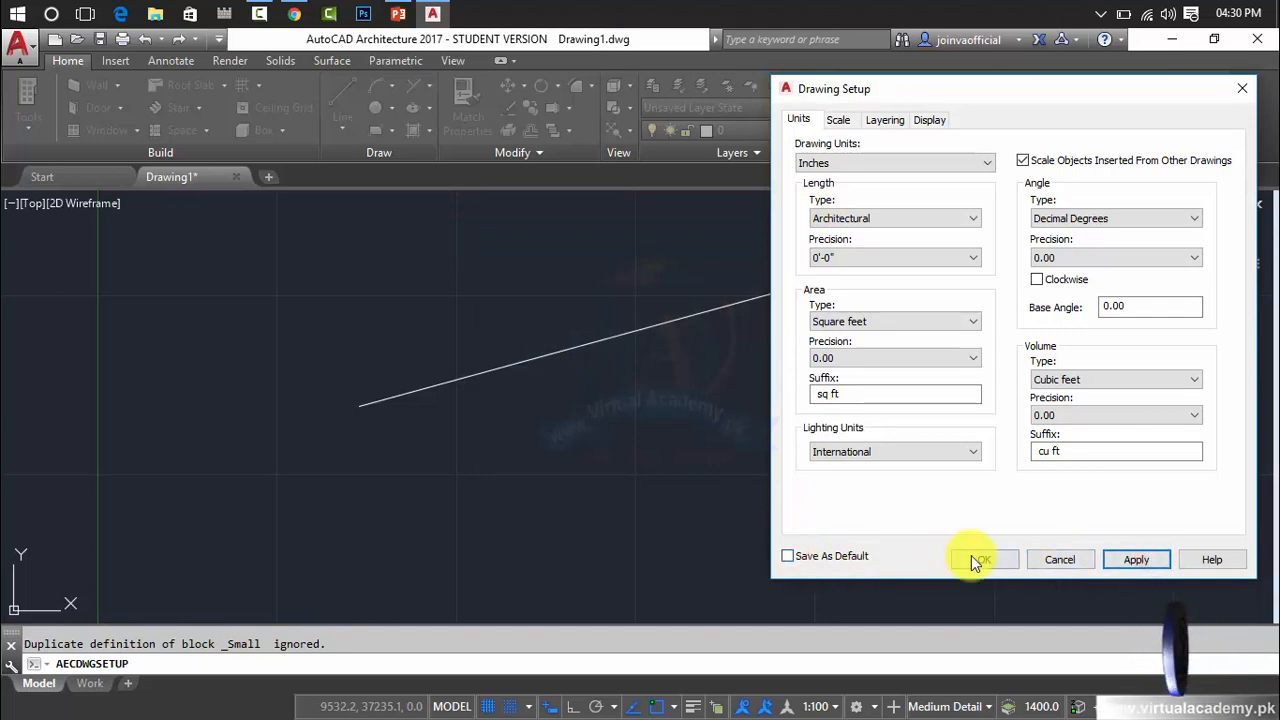
pyautogui.click(920, 222)
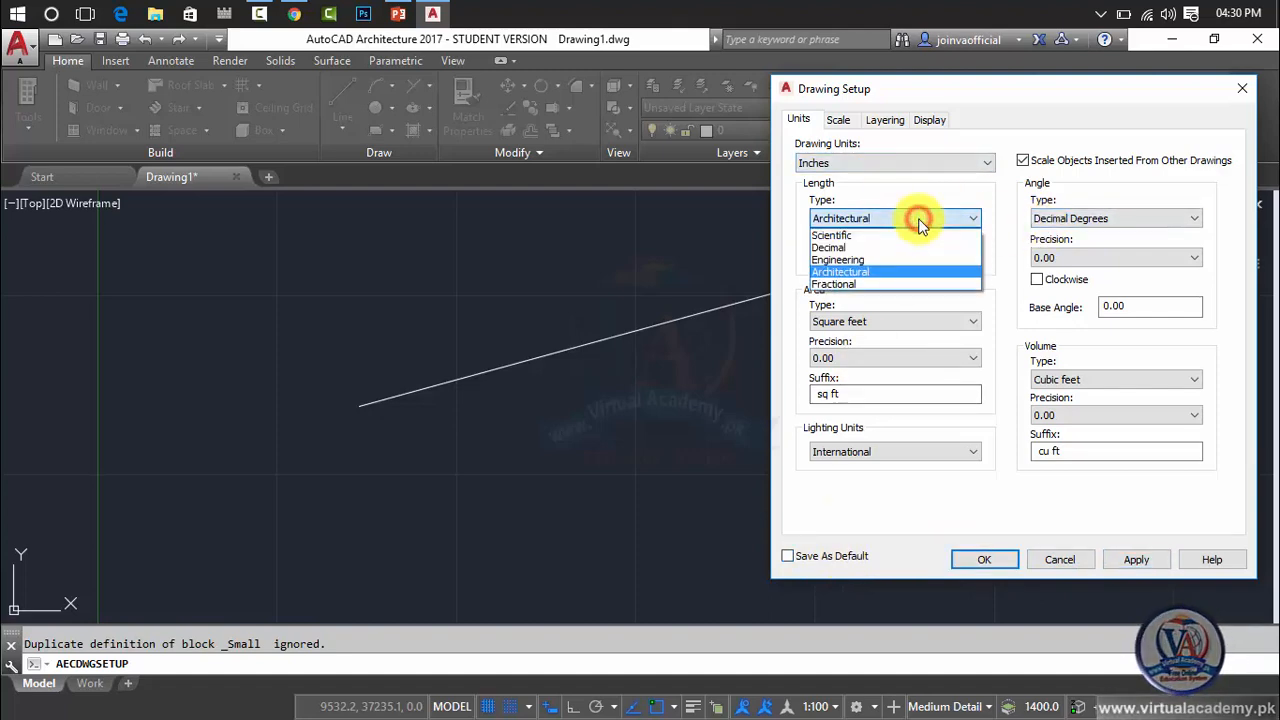
pyautogui.click(847, 274)
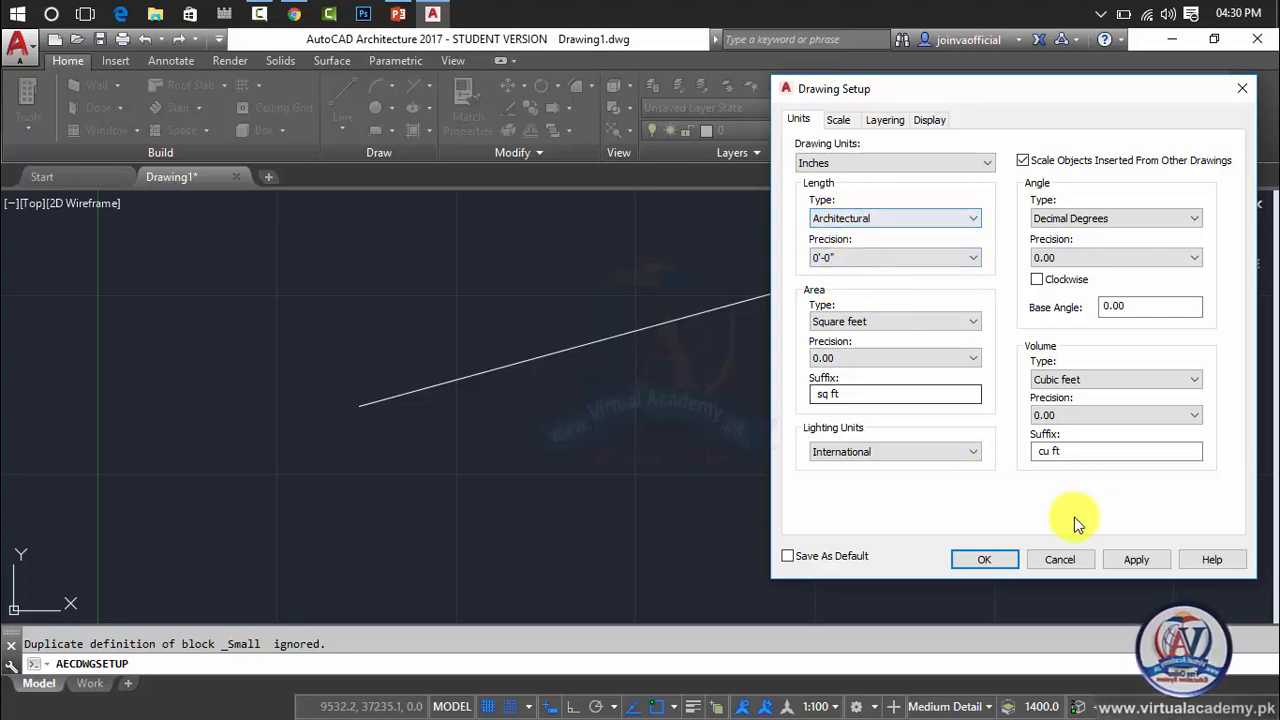
pyautogui.click(1134, 560)
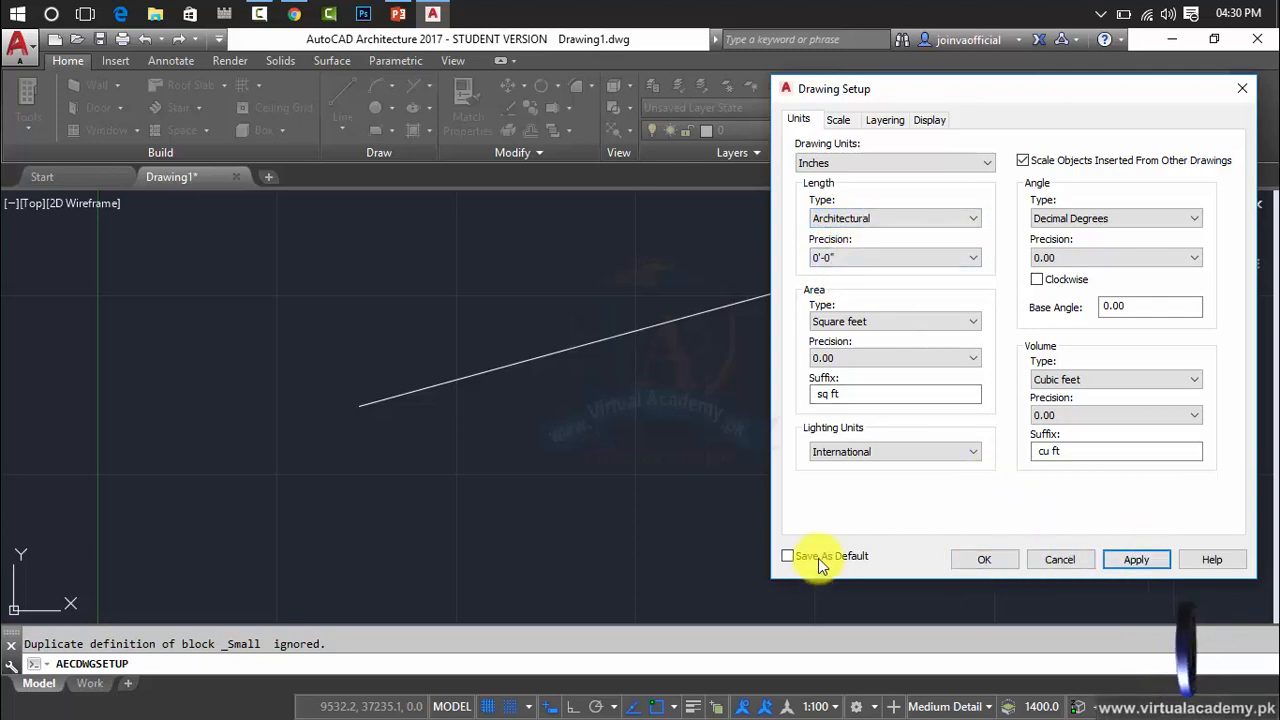
pyautogui.click(1000, 565)
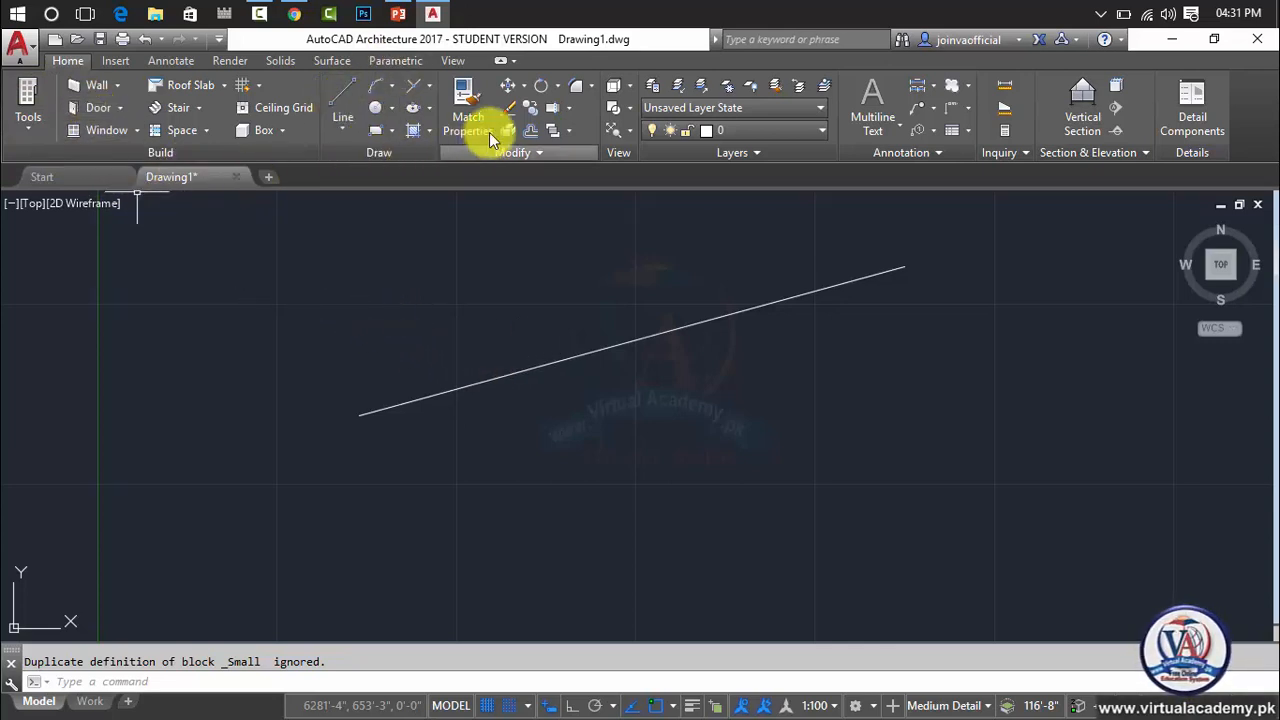
pyautogui.click(115, 62)
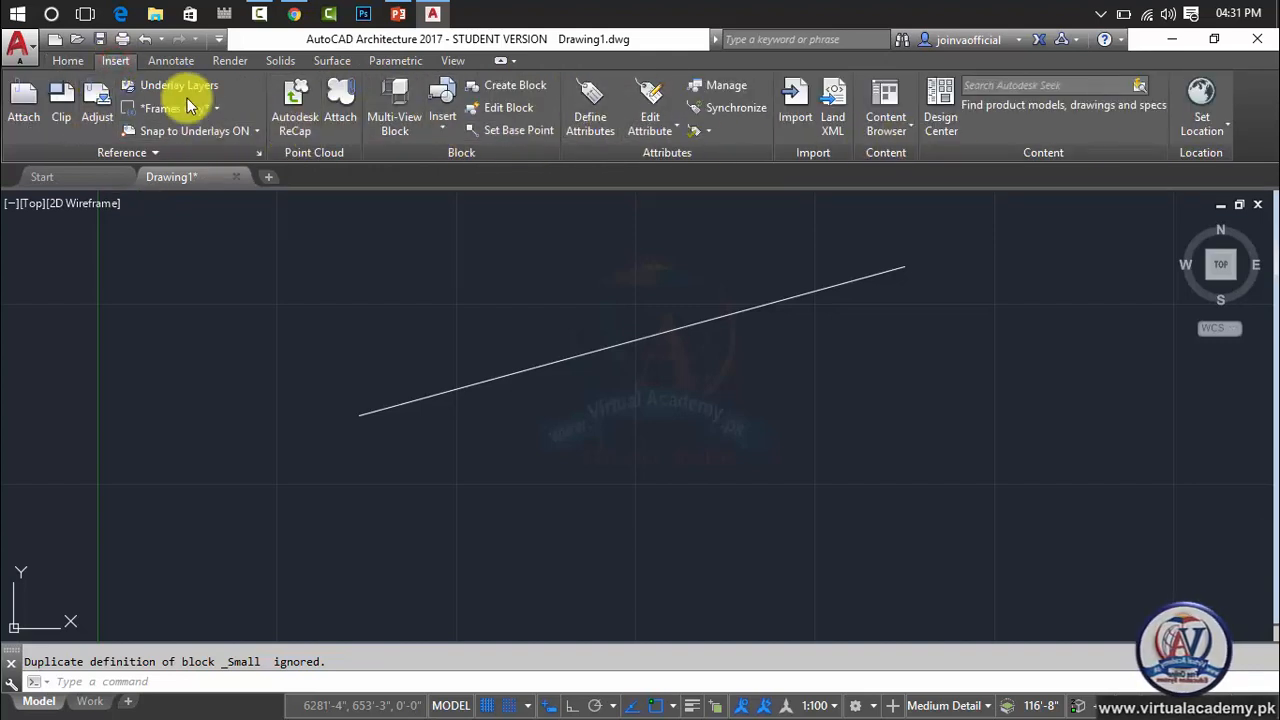
pyautogui.click(160, 60)
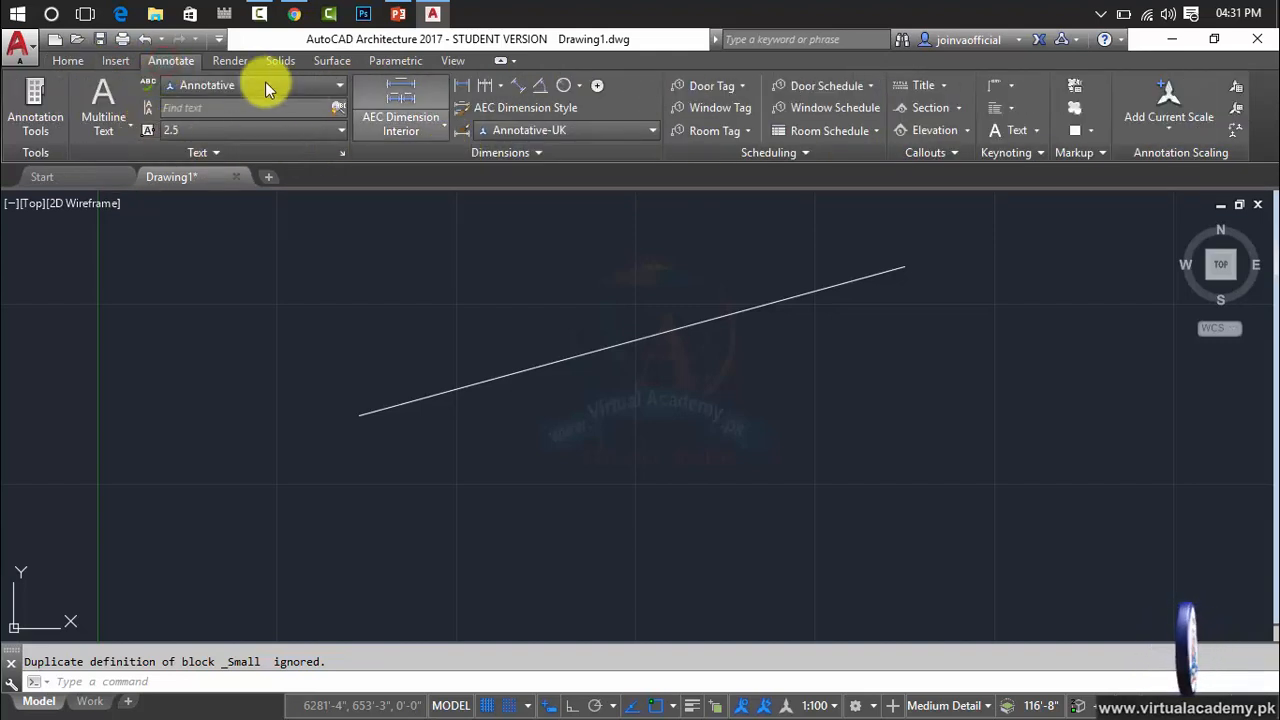
pyautogui.click(240, 66)
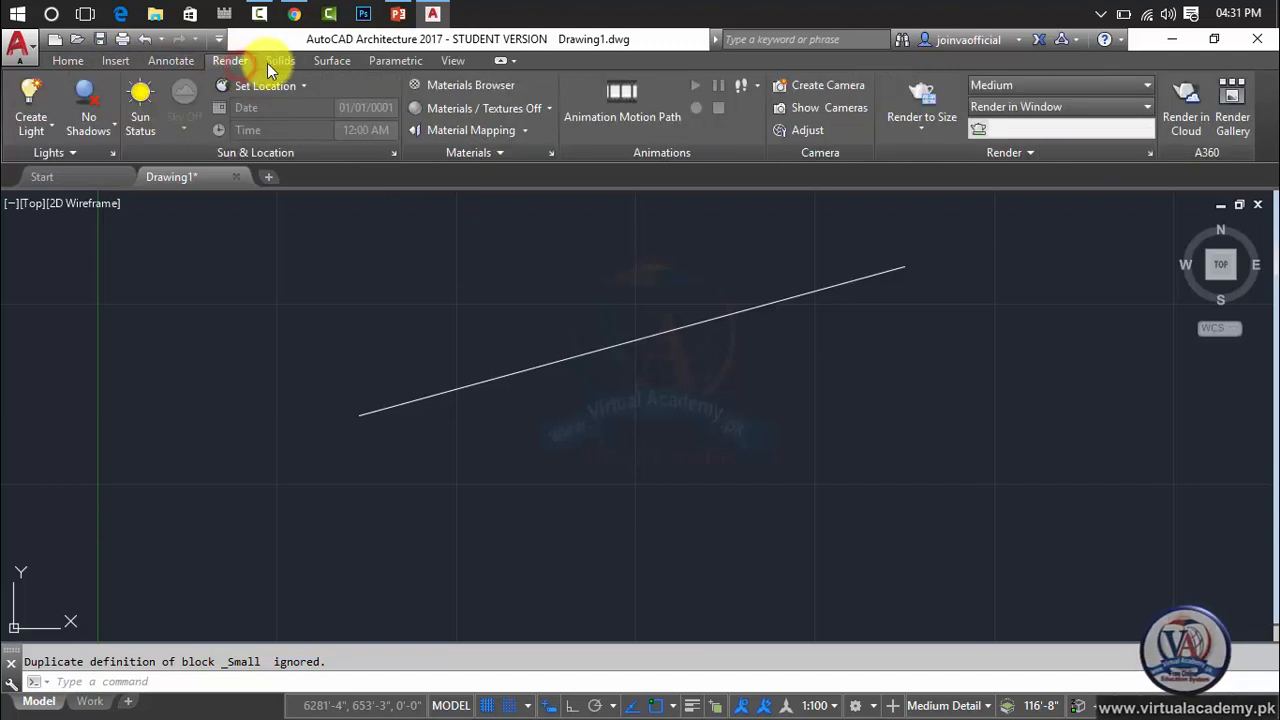
pyautogui.click(278, 63)
pyautogui.click(332, 64)
pyautogui.click(400, 66)
pyautogui.click(450, 63)
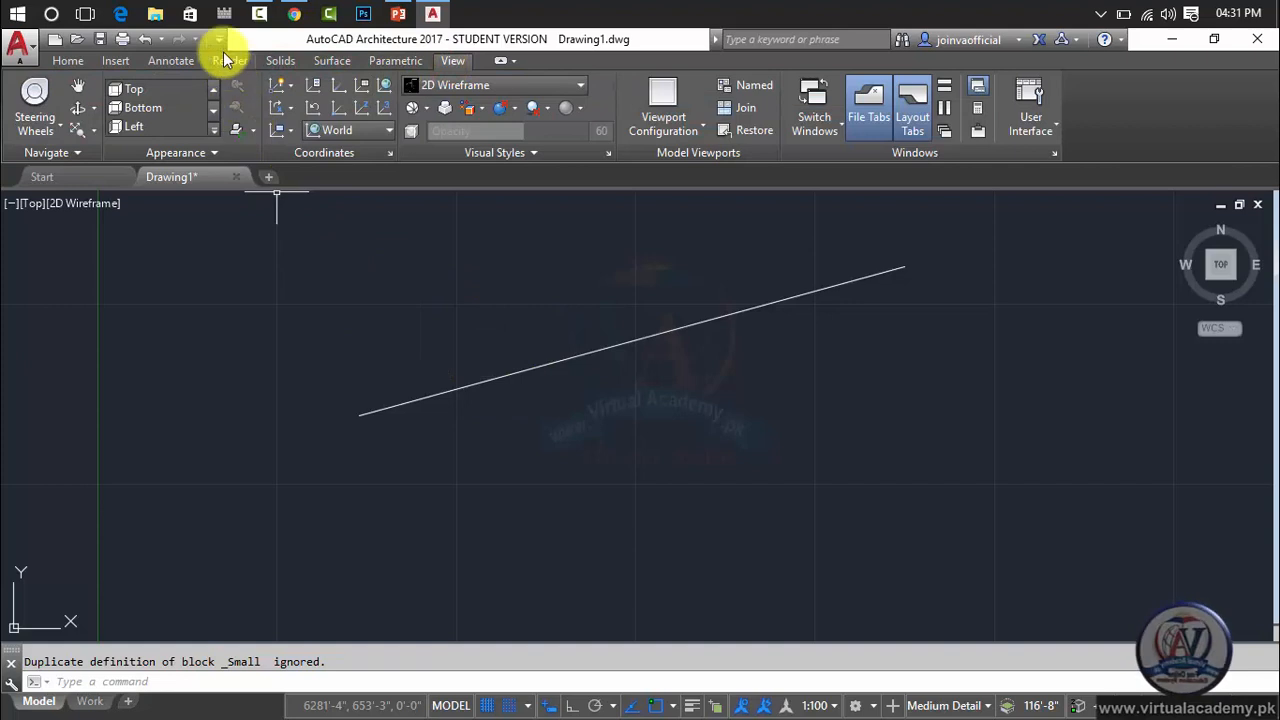
# Find the Units command by searching the command list for "unit" and add it to the Quick Access Toolbar.
pyautogui.click(220, 42)
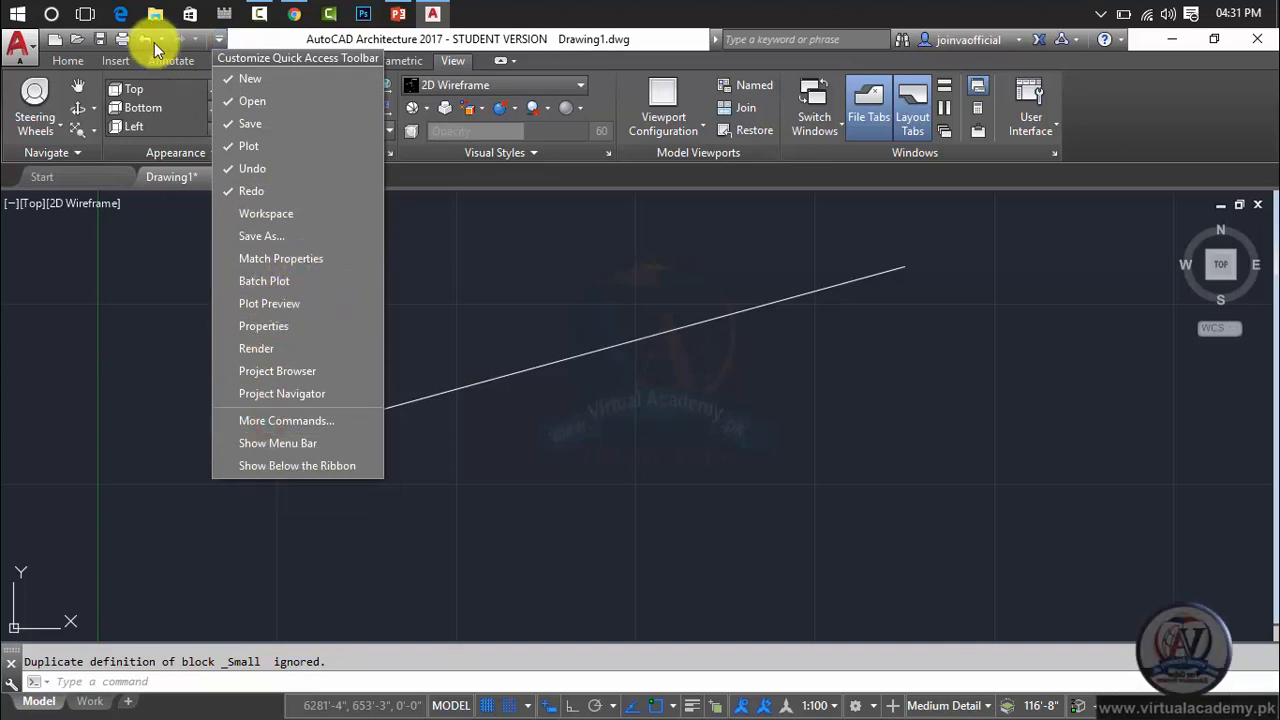
pyautogui.click(283, 420)
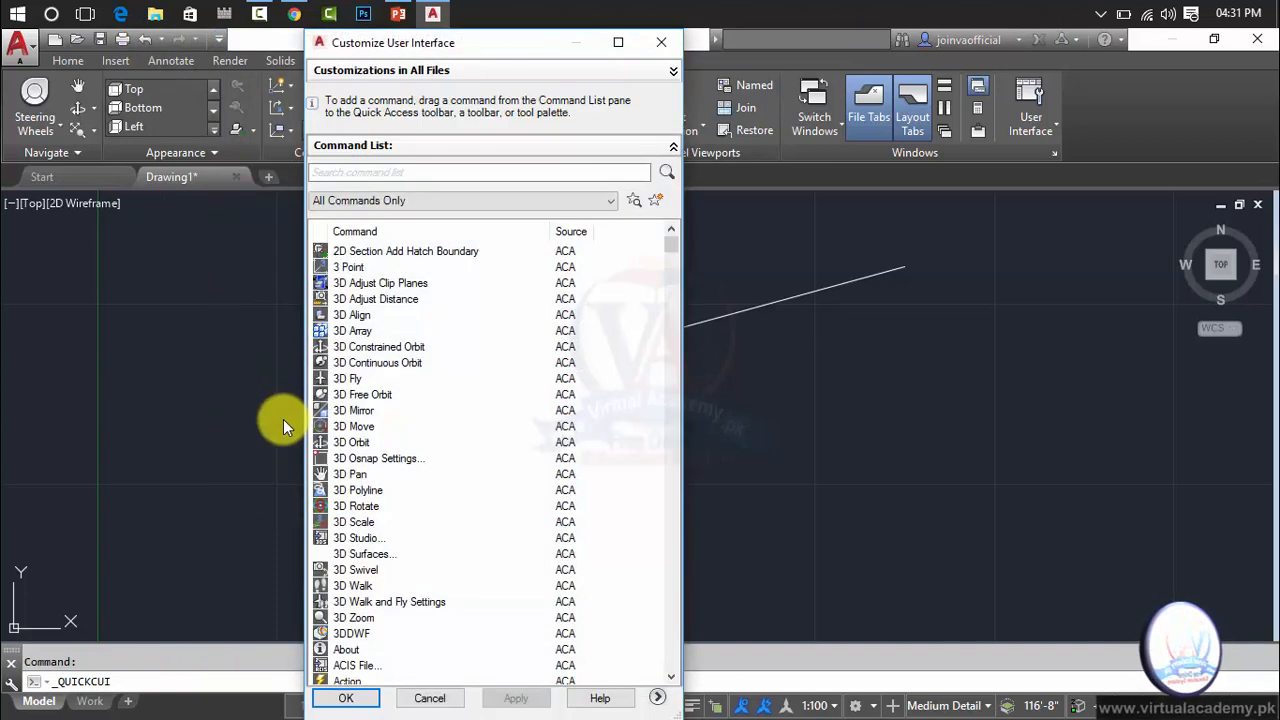
pyautogui.click(388, 173)
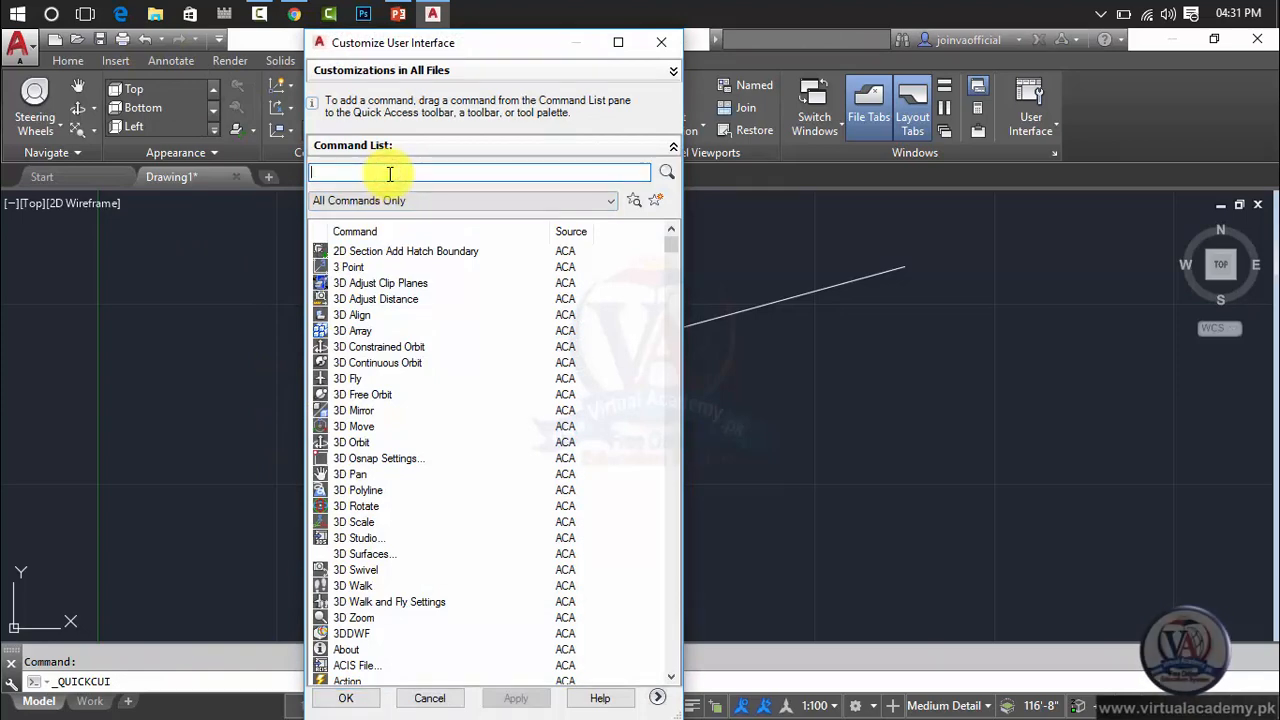
pyautogui.write('unit')
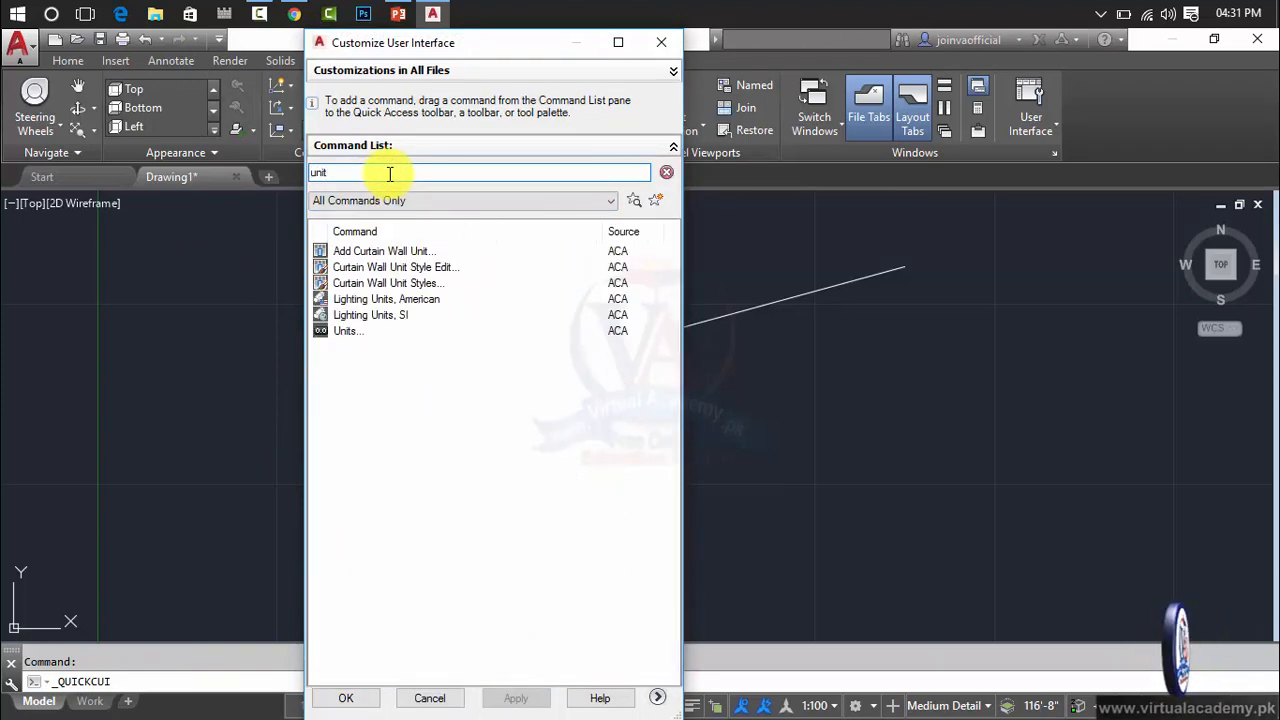
pyautogui.click(377, 340)
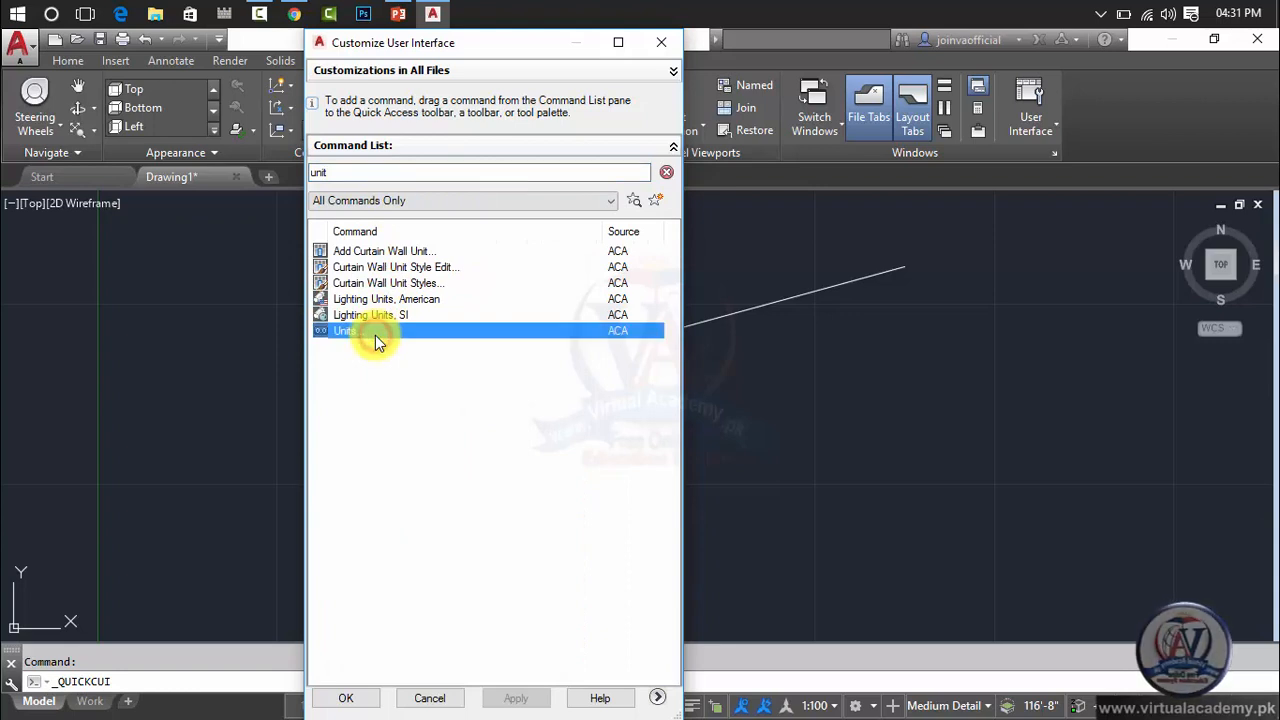
pyautogui.moveTo(367, 335); pyautogui.dragTo(178, 32)
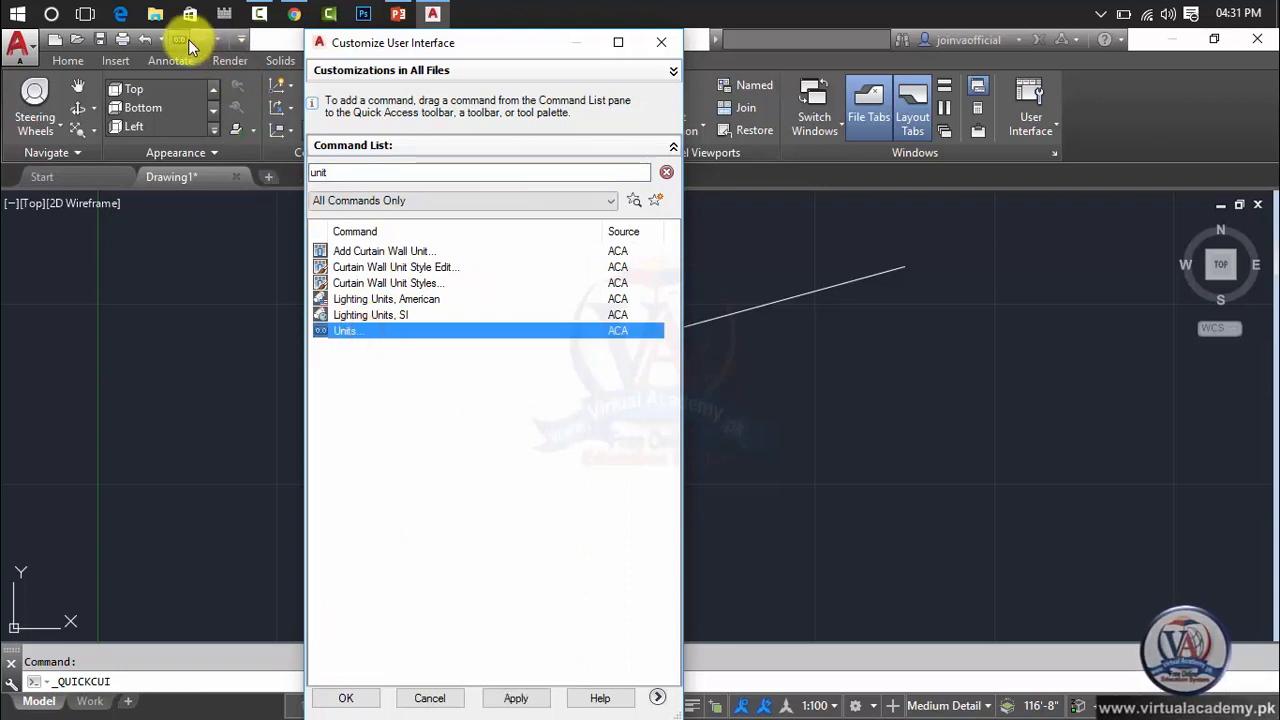
pyautogui.click(343, 700)
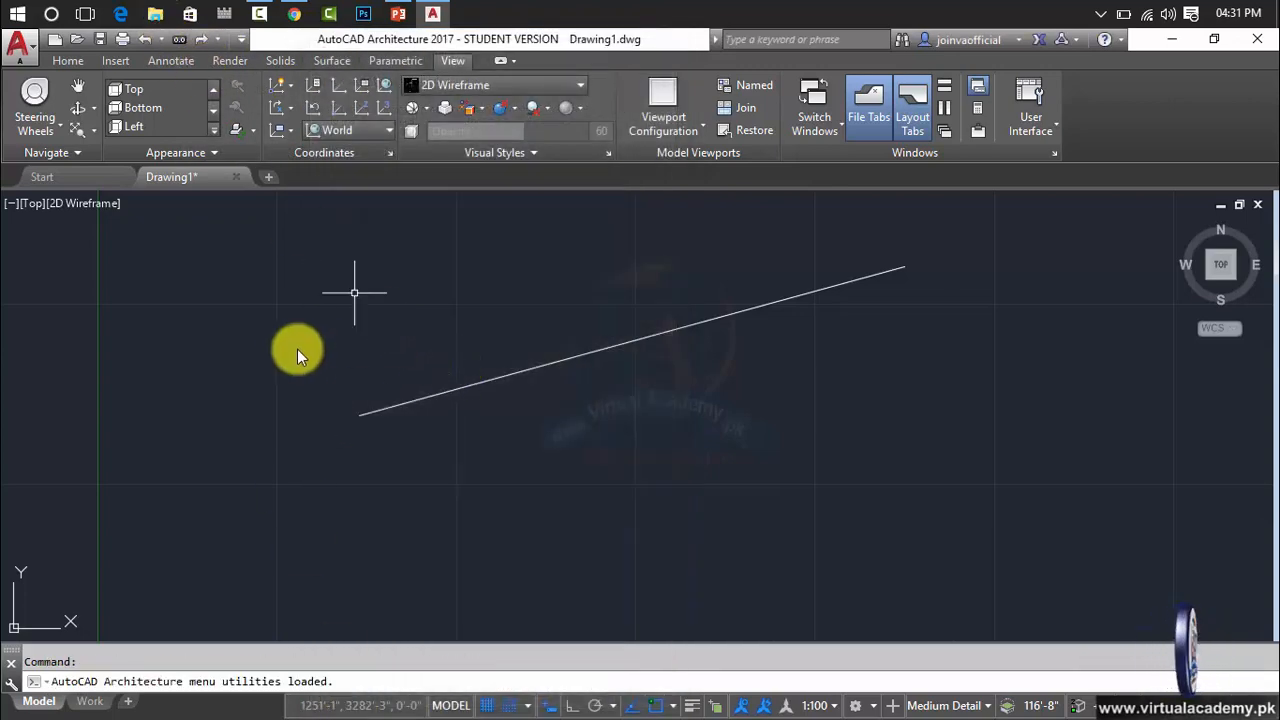
# Open Drawing Setup through the new Units shortcut, apply its settings and close it.
pyautogui.click(178, 42)
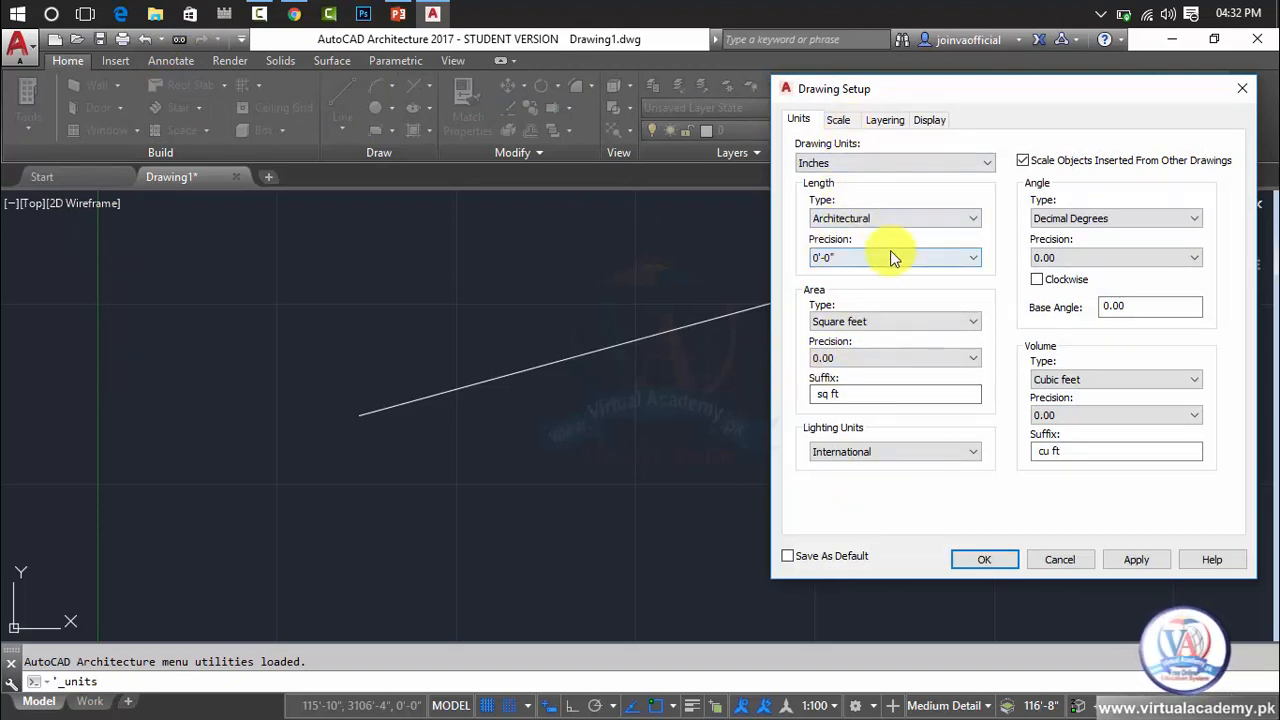
pyautogui.click(1150, 560)
pyautogui.click(975, 559)
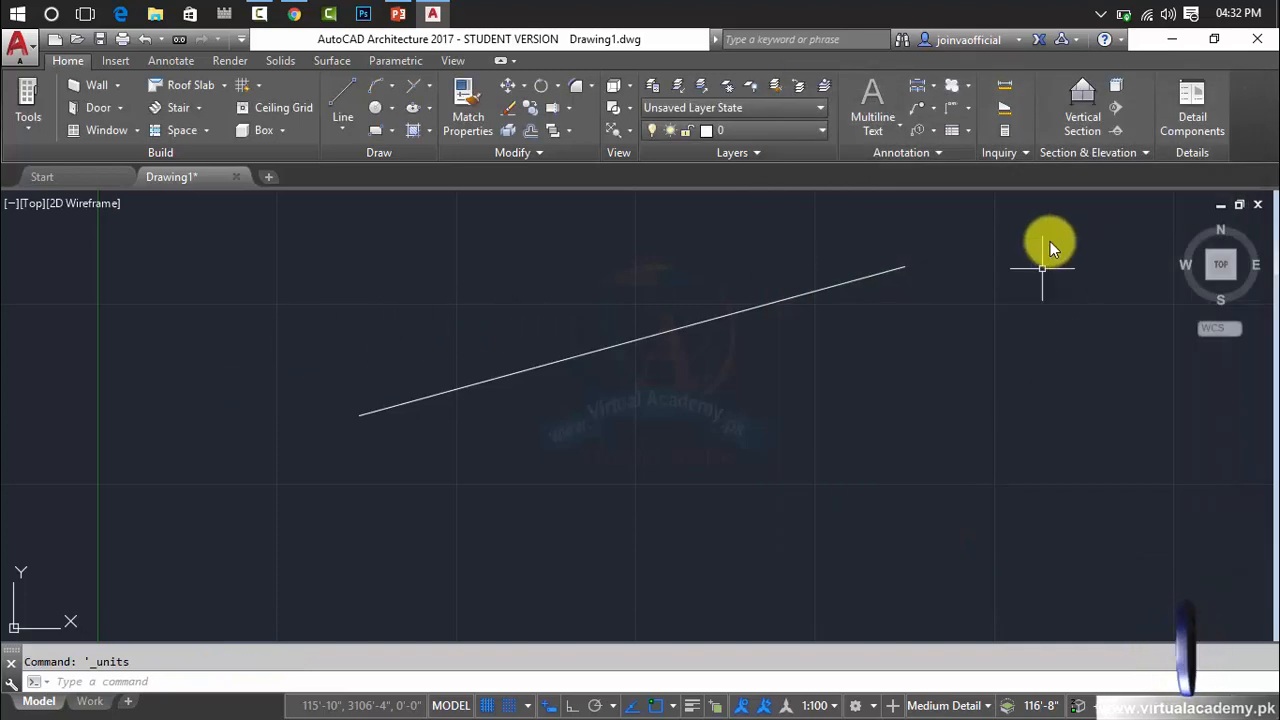
# Delete the sample line from the drawing.
pyautogui.moveTo(975, 237)
pyautogui.mouseDown()
pyautogui.moveTo(707, 331)
pyautogui.moveTo(405, 473)
pyautogui.moveTo(318, 428)
pyautogui.moveTo(298, 401)
pyautogui.mouseUp()
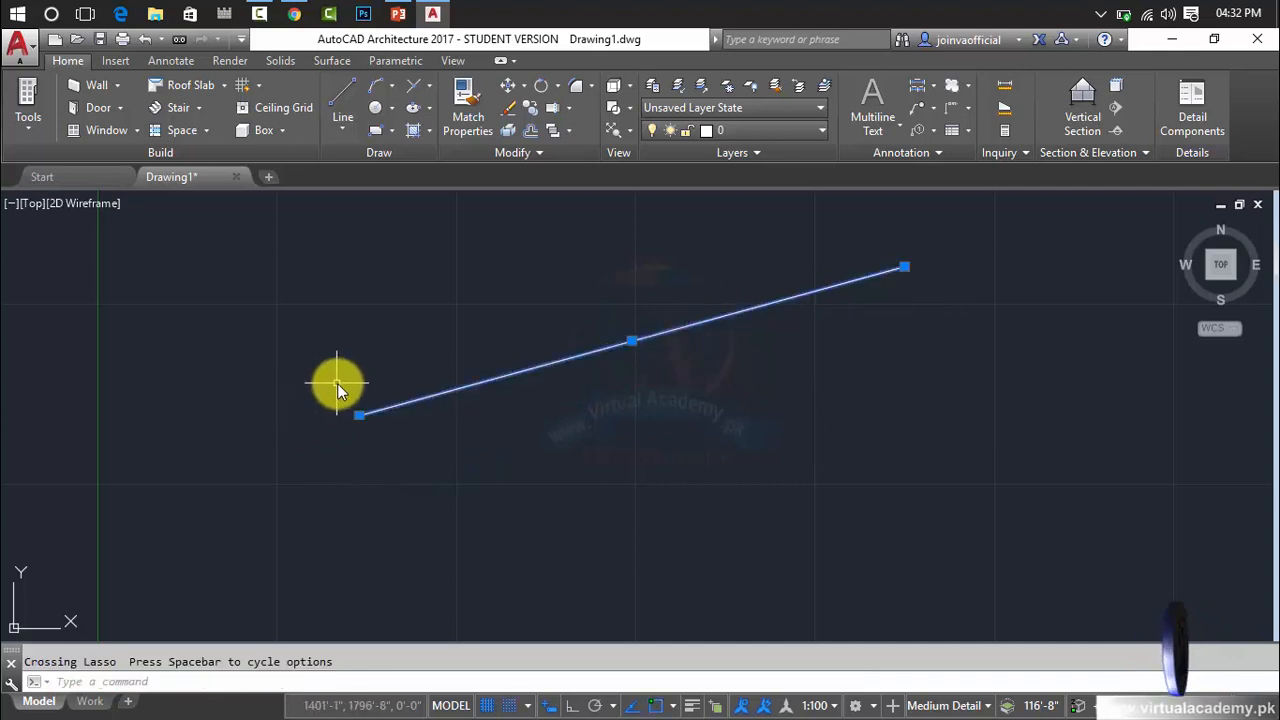
pyautogui.press('Delete')
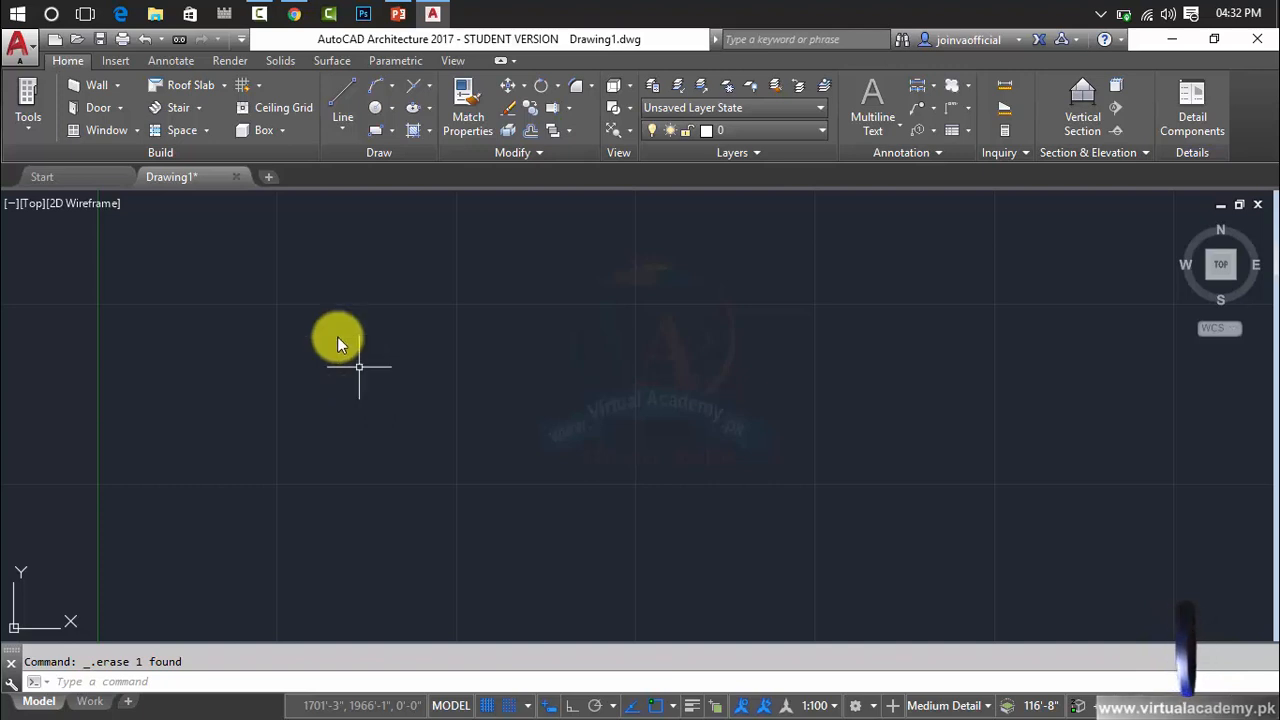
# Open Drawing Setup with the command alias UN and close it without changing any settings.
pyautogui.click(36, 44)
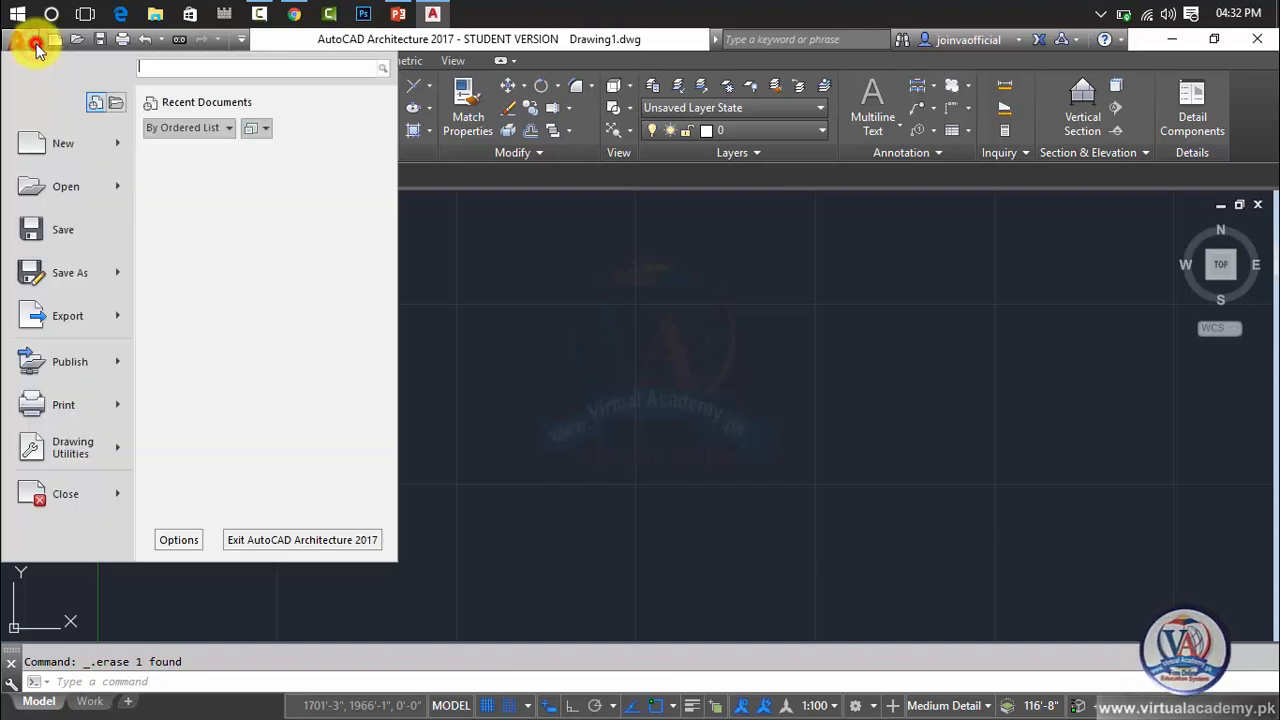
pyautogui.click(36, 43)
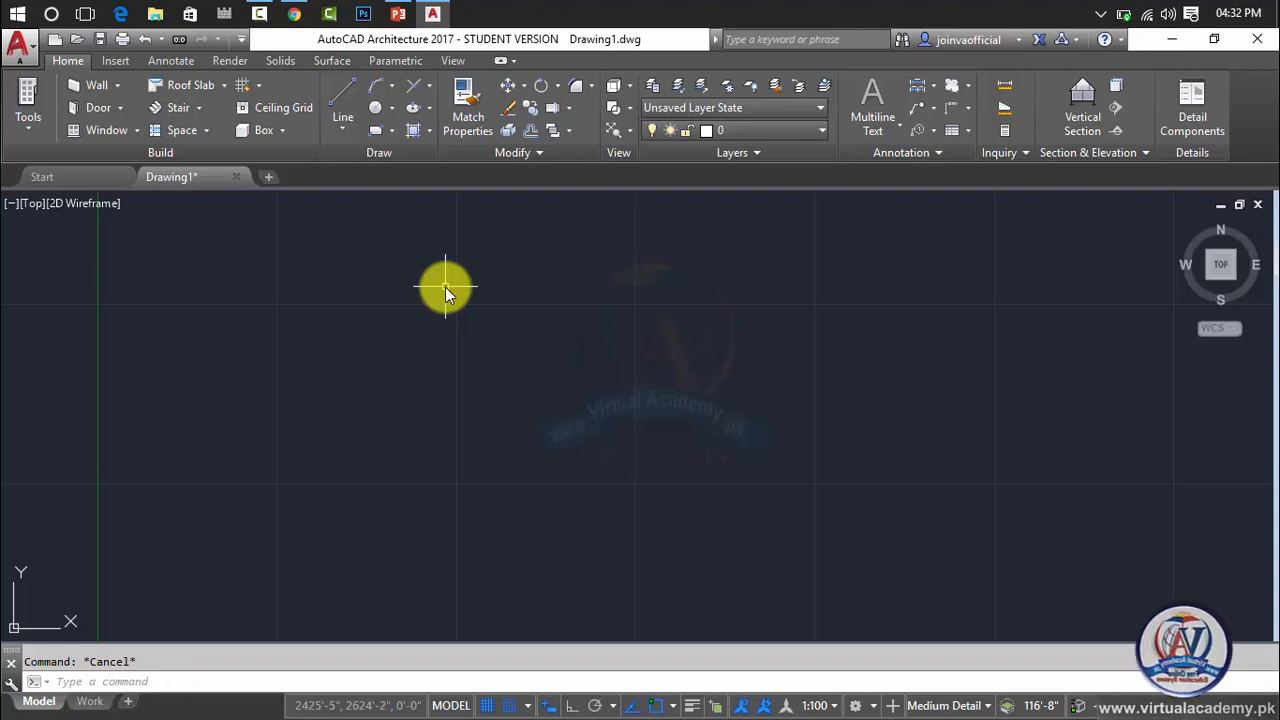
pyautogui.write('UN')
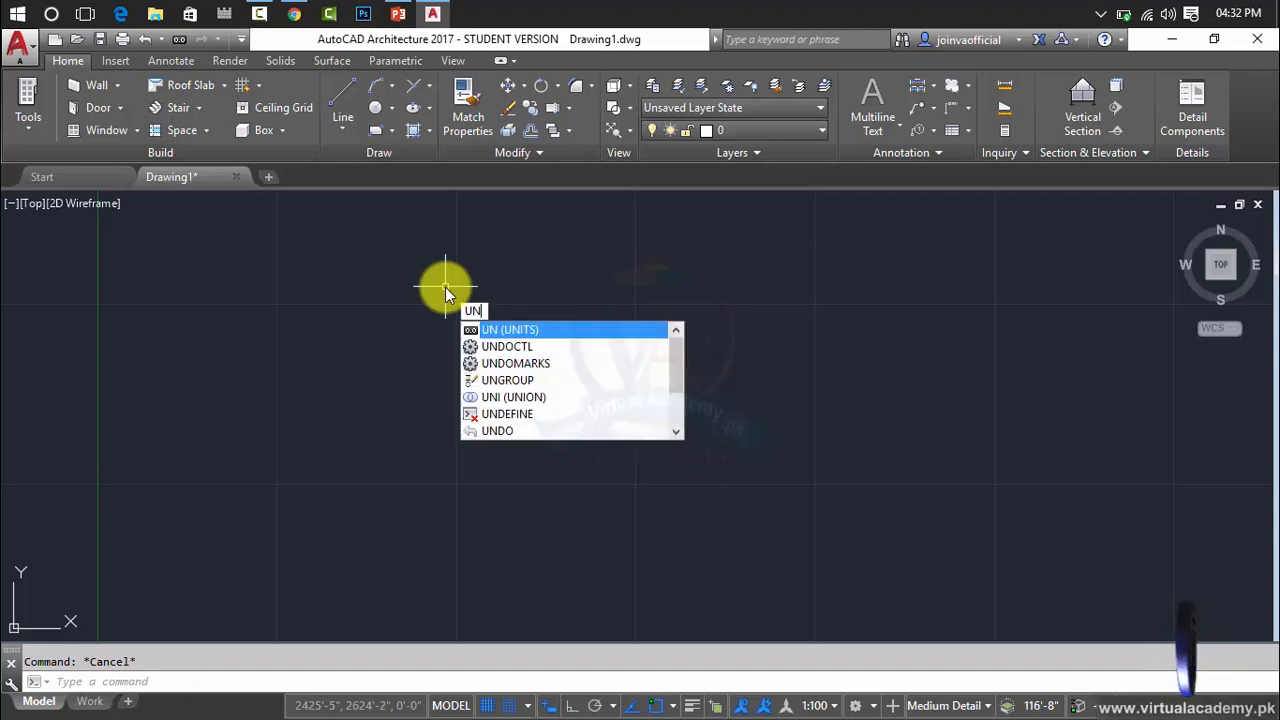
pyautogui.press('Return')
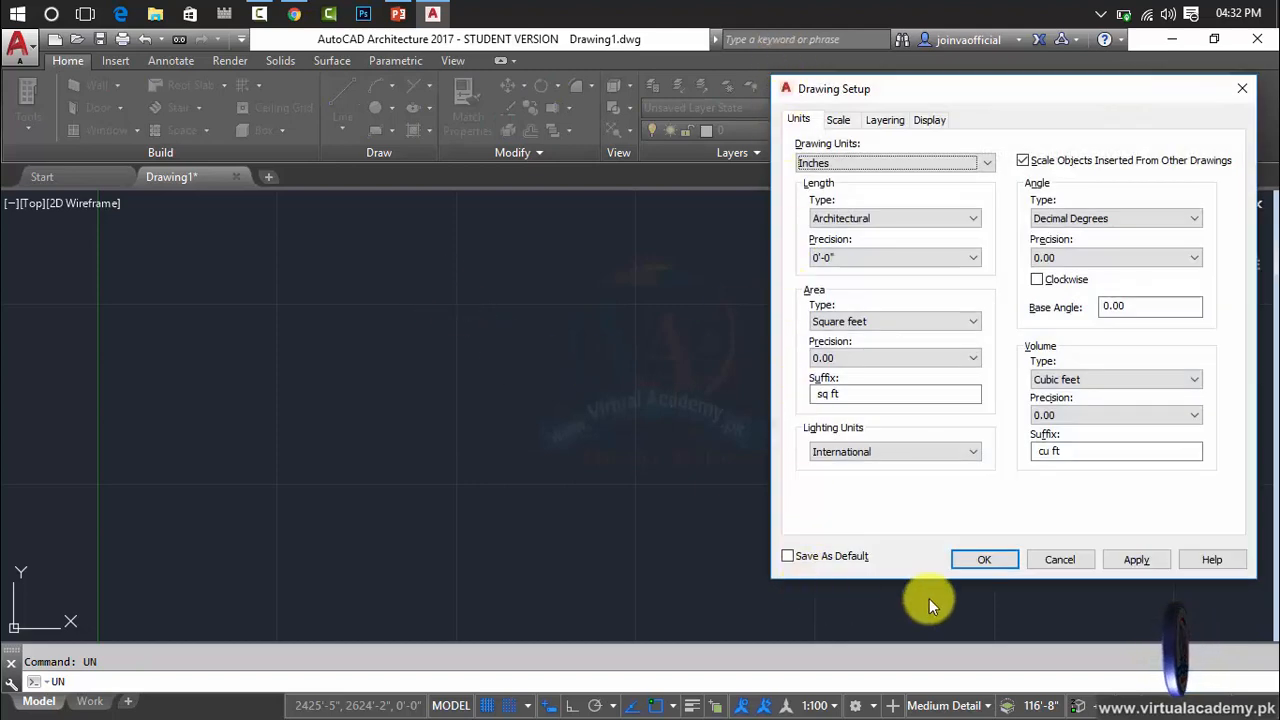
pyautogui.click(1240, 94)
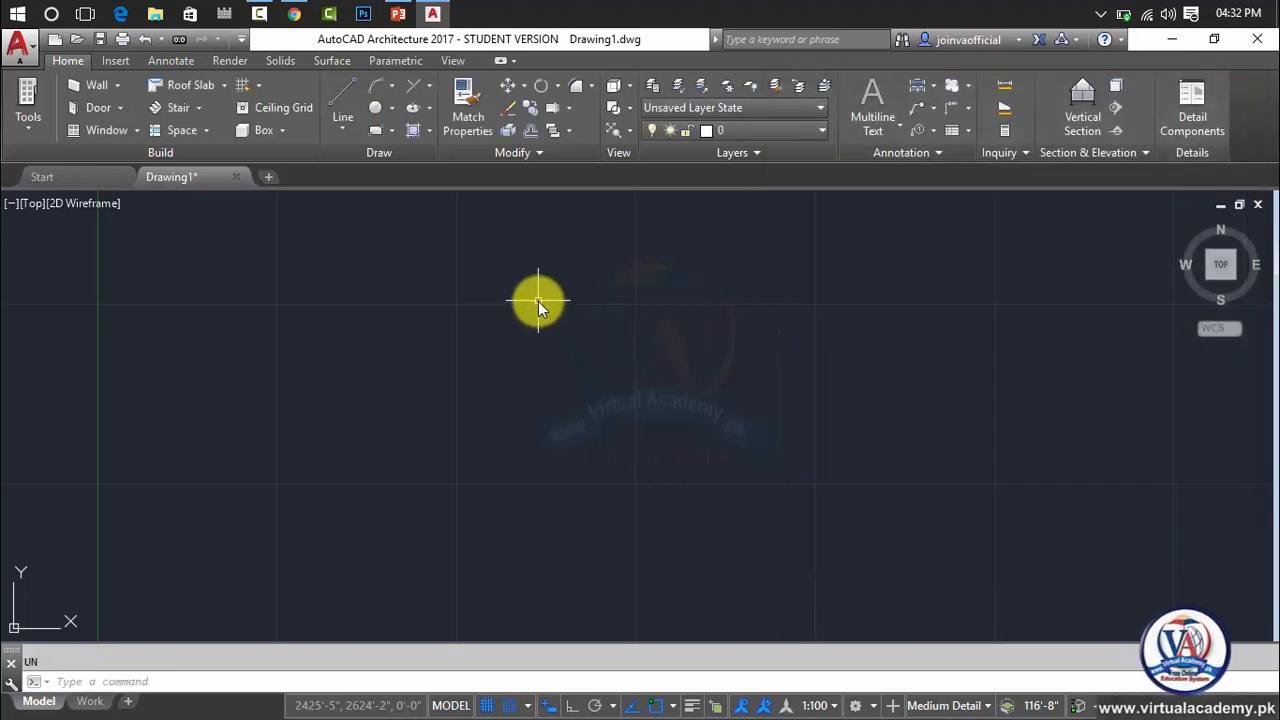
# Browse the command suggestions offered for "U" at the cursor and cancel the entry.
pyautogui.write('U')
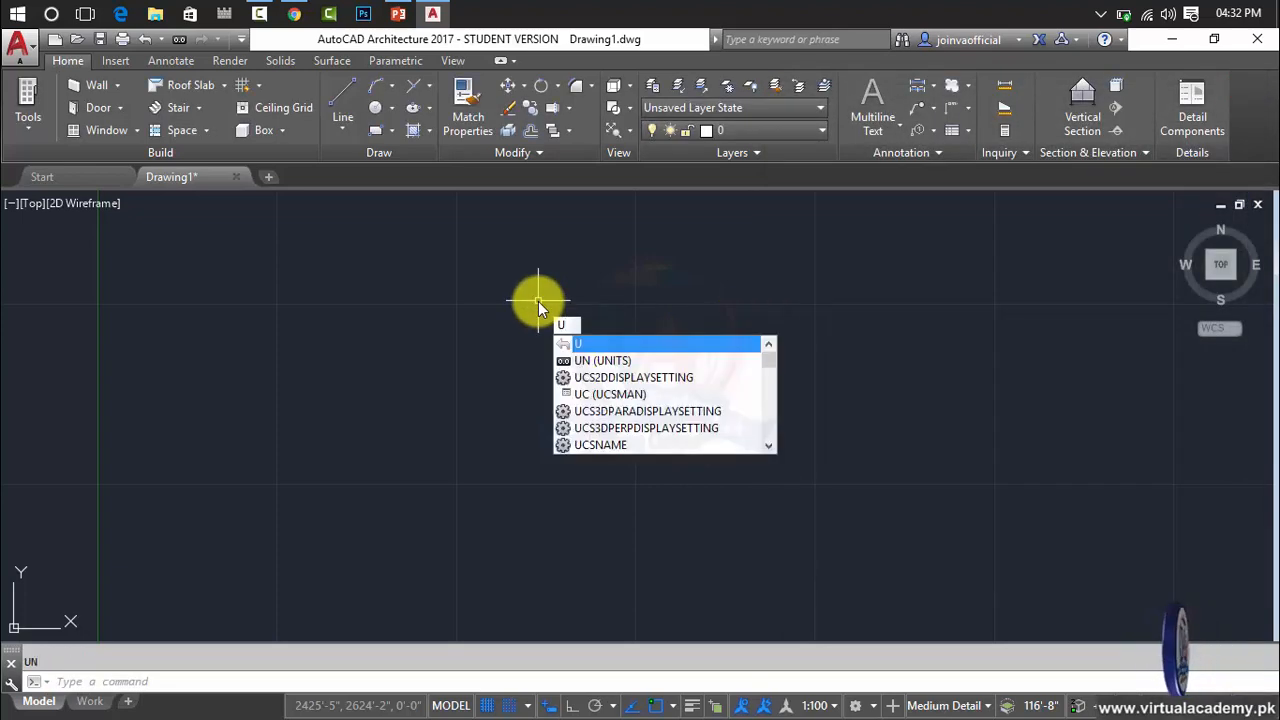
pyautogui.press('Down')
pyautogui.press('Down')
pyautogui.press('Down')
pyautogui.press('Down')
pyautogui.press('Down')
pyautogui.press('Down')
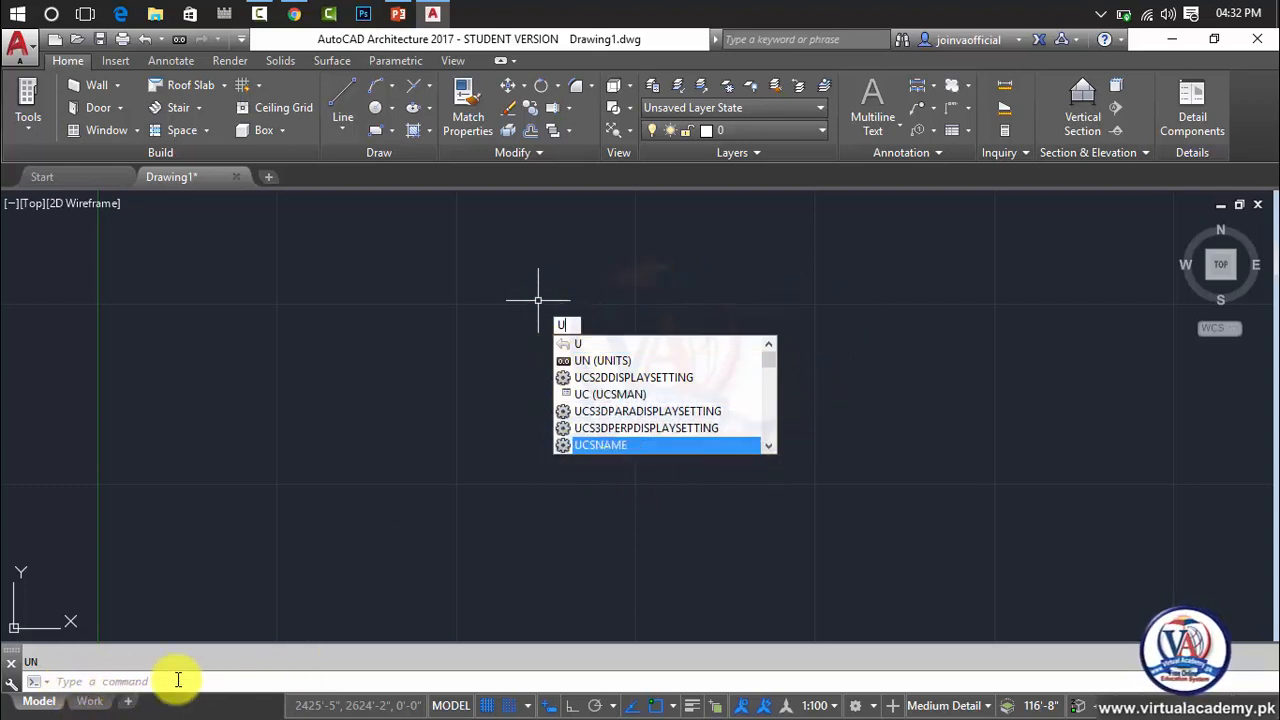
pyautogui.click(349, 433)
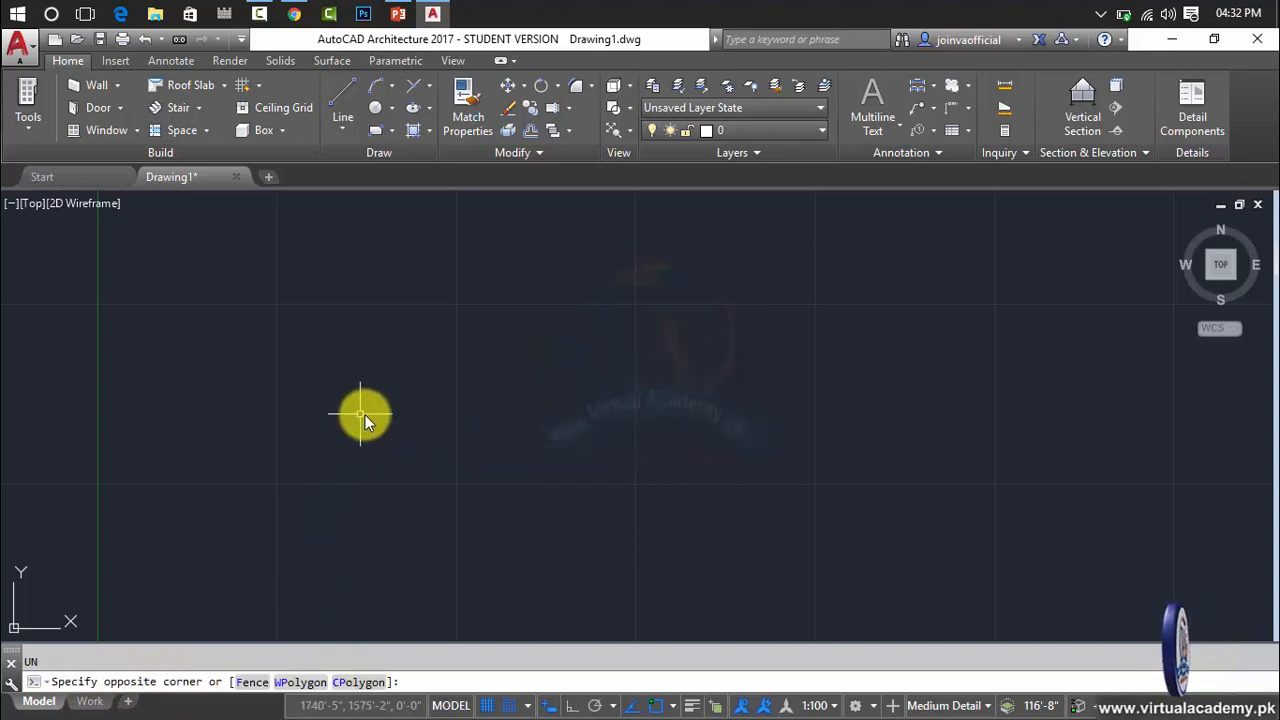
pyautogui.press('Escape')
# Open the object snap settings, review the Dynamic Input, Quick Properties, Selection Cycling and 3D Object Snap pages, and close Drafting Settings.
pyautogui.click(675, 706)
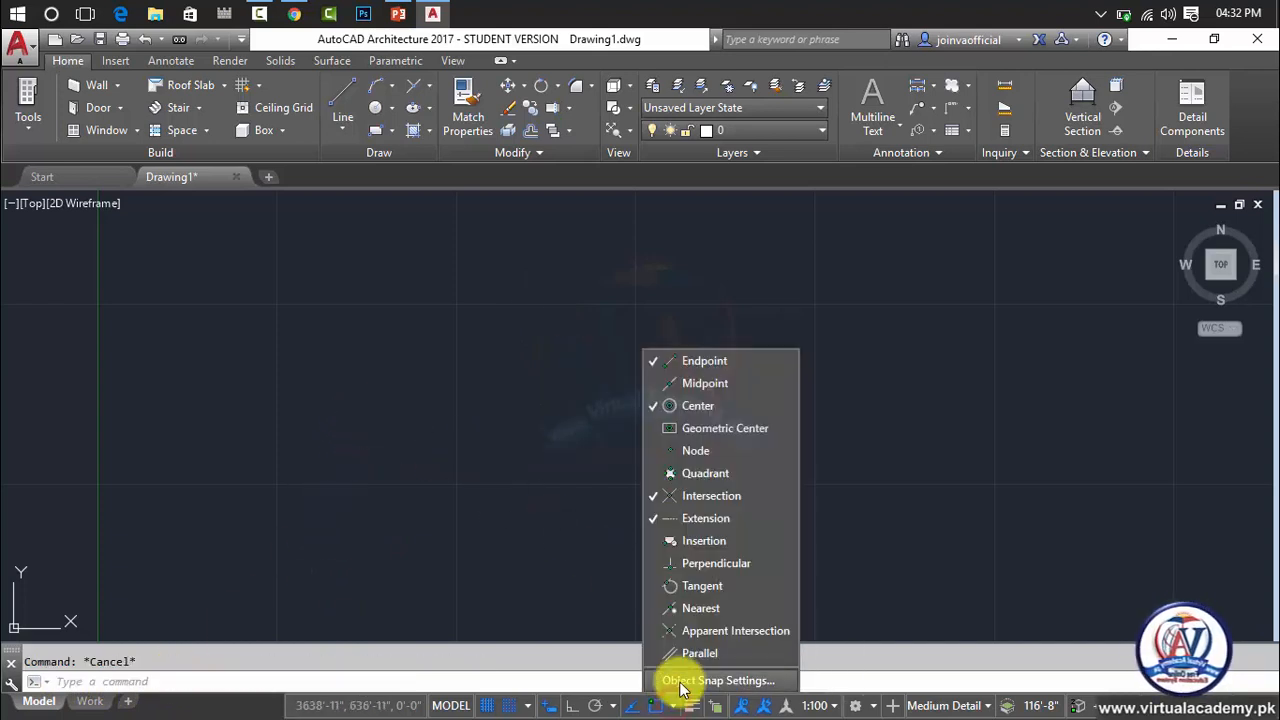
pyautogui.click(686, 684)
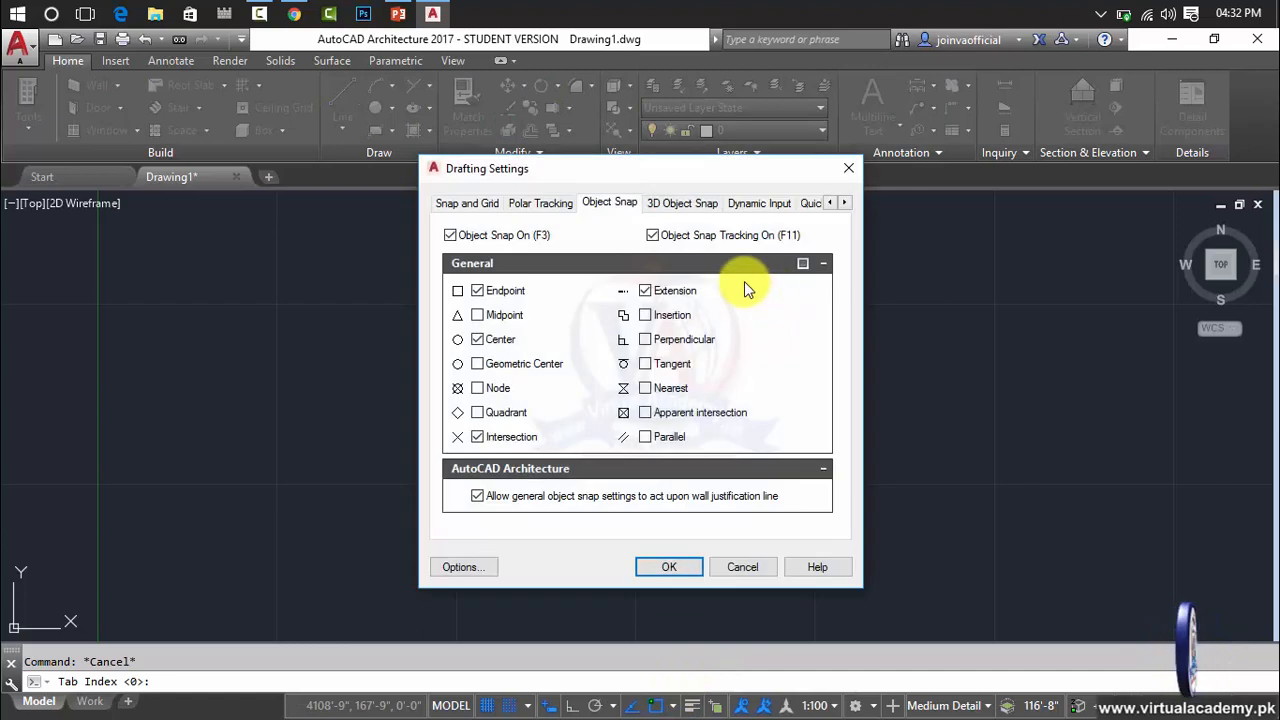
pyautogui.click(758, 204)
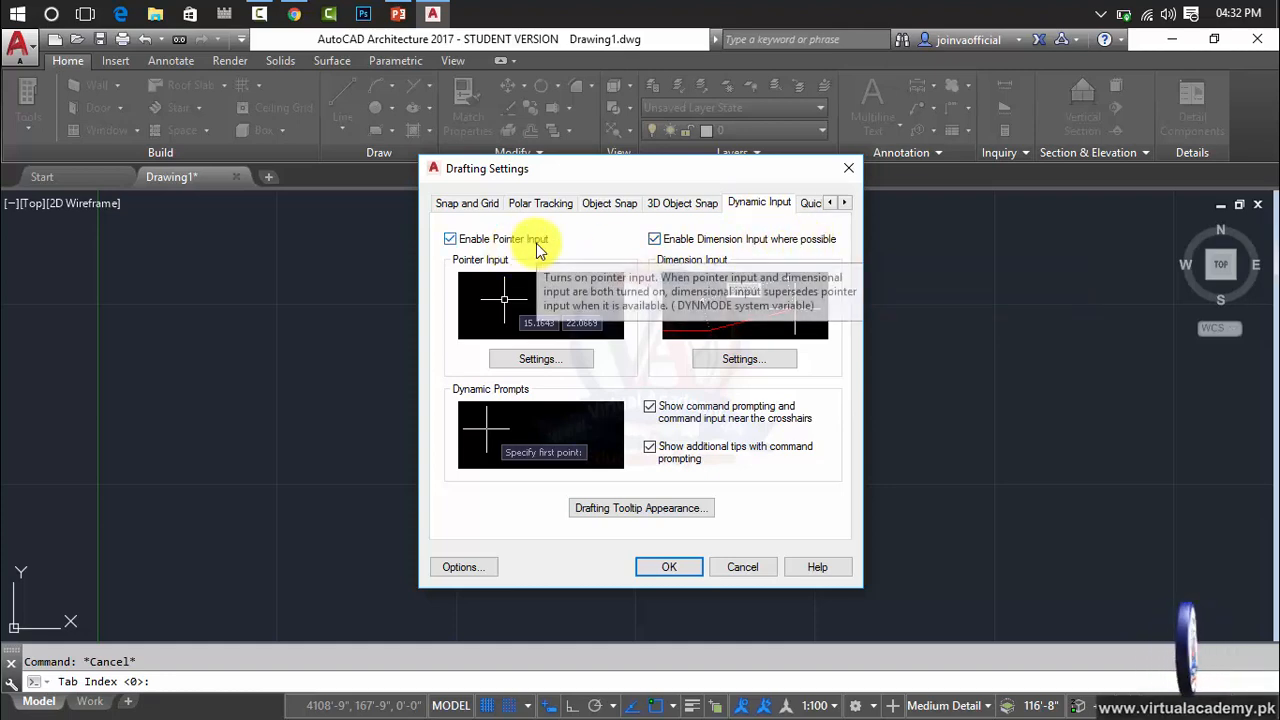
pyautogui.click(808, 204)
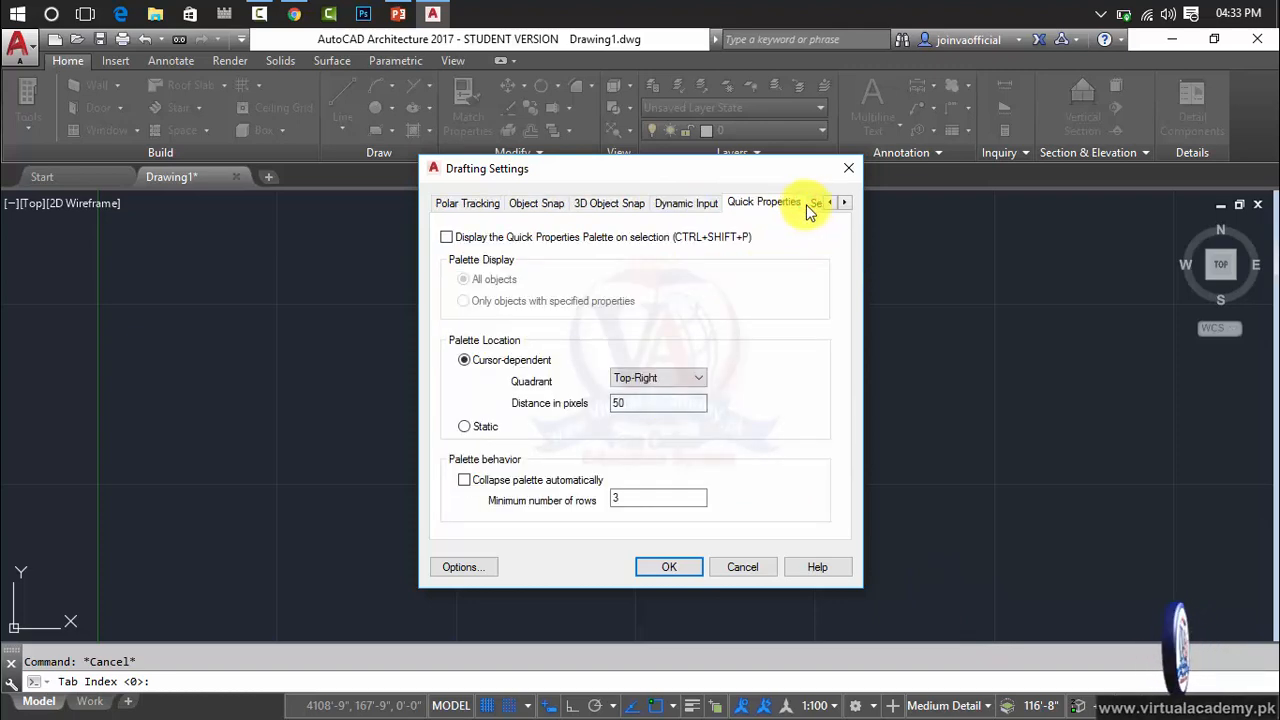
pyautogui.click(845, 203)
pyautogui.click(792, 204)
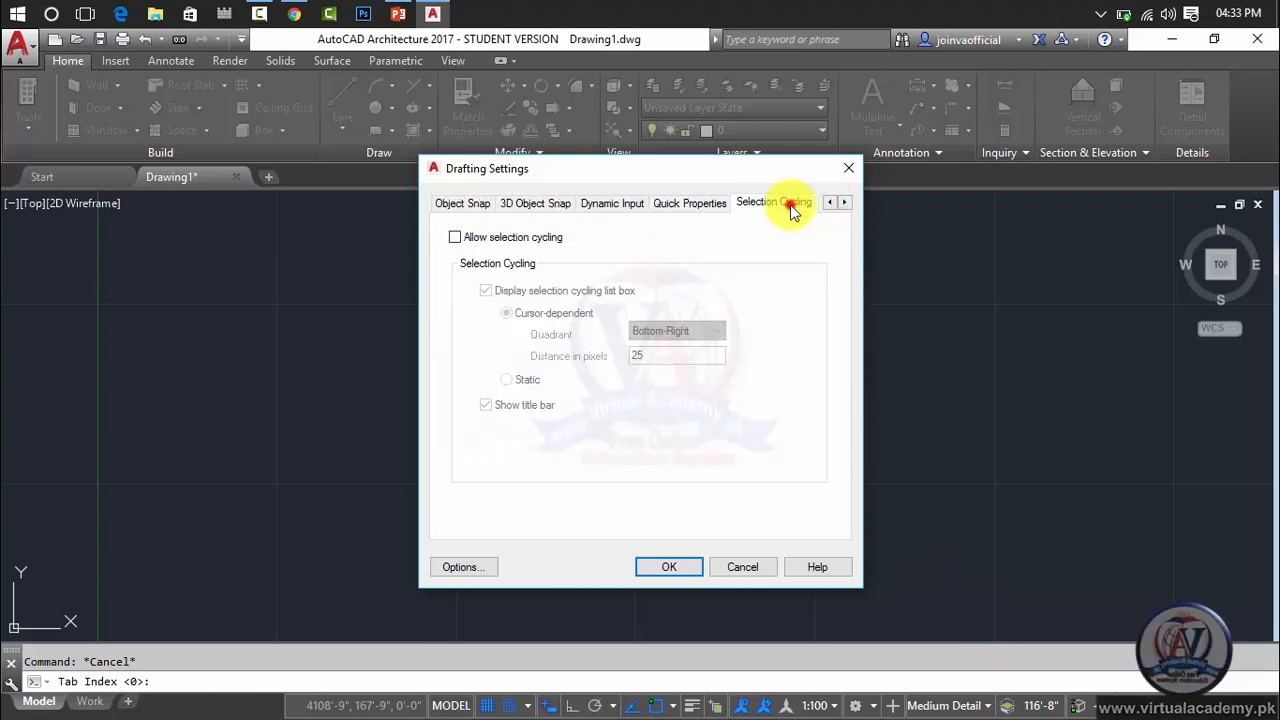
pyautogui.click(700, 205)
pyautogui.click(621, 205)
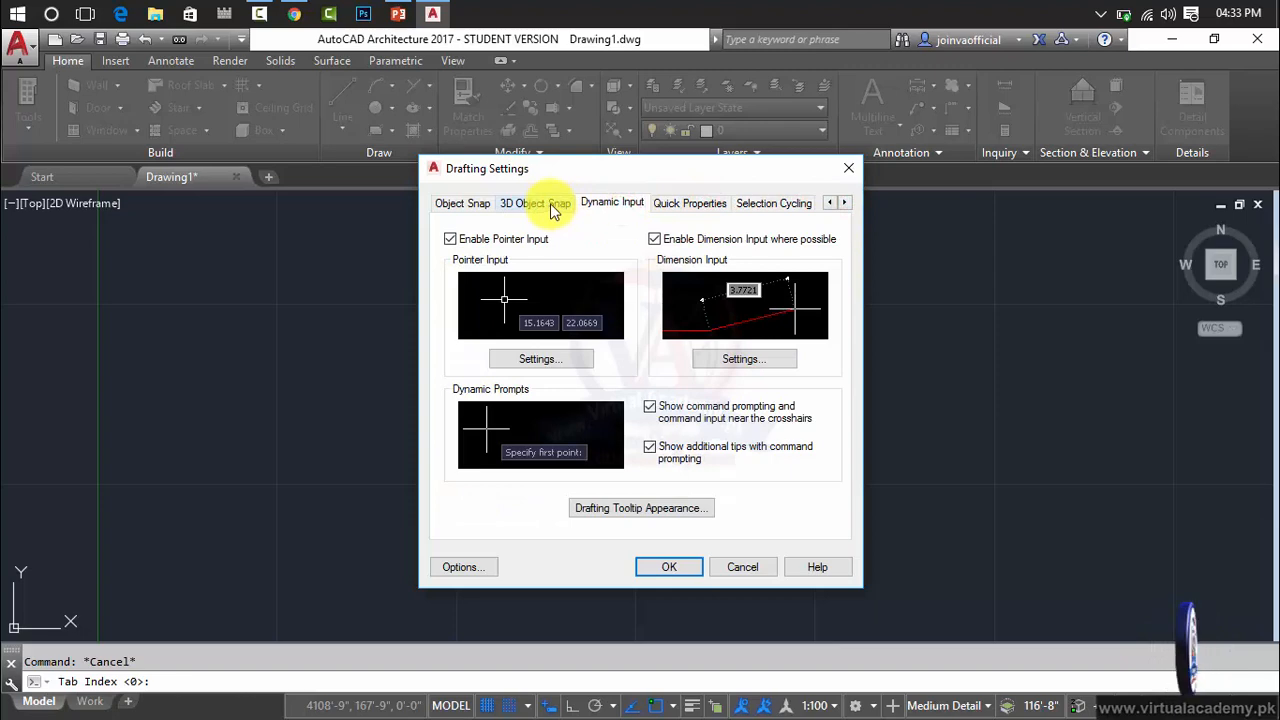
pyautogui.click(552, 206)
pyautogui.click(472, 205)
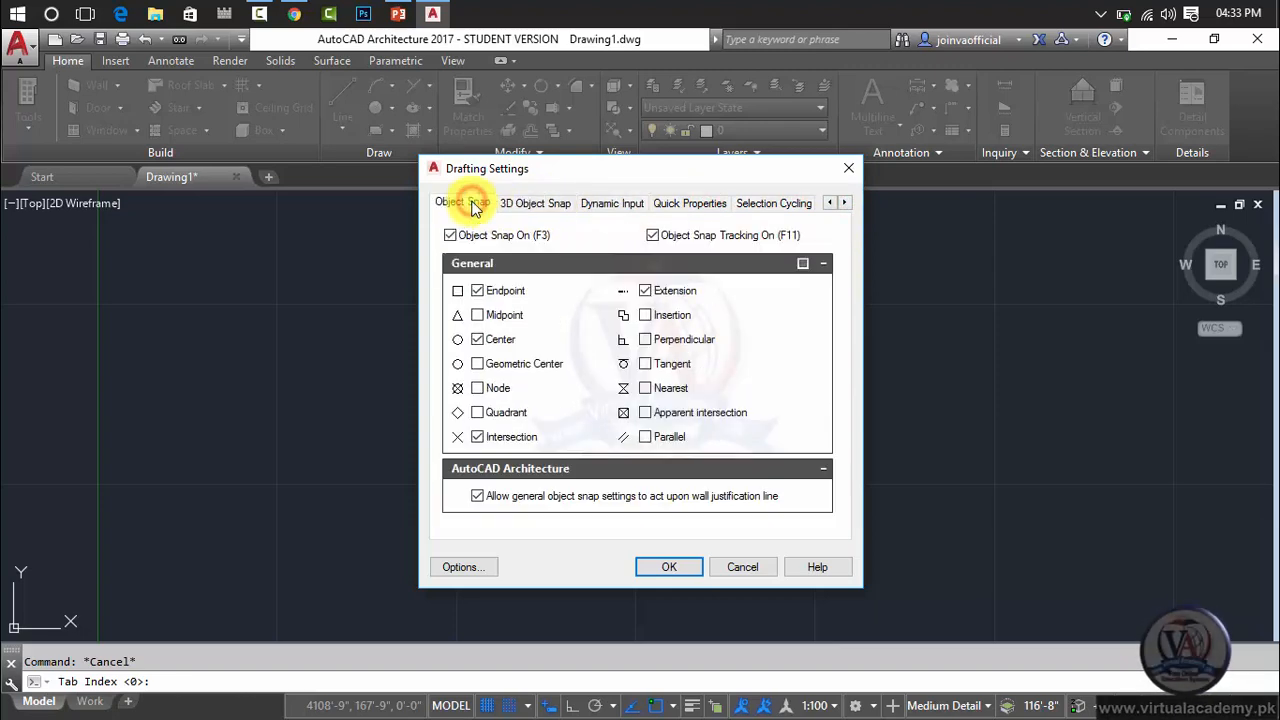
pyautogui.click(848, 168)
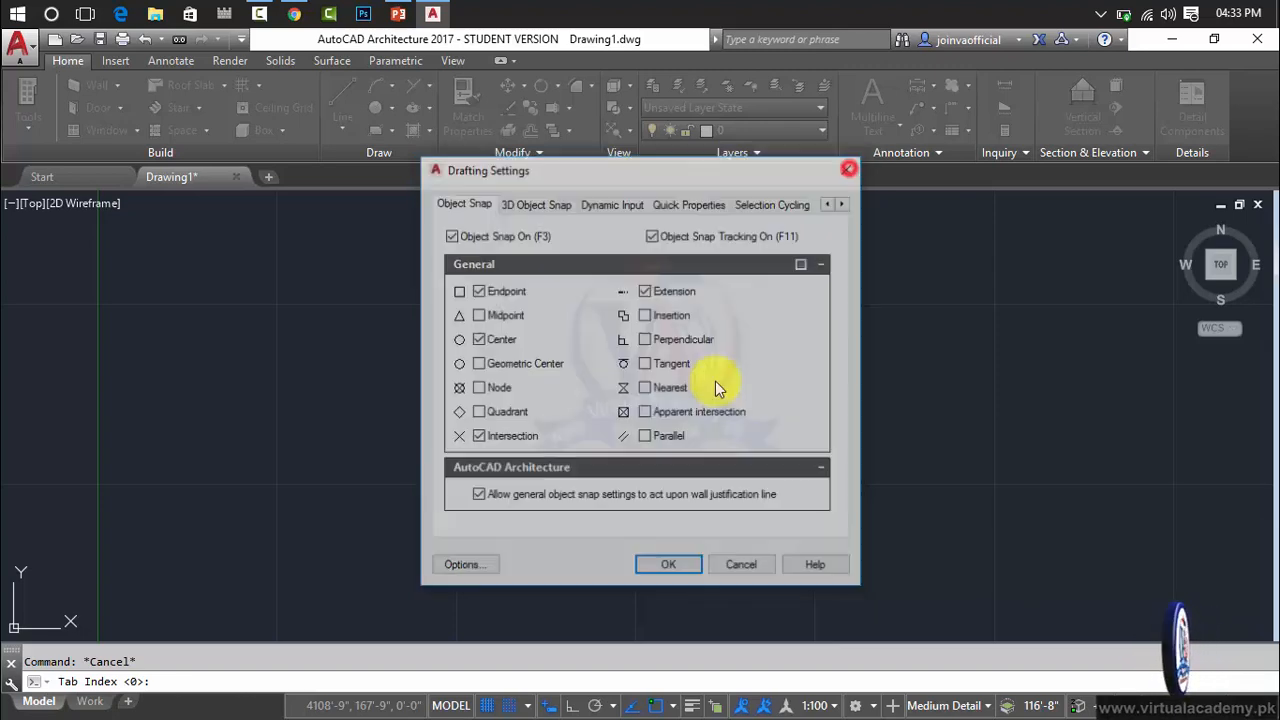
# Open Drafting Settings from the polar tracking options, examine its pages through to Dynamic Input, and accept the dialog.
pyautogui.click(612, 706)
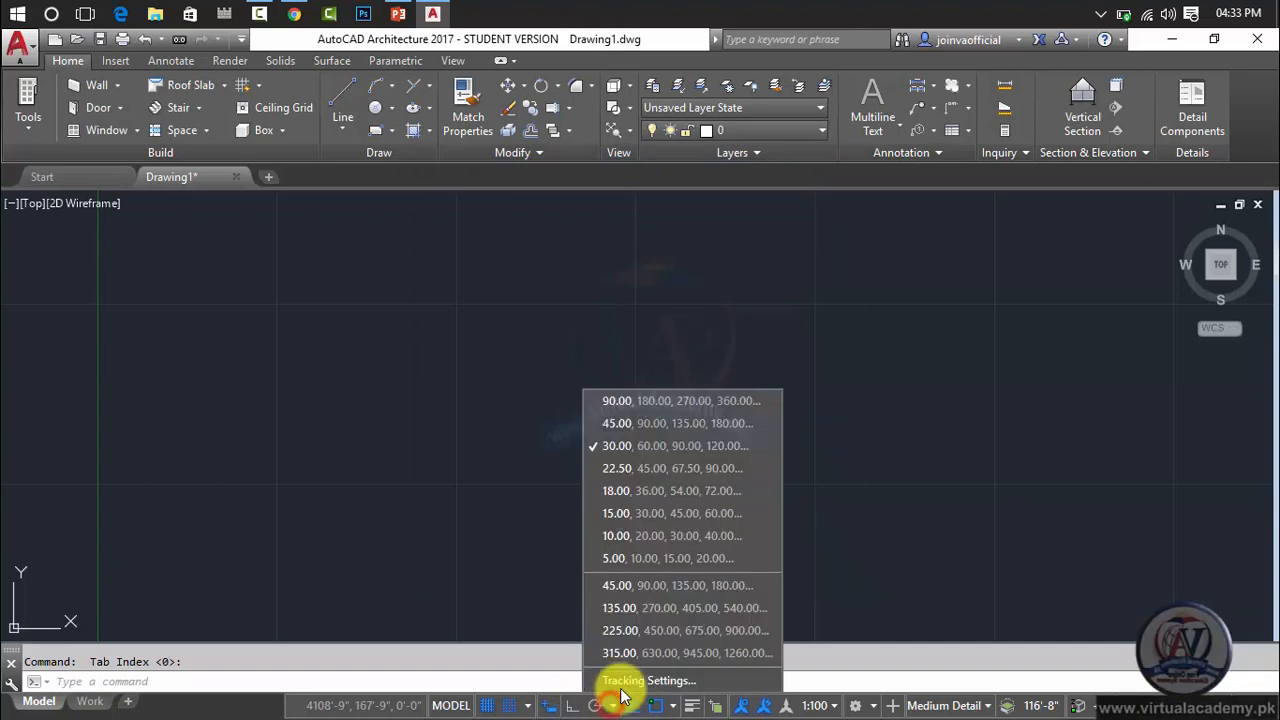
pyautogui.click(621, 681)
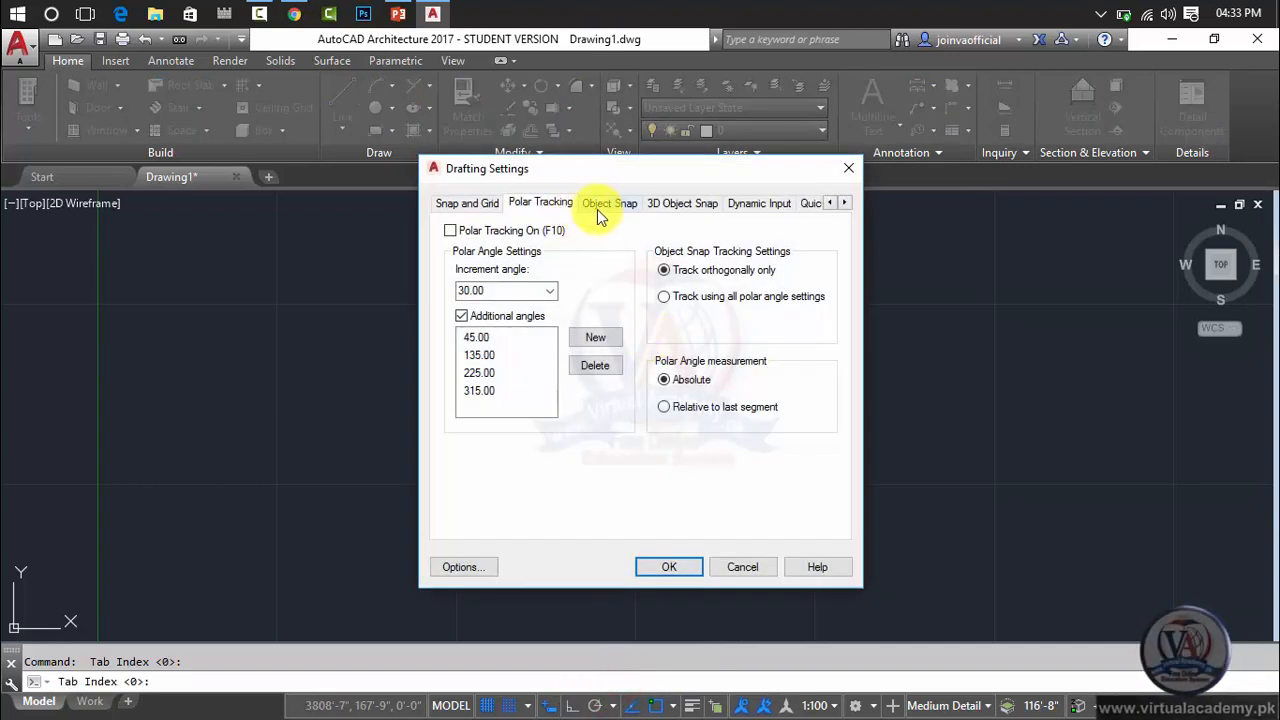
pyautogui.click(597, 209)
pyautogui.click(658, 205)
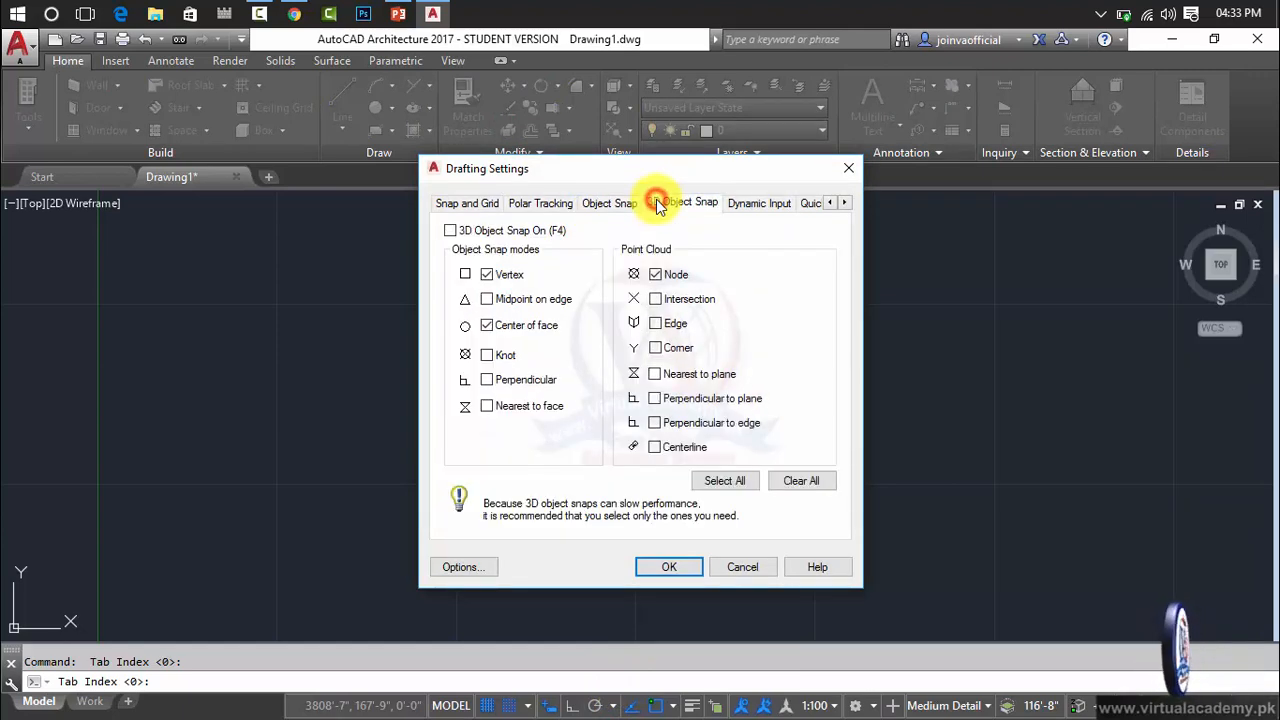
pyautogui.click(729, 207)
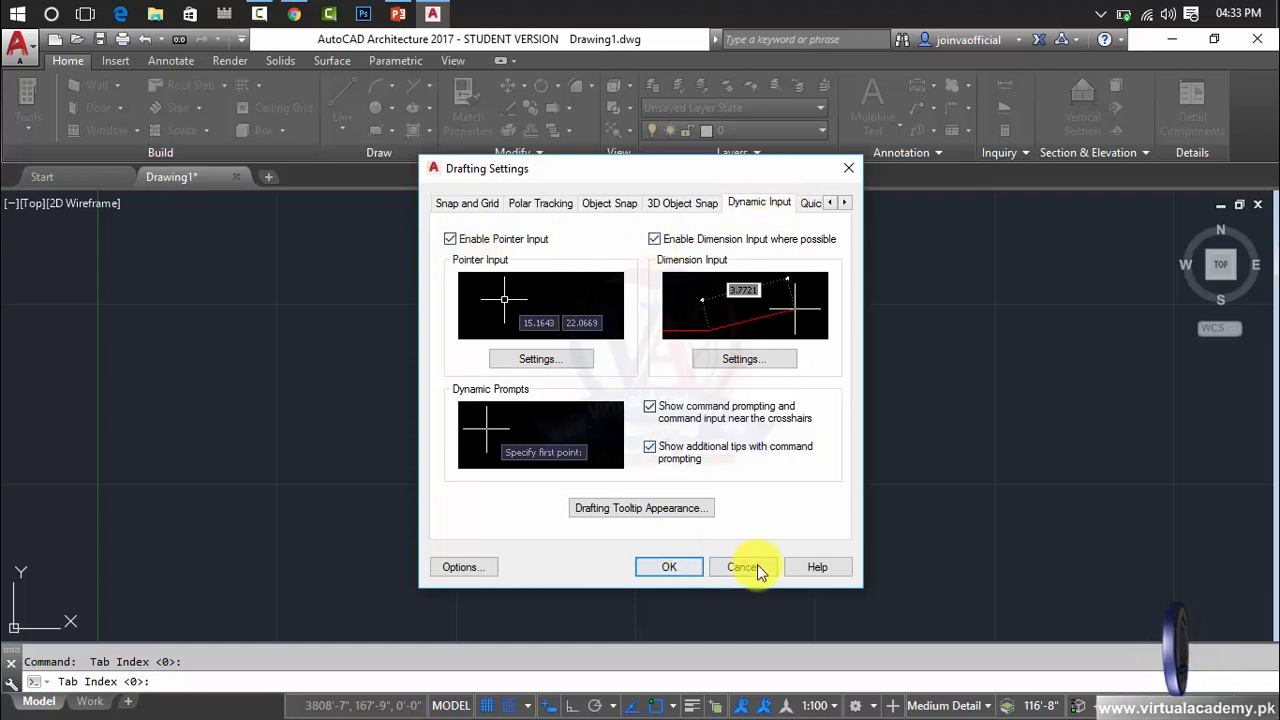
pyautogui.click(670, 567)
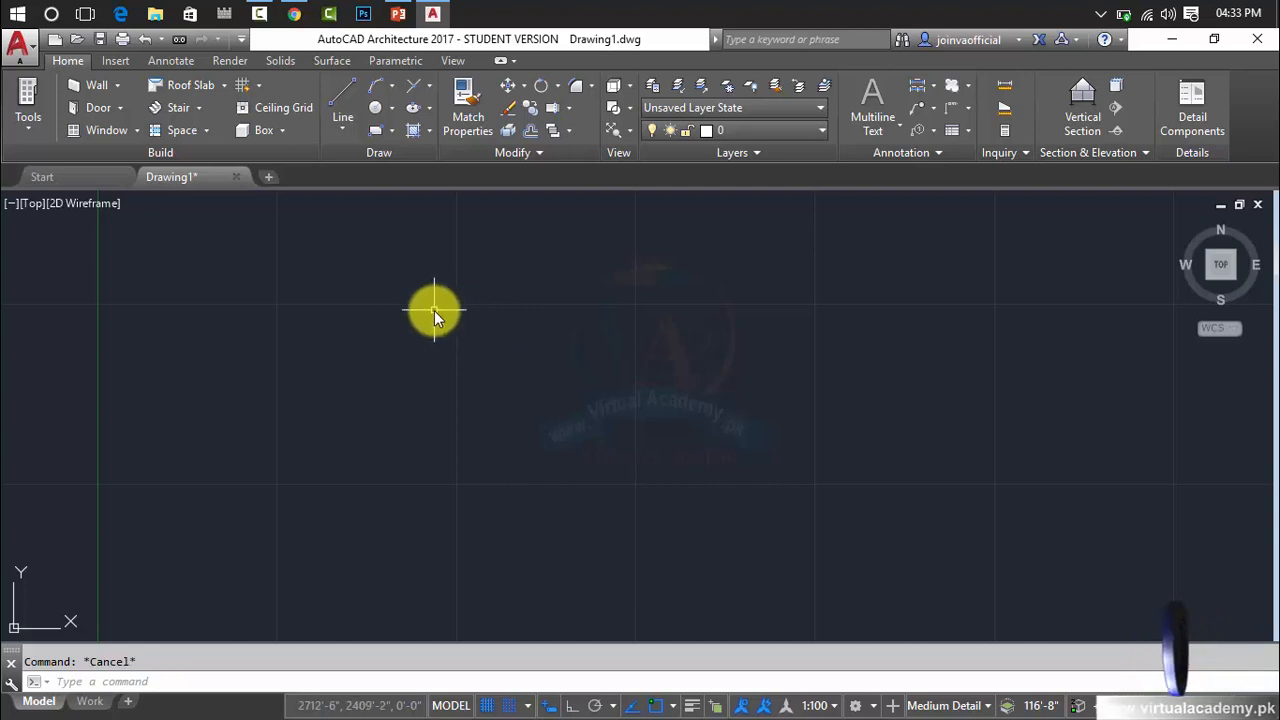
# Open Drawing Setup with the full UNITS command and close it without changing any settings.
pyautogui.write('UN')
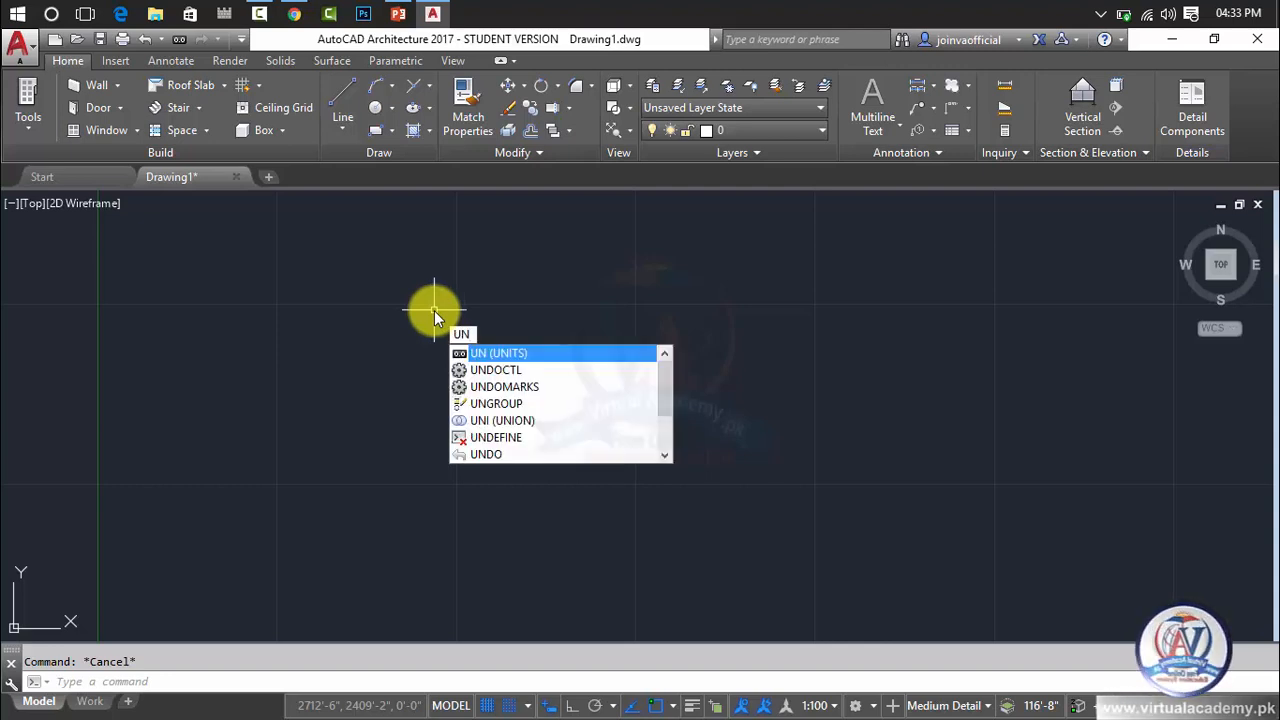
pyautogui.press('BackSpace')
pyautogui.press('BackSpace')
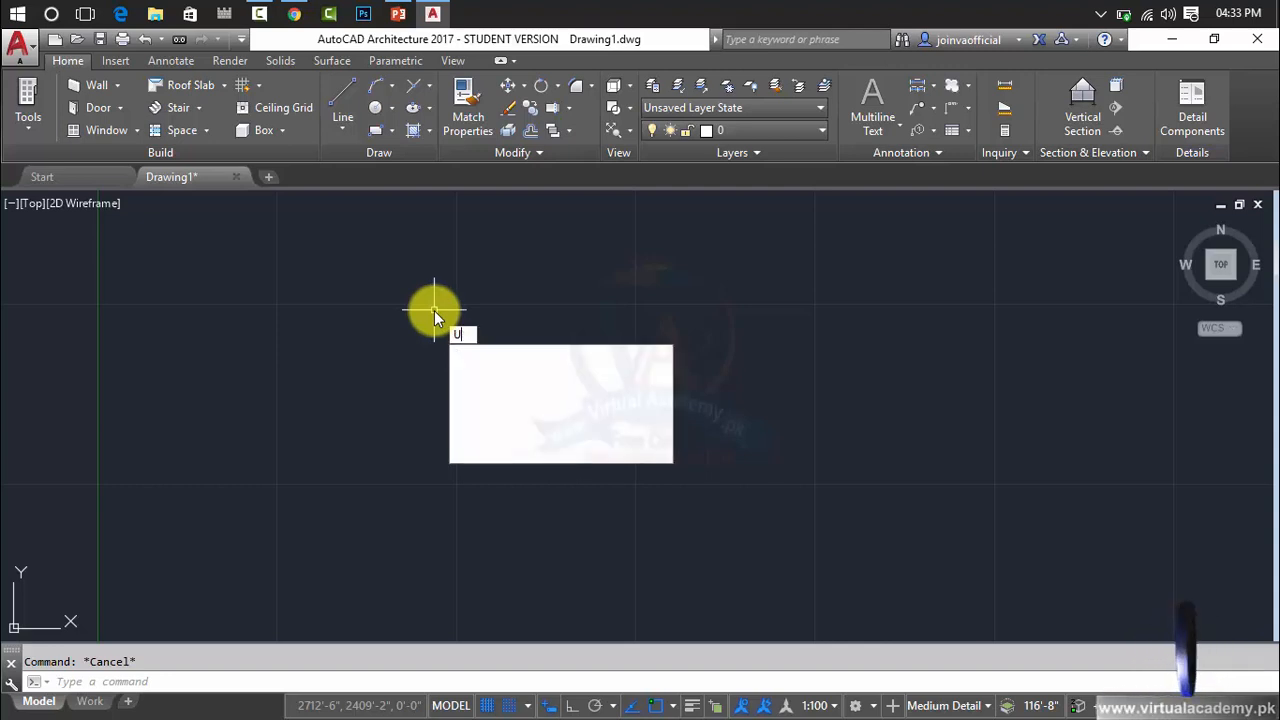
pyautogui.write('unit')
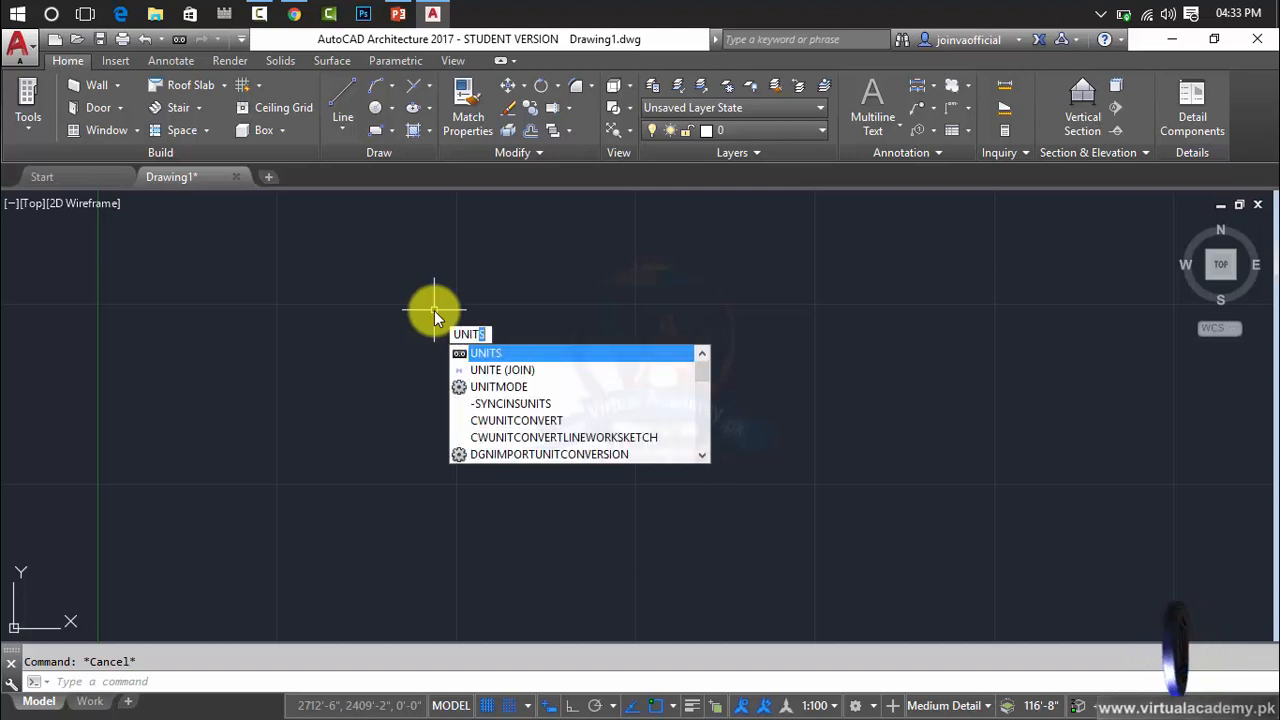
pyautogui.press('Return')
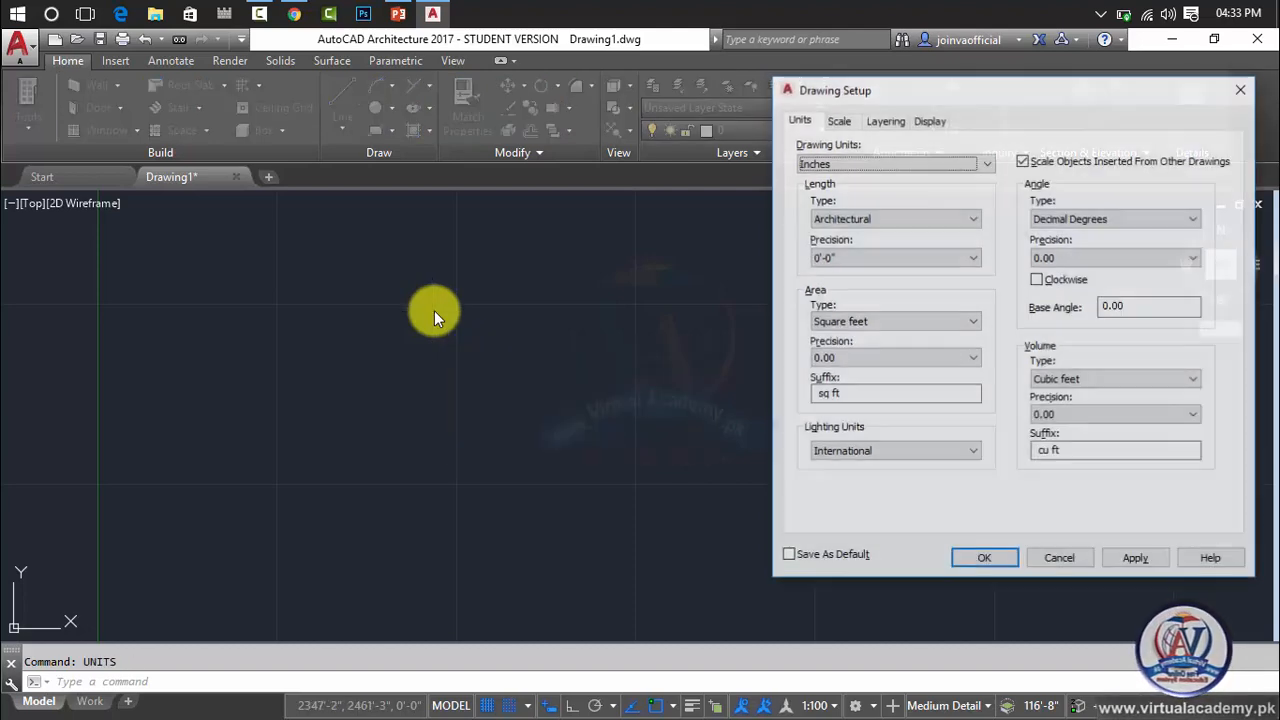
pyautogui.click(1242, 88)
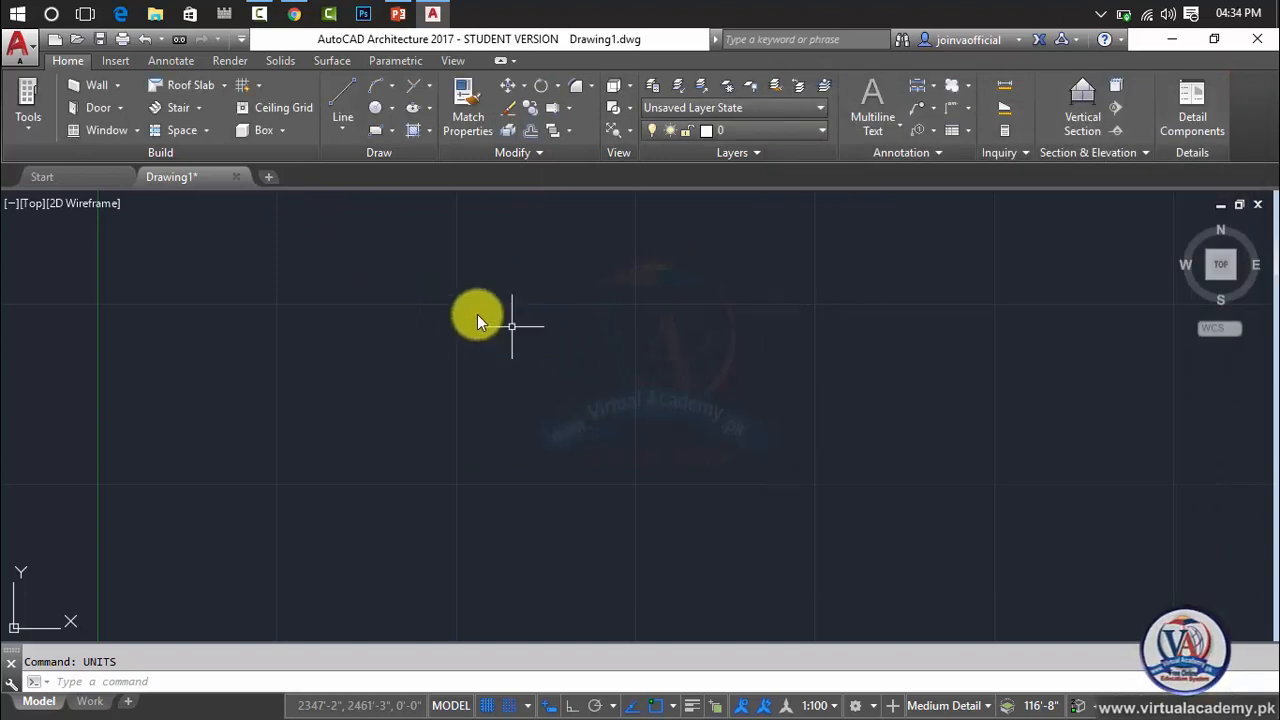
# Review the Drawing Utilities entries, including Drawing Setup, and return to the drawing.
pyautogui.click(24, 48)
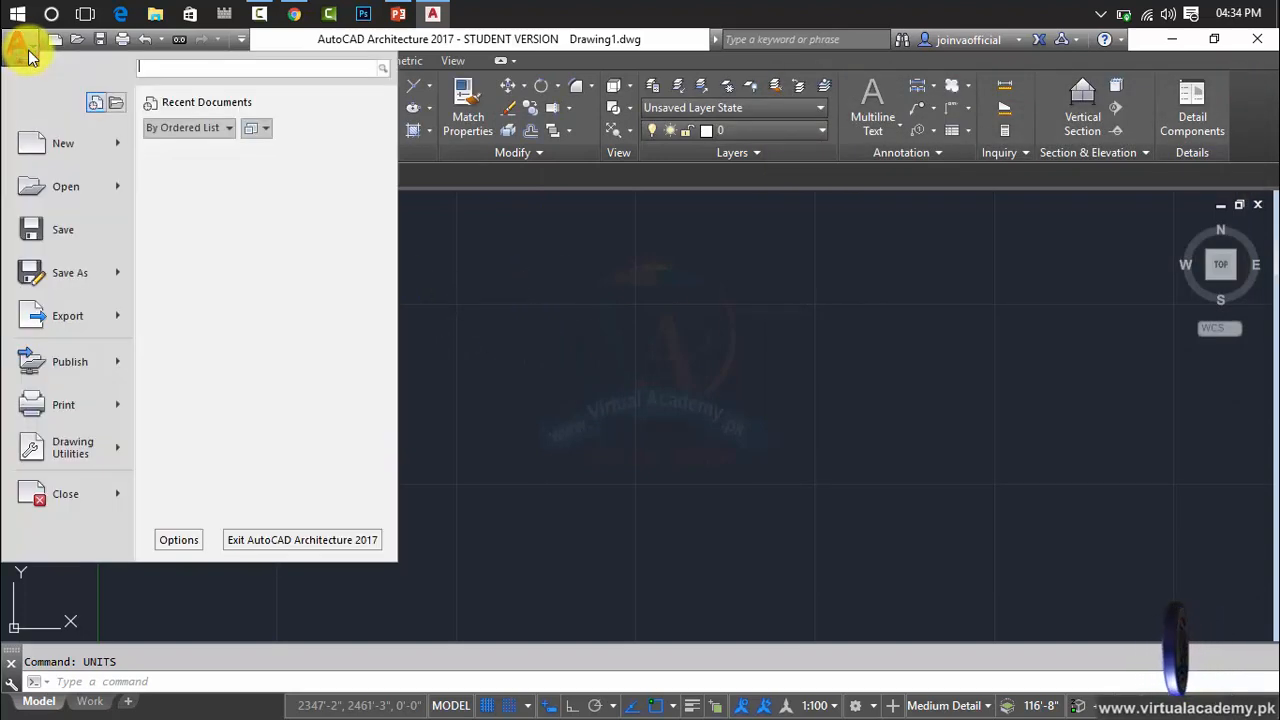
pyautogui.click(82, 458)
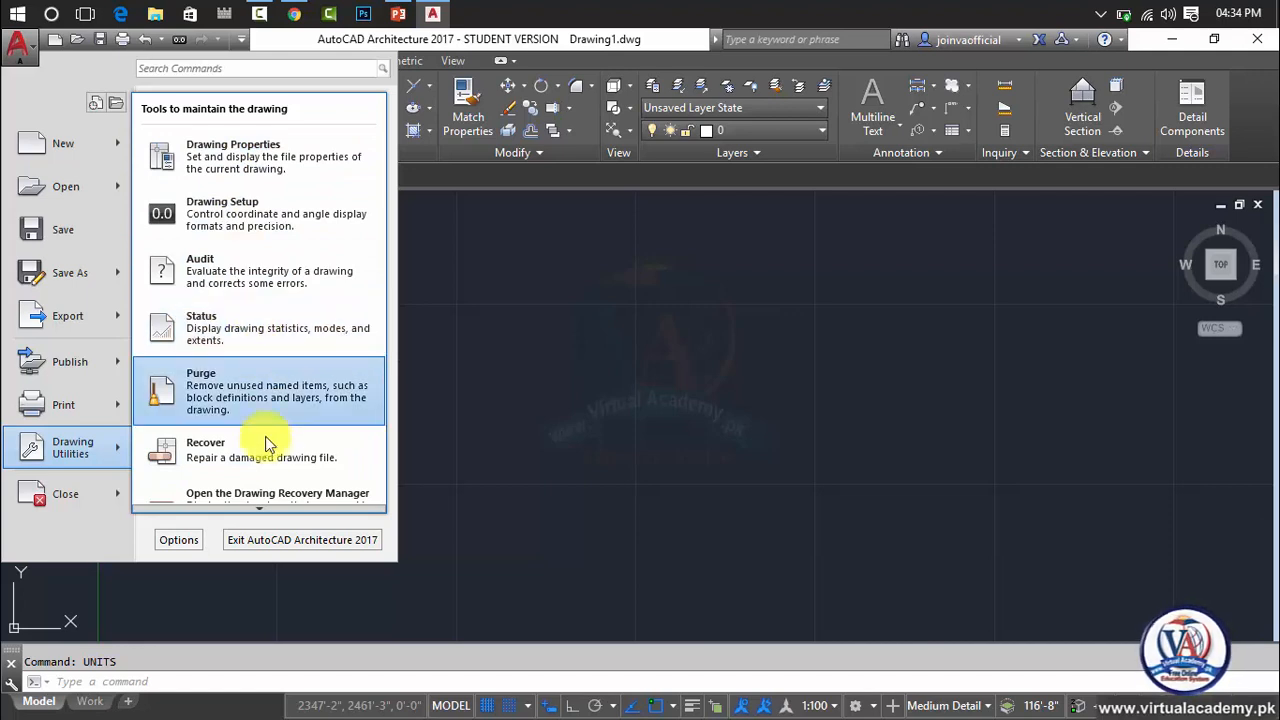
pyautogui.moveTo(271, 511)
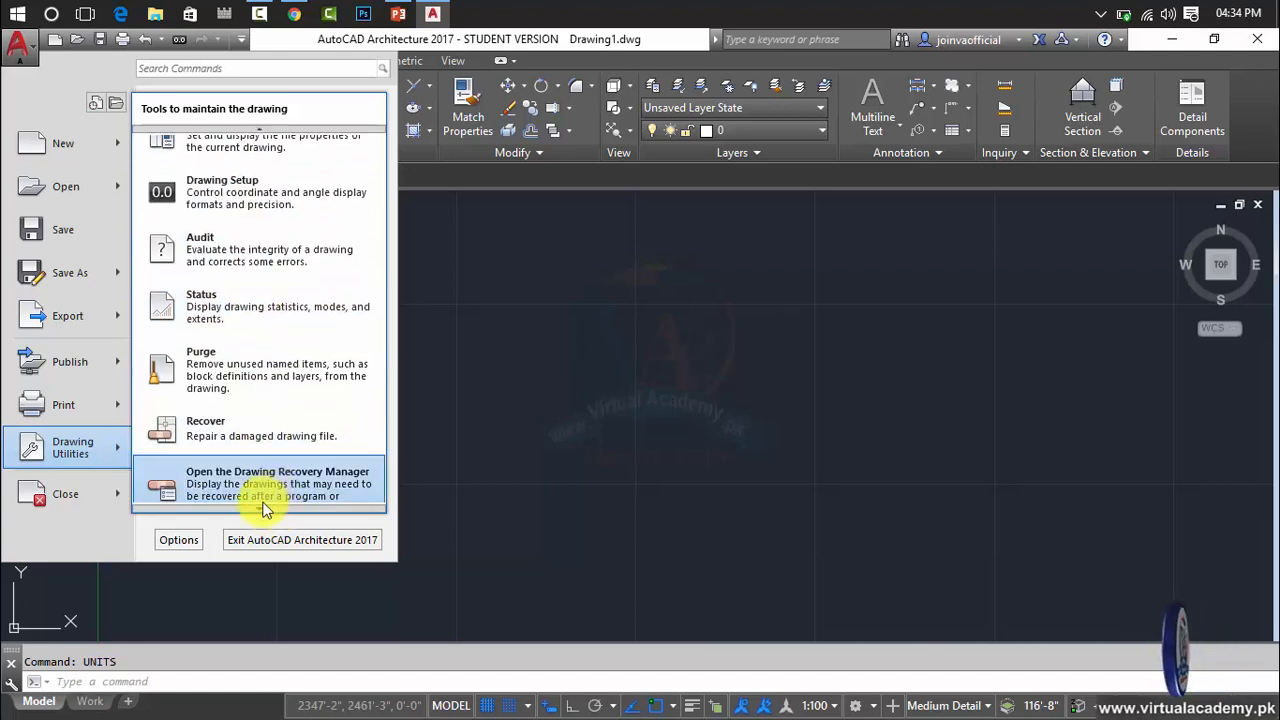
pyautogui.click(490, 416)
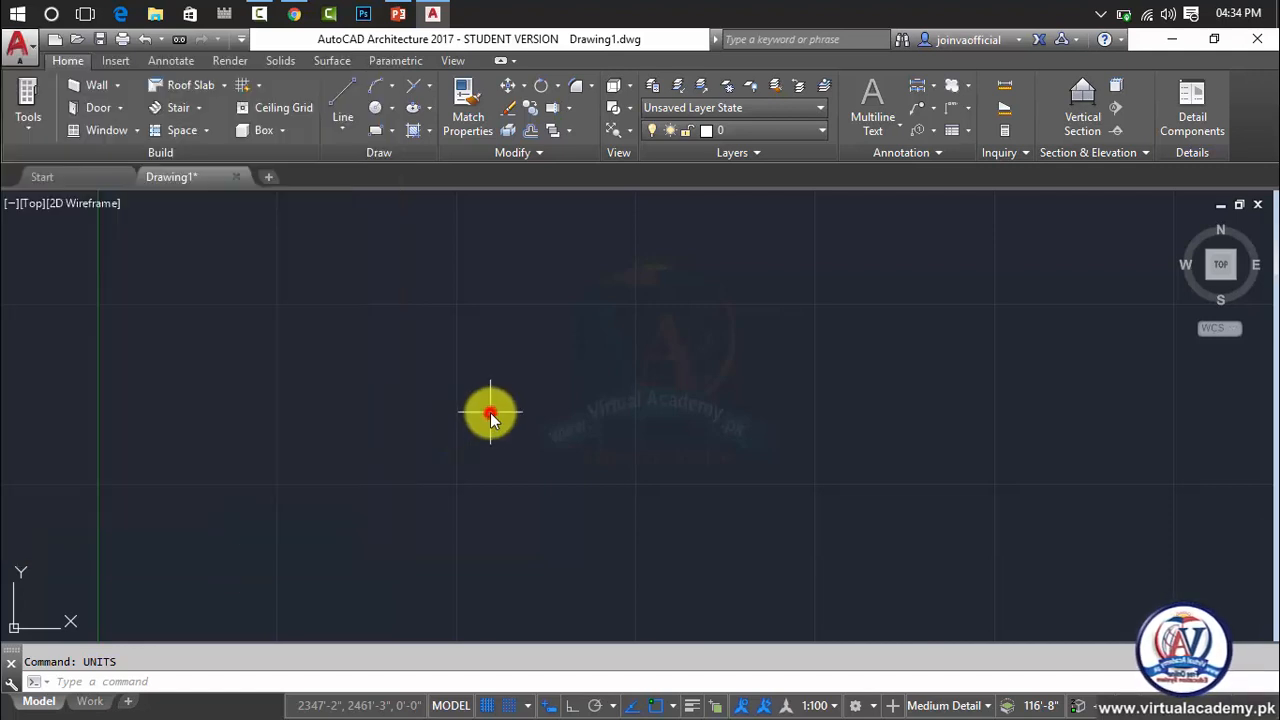
pyautogui.click(449, 354)
pyautogui.press('Escape')
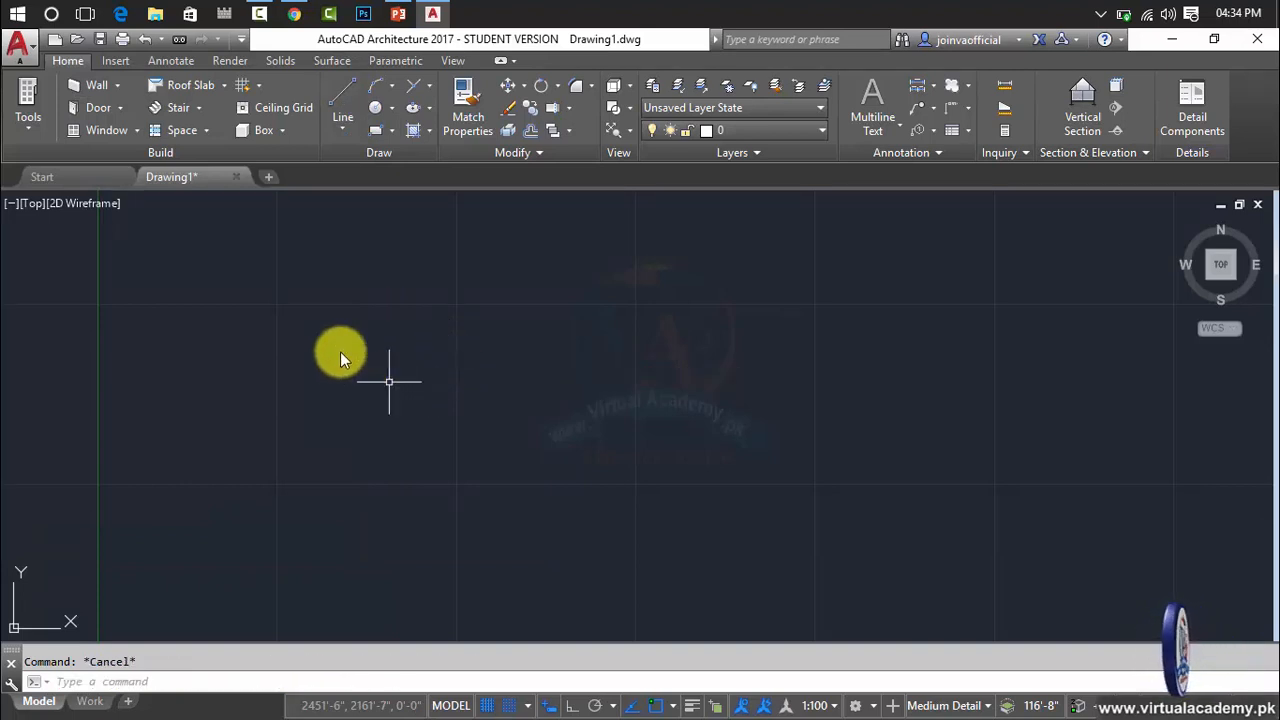
# Draw a large rectangle with opposite corners at about 1212', 2956' and 5603', 435'.
pyautogui.click(346, 128)
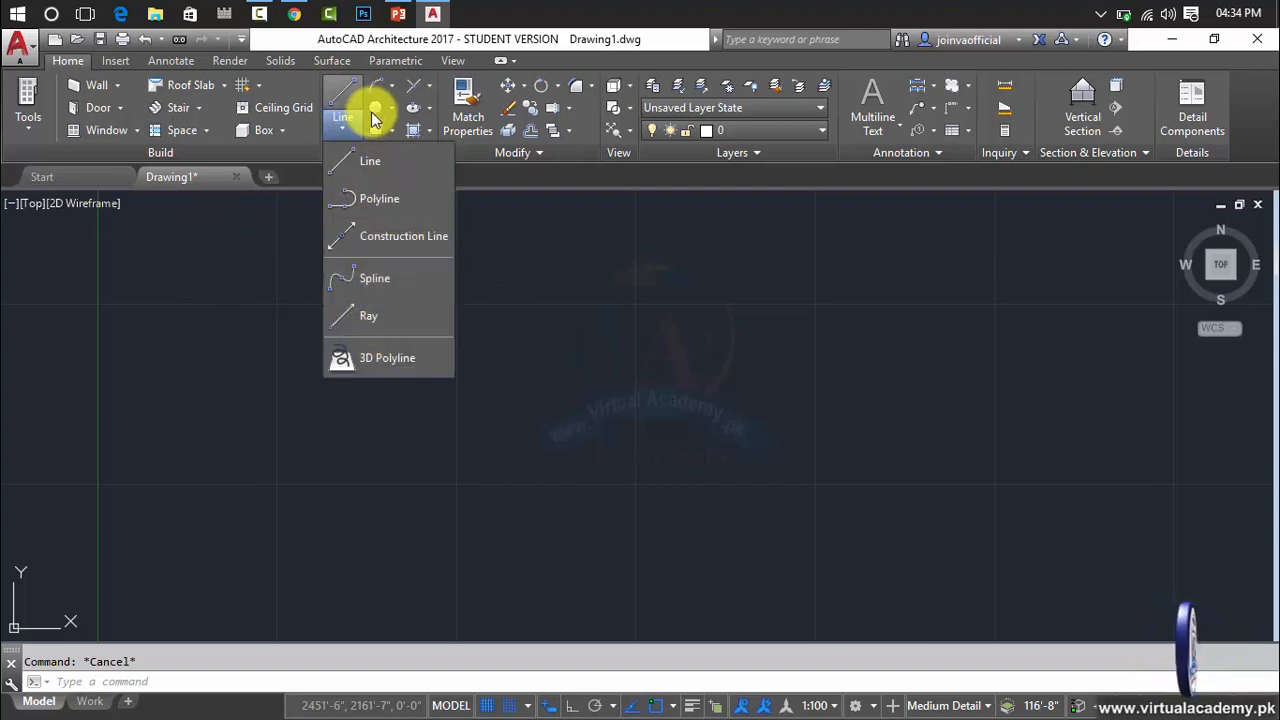
pyautogui.click(388, 130)
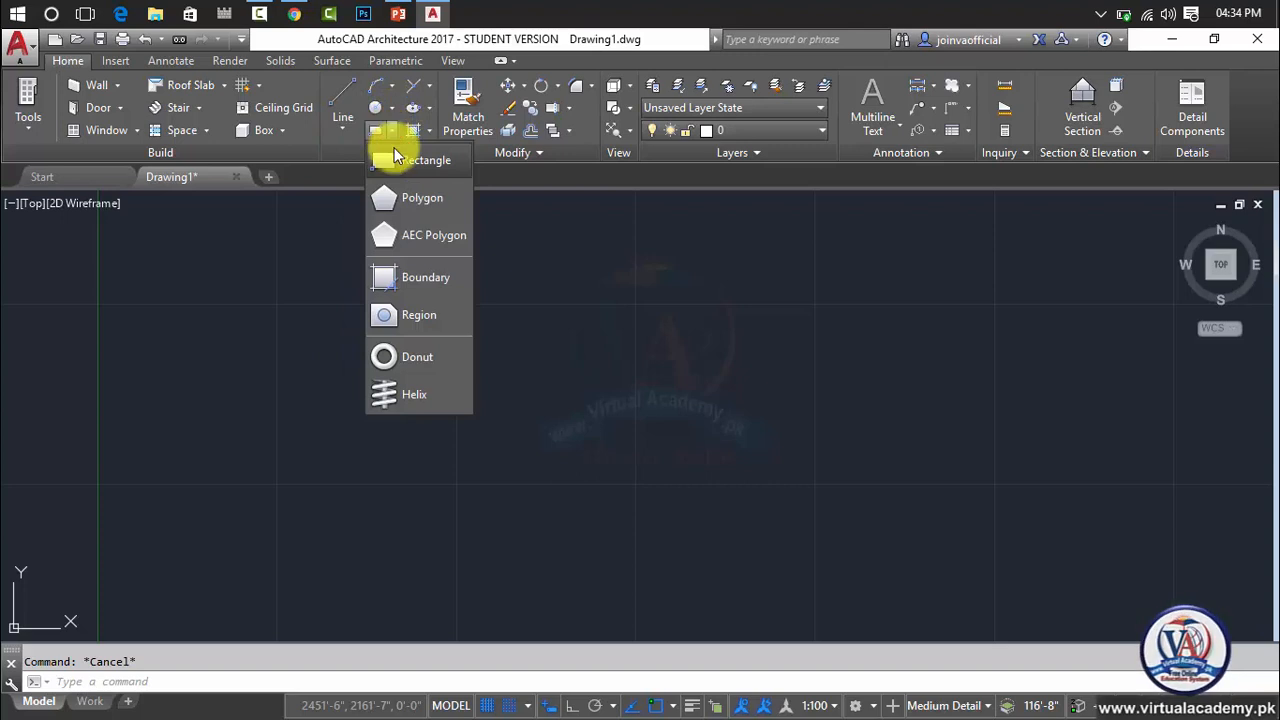
pyautogui.click(395, 155)
pyautogui.click(271, 239)
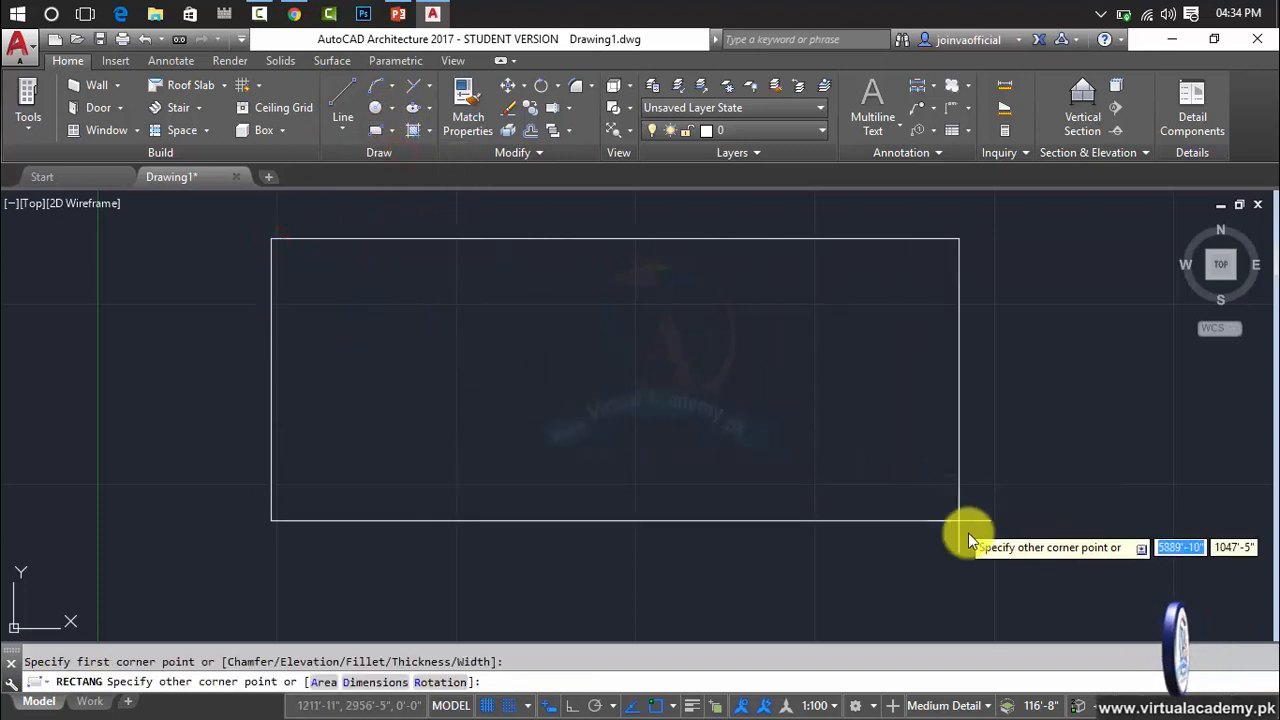
pyautogui.click(902, 601)
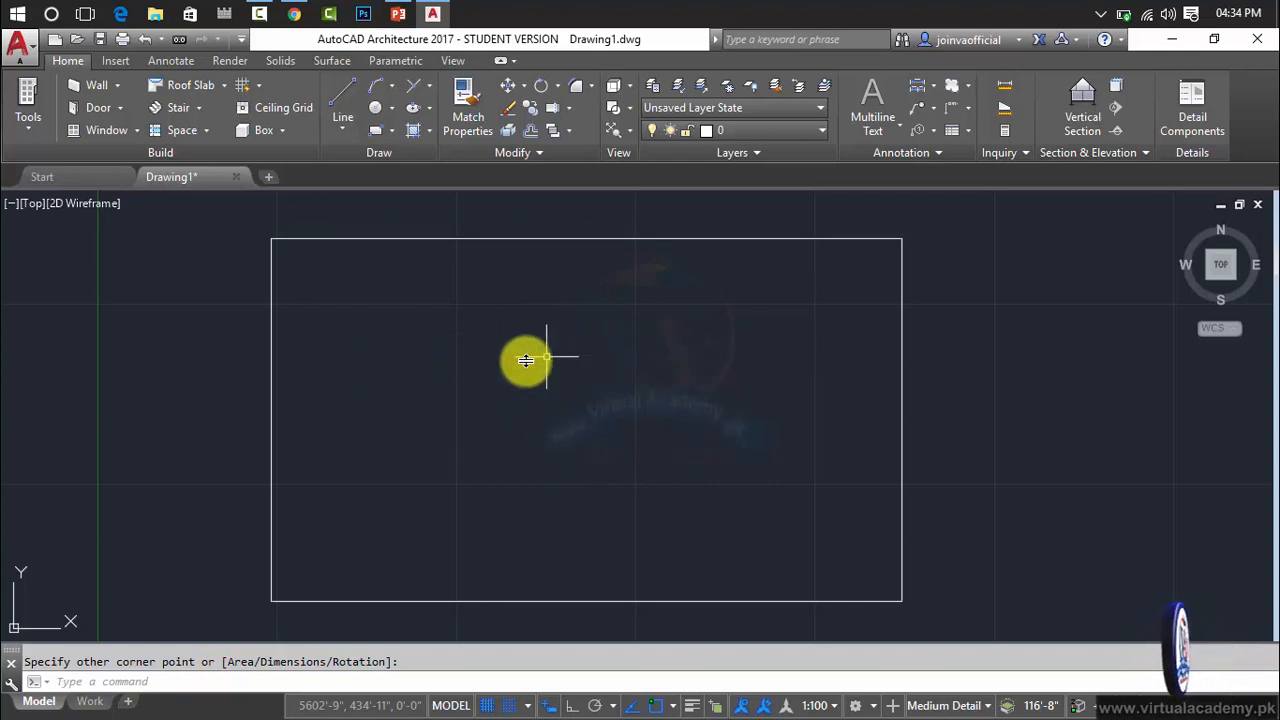
# Erase the large sample rectangle from the drawing.
pyautogui.click(534, 239)
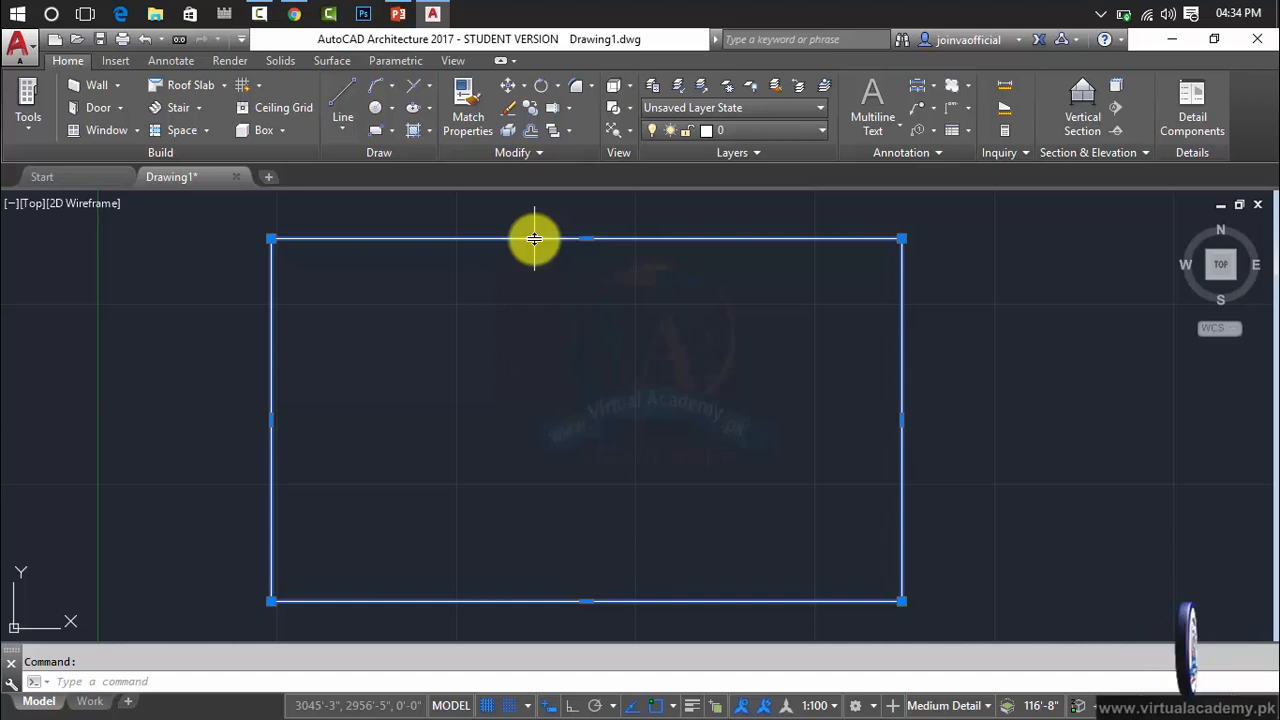
pyautogui.press('Delete')
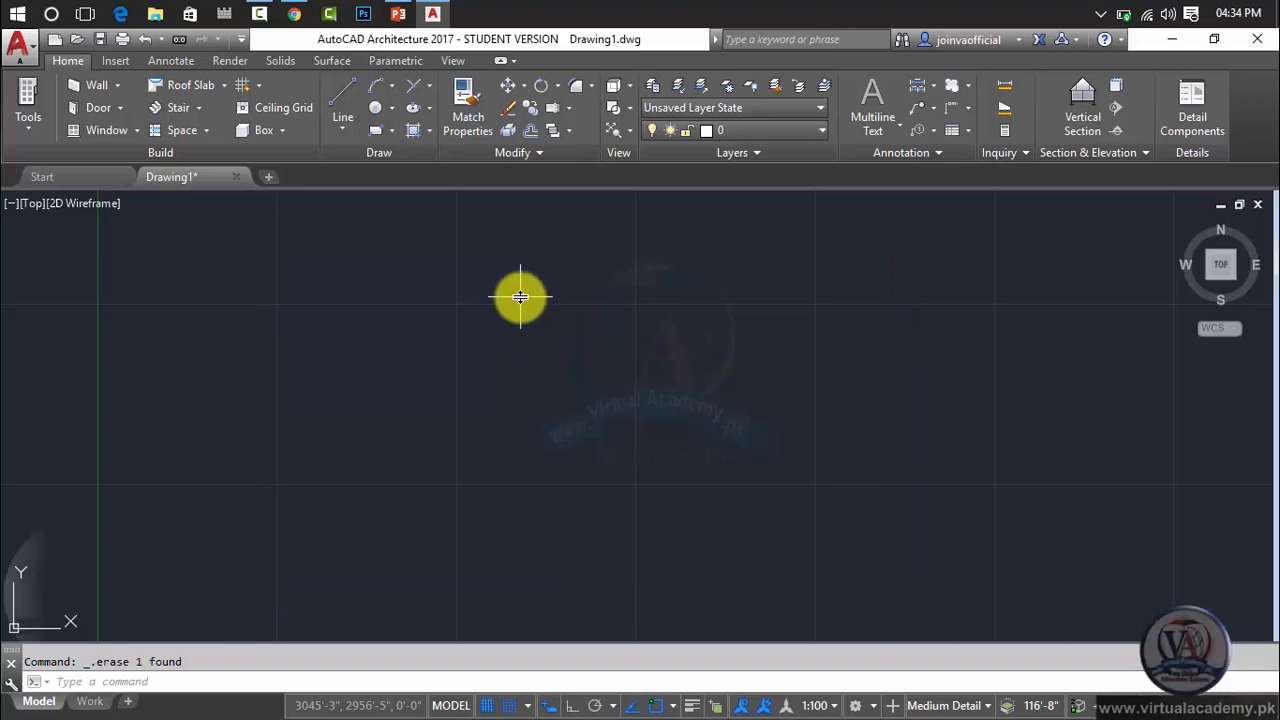
pyautogui.write('LIMITs')
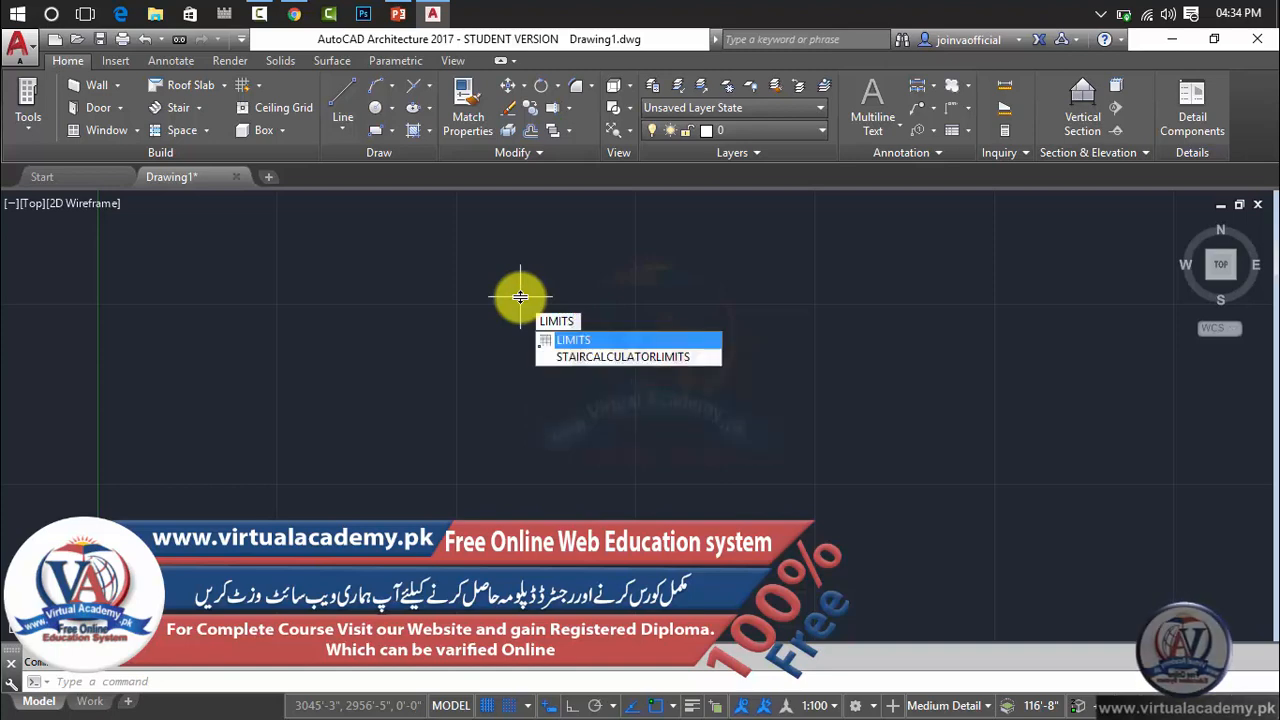
pyautogui.press('Return')
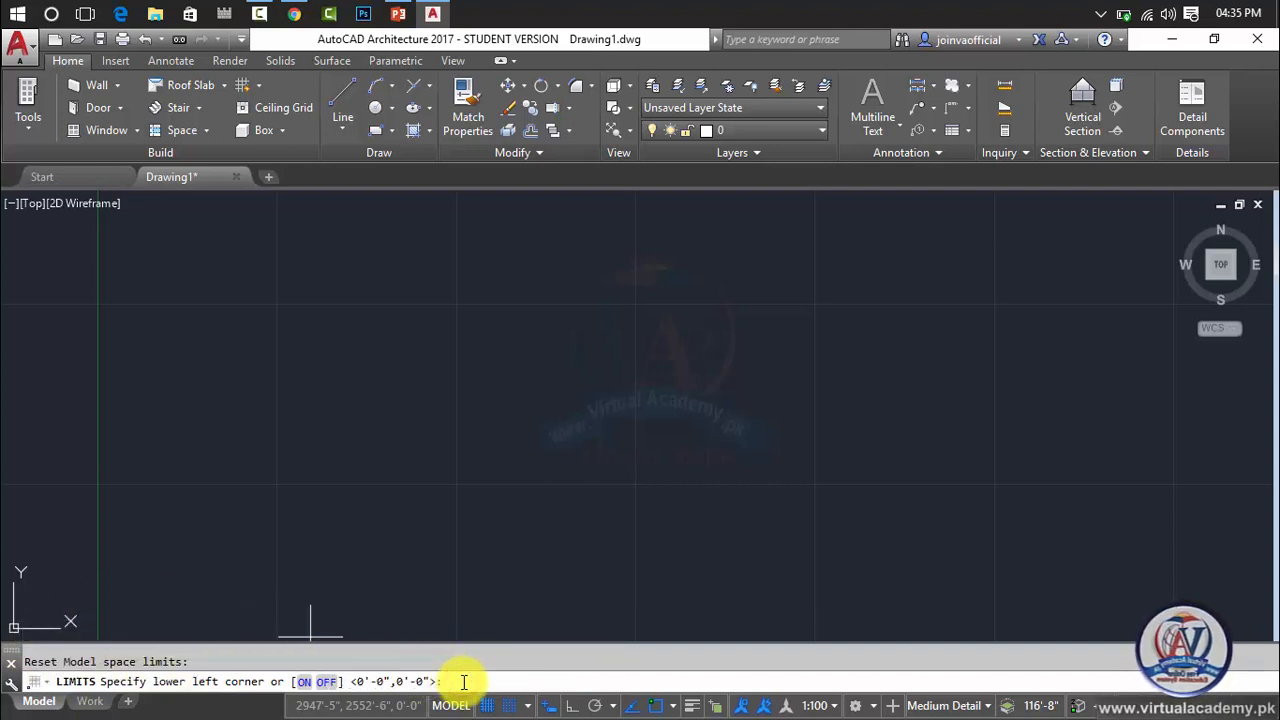
pyautogui.press('Return')
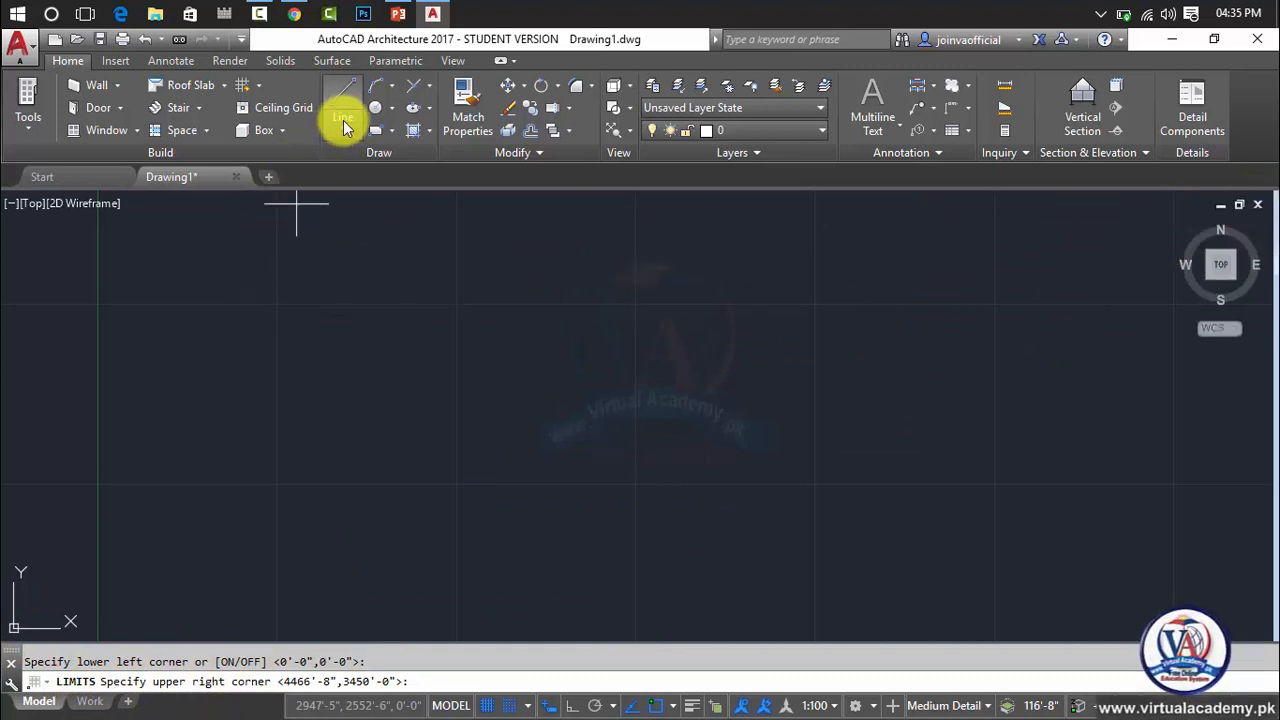
# Draw a large rectangle with opposite corners at about 860', 2865' and 5107', 656'.
pyautogui.click(391, 138)
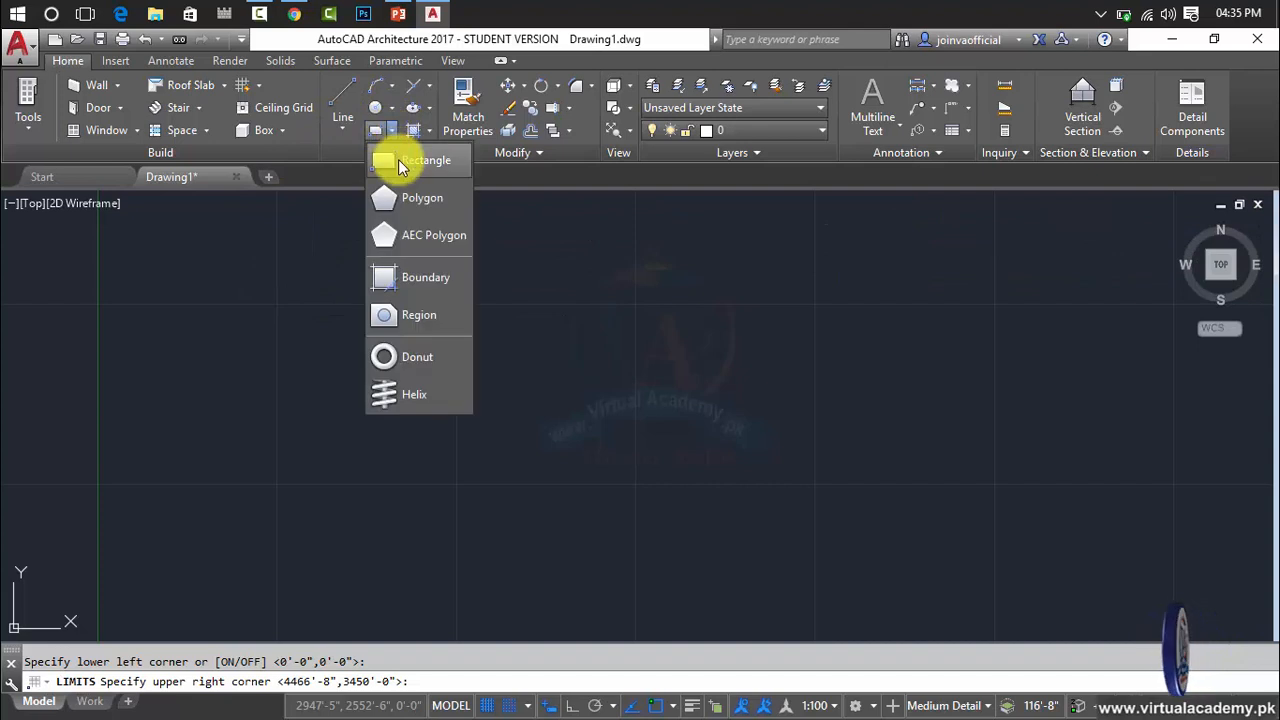
pyautogui.click(398, 160)
pyautogui.click(222, 253)
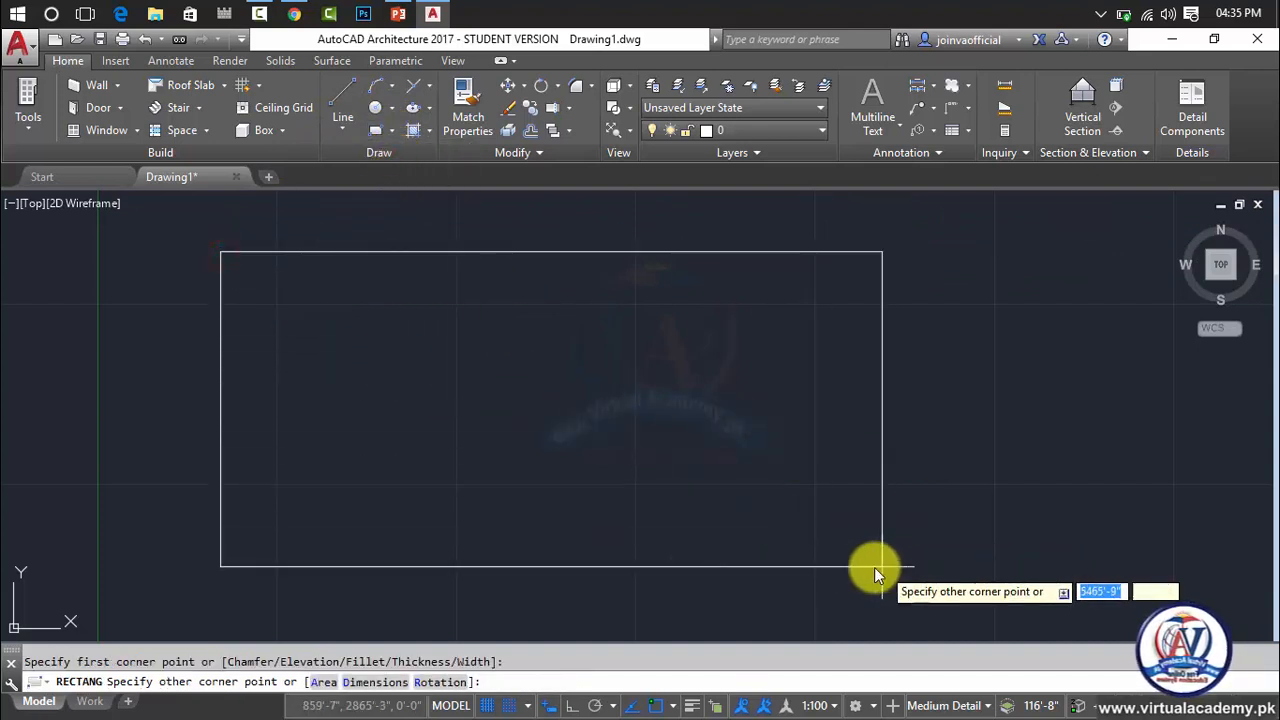
pyautogui.click(830, 570)
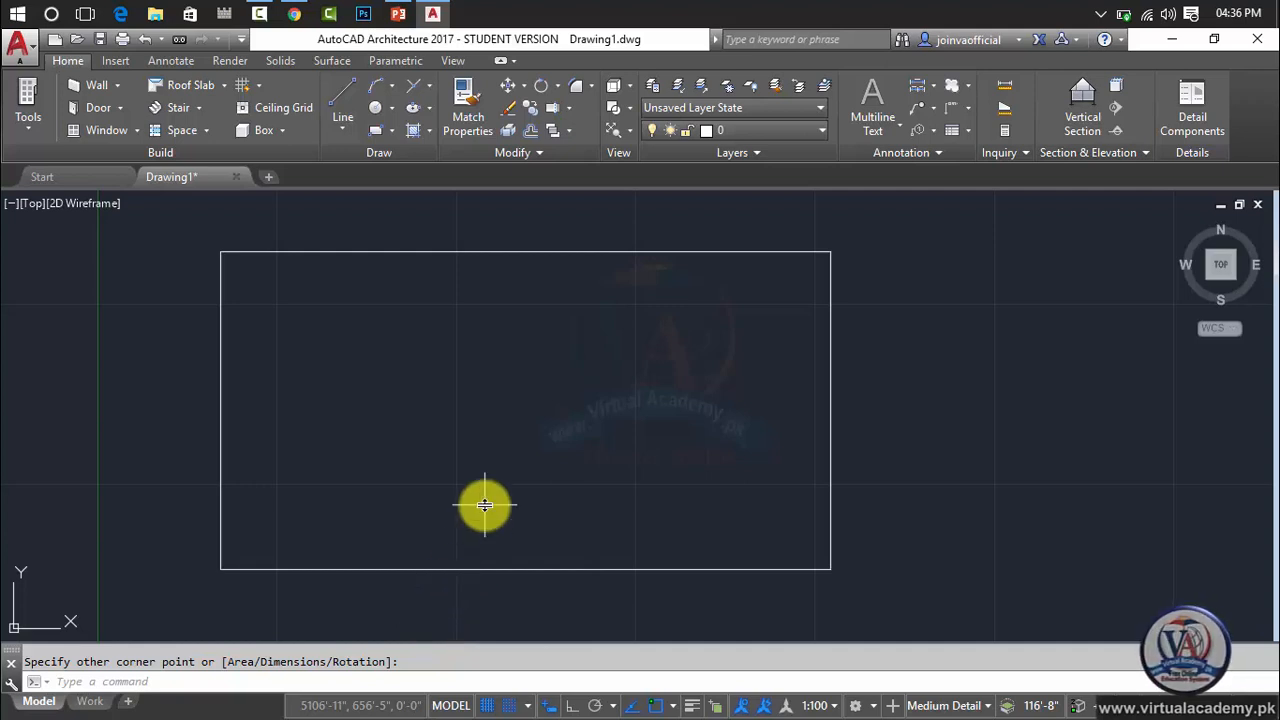
# Set the model space limits with lower-left corner 0'-0",0'-0" and upper-right corner 100,100, then rerun LIMITS accepting both corners.
pyautogui.press('Escape')
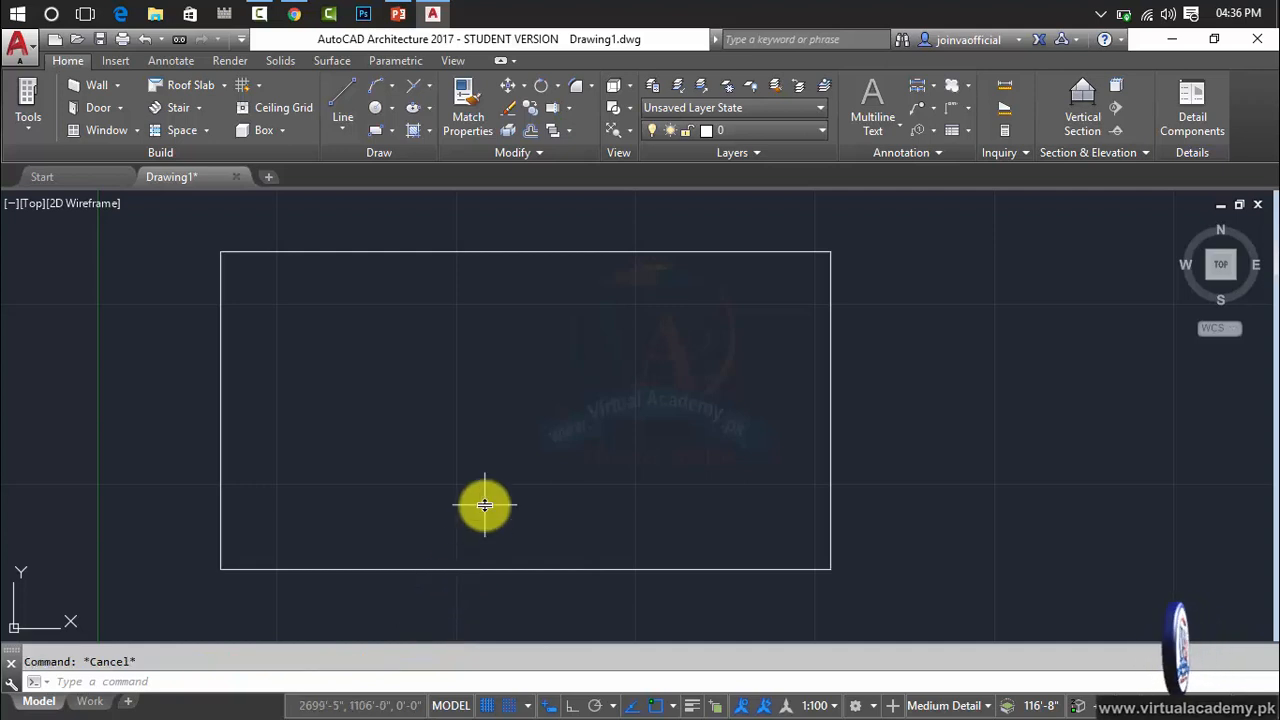
pyautogui.write('li')
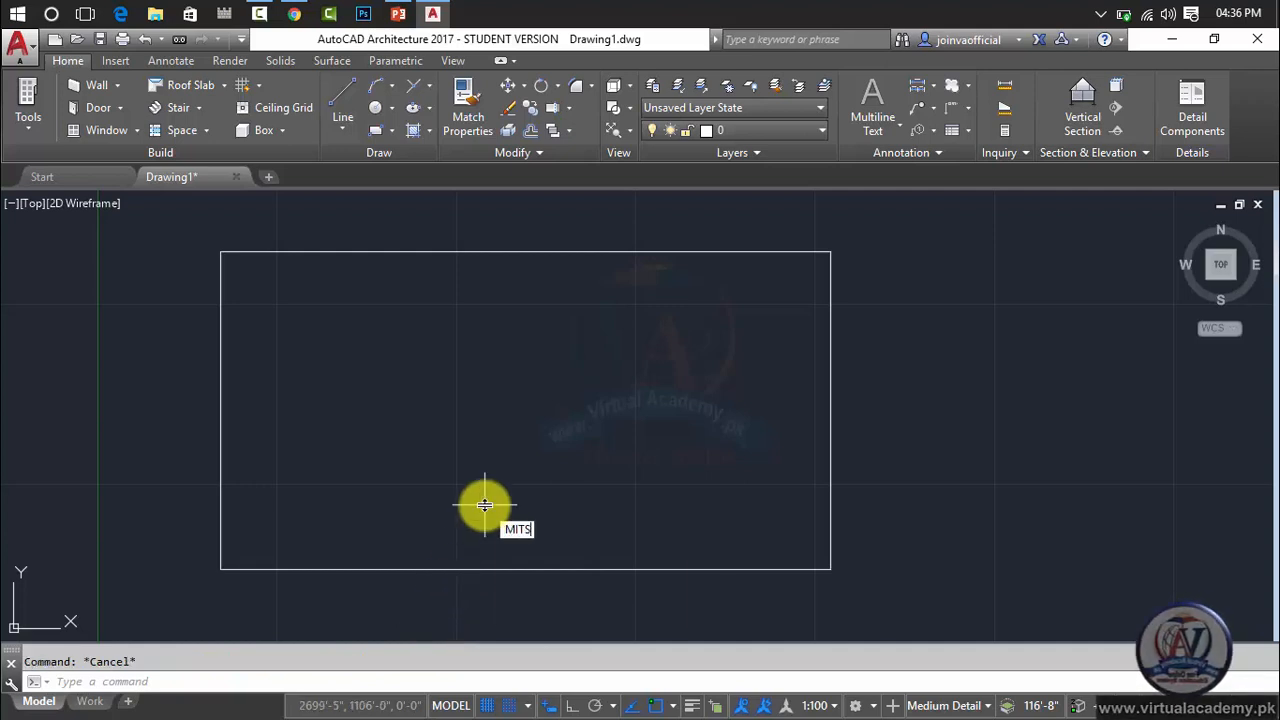
pyautogui.write('MITS')
pyautogui.press('Return')
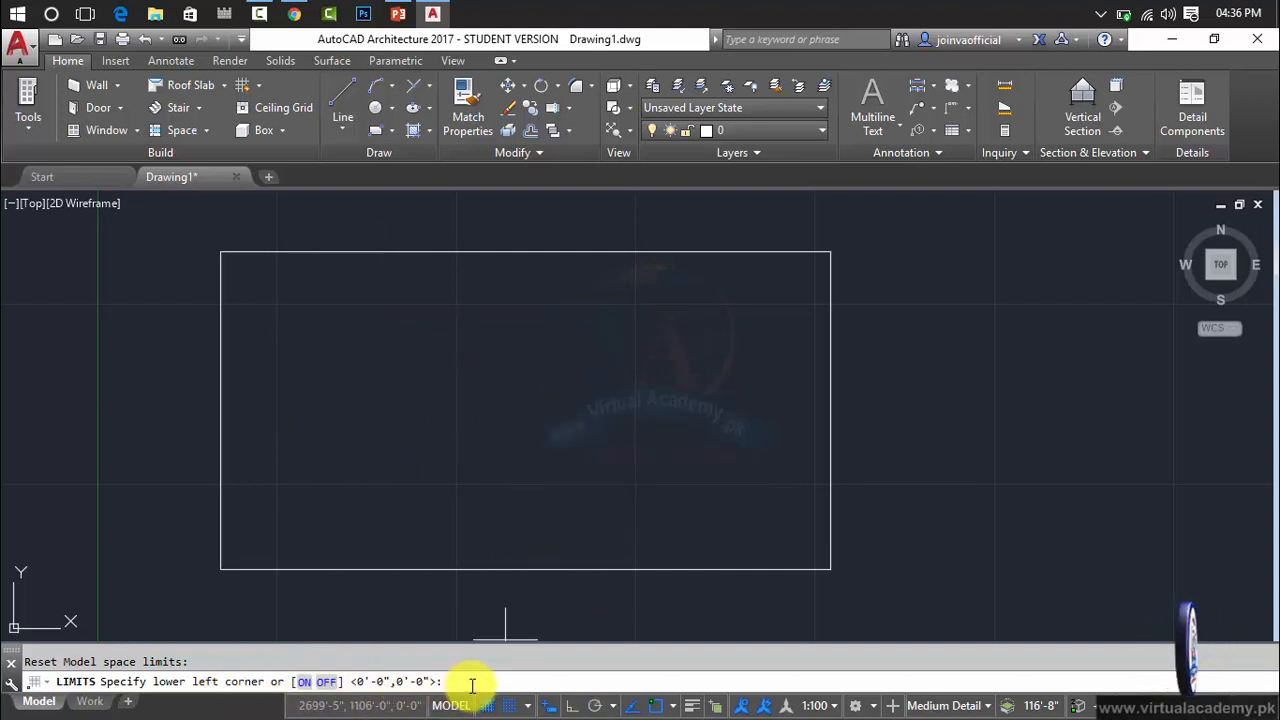
pyautogui.press('Return')
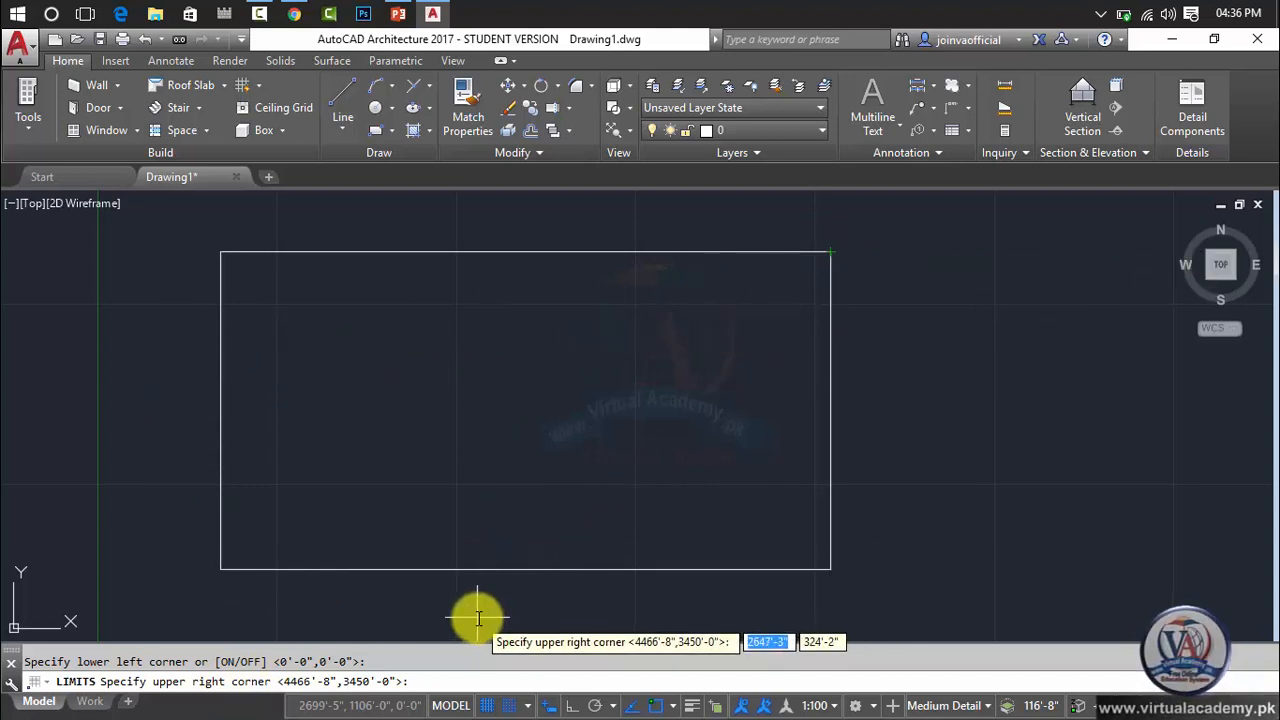
pyautogui.write('100')
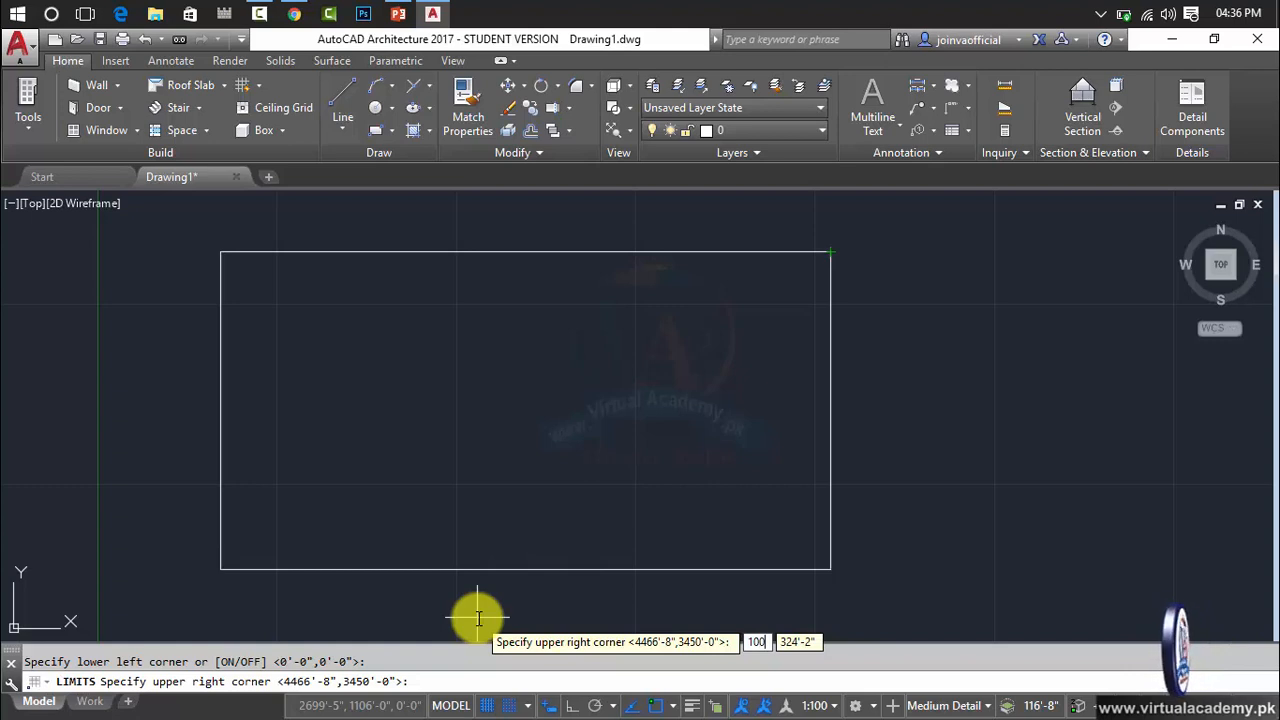
pyautogui.press('Tab')
pyautogui.write('100')
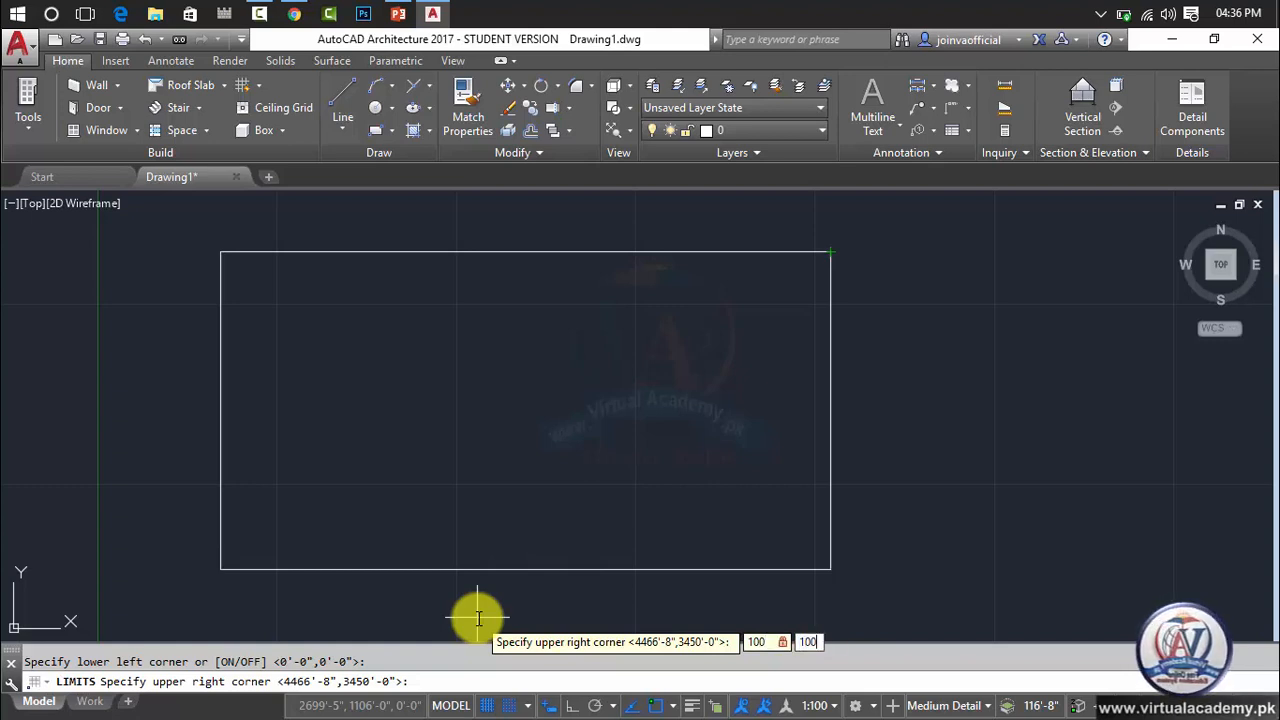
pyautogui.press('Return')
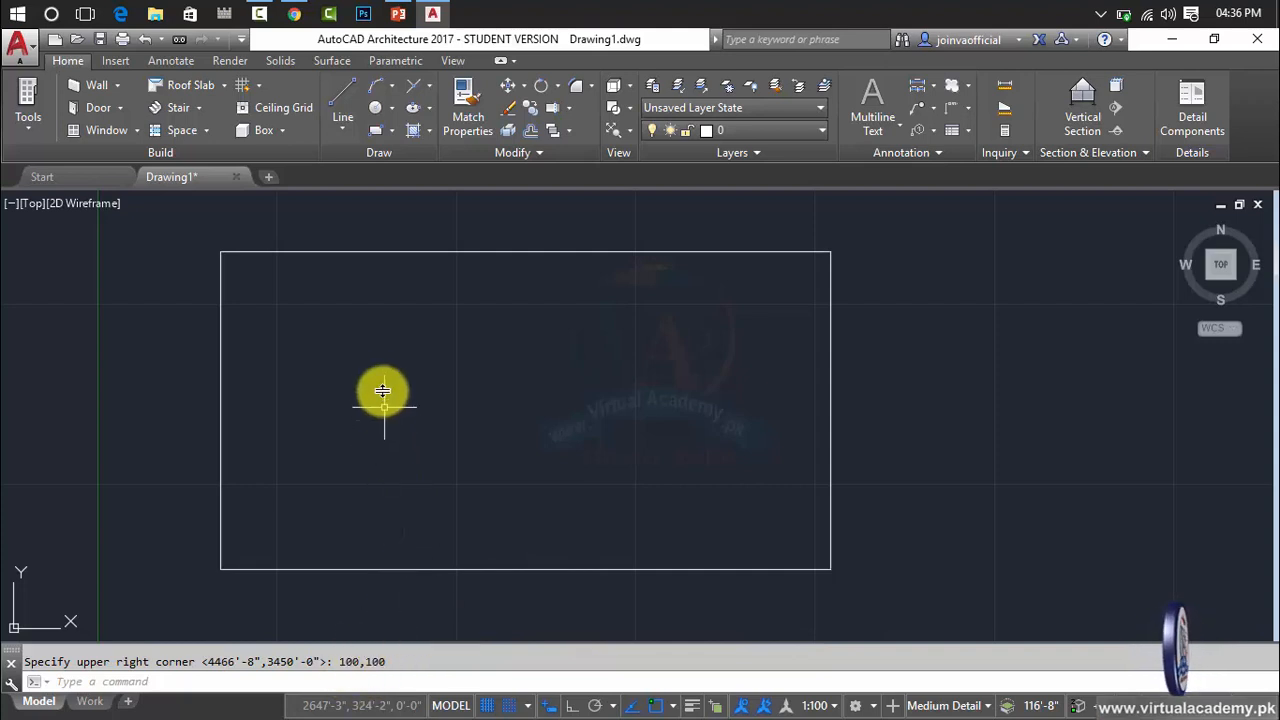
pyautogui.press('Return')
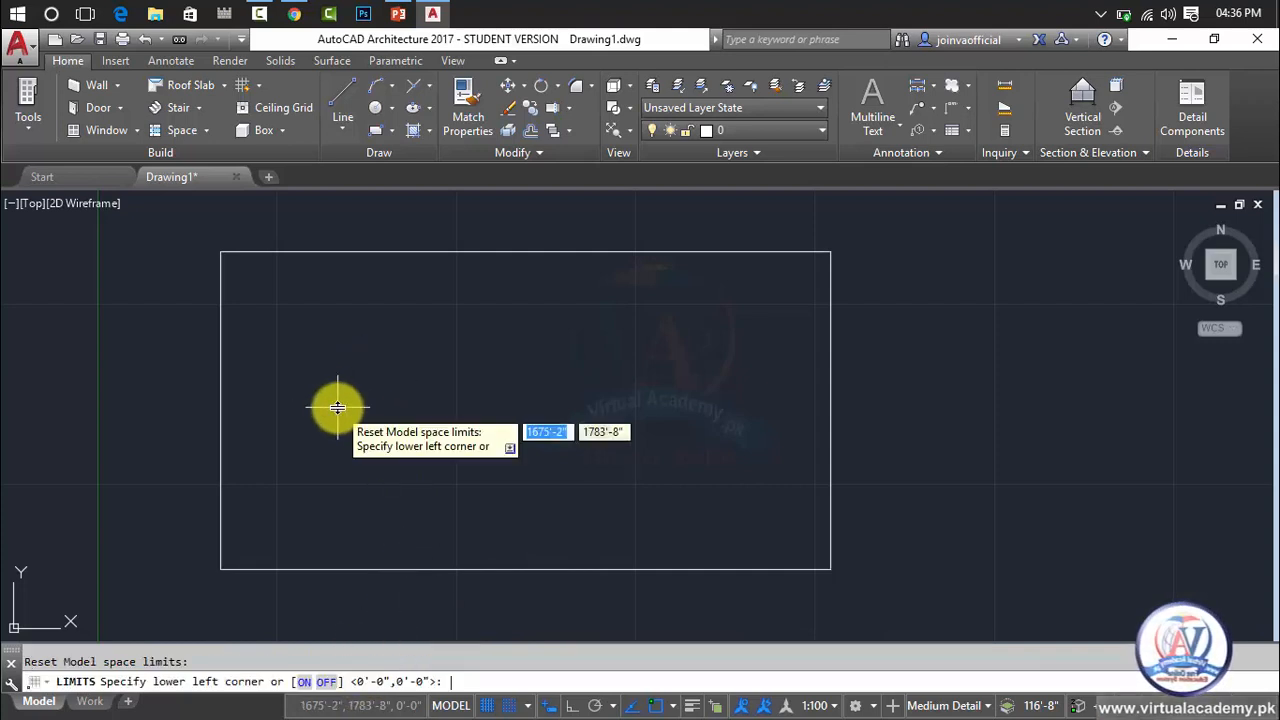
pyautogui.press('Return')
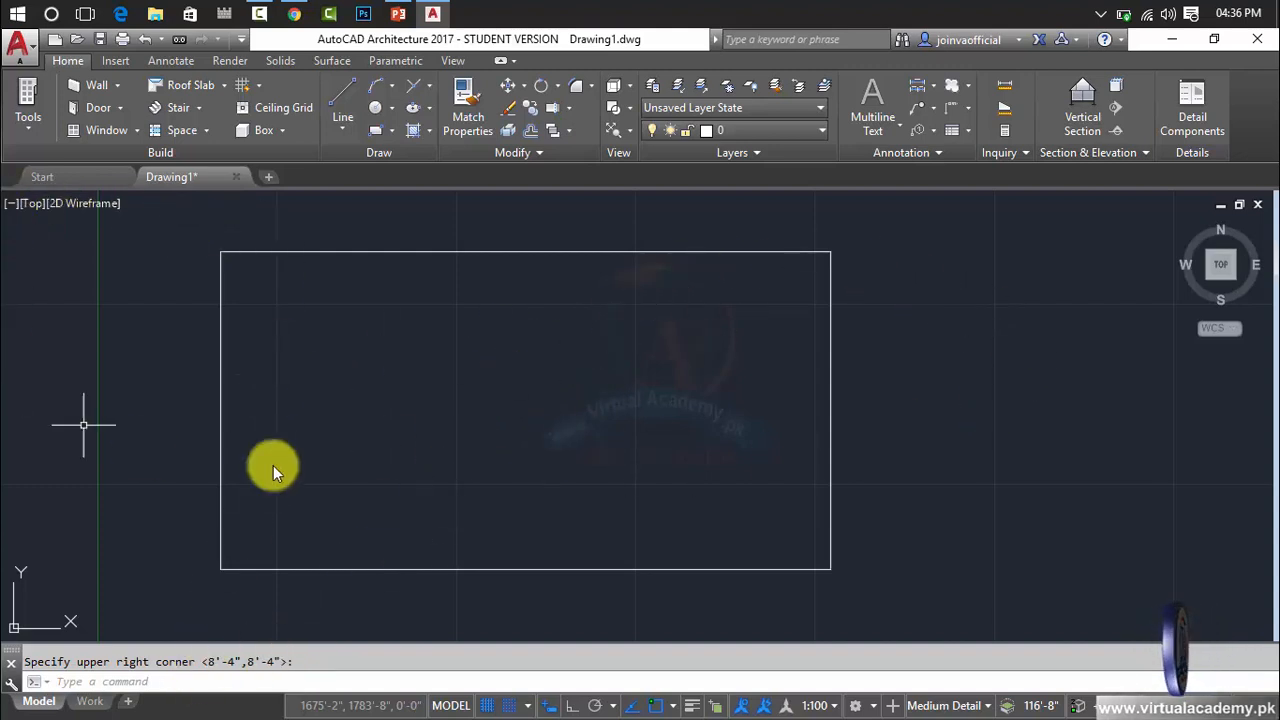
# Erase the rectangle from the drawing area.
pyautogui.click(551, 252)
pyautogui.click(552, 257)
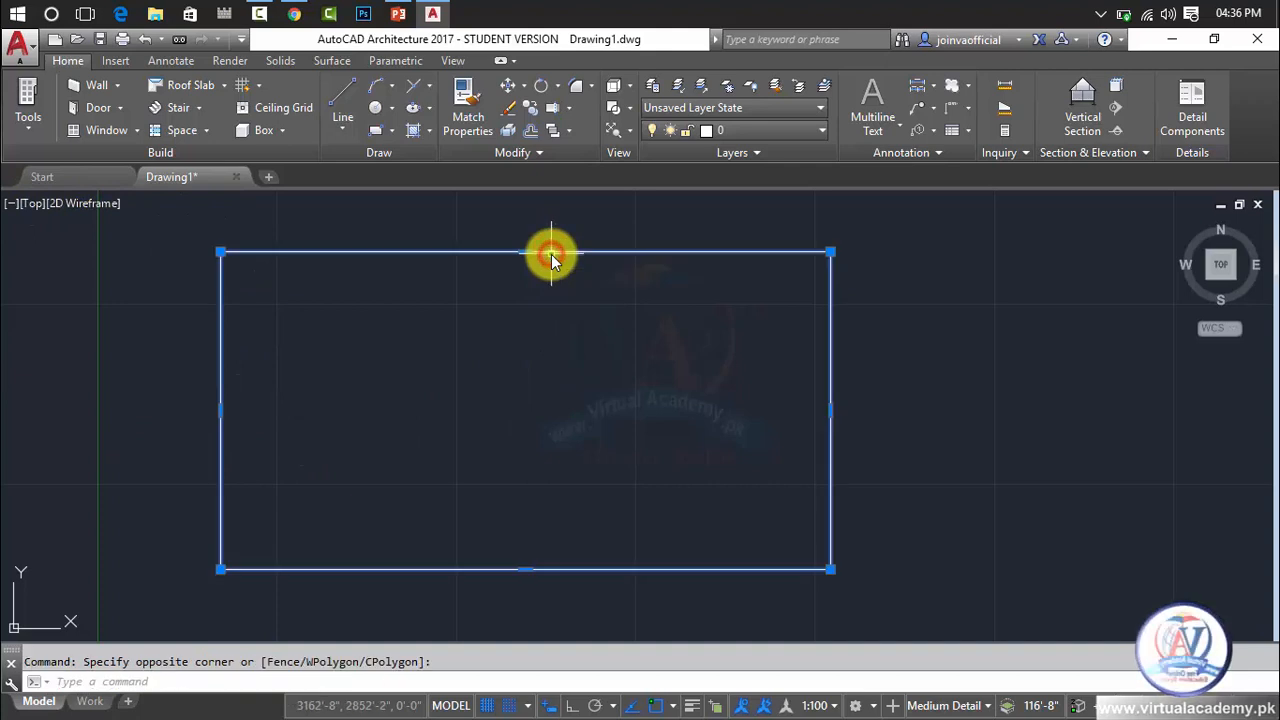
pyautogui.press('Delete')
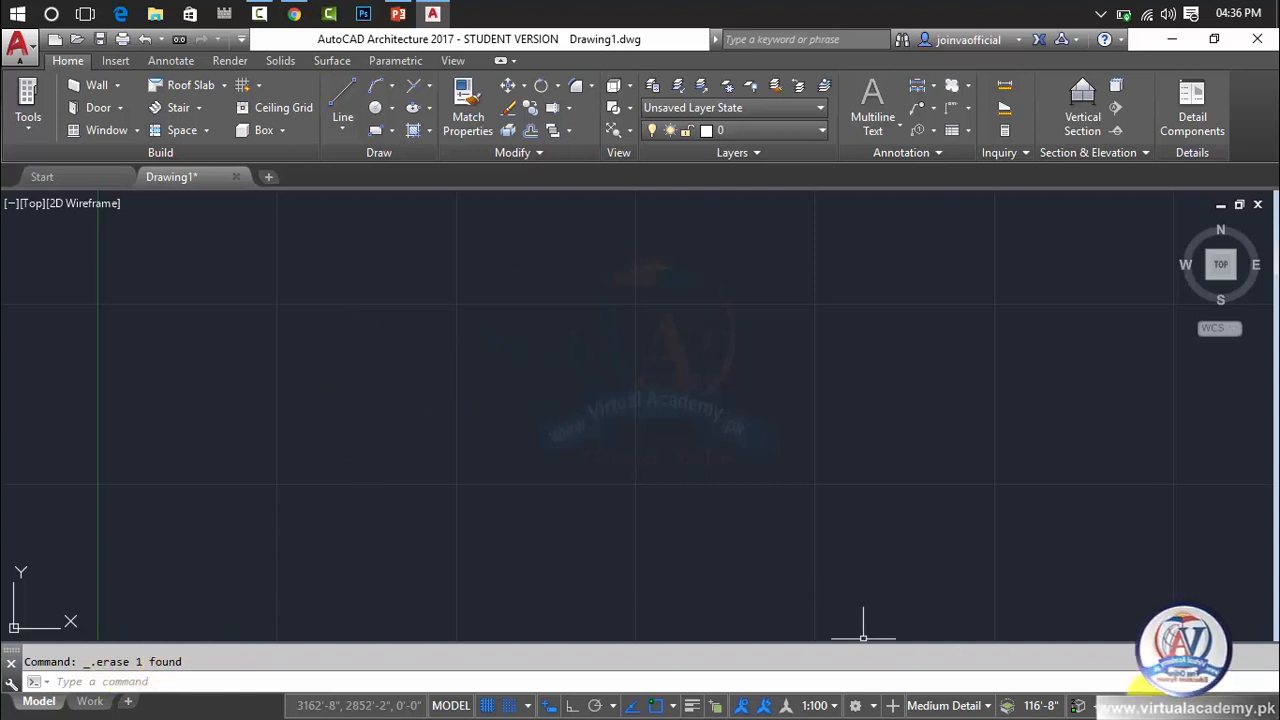
# Review the list of recent commands and dismiss it without running any.
pyautogui.click(46, 684)
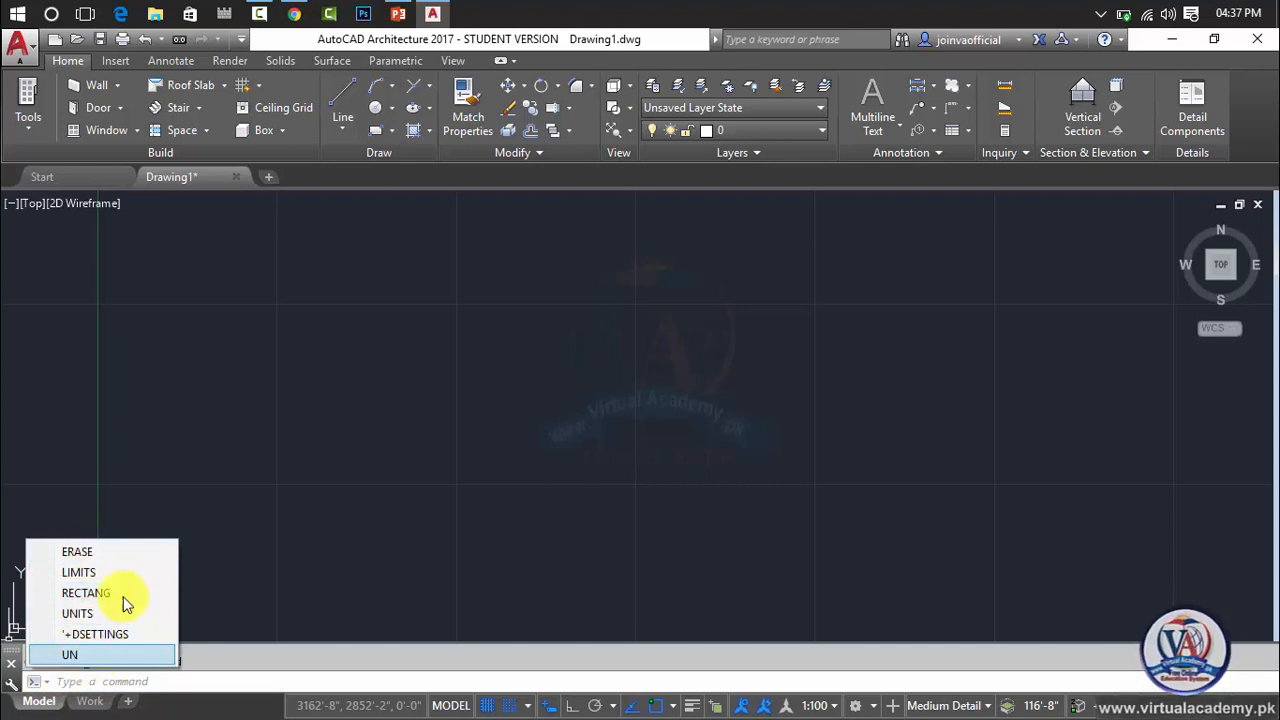
pyautogui.click(243, 658)
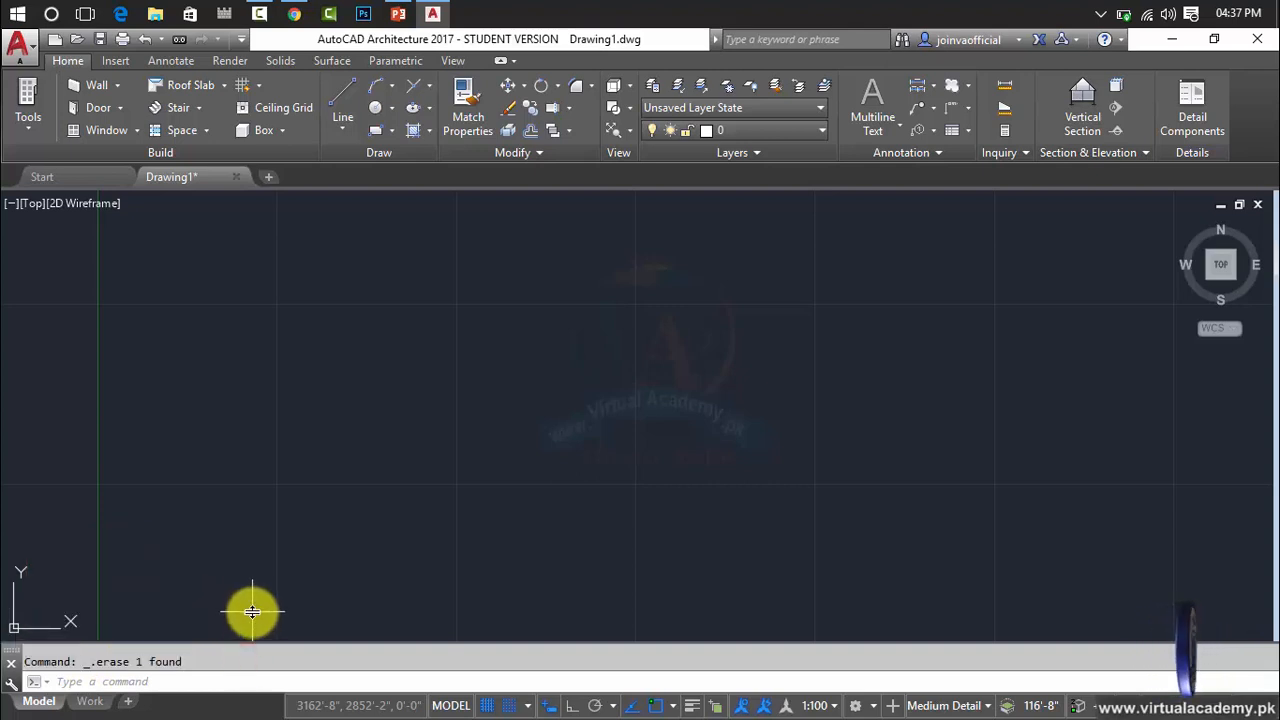
# Open the Windows On-Screen Keyboard to examine the Esc key, close it, and cancel any active command in the drawing.
pyautogui.press('super')
pyautogui.write('on')
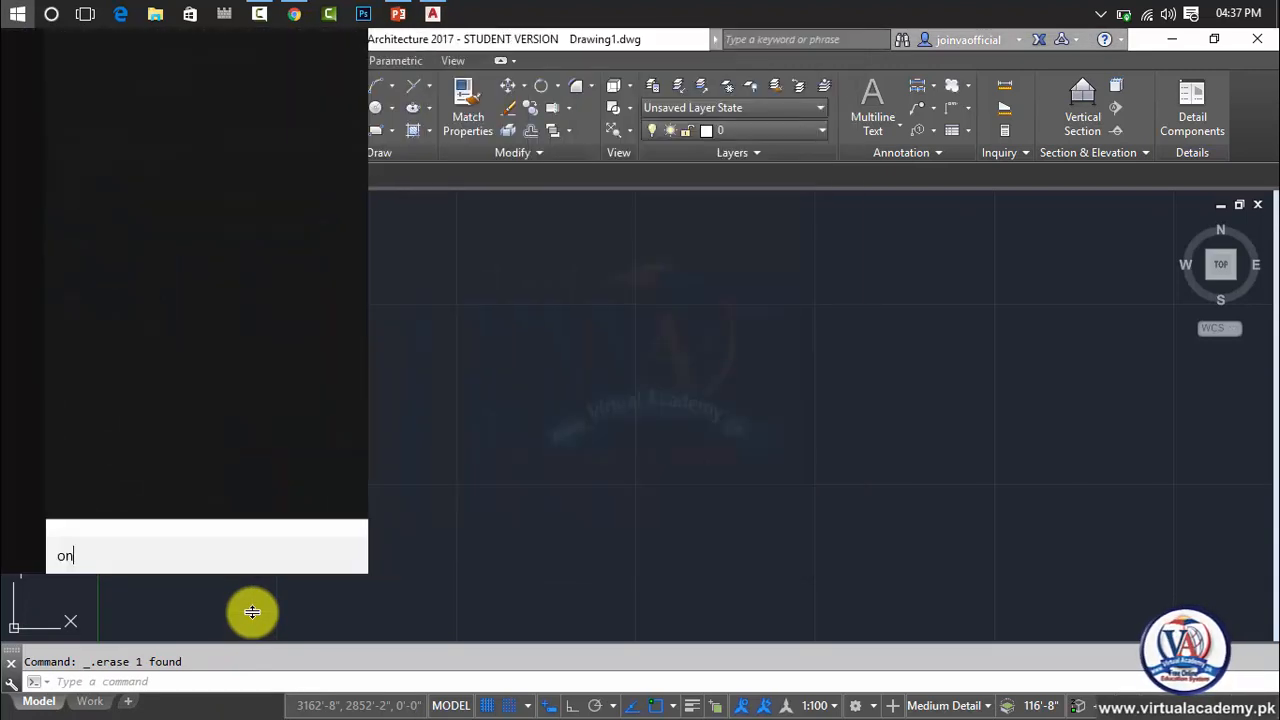
pyautogui.write('sc')
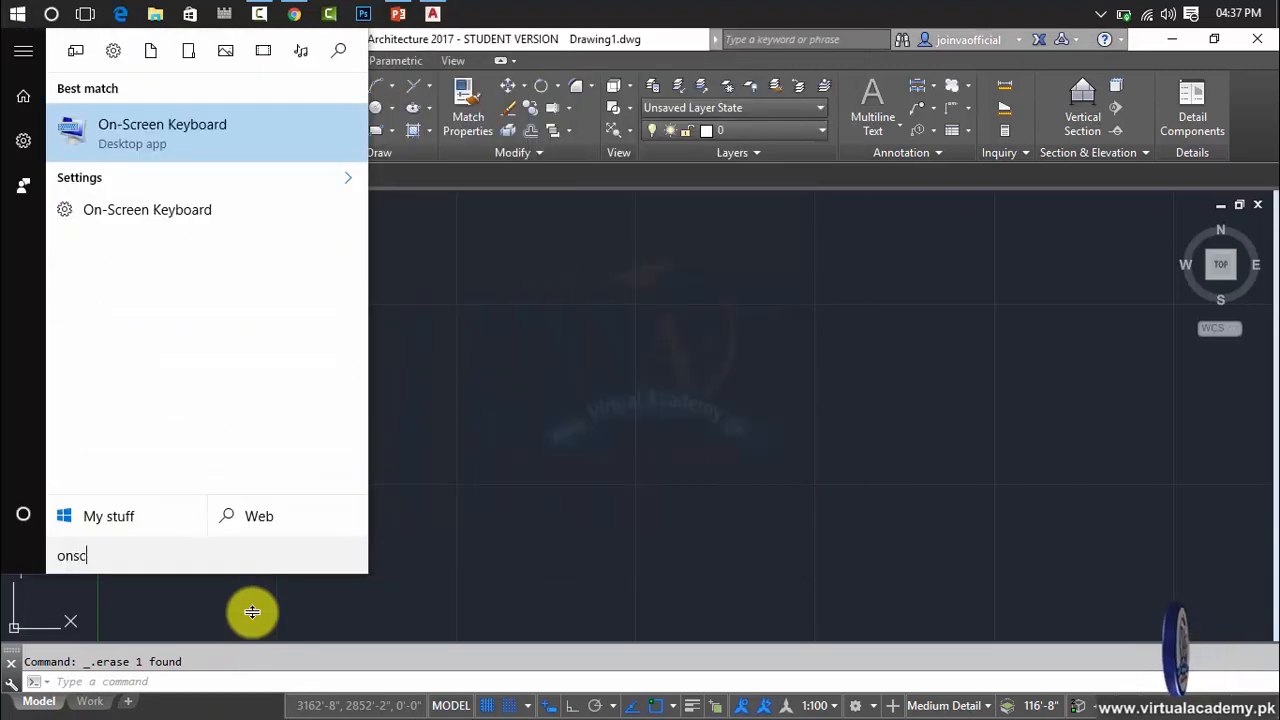
pyautogui.press('Return')
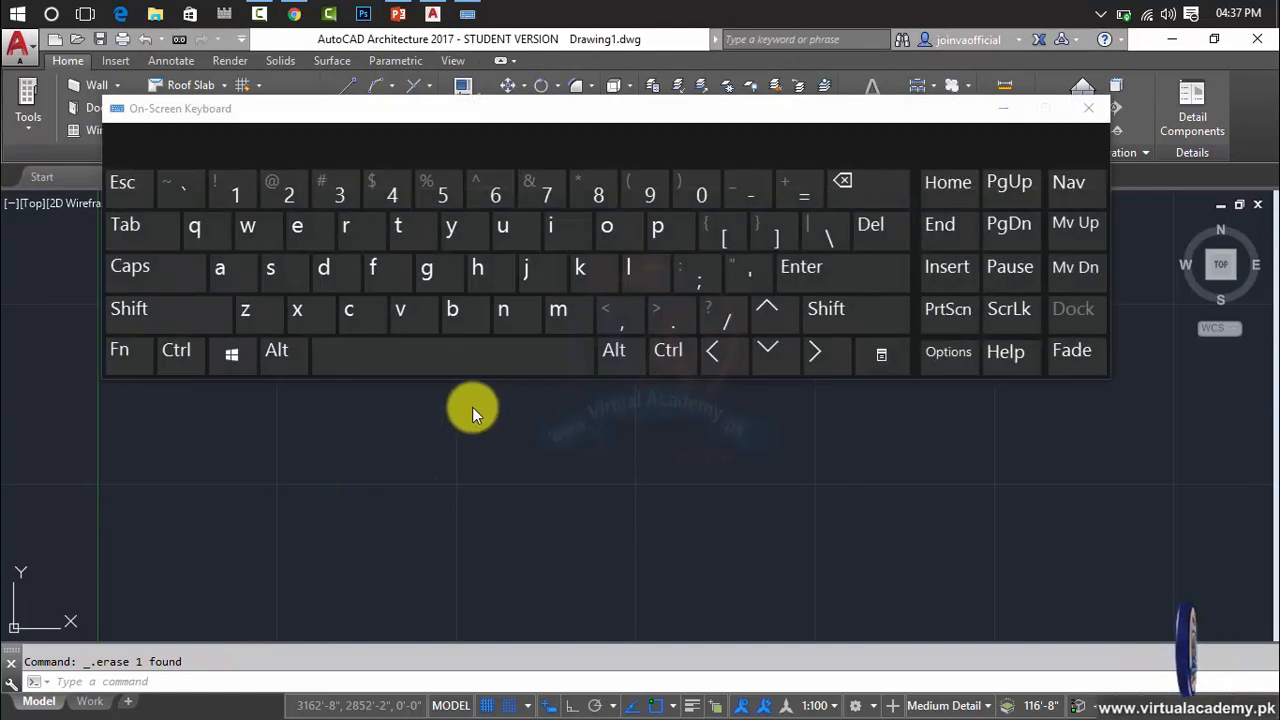
pyautogui.click(141, 192)
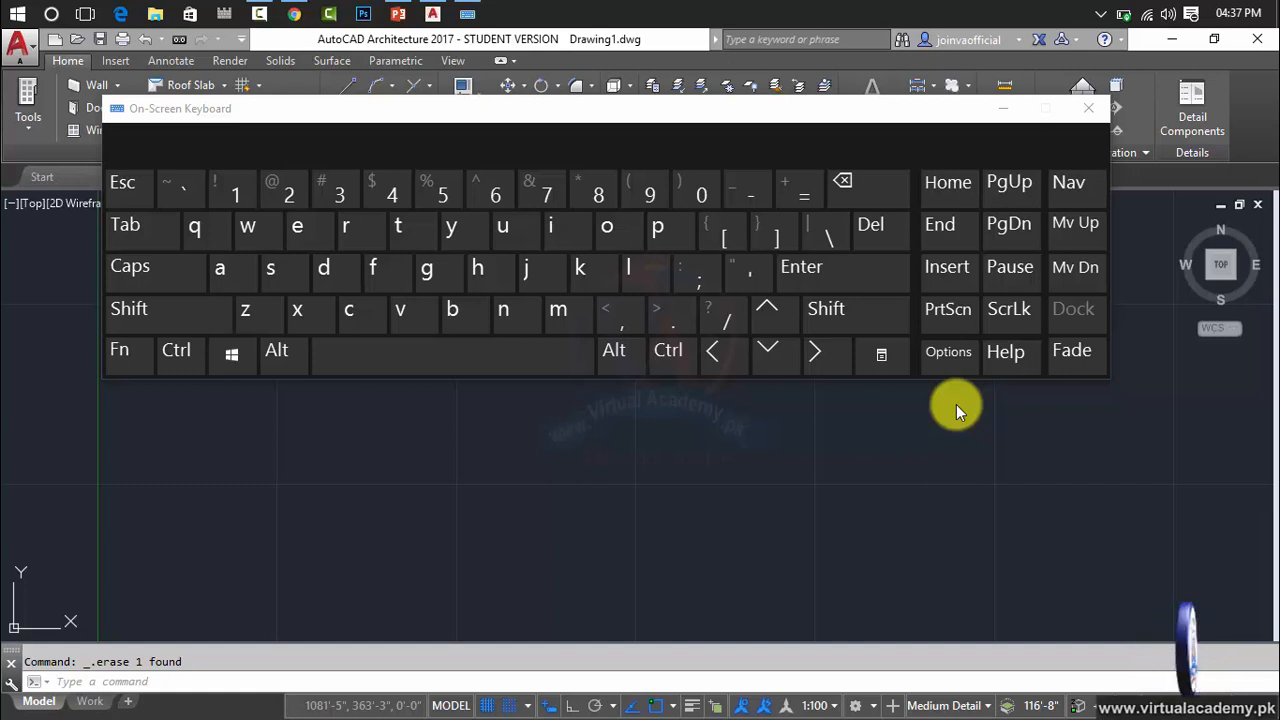
pyautogui.click(1088, 107)
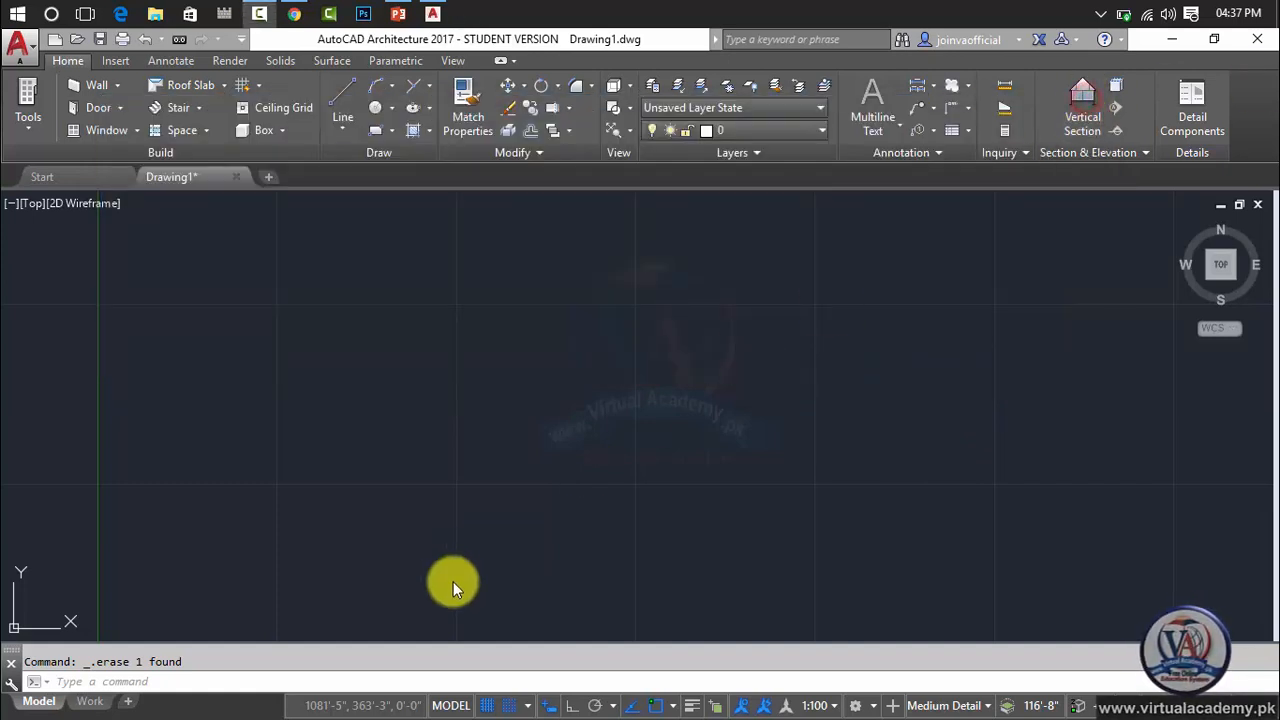
pyautogui.click(331, 675)
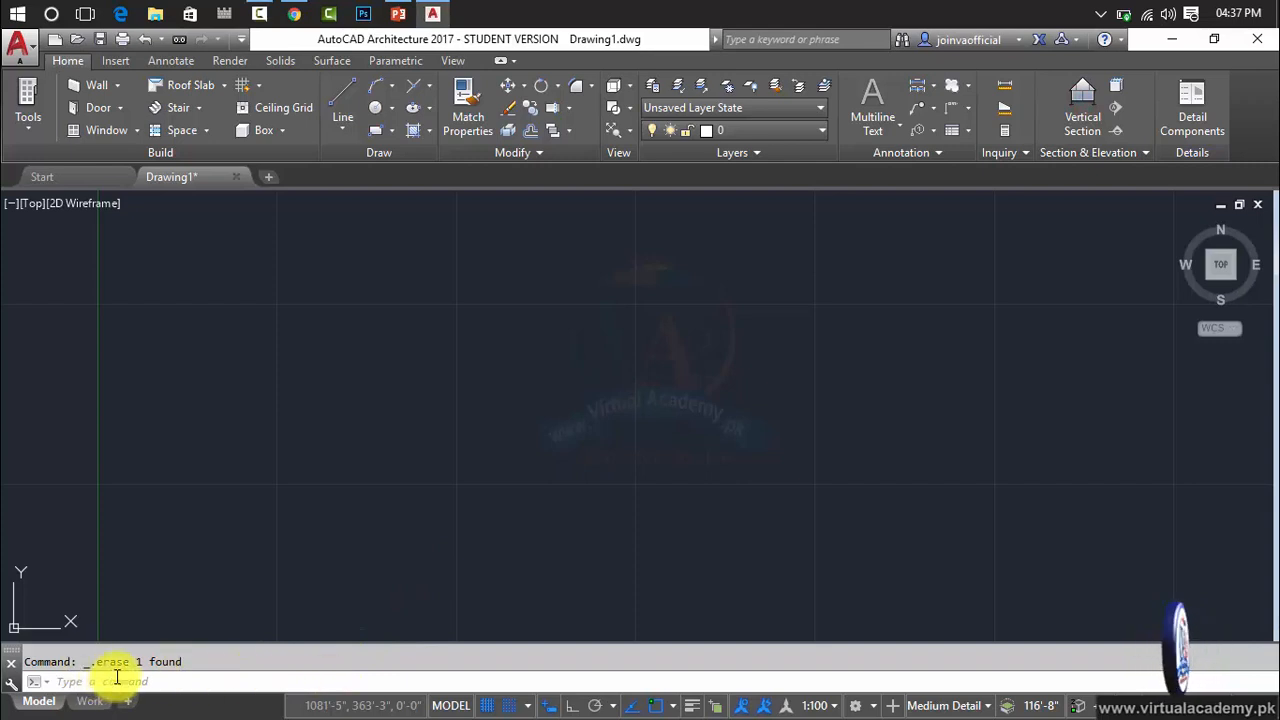
pyautogui.click(115, 677)
pyautogui.press('Escape')
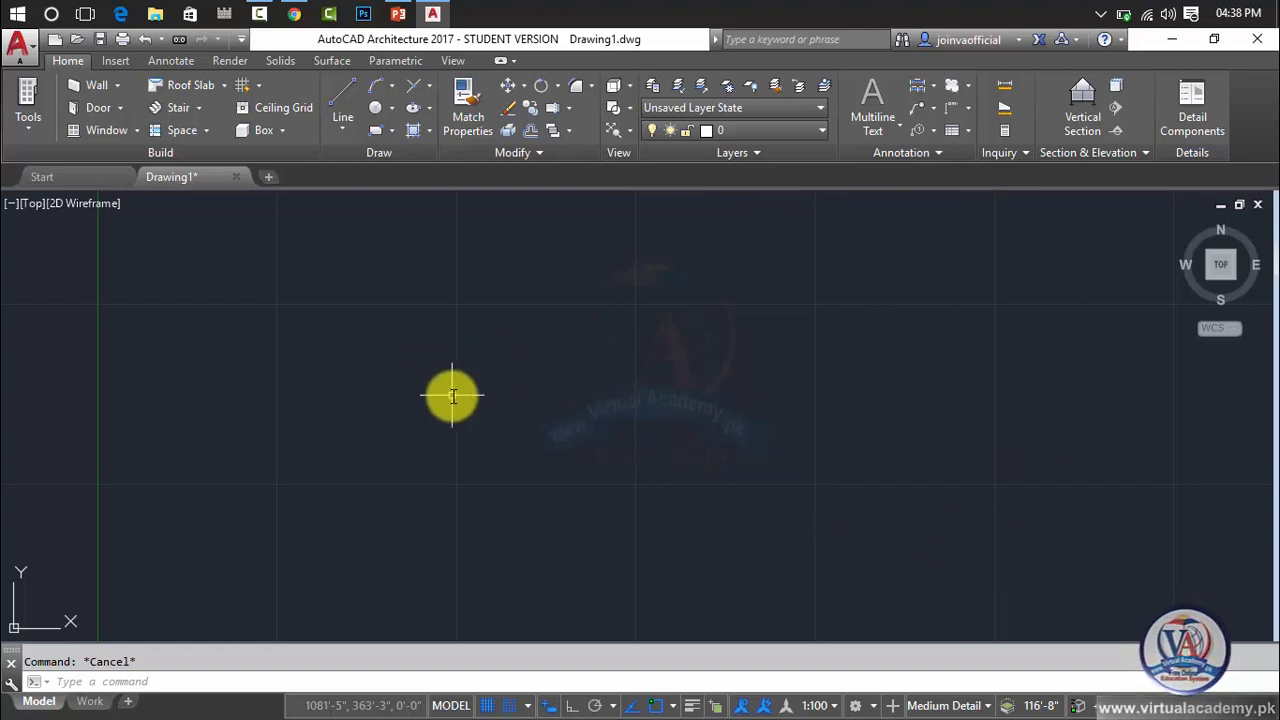
# Fit the view to the drawing limits with the All option of the ZOOM command.
pyautogui.write('z')
pyautogui.press('Return')
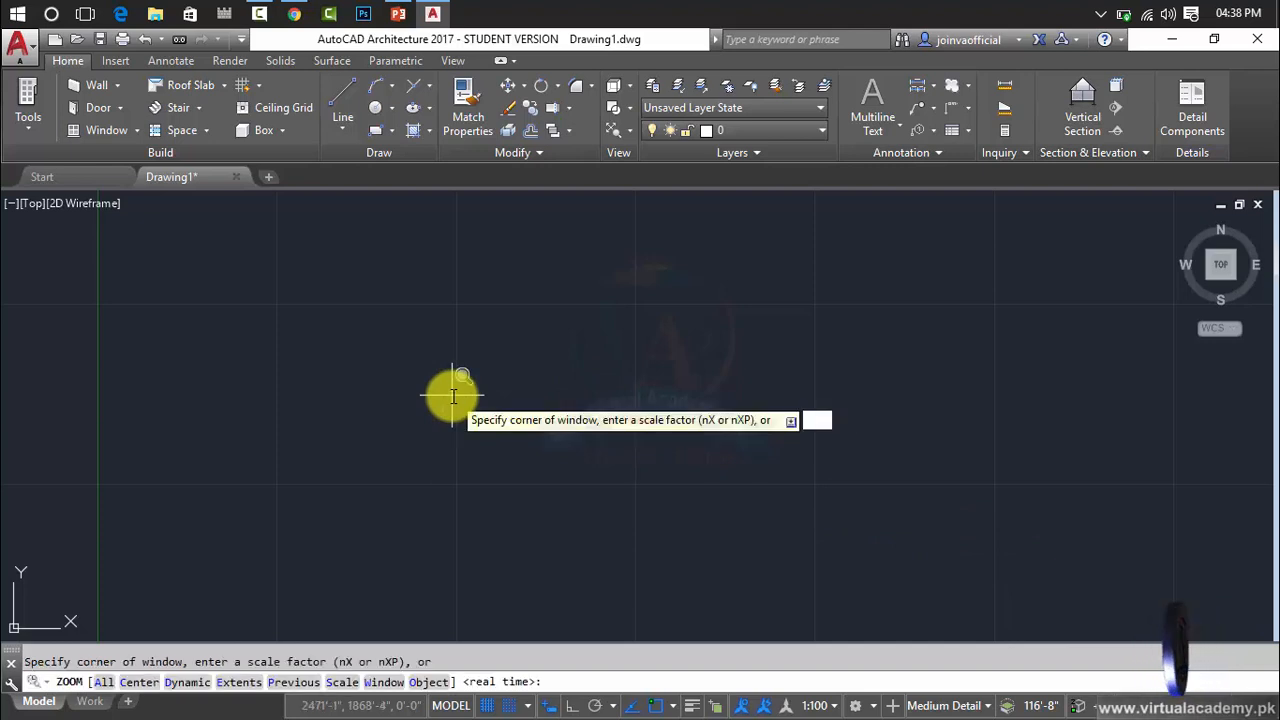
pyautogui.write('a')
pyautogui.press('Return')
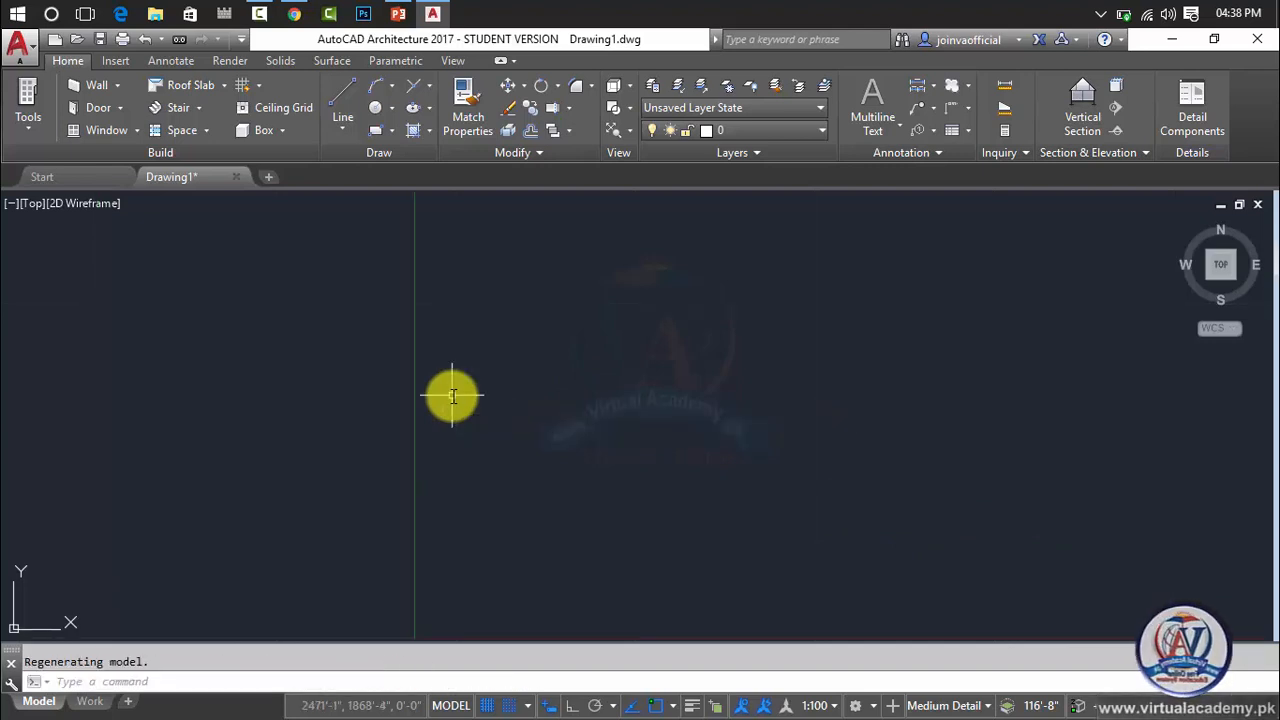
# Fit the view to the drawing extents with the Extents option of the ZOOM command.
pyautogui.scroll(-8, 444, 364)
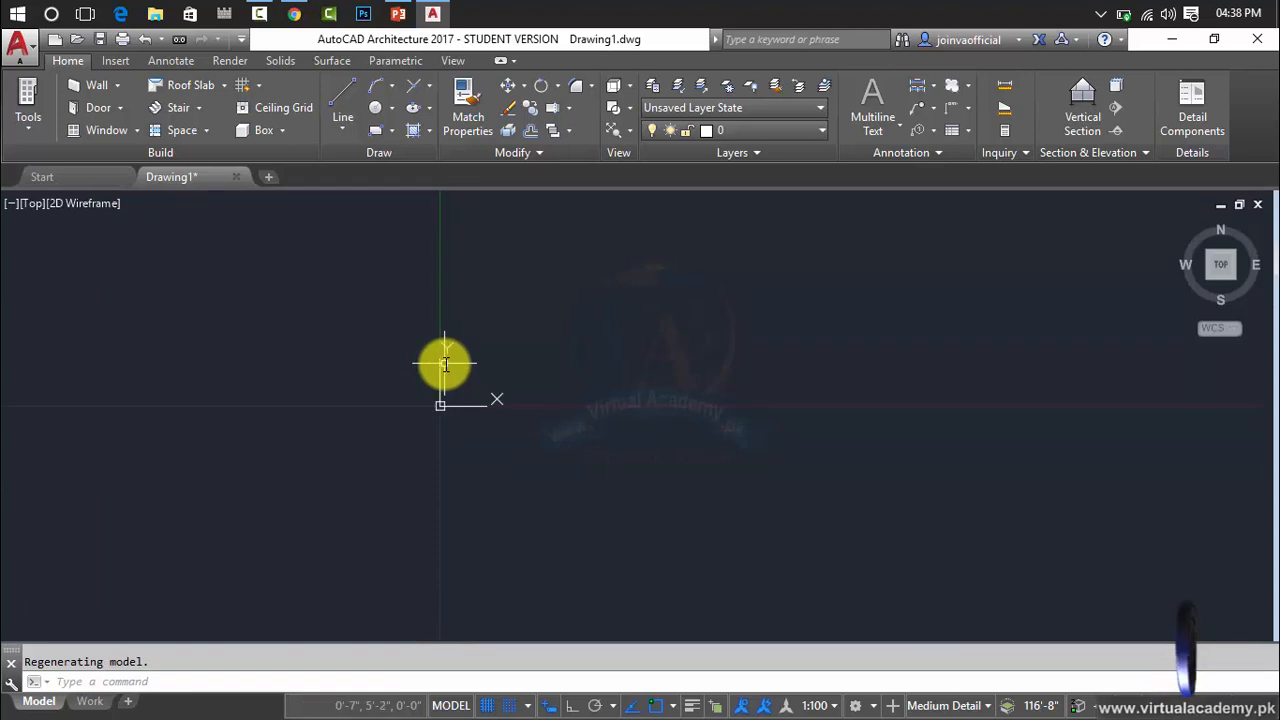
pyautogui.scroll(-10, 445, 364)
pyautogui.scroll(10, 445, 364)
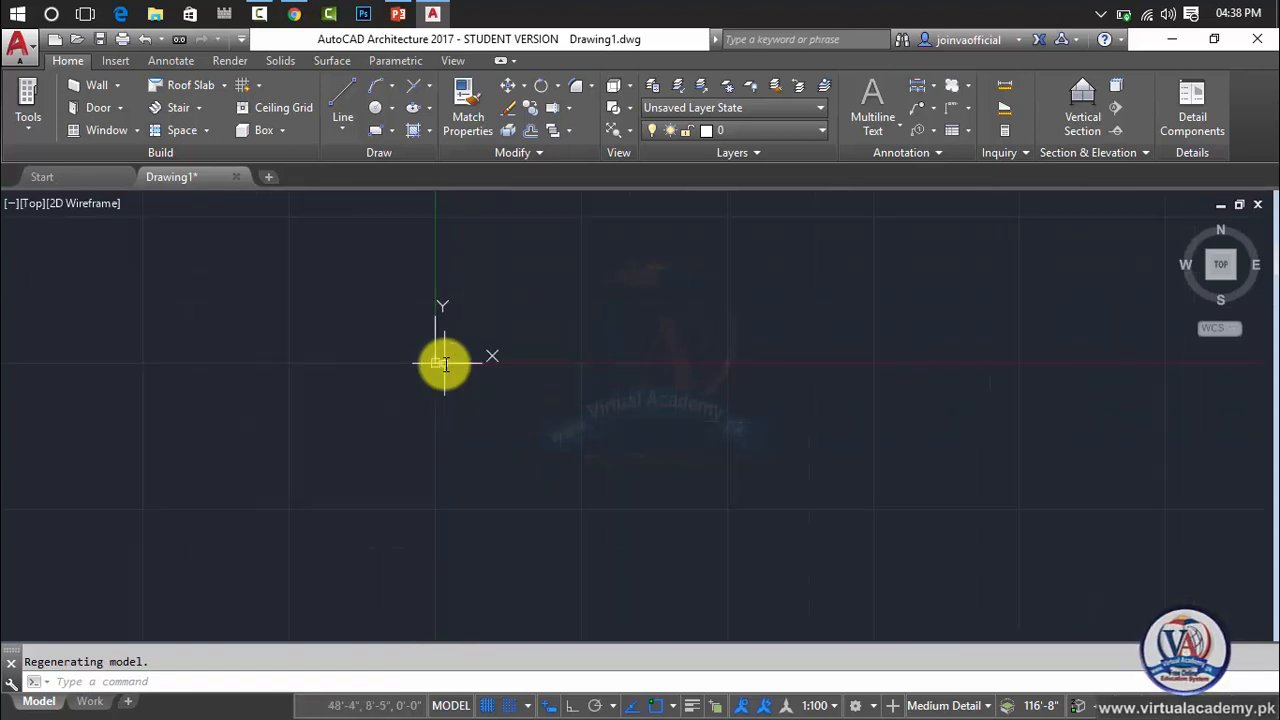
pyautogui.scroll(10, 445, 364)
pyautogui.scroll(-15, 445, 364)
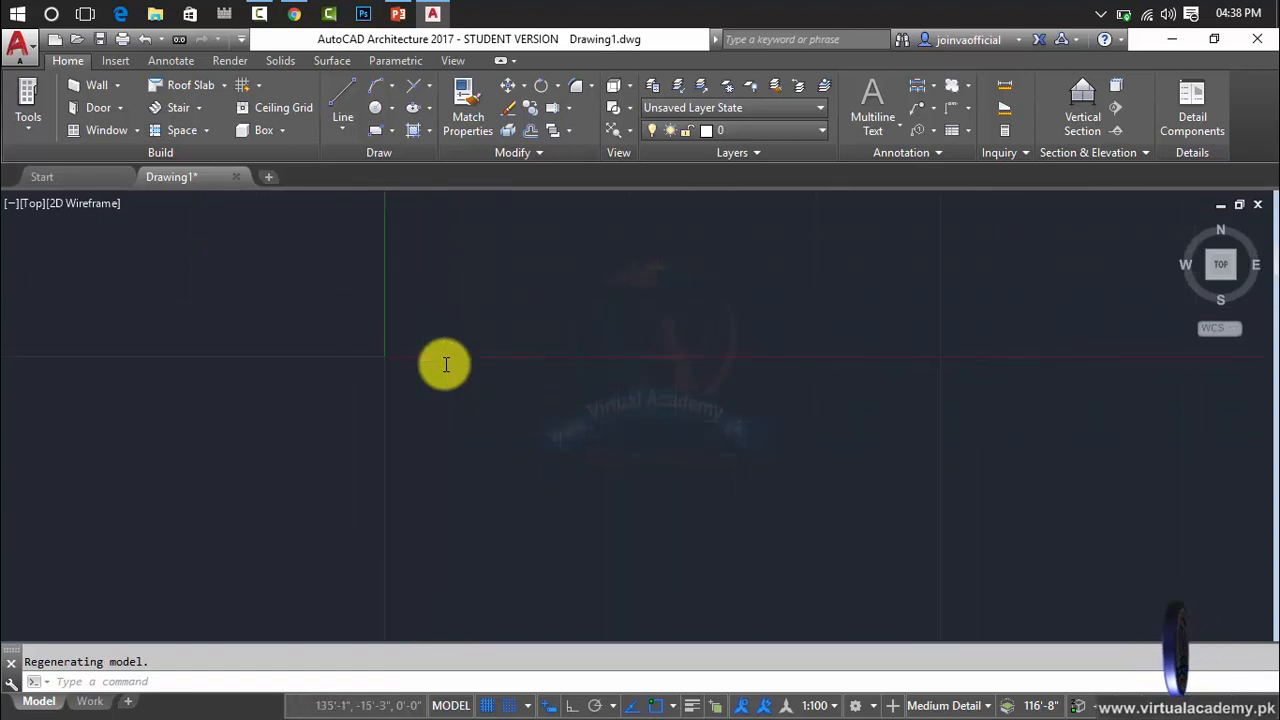
pyautogui.scroll(1, 445, 364)
pyautogui.press('Escape')
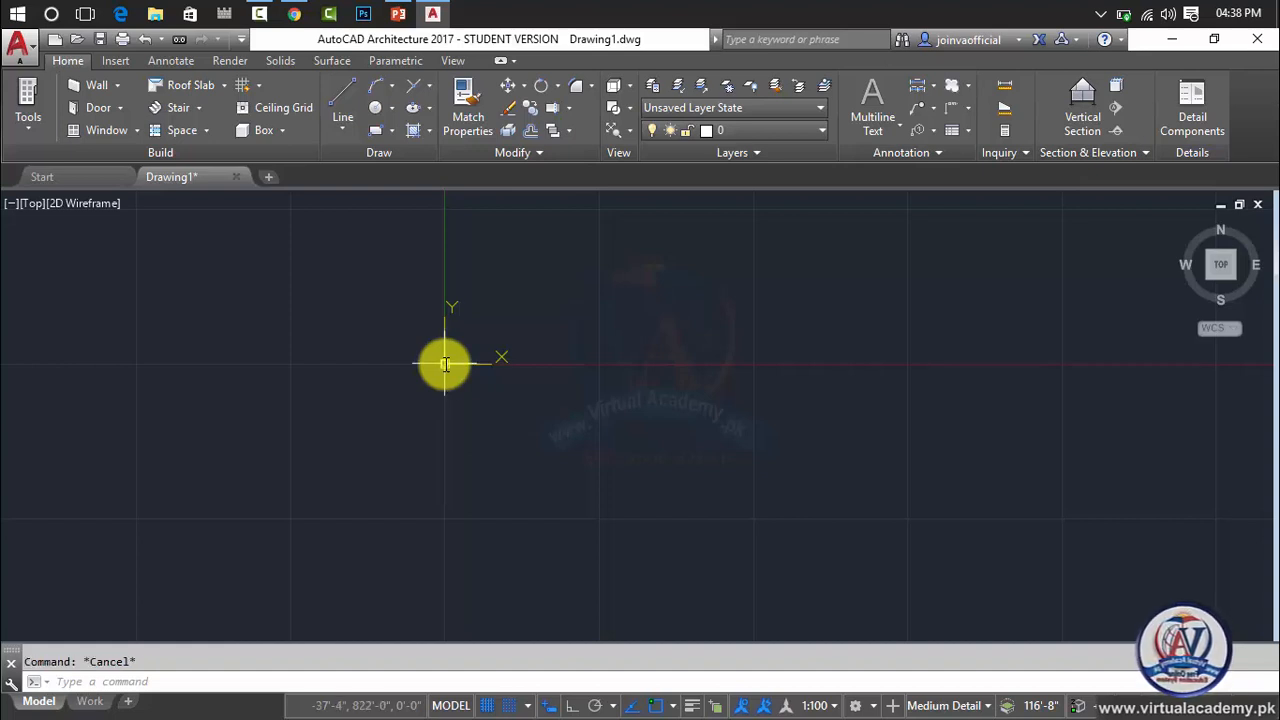
pyautogui.write('z')
pyautogui.press('Return')
pyautogui.write('e')
pyautogui.press('Return')
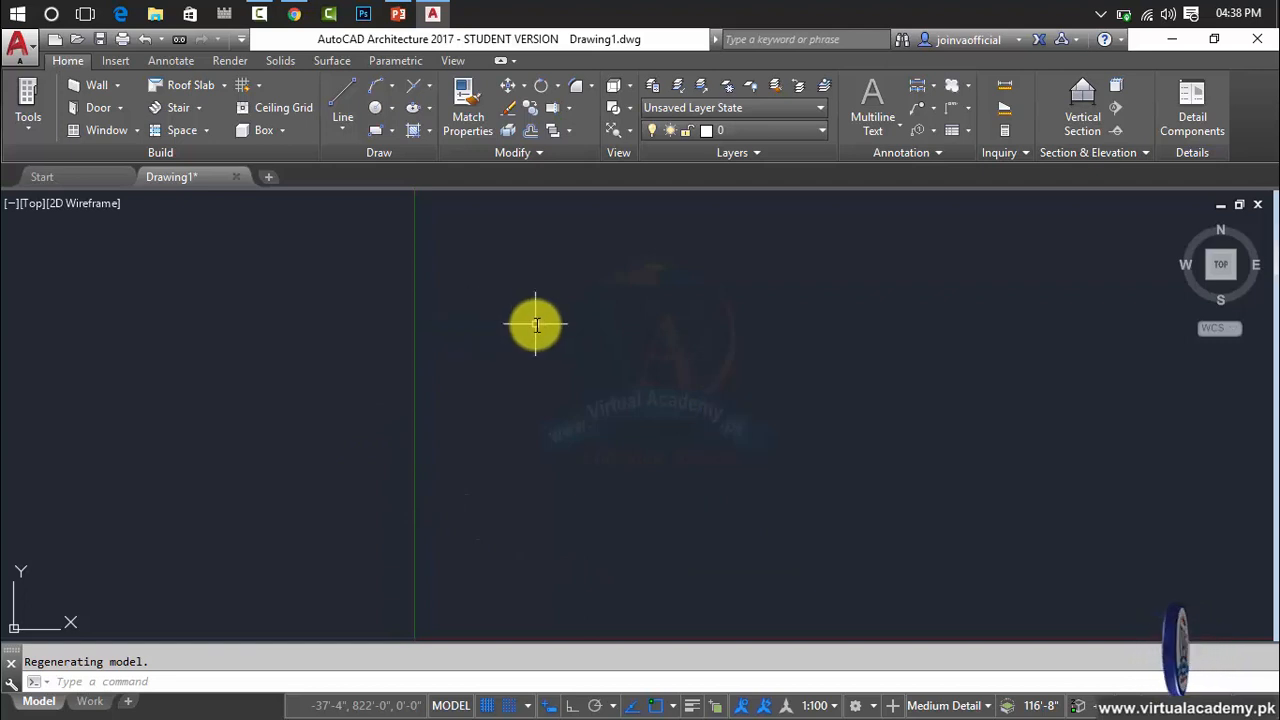
# Turn off the UCS icon's display at the UCS origin point in the UCS manager's settings.
pyautogui.press('Escape')
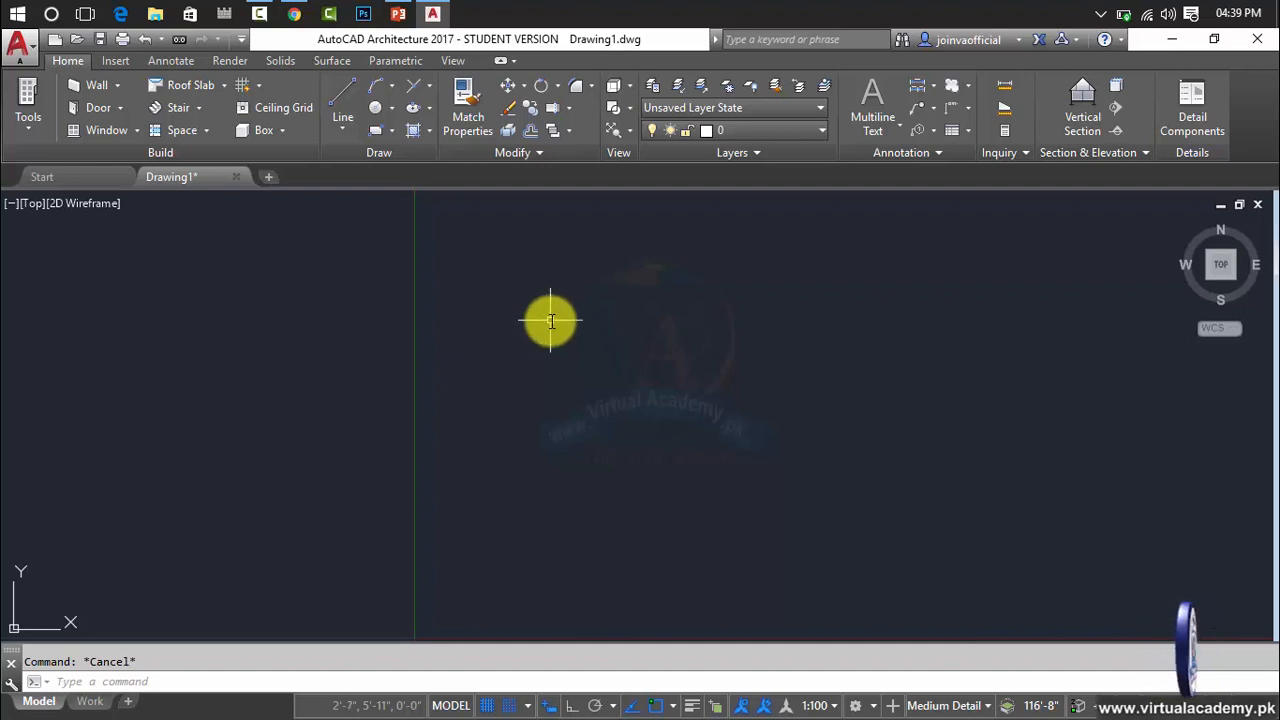
pyautogui.scroll(-10, 550, 321)
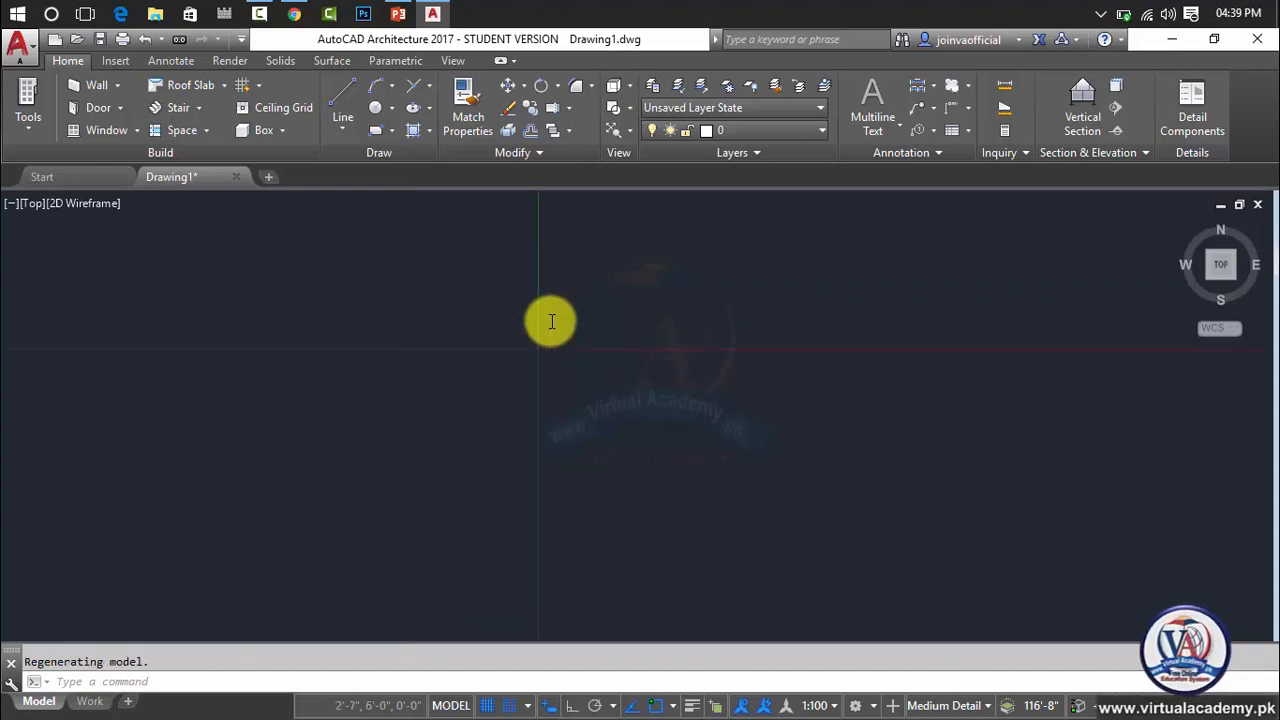
pyautogui.moveTo(580, 298)
pyautogui.mouseDown(button='middle')
pyautogui.moveTo(615, 281)
pyautogui.moveTo(408, 377)
pyautogui.moveTo(163, 557)
pyautogui.moveTo(94, 580)
pyautogui.moveTo(617, 370)
pyautogui.mouseUp(button='middle')
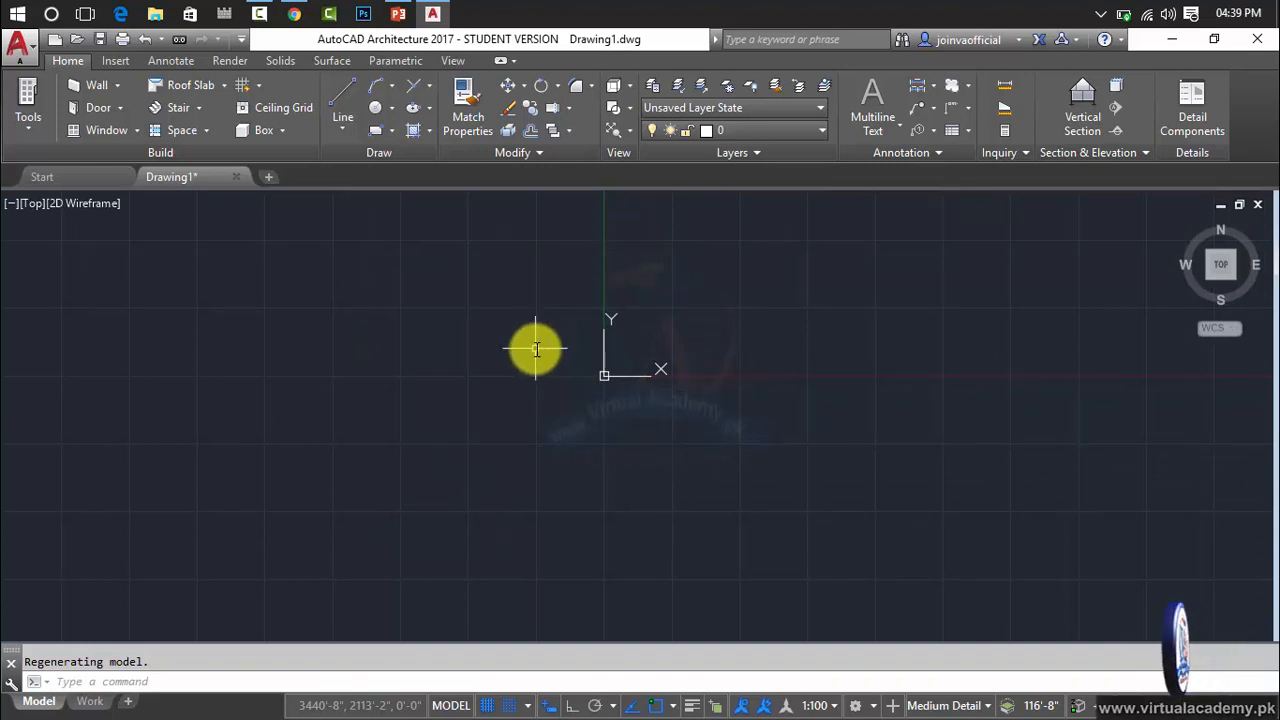
pyautogui.write('UC')
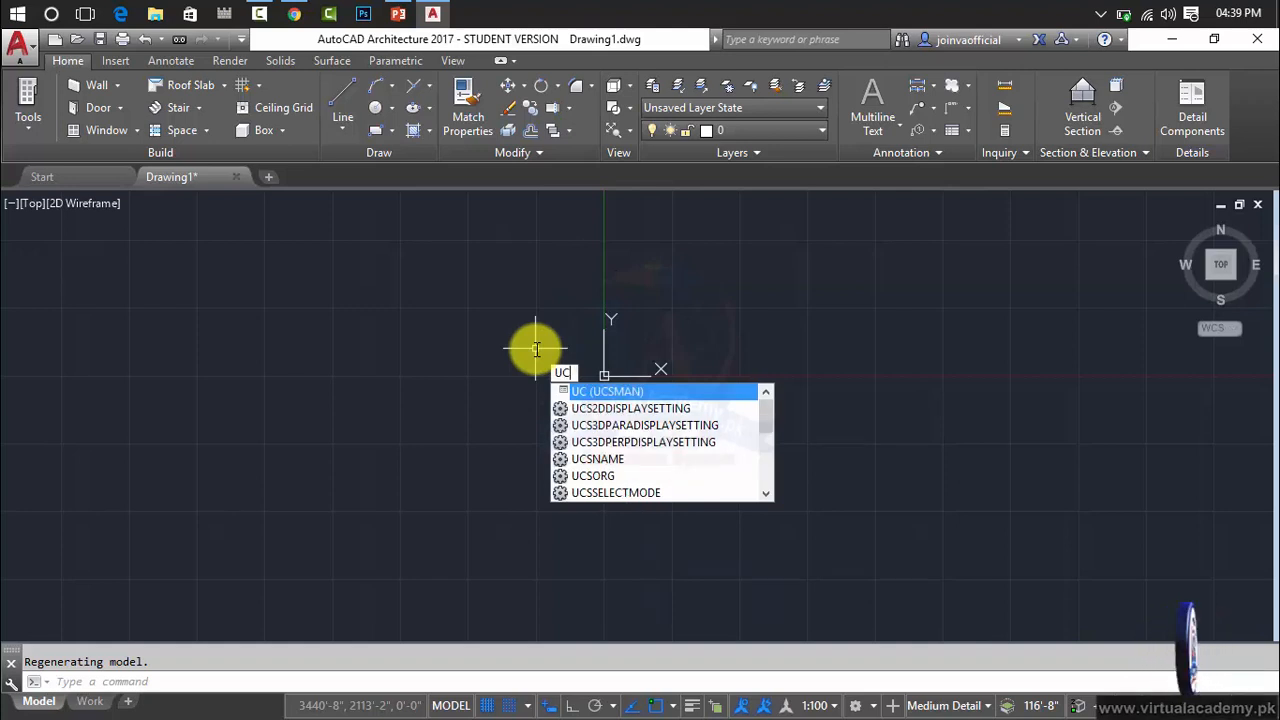
pyautogui.press('Return')
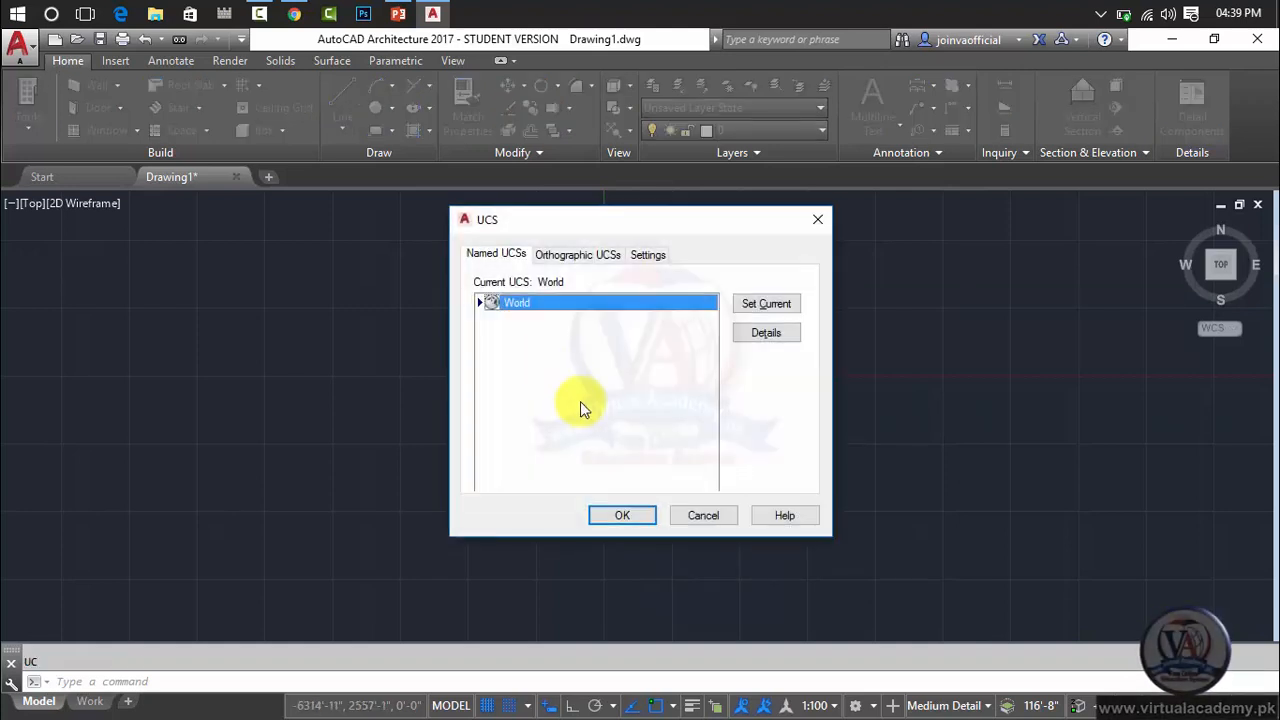
pyautogui.click(645, 256)
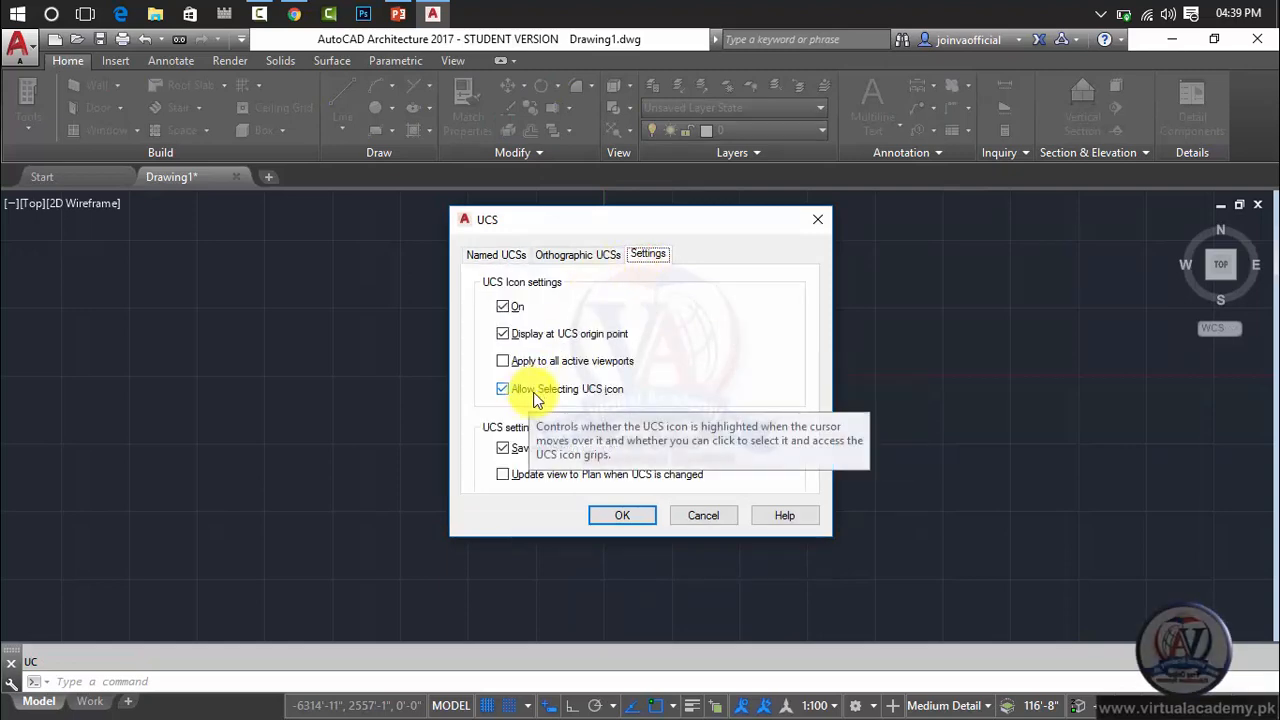
pyautogui.click(591, 339)
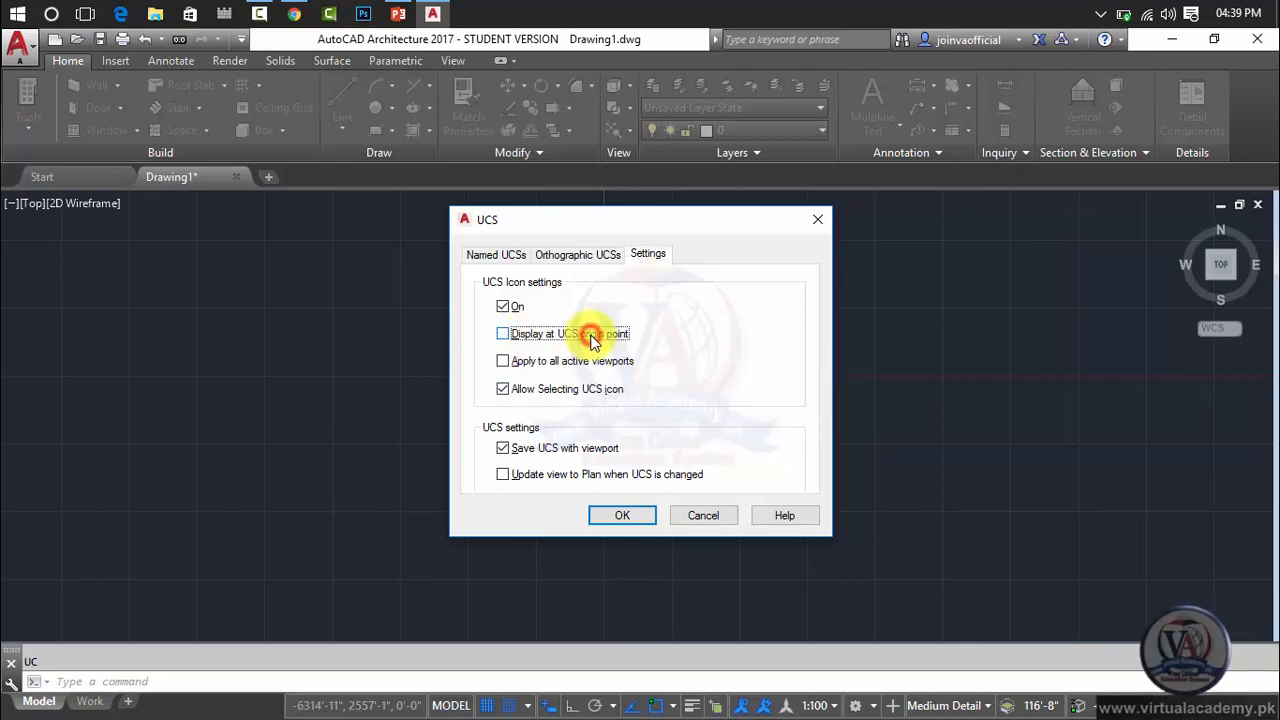
pyautogui.click(622, 517)
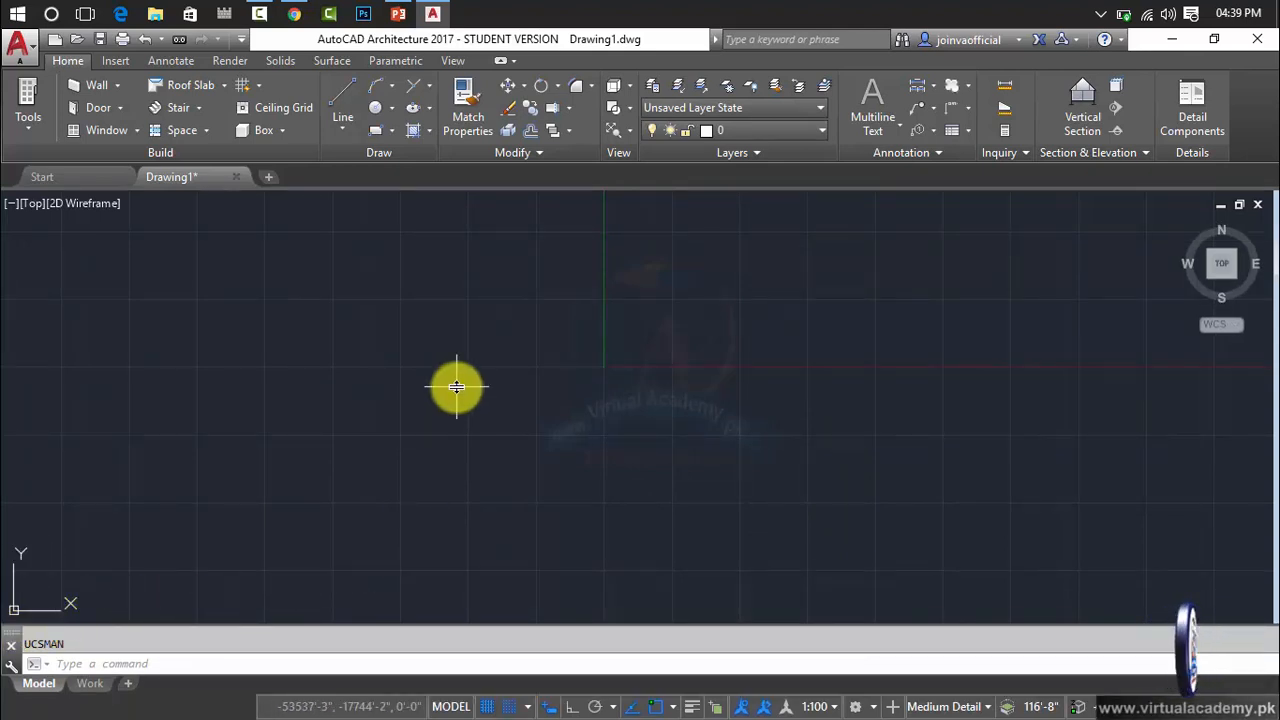
# Reopen the UCS manager to check the option for displaying the icon at the origin point, and close it.
pyautogui.write('UC')
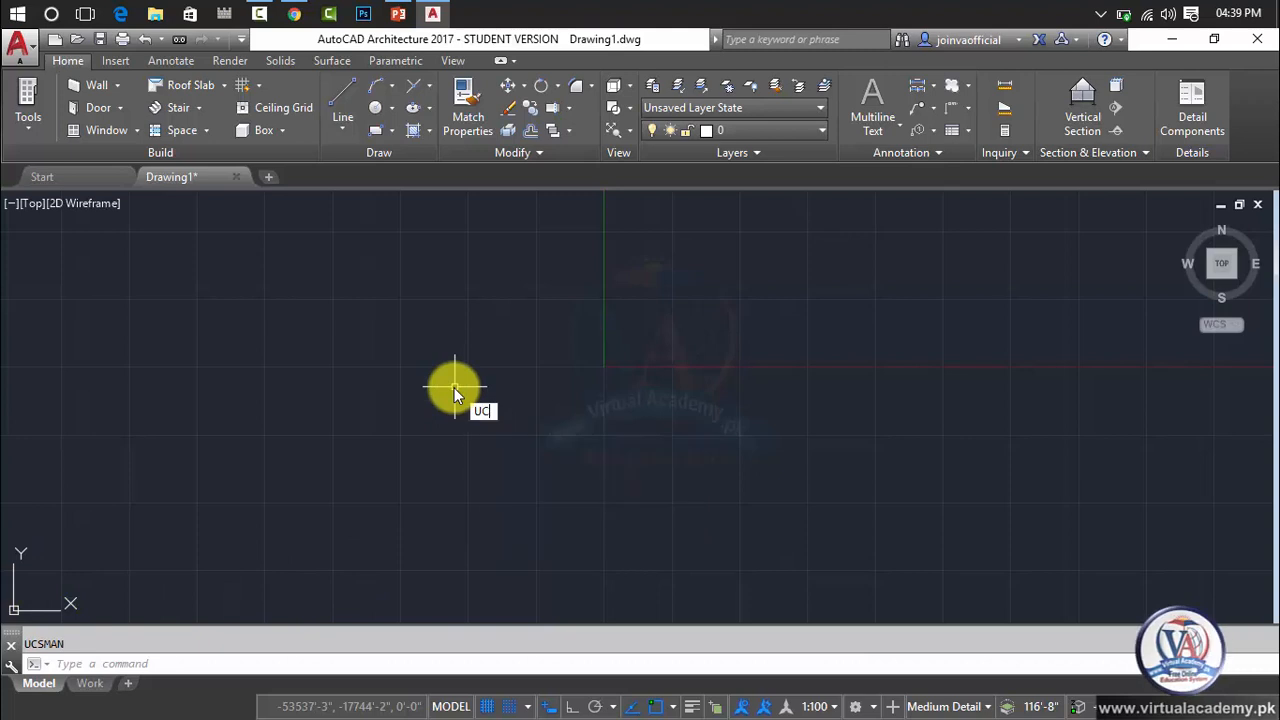
pyautogui.press('Return')
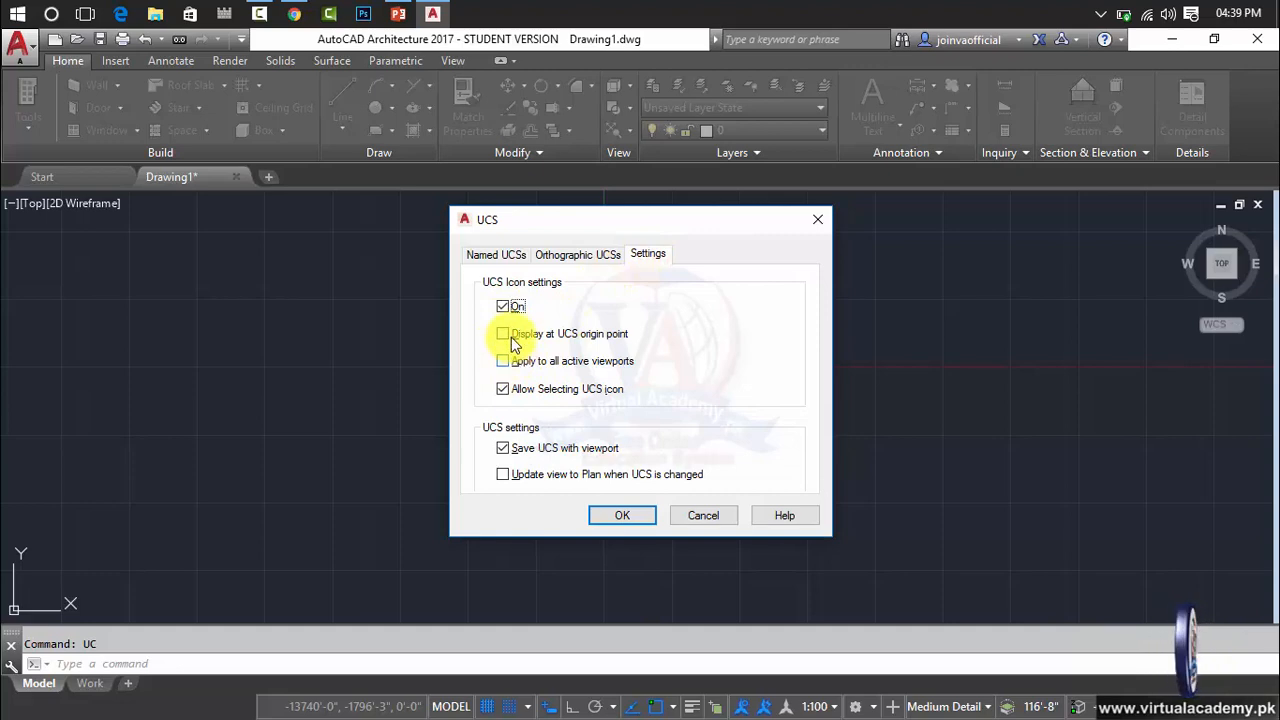
pyautogui.click(621, 505)
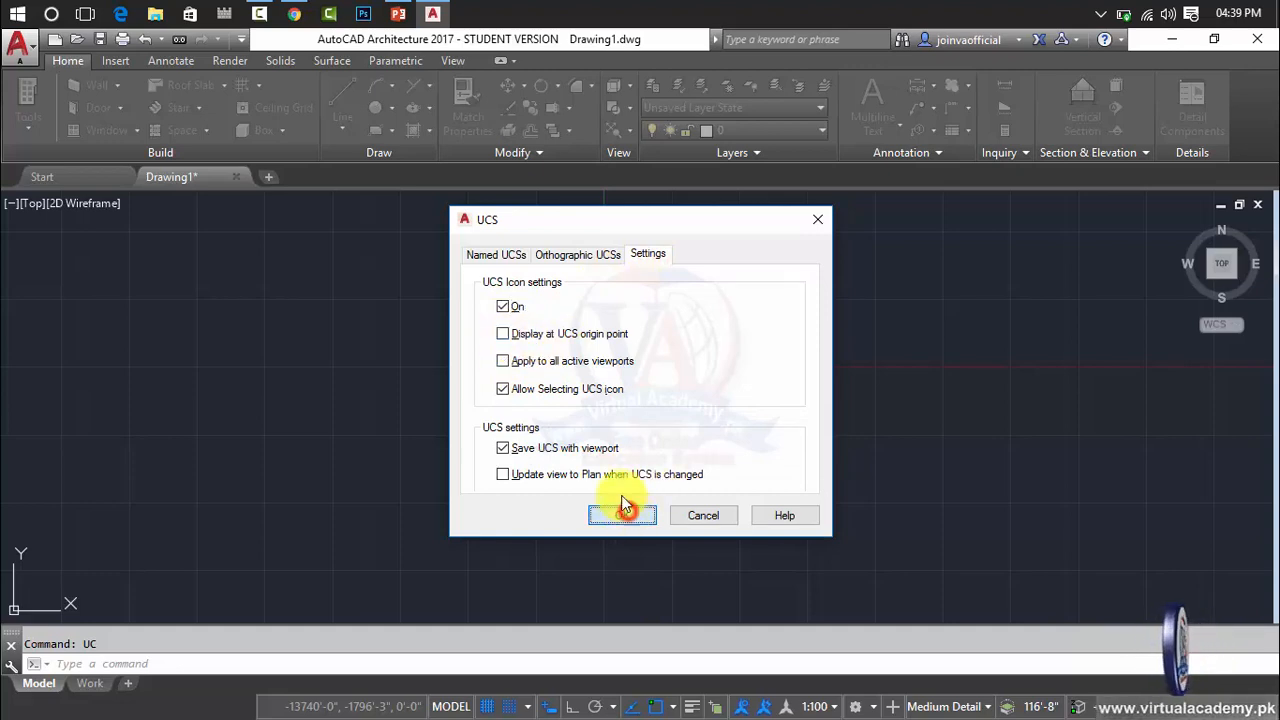
pyautogui.press('Escape')
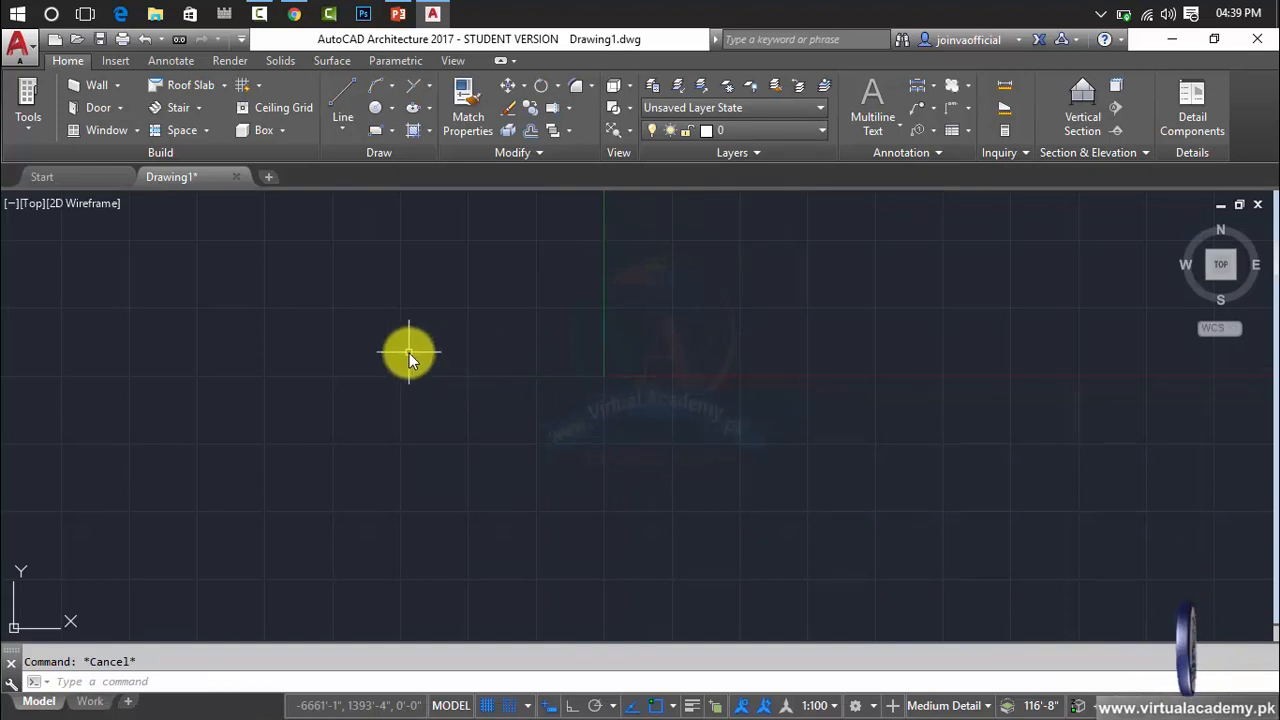
pyautogui.write('L')
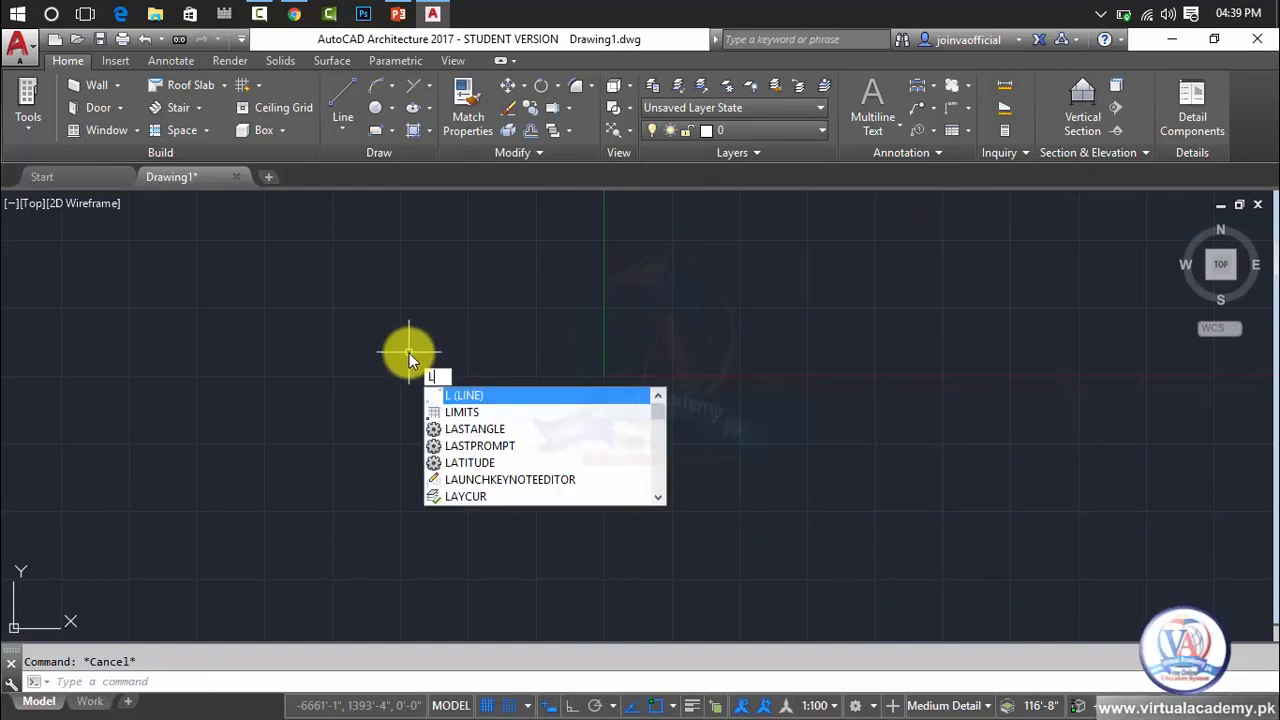
pyautogui.press('Return')
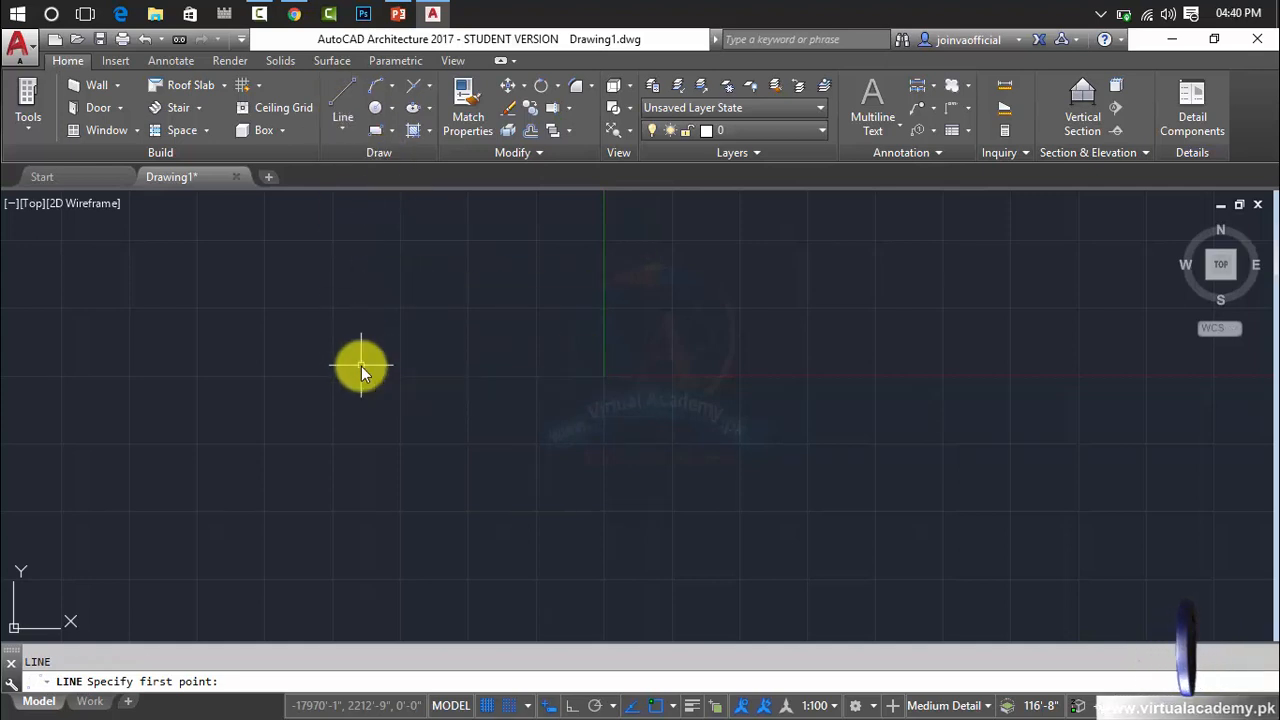
pyautogui.press('Escape')
# Draw a slightly sloping line freehand near the origin, from about -30663', 2859' to about 43585', -1193'.
pyautogui.click(341, 126)
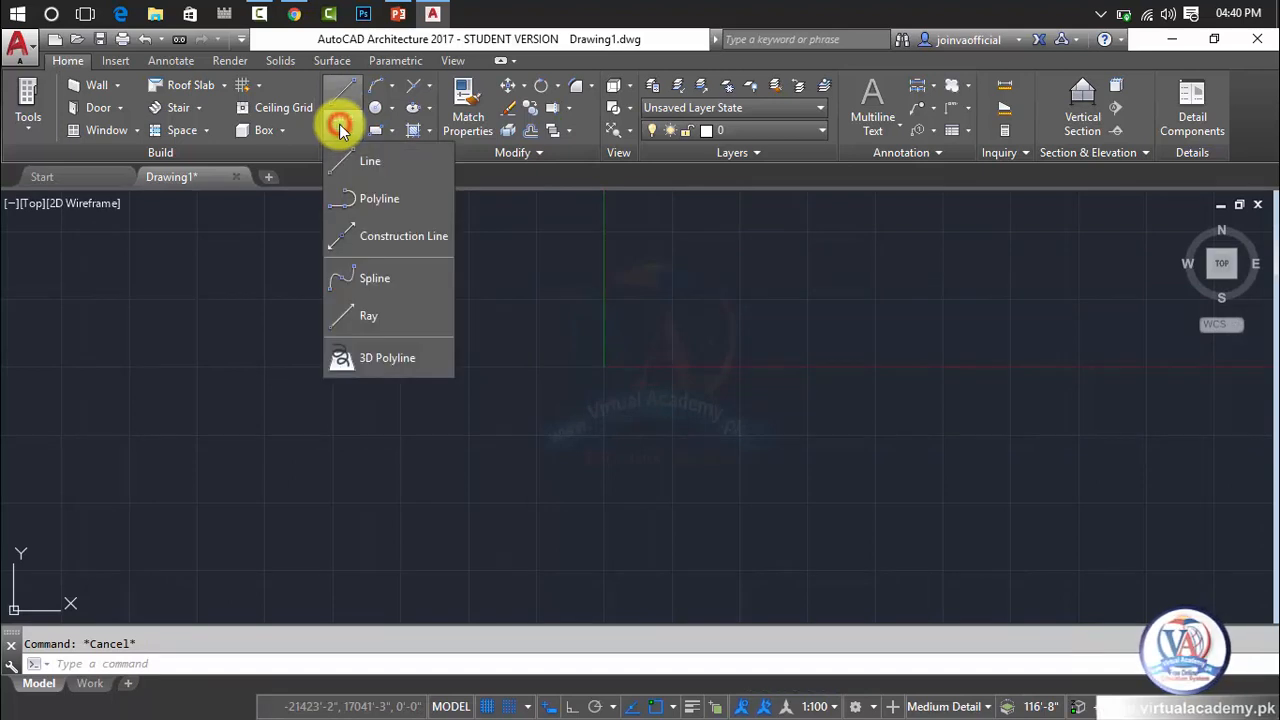
pyautogui.click(372, 165)
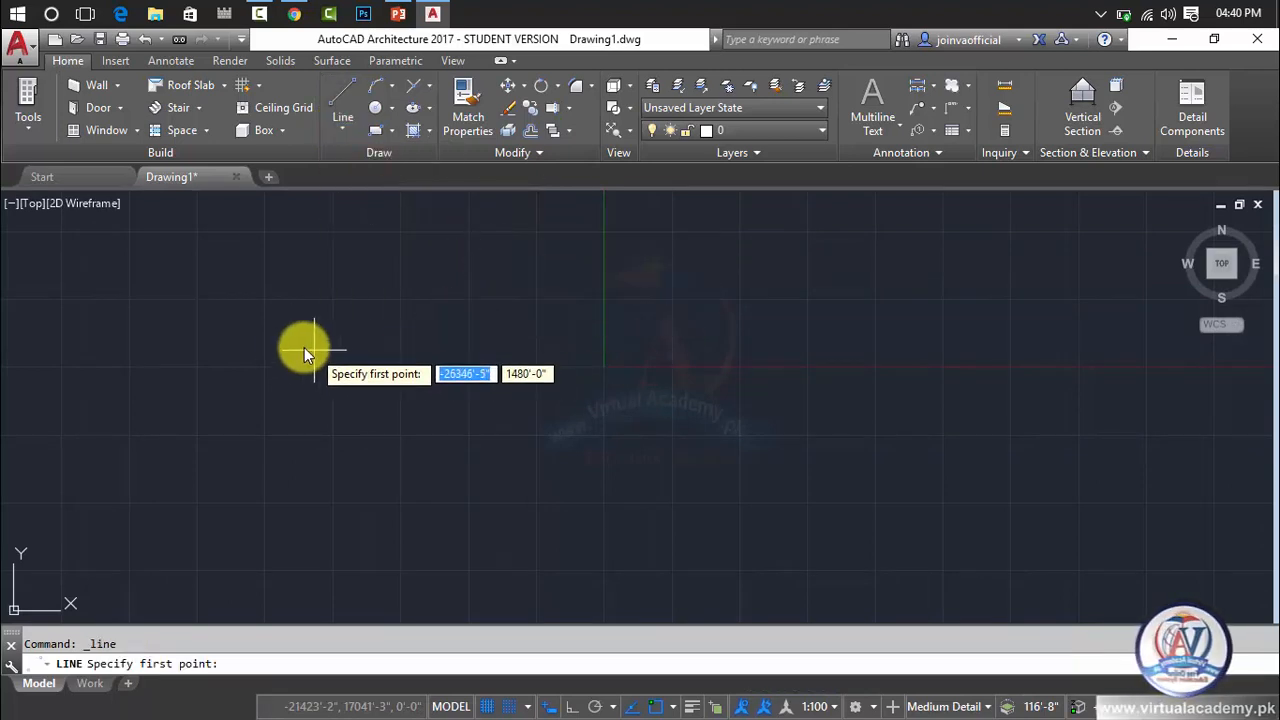
pyautogui.click(271, 337)
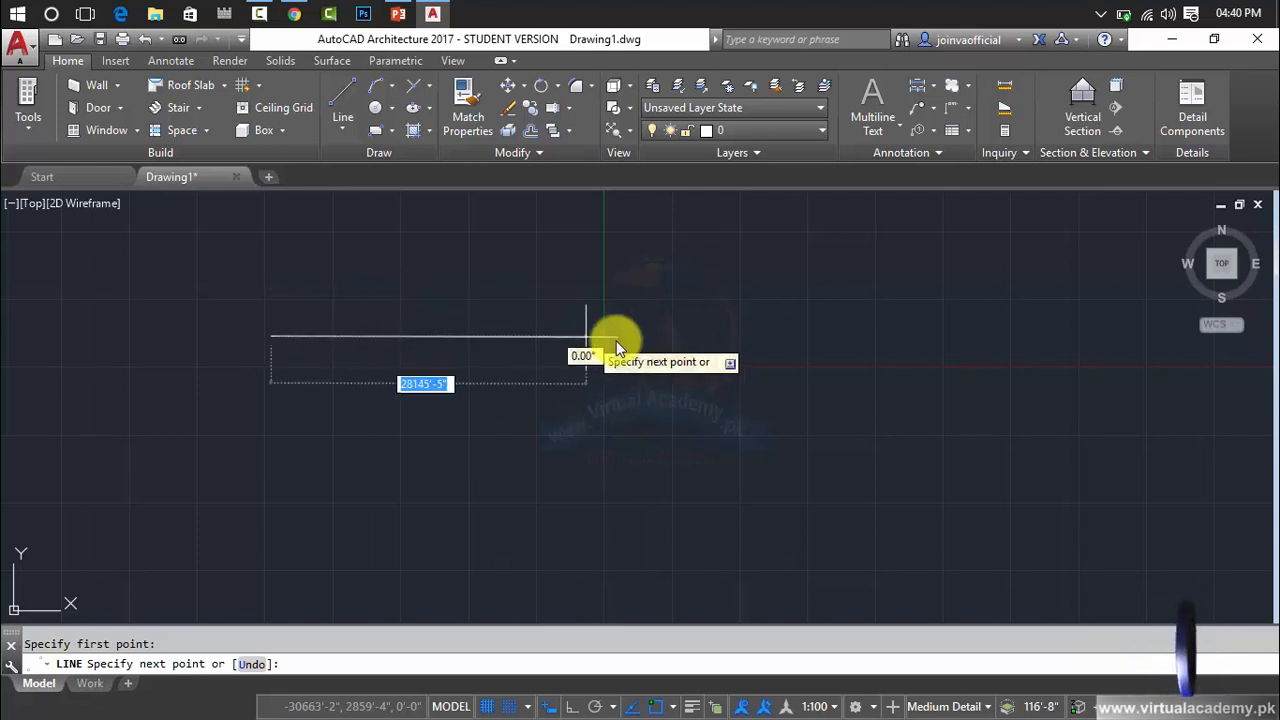
pyautogui.click(1077, 381)
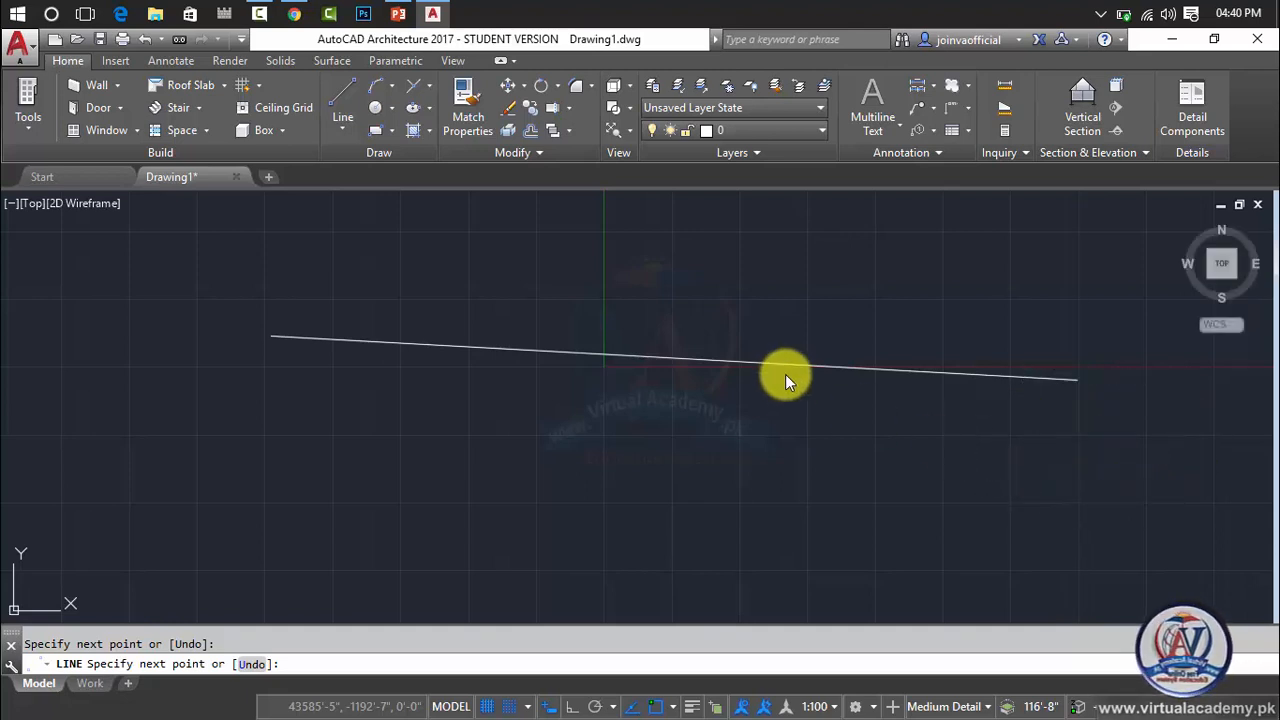
pyautogui.press('Escape')
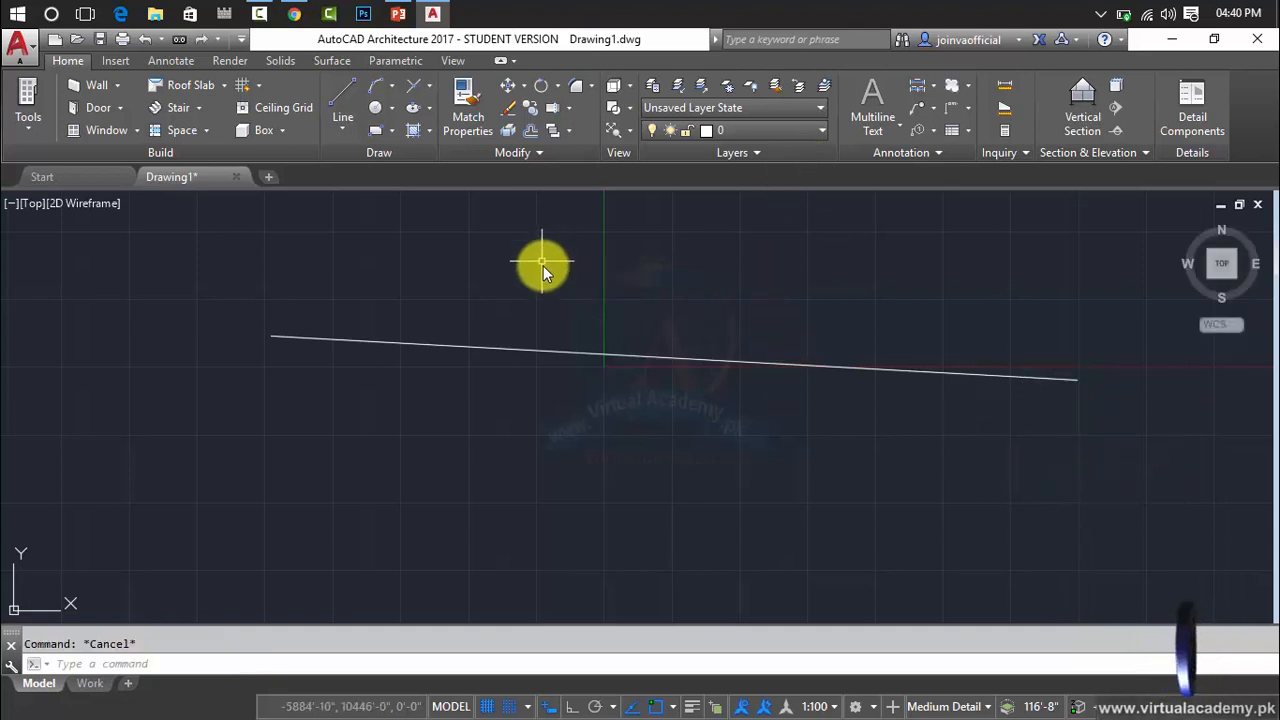
# Draw a second line below the first with Ortho mode turned on, running horizontally from about -31357', -9987' to about 37890', -9987'.
pyautogui.click(343, 126)
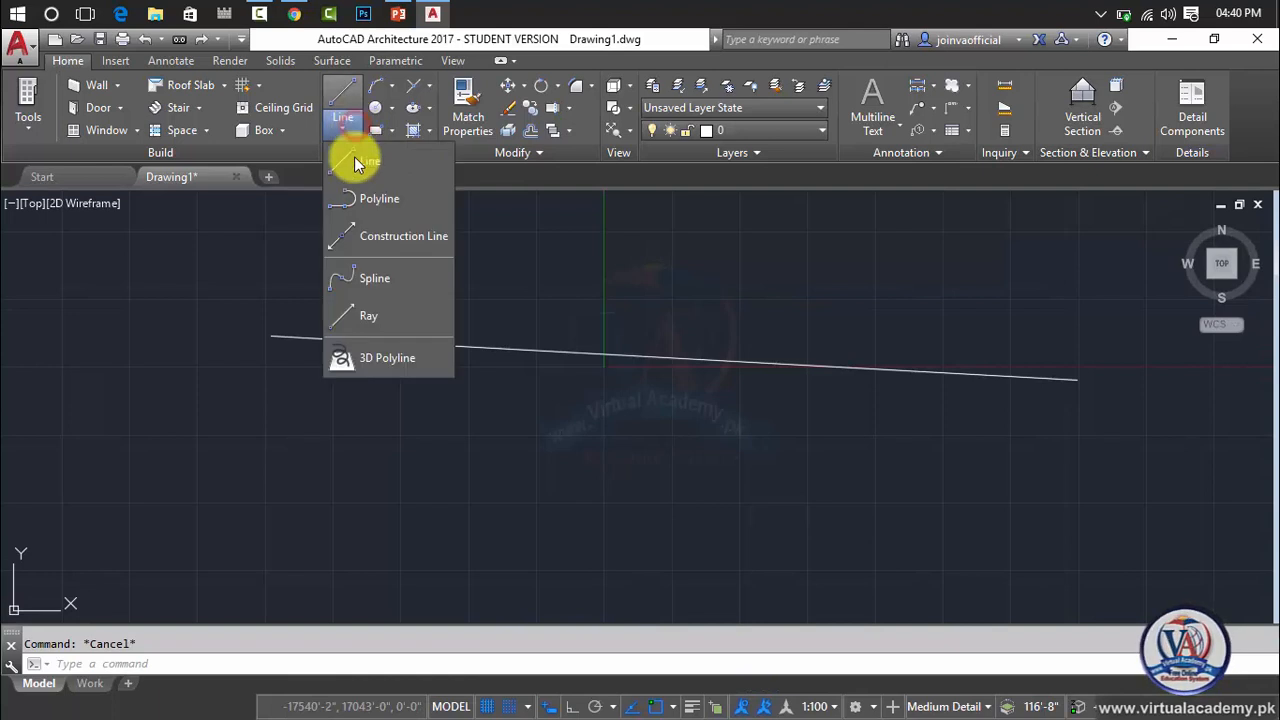
pyautogui.click(354, 157)
pyautogui.click(264, 477)
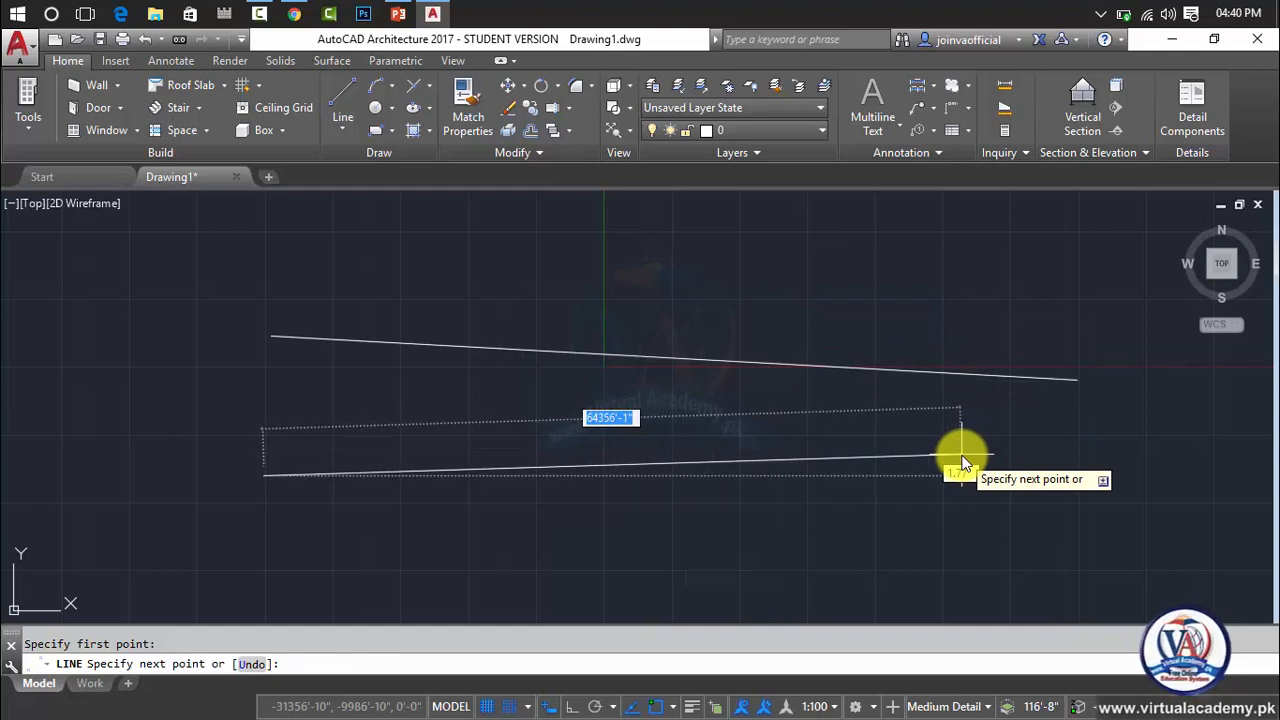
pyautogui.press('F8')
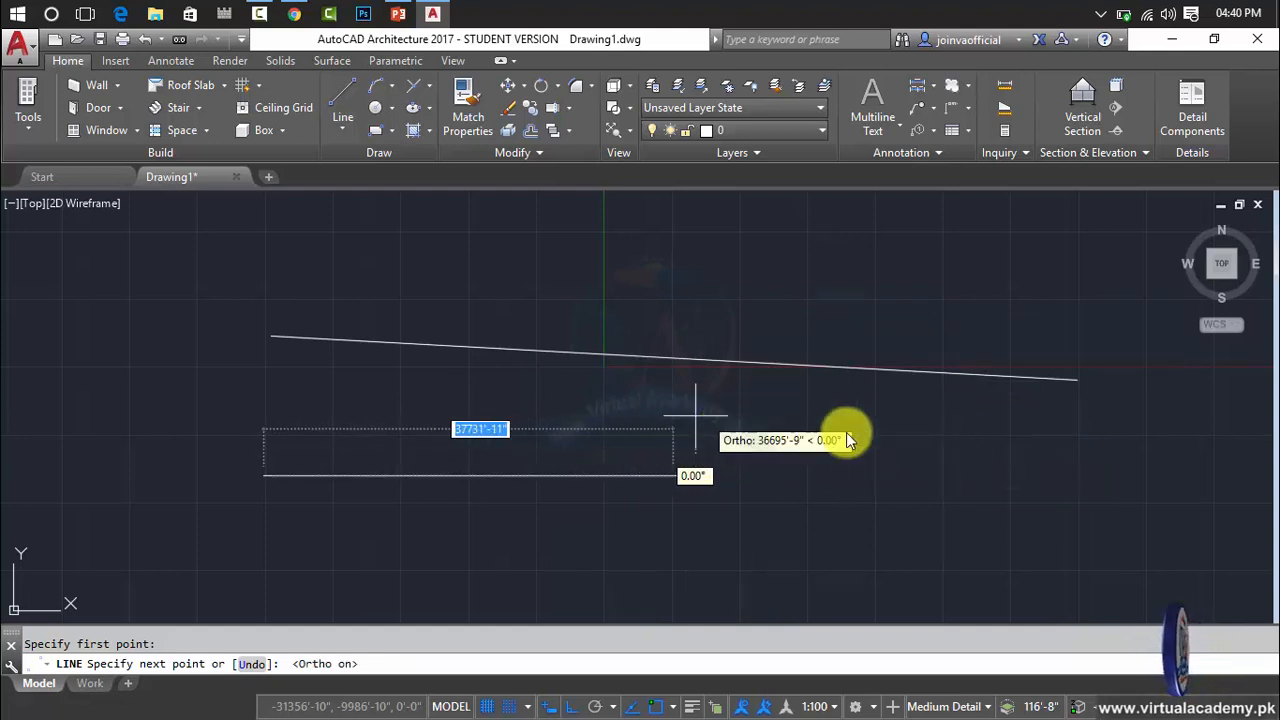
pyautogui.click(1015, 479)
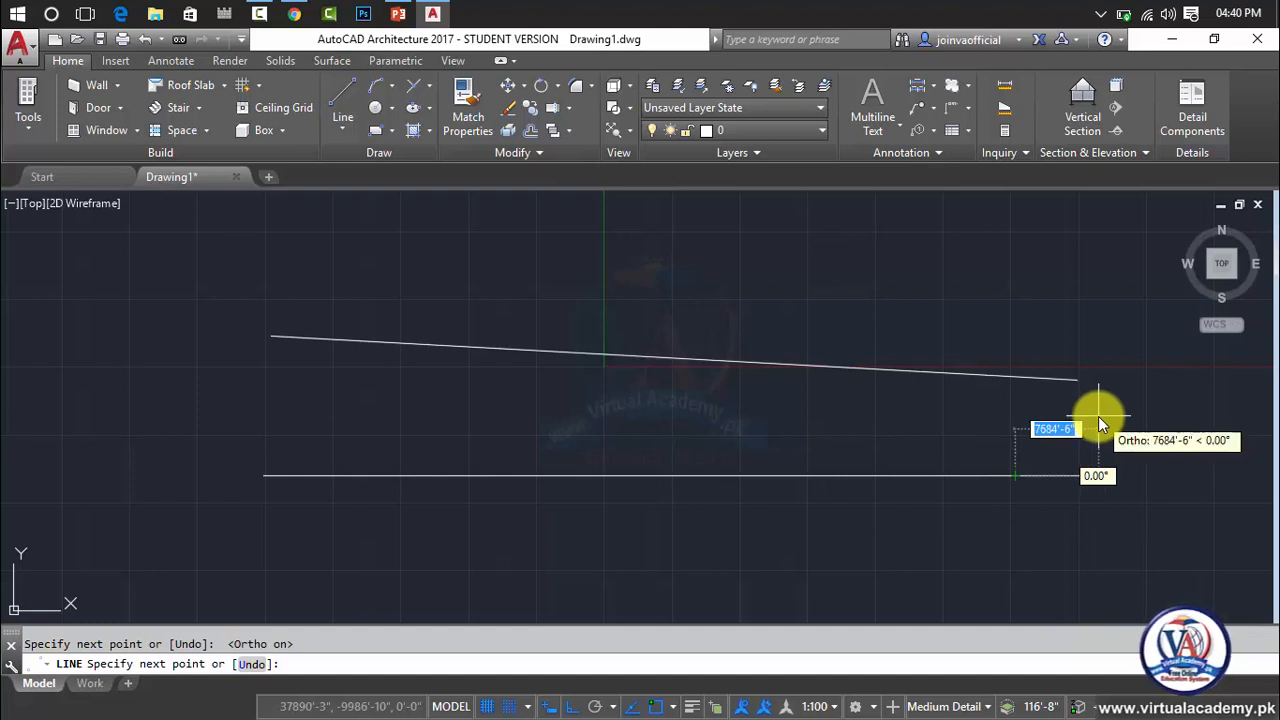
pyautogui.press('Escape')
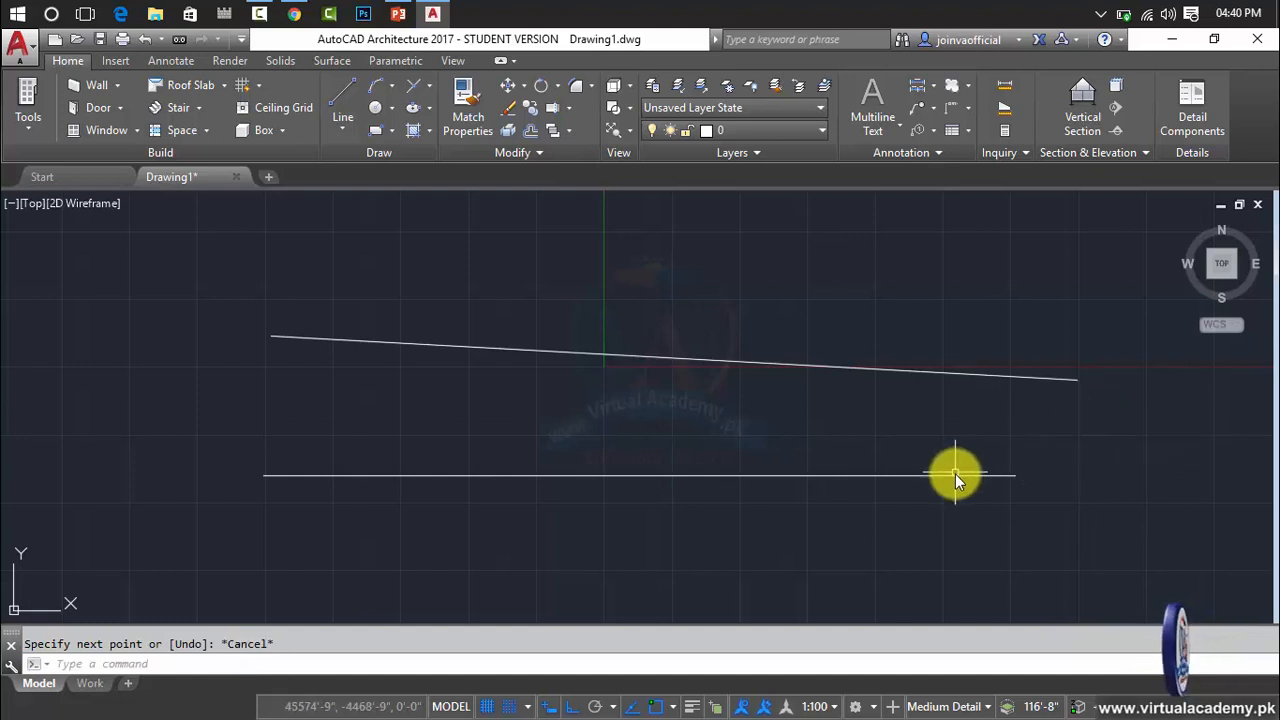
# Select both the sloping and the horizontal line and delete them.
pyautogui.click(953, 475)
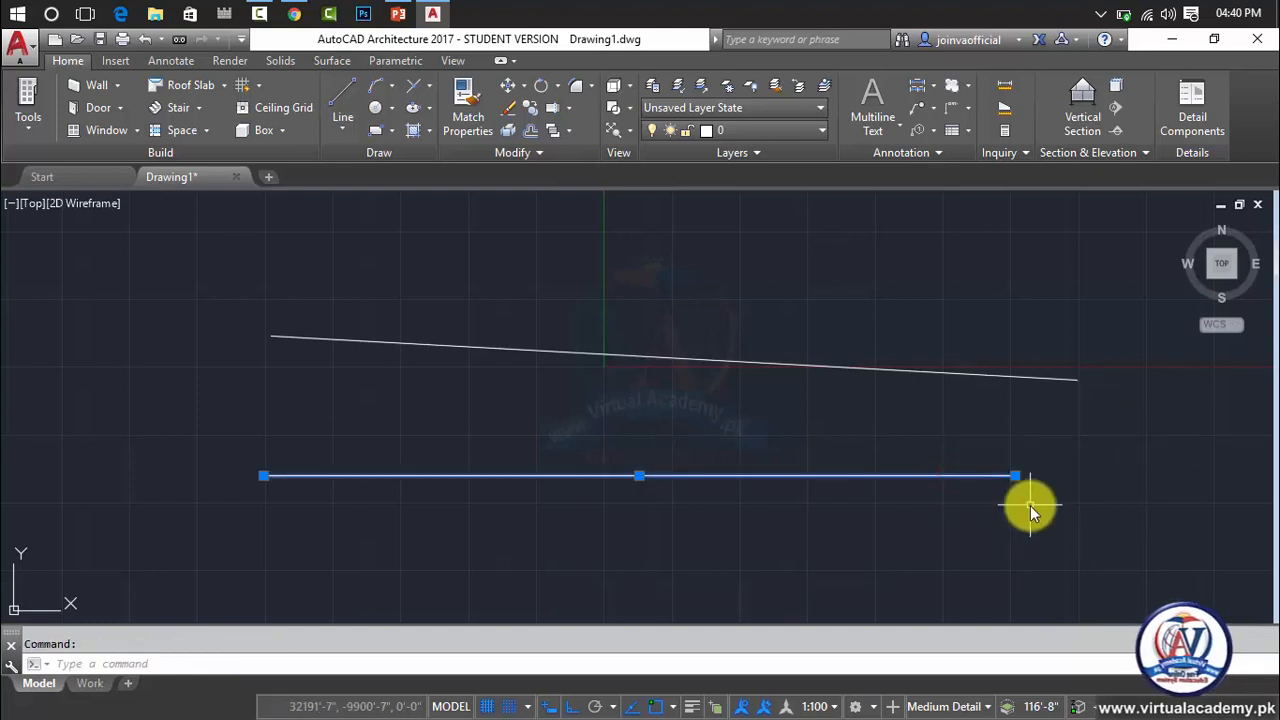
pyautogui.click(1099, 378)
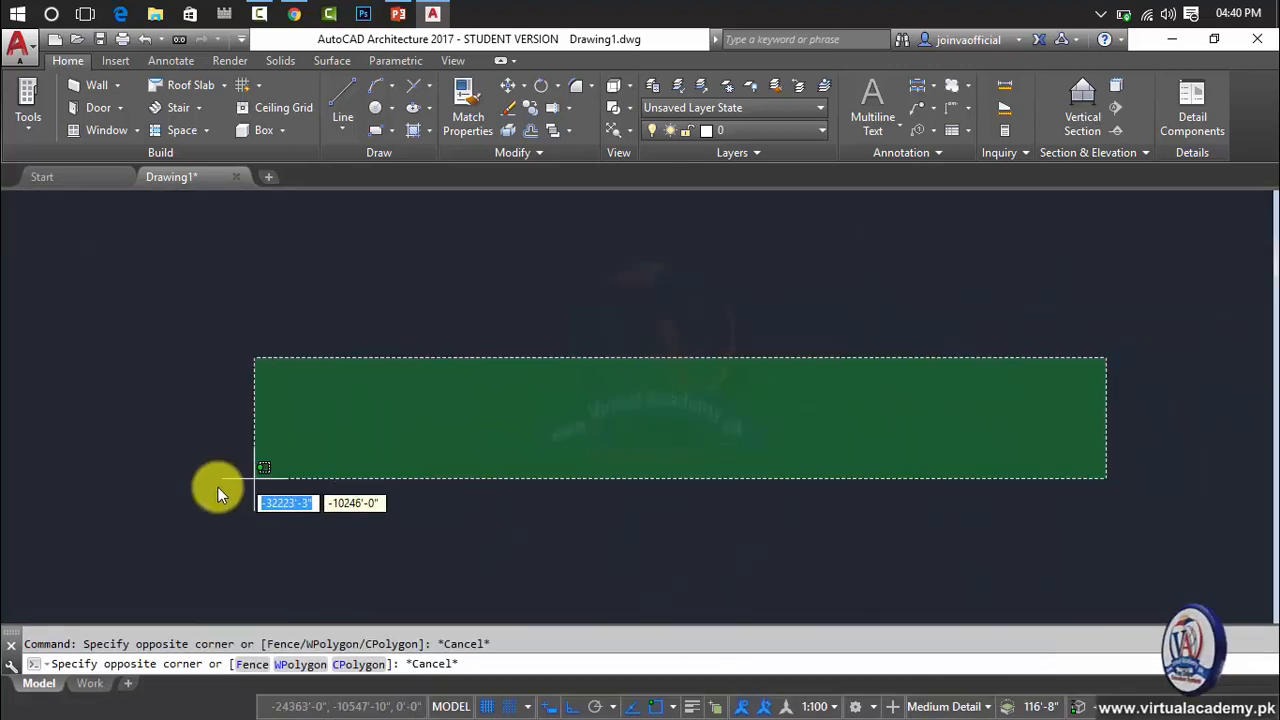
pyautogui.click(205, 488)
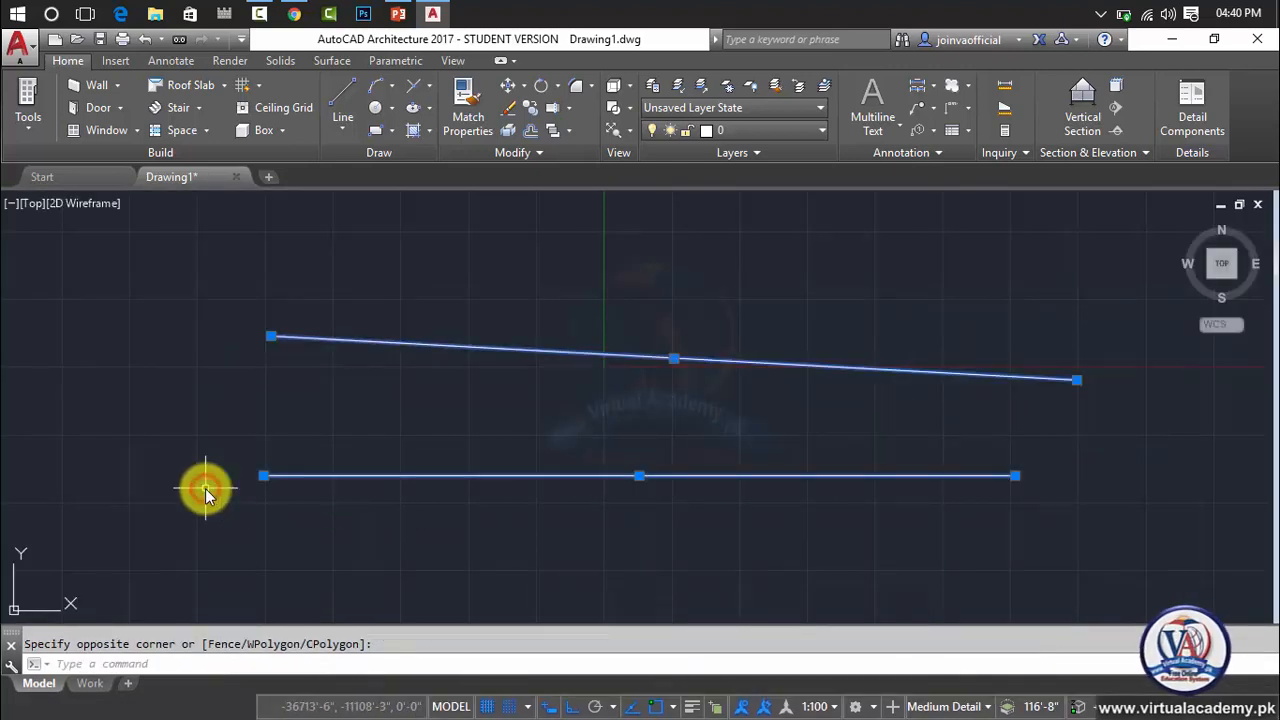
pyautogui.press('Delete')
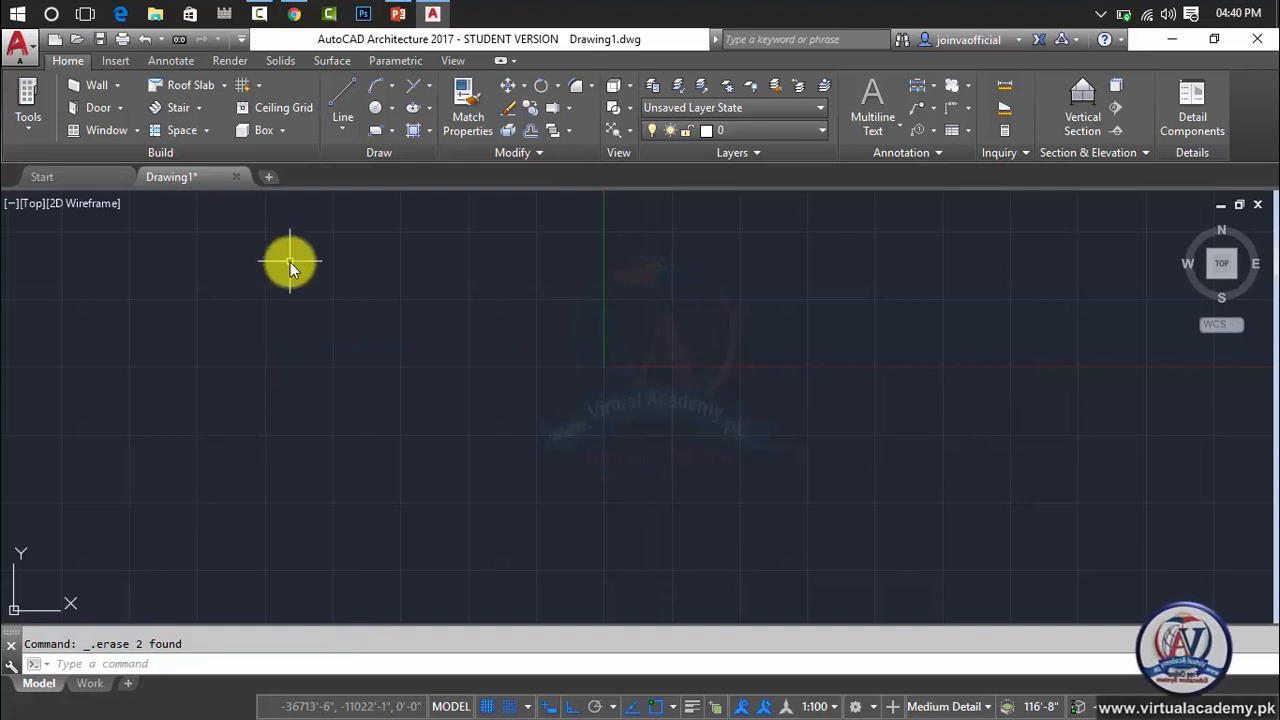
# Draw a 10' horizontal line starting at about -31446', 964' and extending in the positive X direction.
pyautogui.click(341, 128)
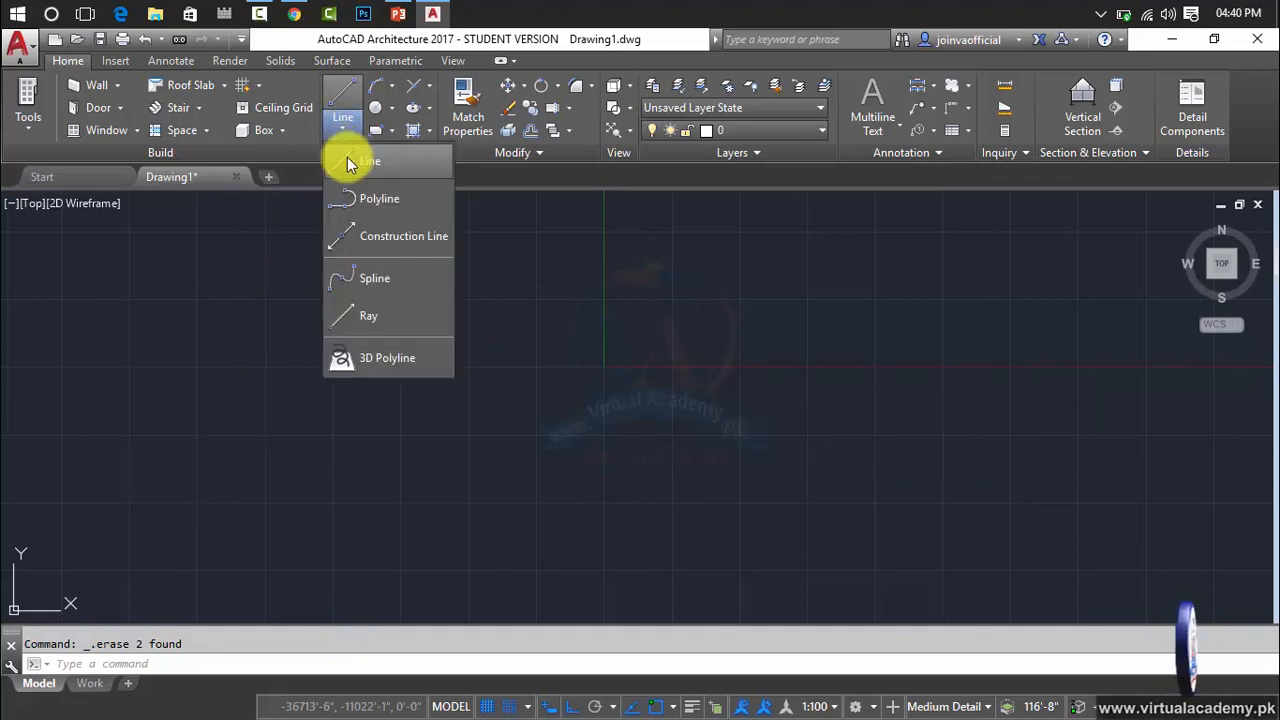
pyautogui.click(351, 165)
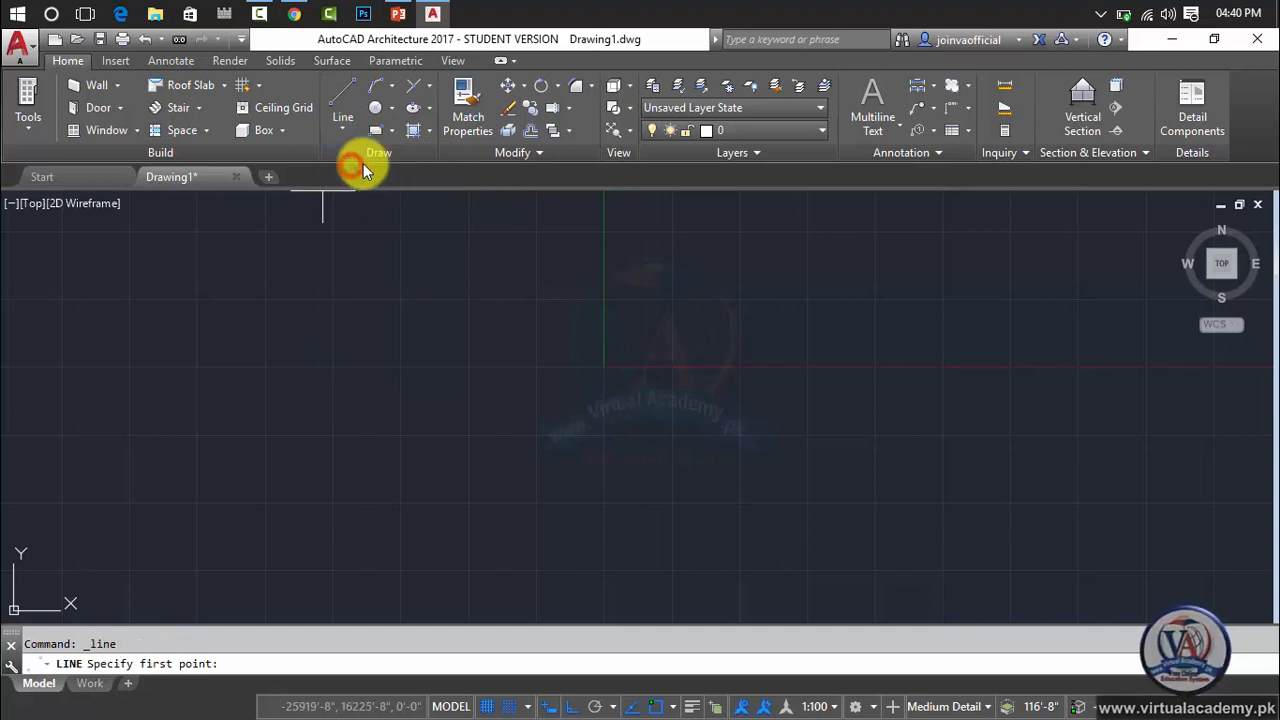
pyautogui.click(263, 356)
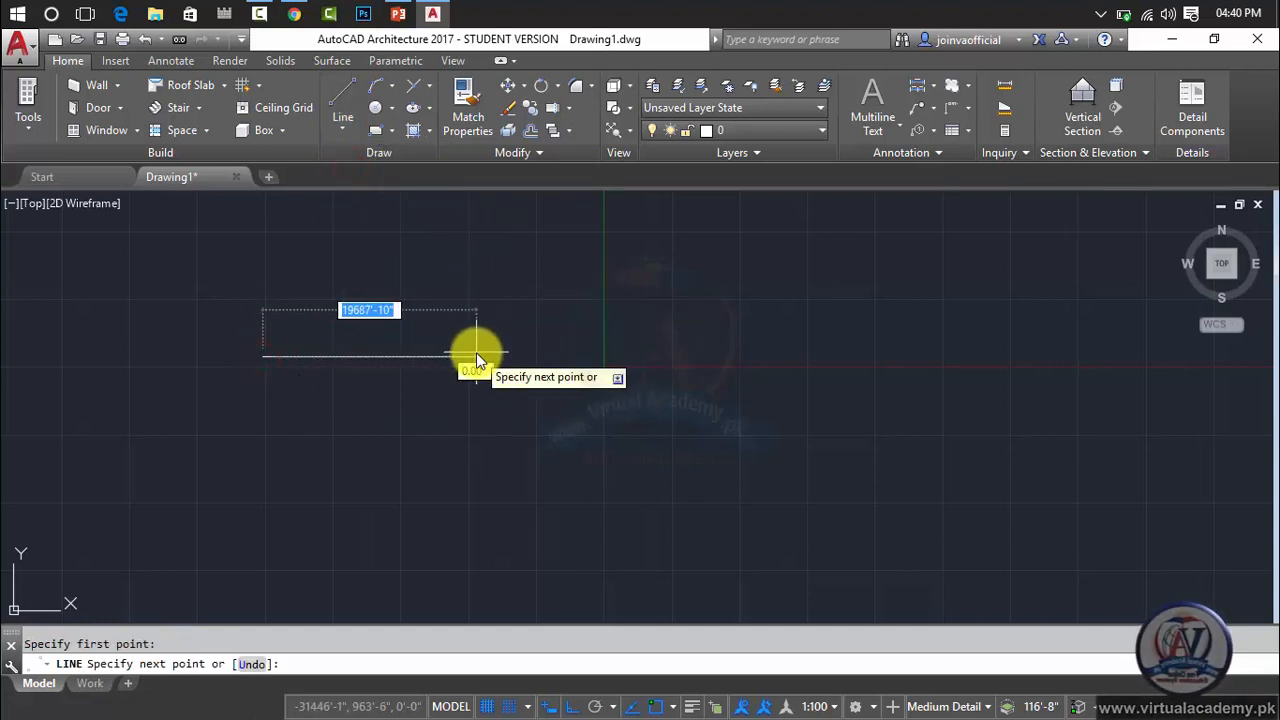
pyautogui.write("10'")
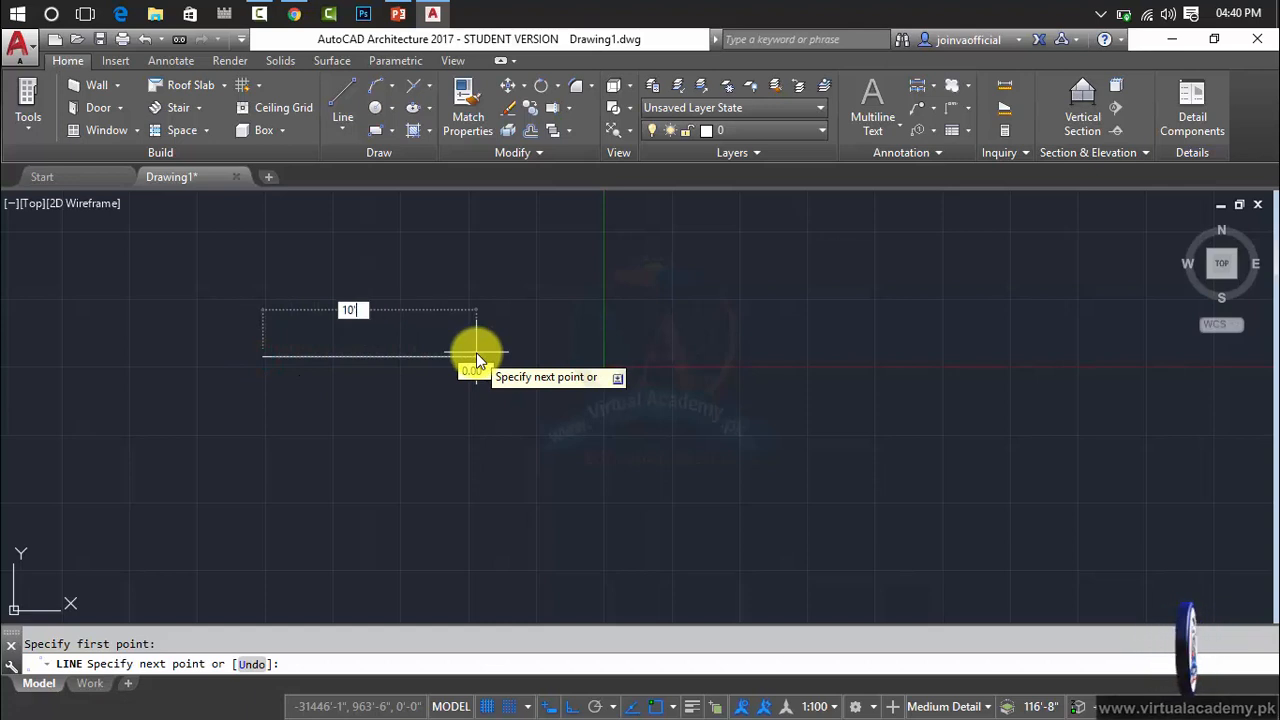
pyautogui.press('Return')
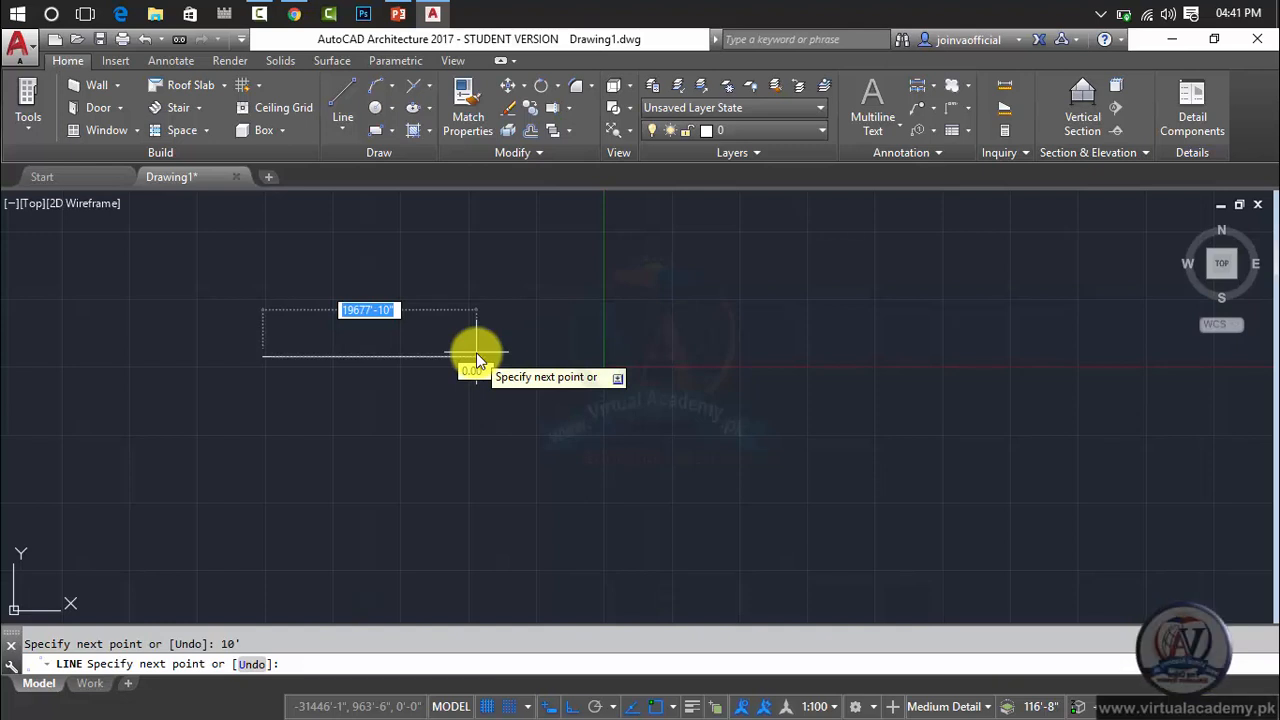
pyautogui.press('Return')
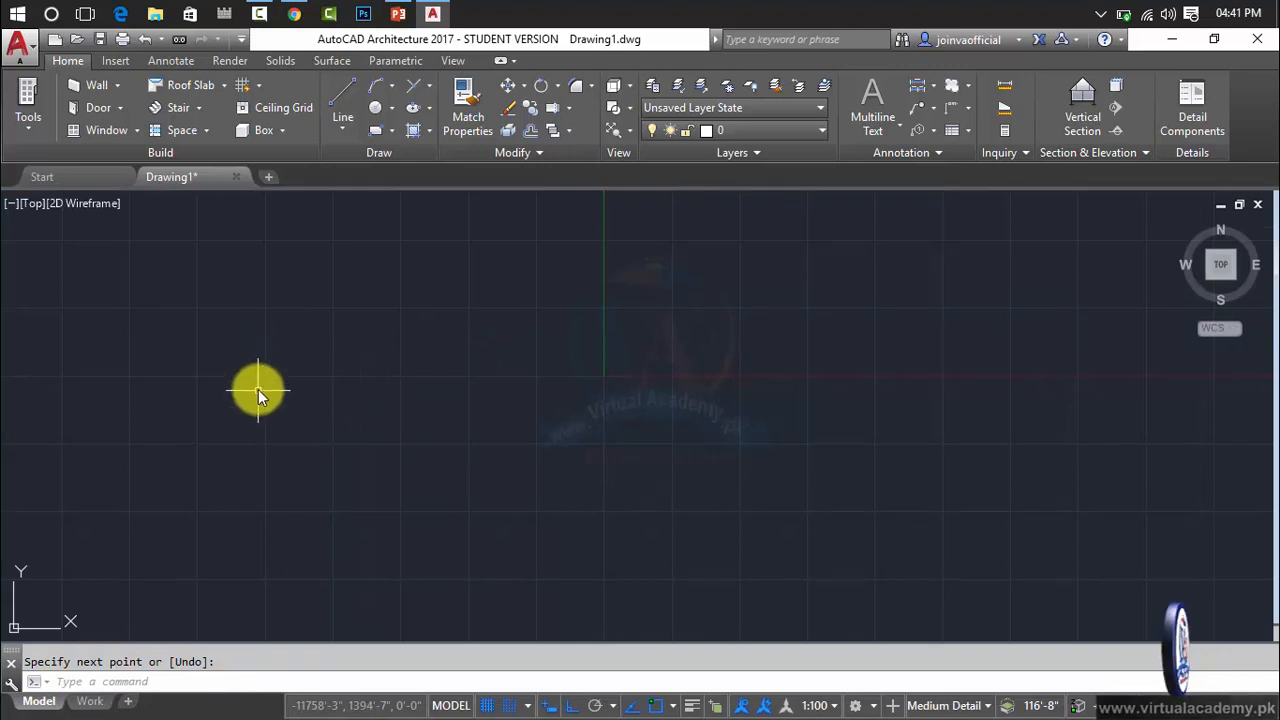
# Zoom with the All option to fit the whole drawing, including the short line, in view.
pyautogui.write('z')
pyautogui.press('Return')
pyautogui.write('a')
pyautogui.press('Return')
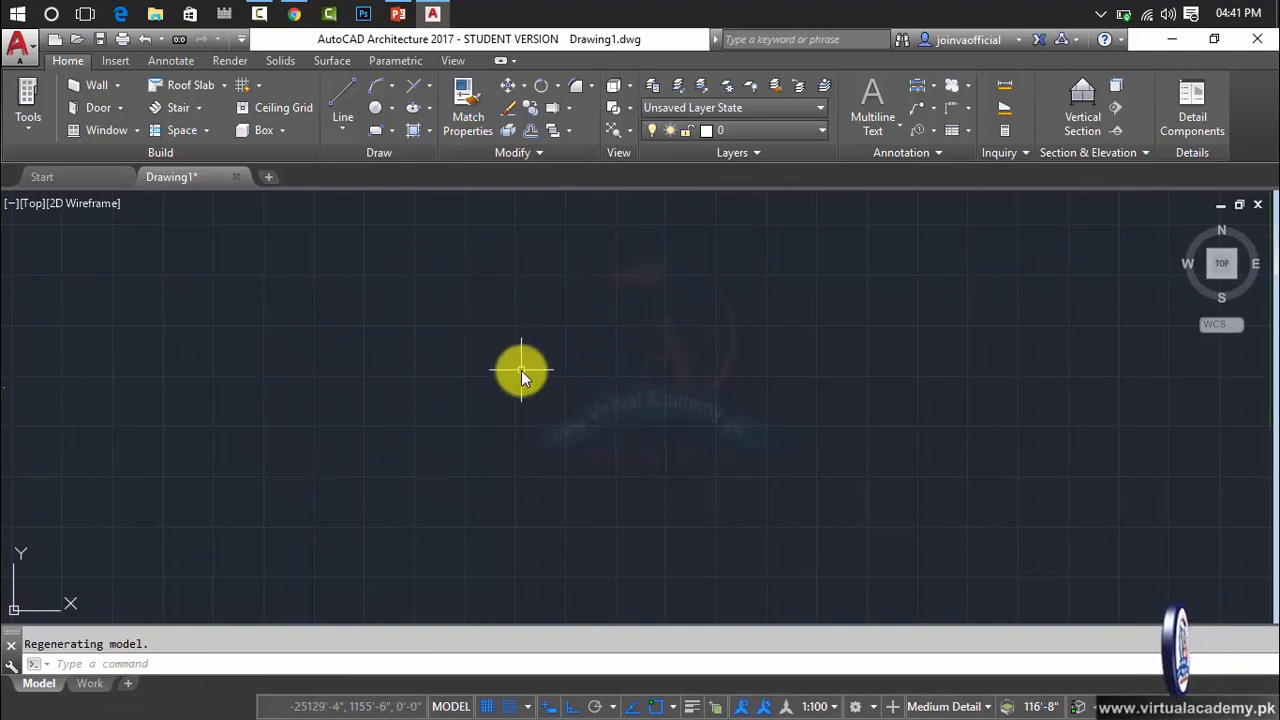
# Zoom with the Extents option so the 10' line fills the drawing view.
pyautogui.press('Escape')
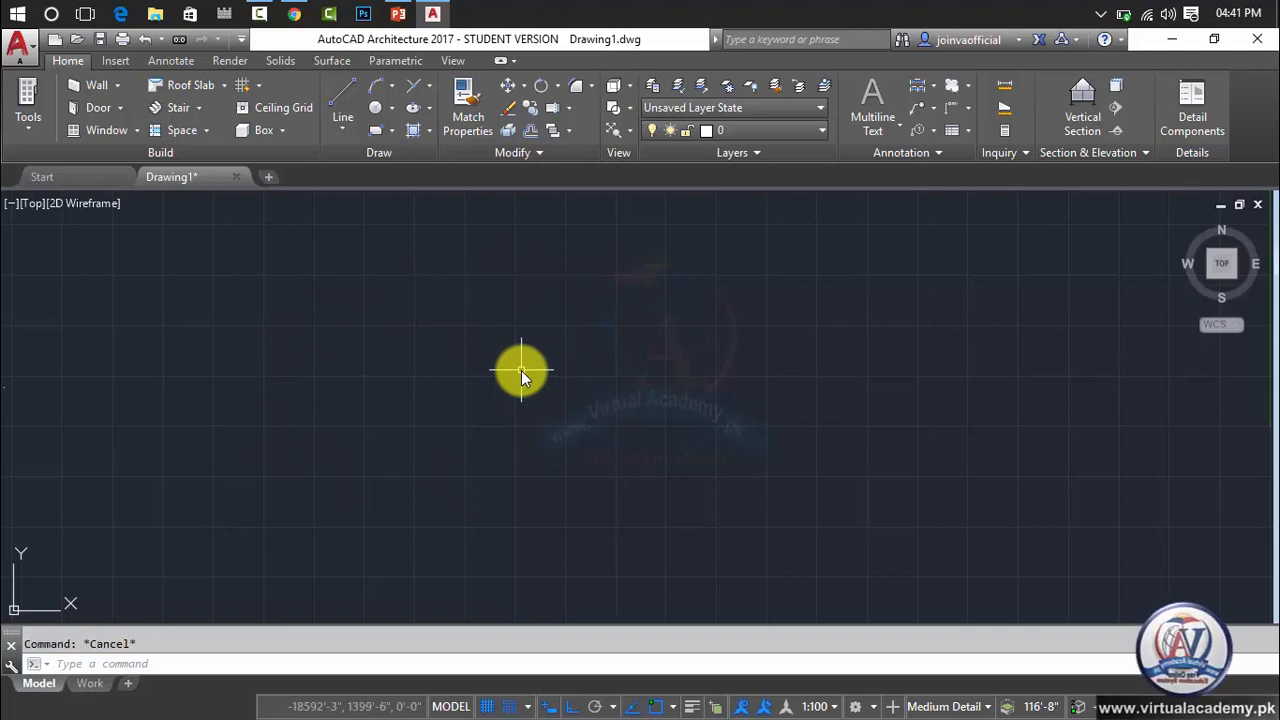
pyautogui.write('z')
pyautogui.press('Return')
pyautogui.write('e')
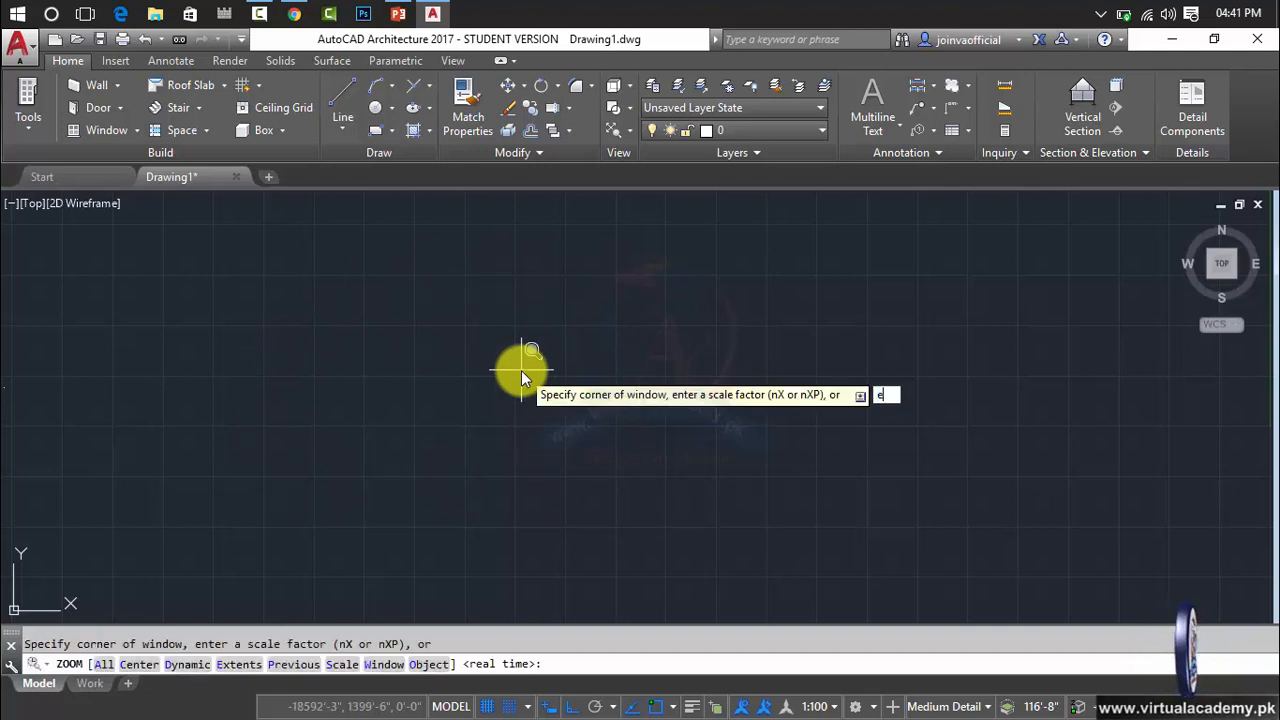
pyautogui.press('Return')
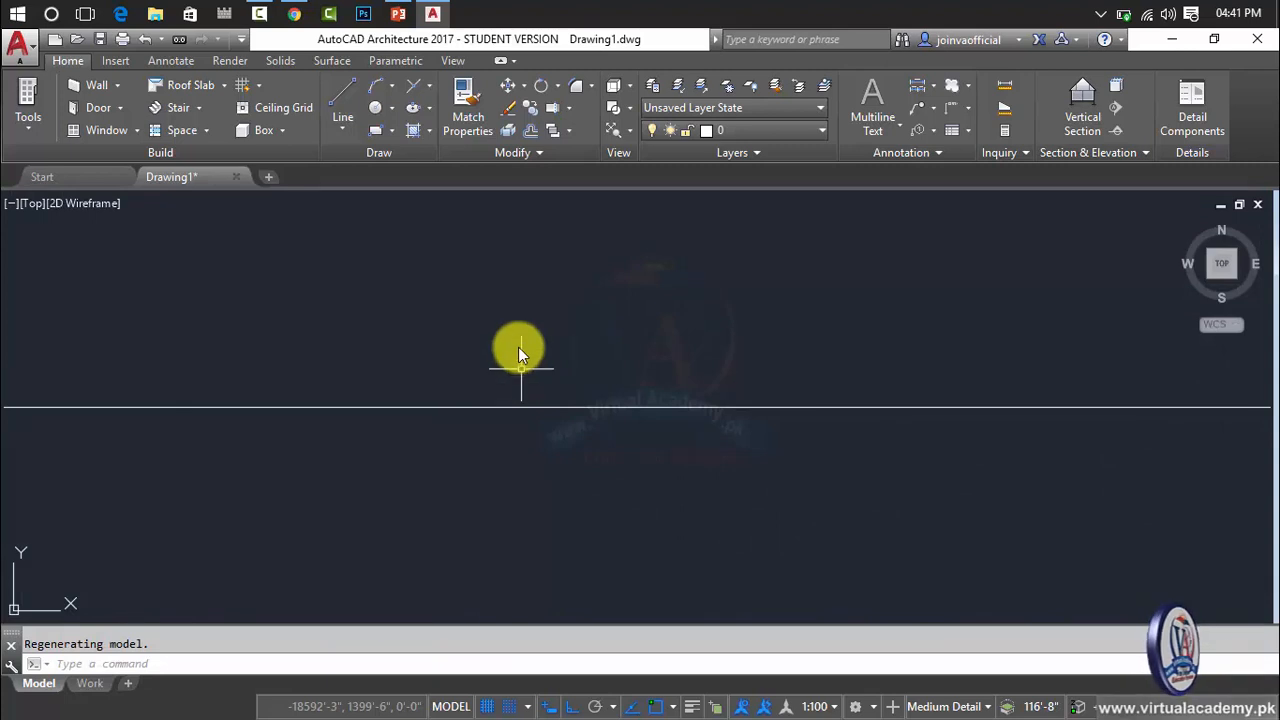
# Zoom far out from the line until it is a tiny dot, and fit it again with Zoom Extents.
pyautogui.scroll(-2, 525, 349)
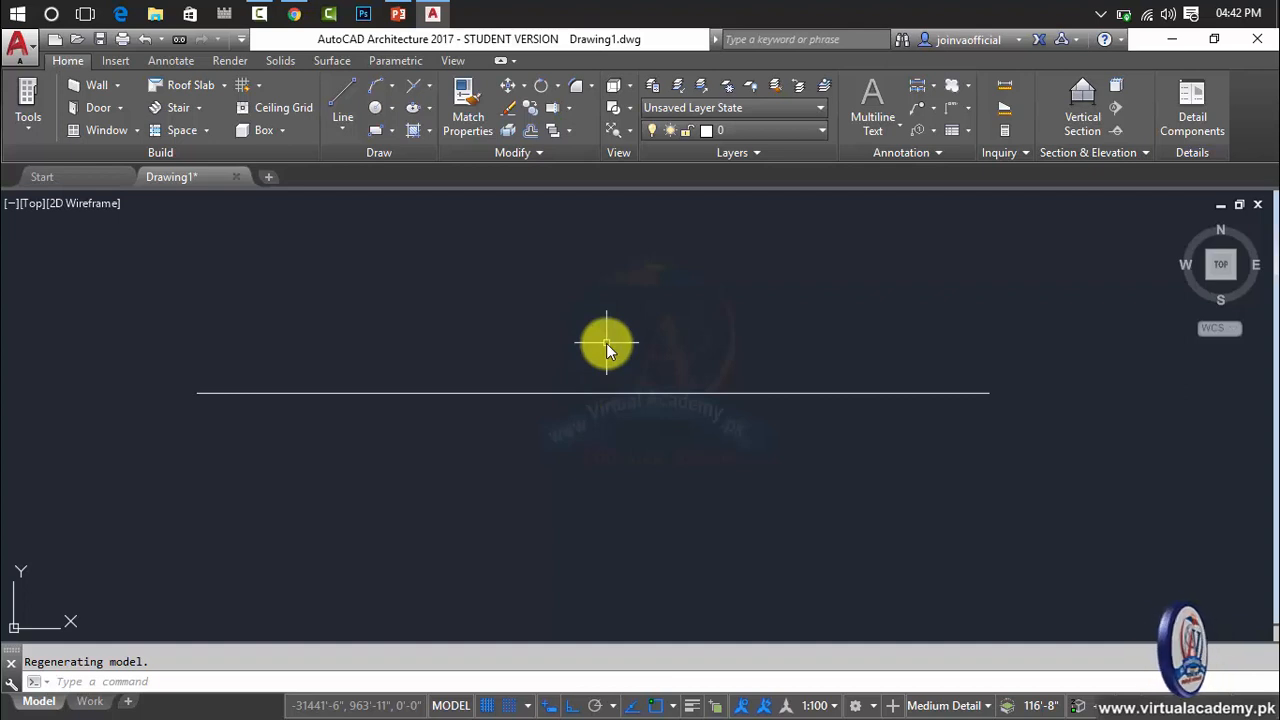
pyautogui.scroll(-6, 606, 343)
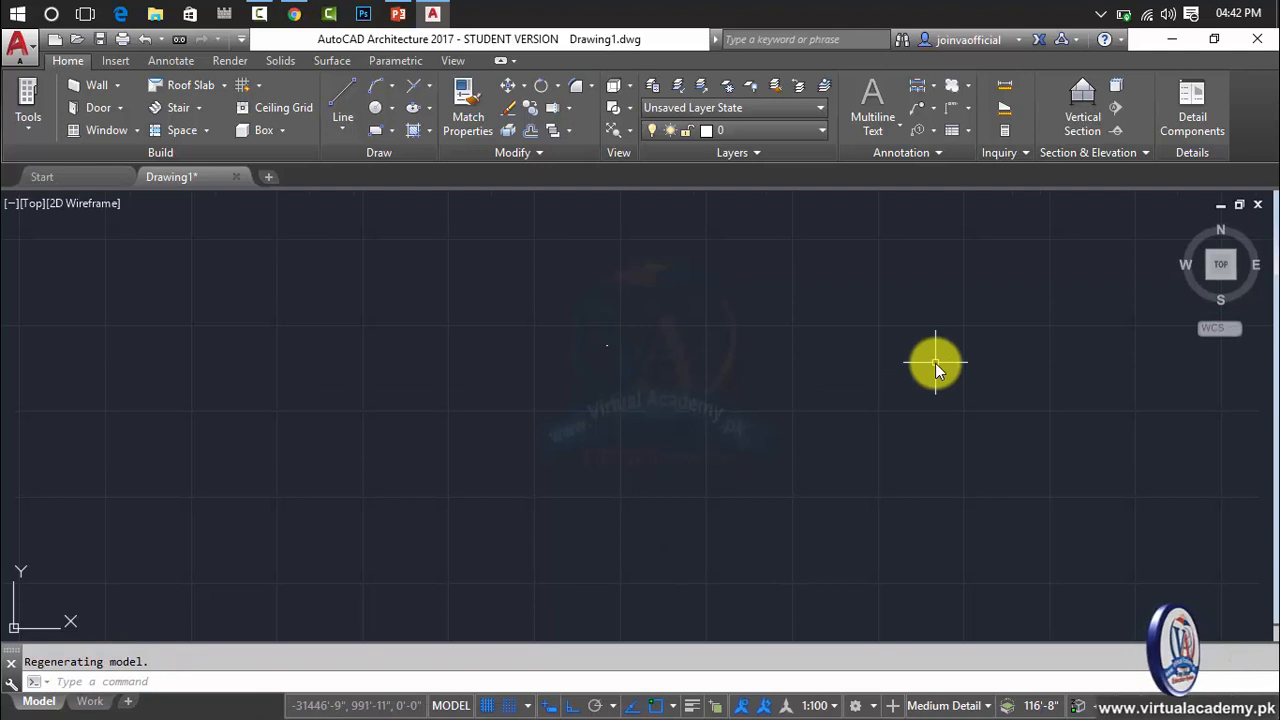
pyautogui.write('z')
pyautogui.press('Return')
pyautogui.write('e')
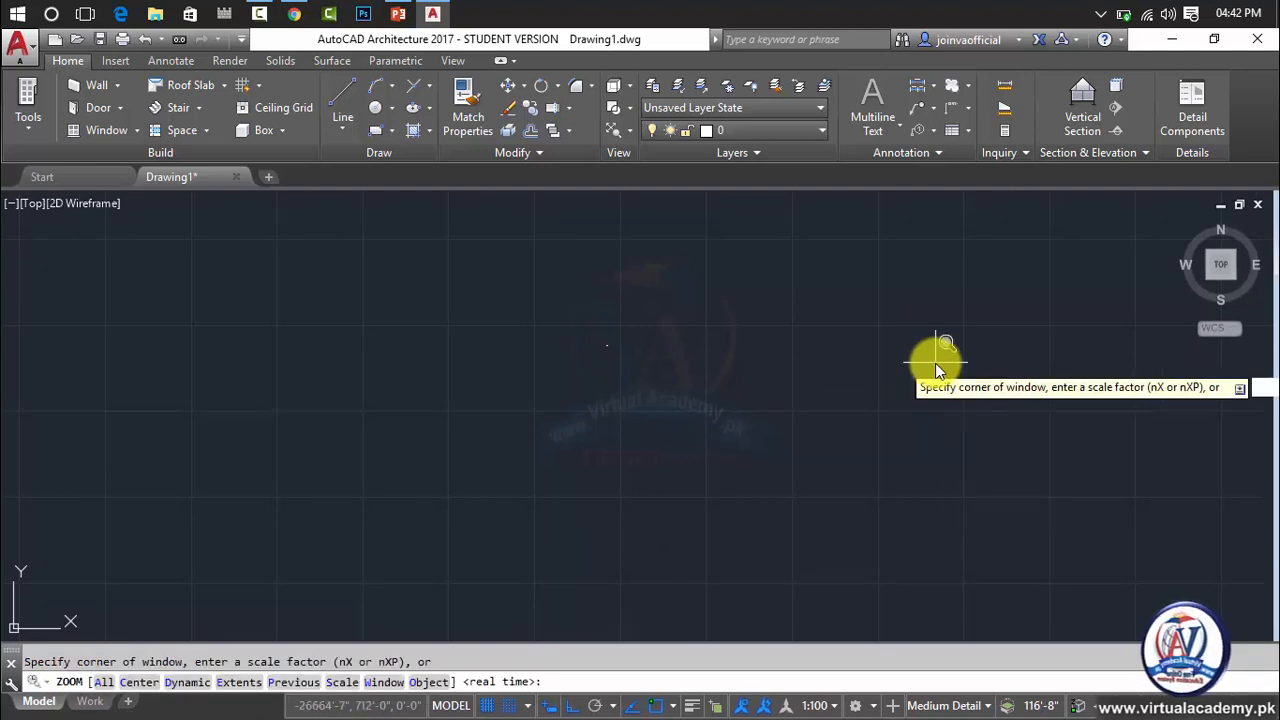
pyautogui.press('Return')
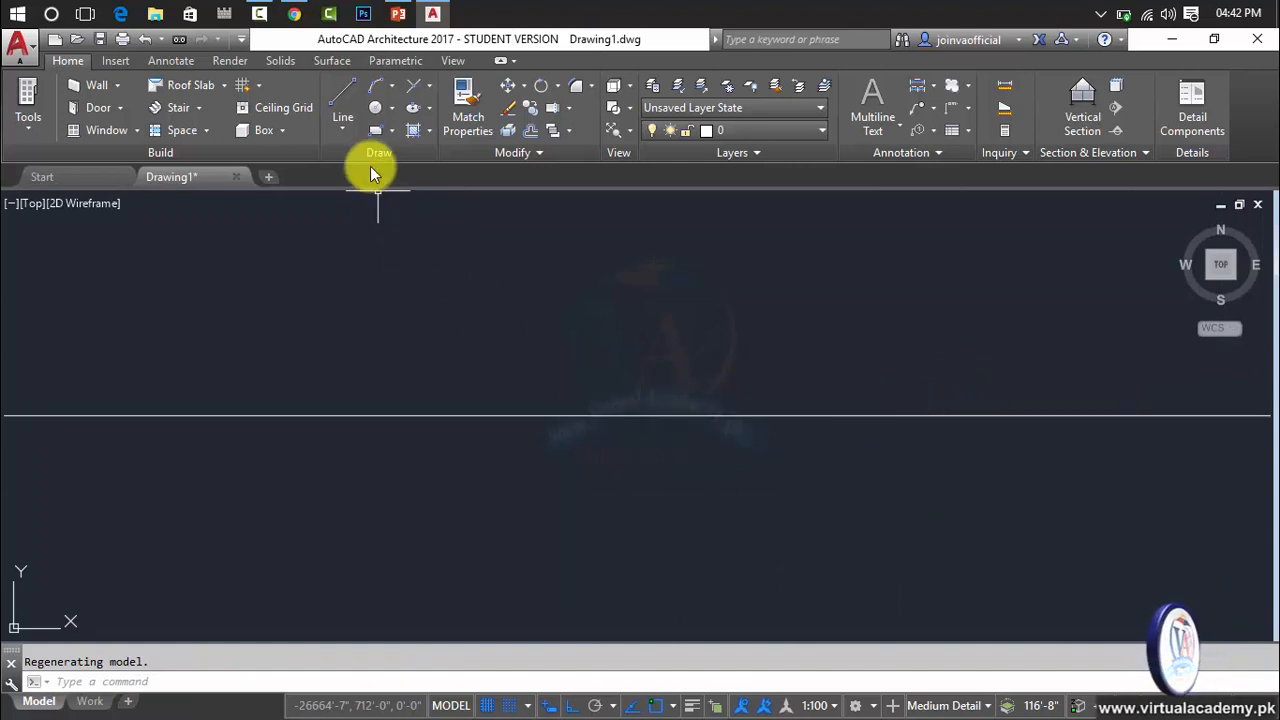
pyautogui.click(343, 127)
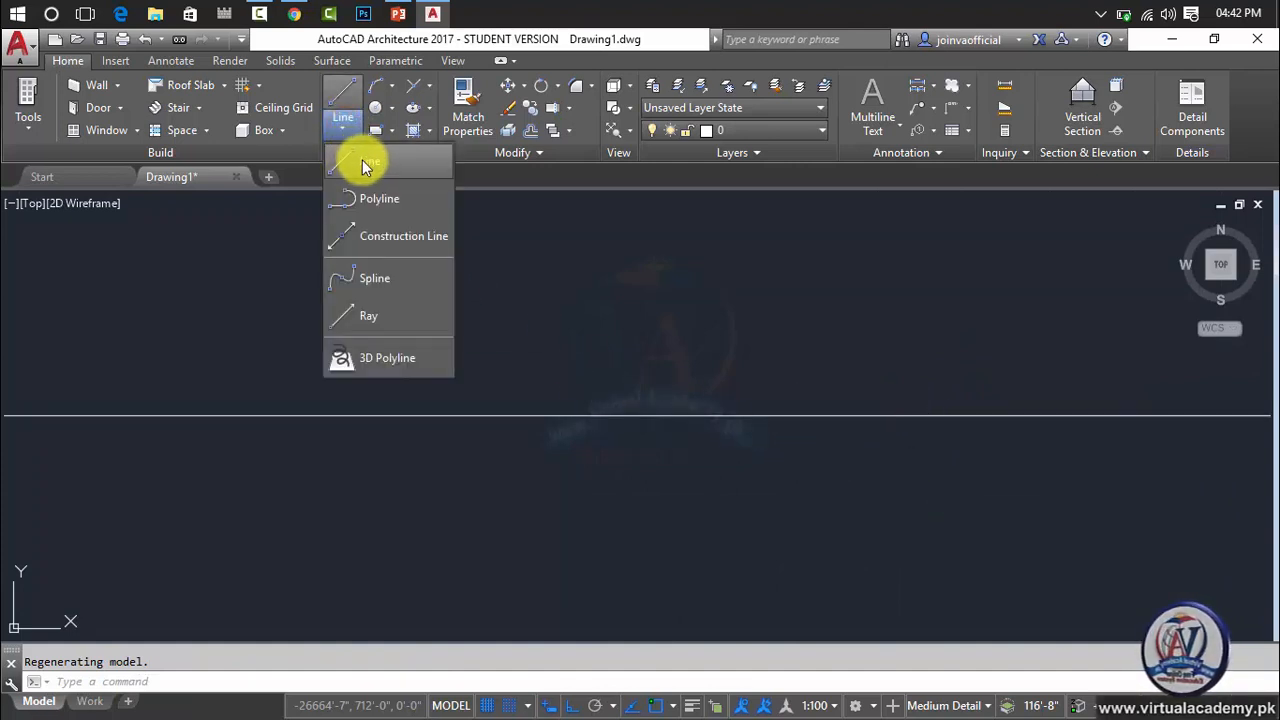
pyautogui.press('Escape')
pyautogui.press('Escape')
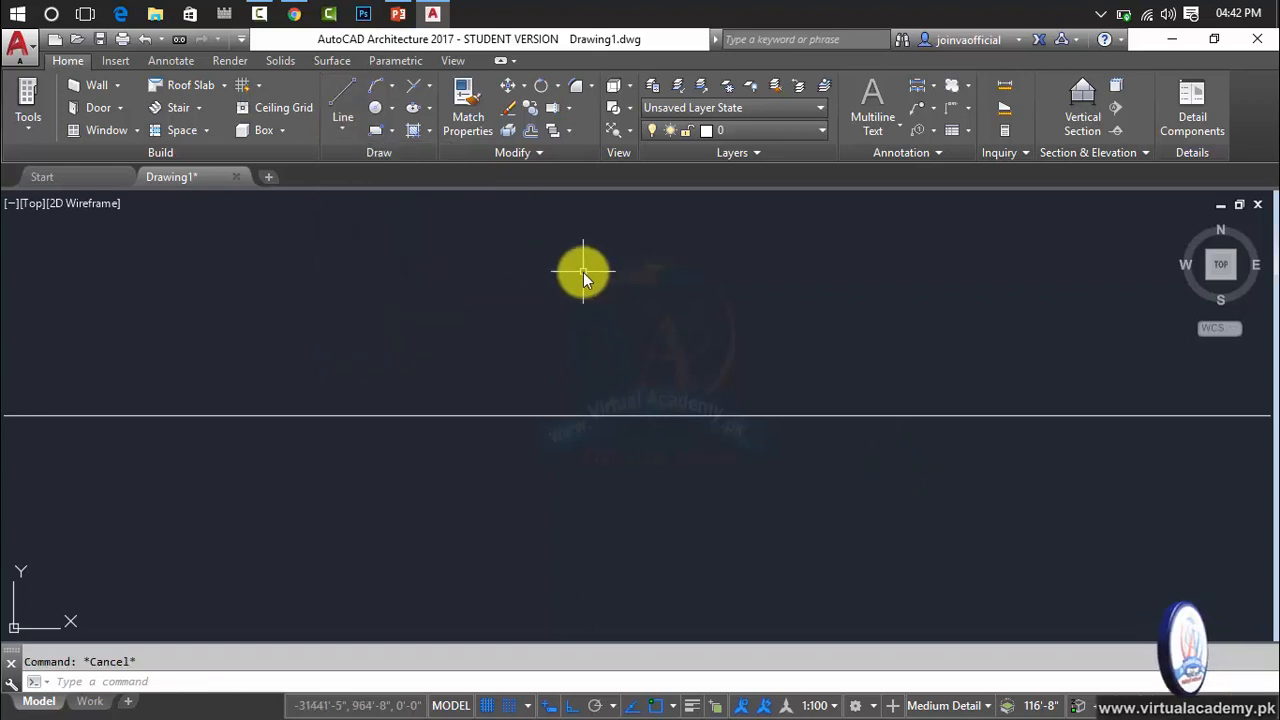
# Draw two connected lines starting at about -31444', 964' above the 10' line: 5' in the positive X direction and 5' straight down.
pyautogui.write('L')
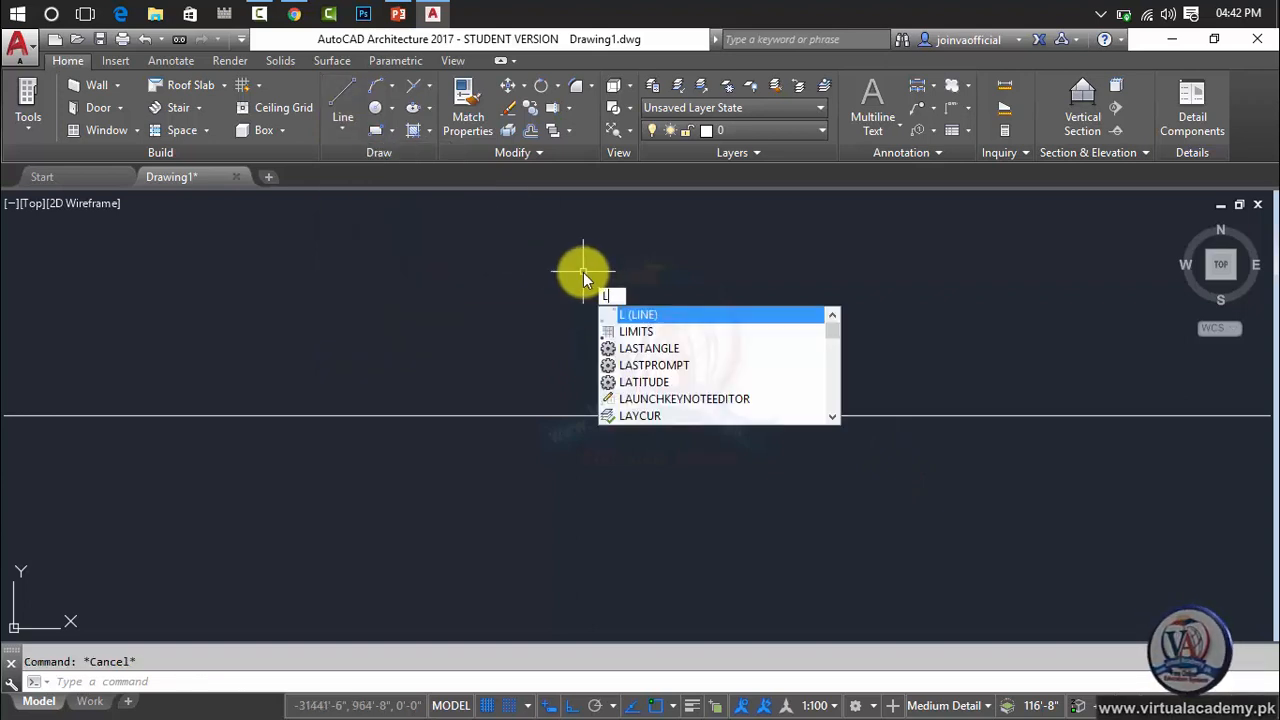
pyautogui.press('Return')
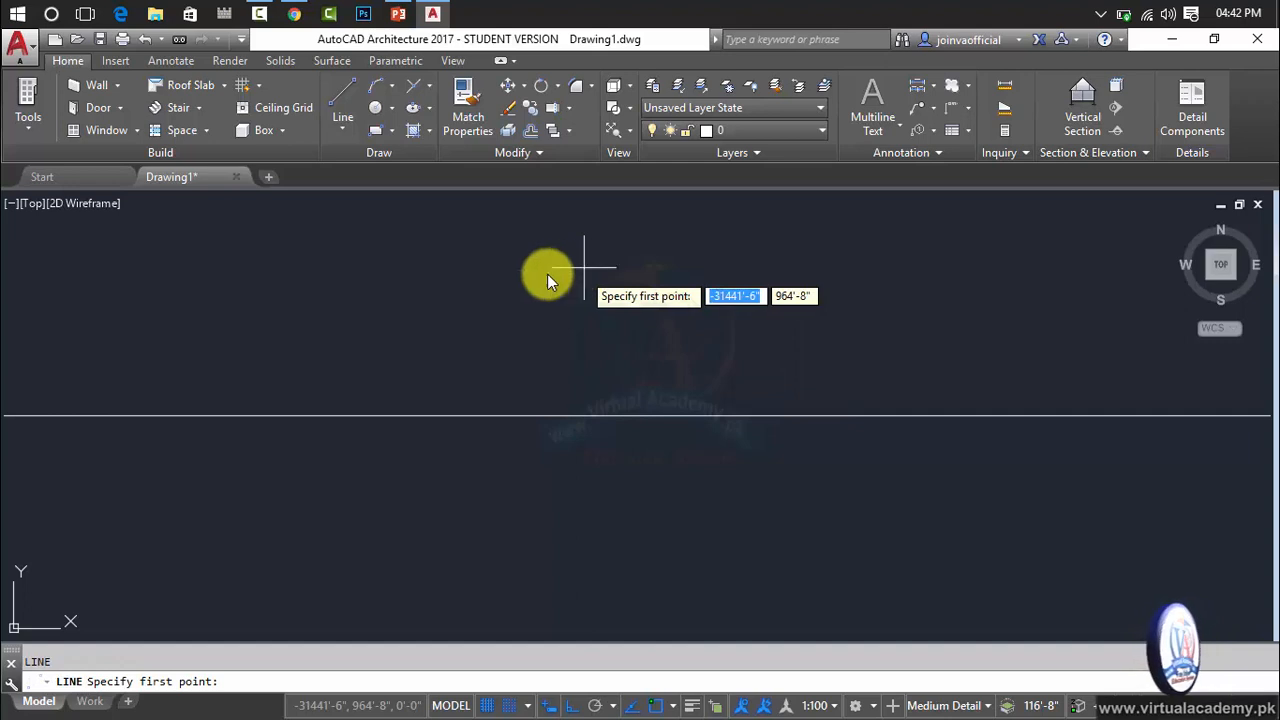
pyautogui.click(257, 310)
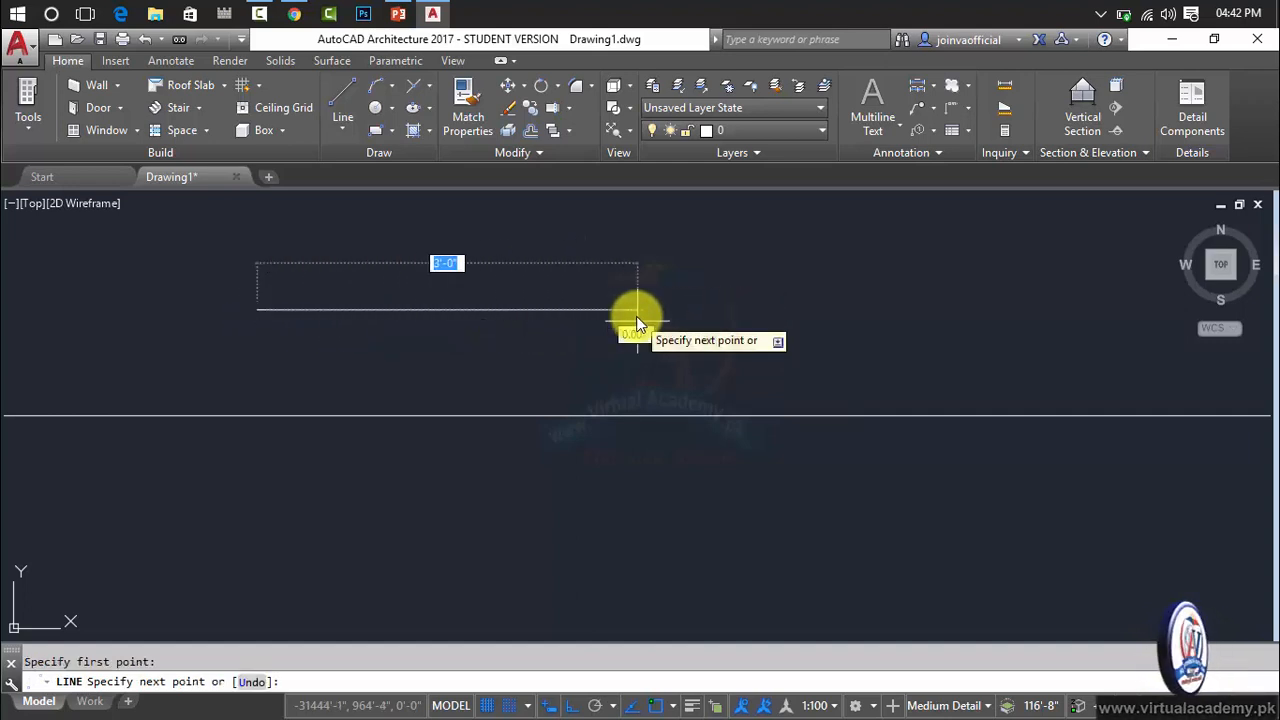
pyautogui.write("5'")
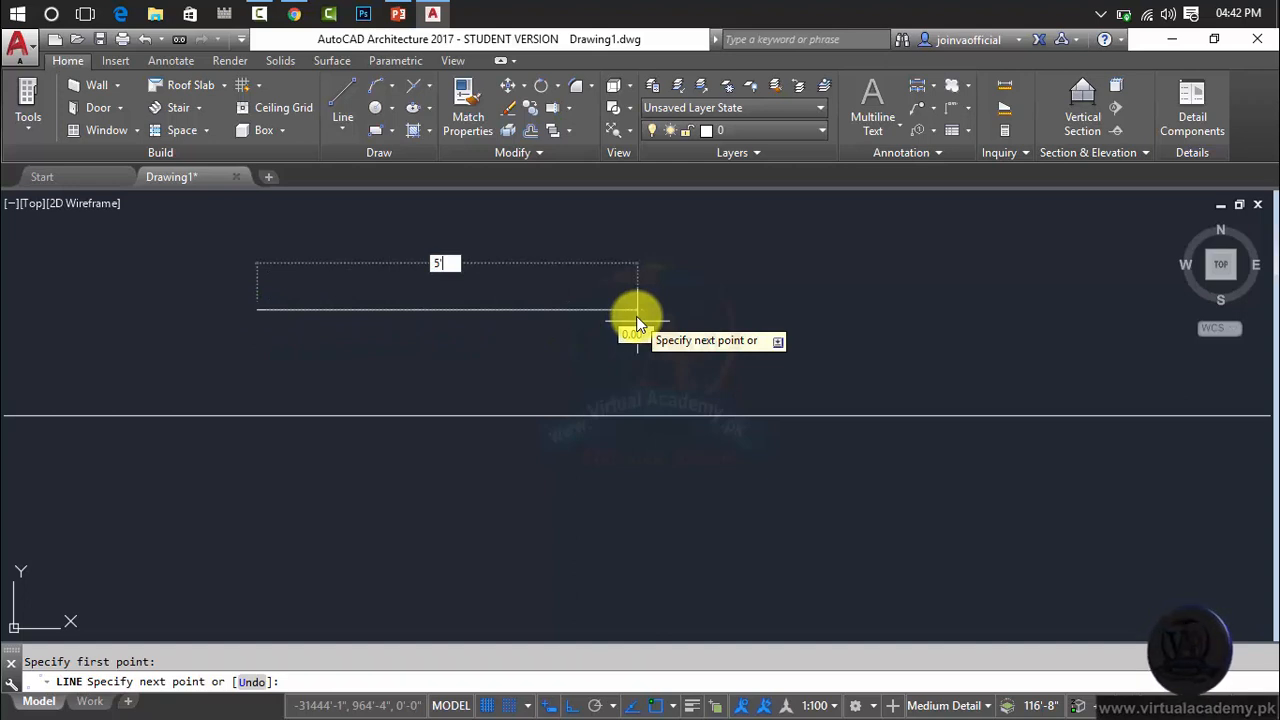
pyautogui.press('Return')
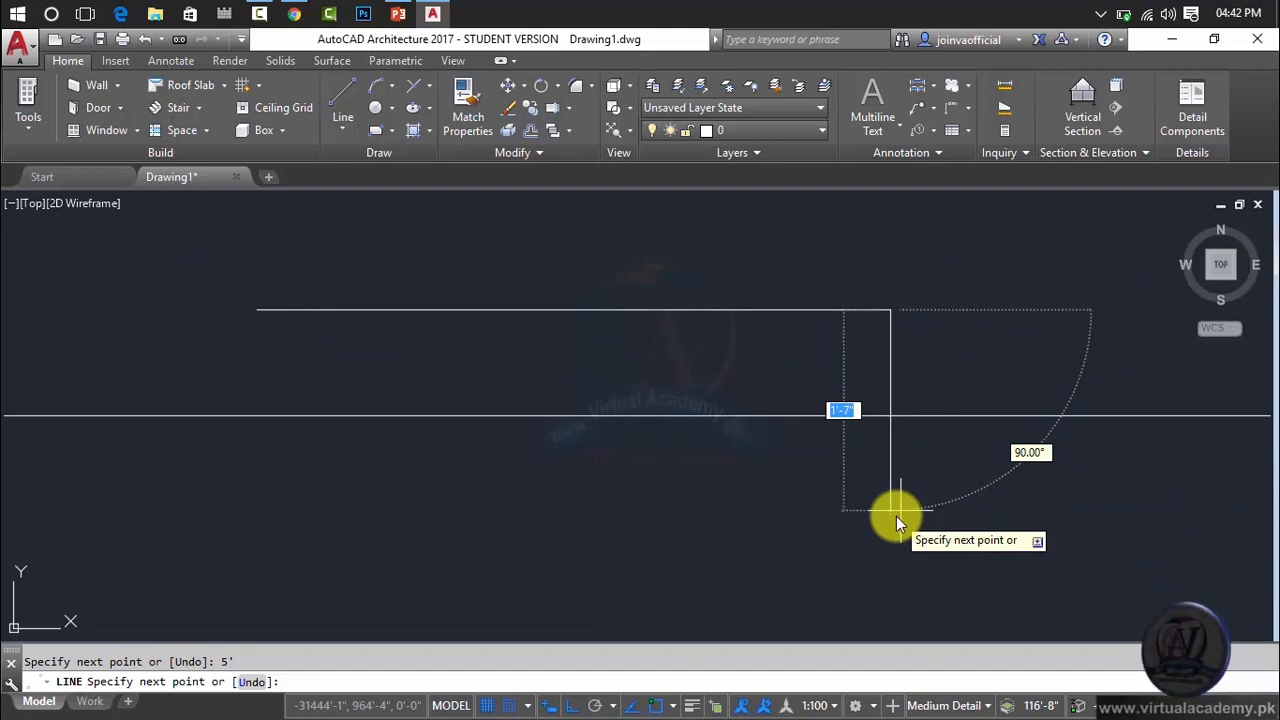
pyautogui.write("5'")
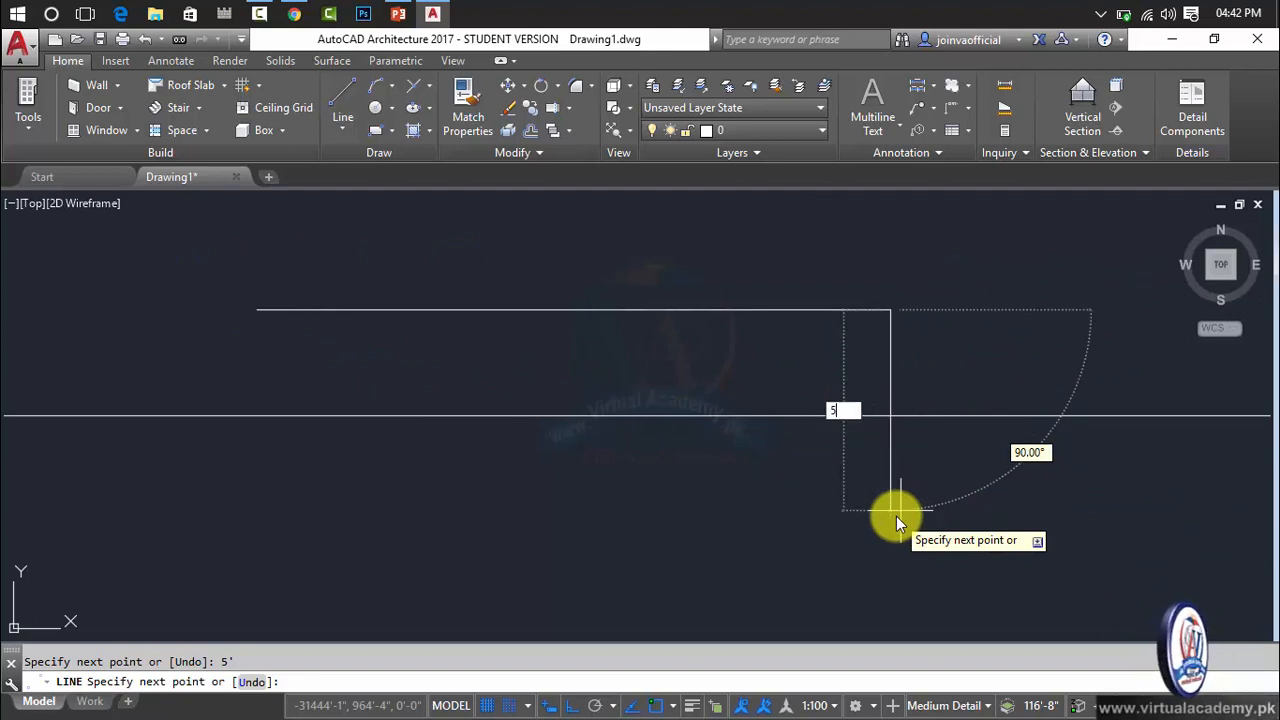
pyautogui.press('Return')
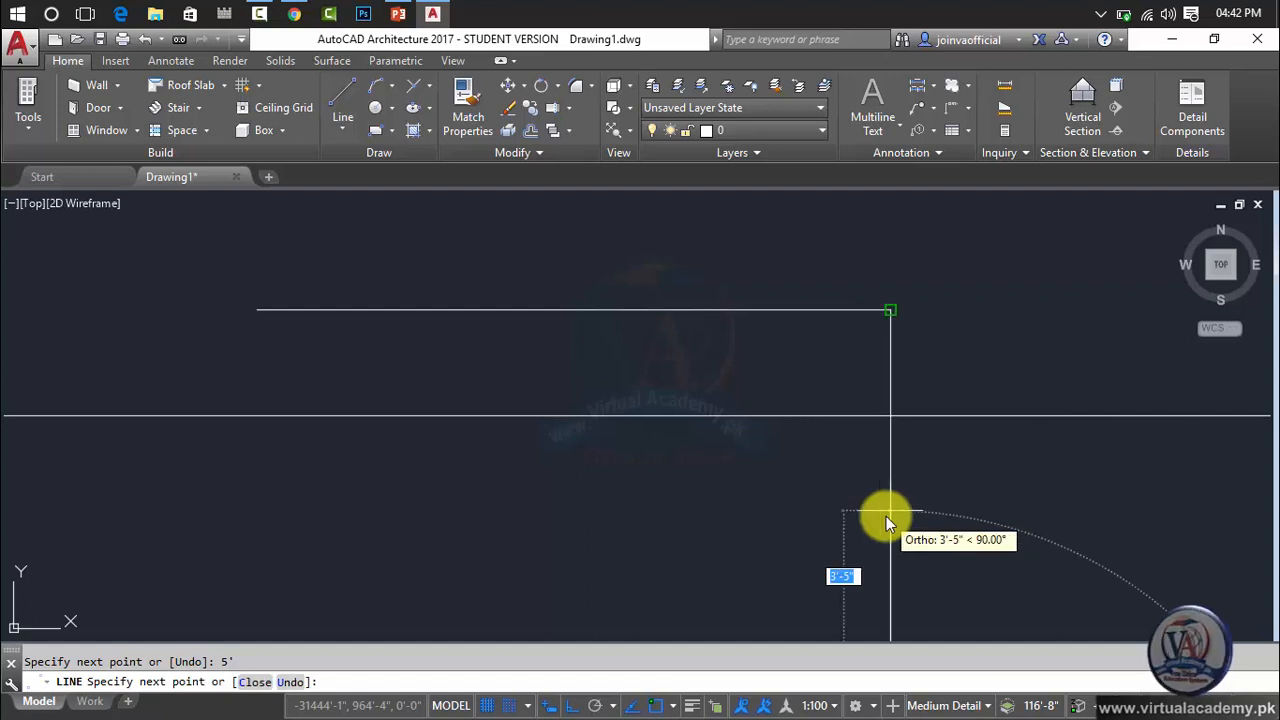
pyautogui.scroll(-3, 885, 516)
pyautogui.moveTo(885, 516); pyautogui.dragTo(870, 436, button='middle')
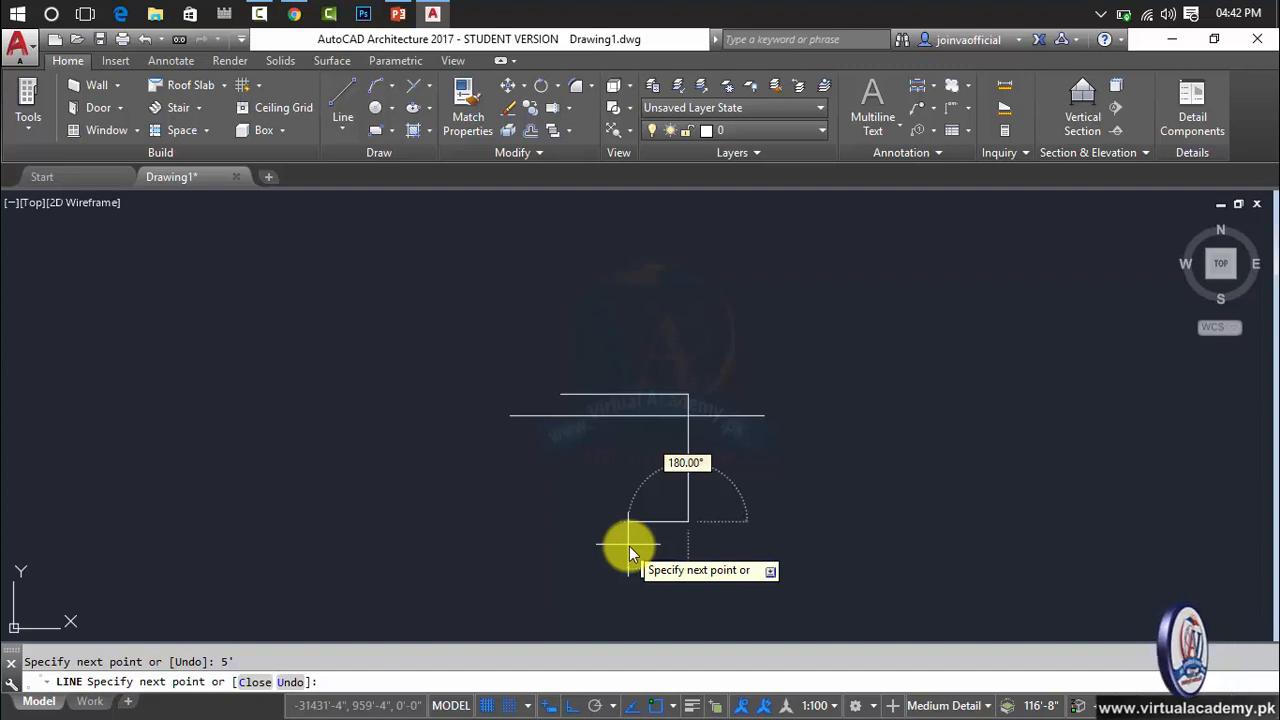
pyautogui.press('Escape')
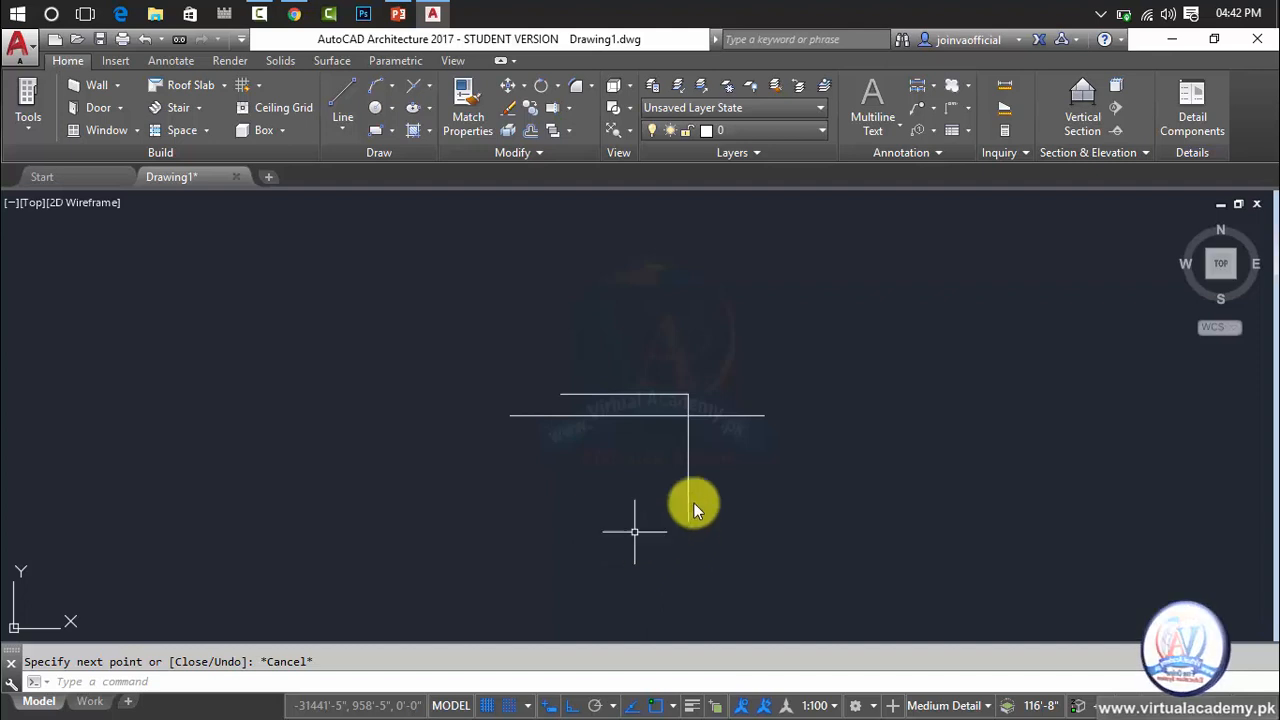
pyautogui.scroll(4, 671, 406)
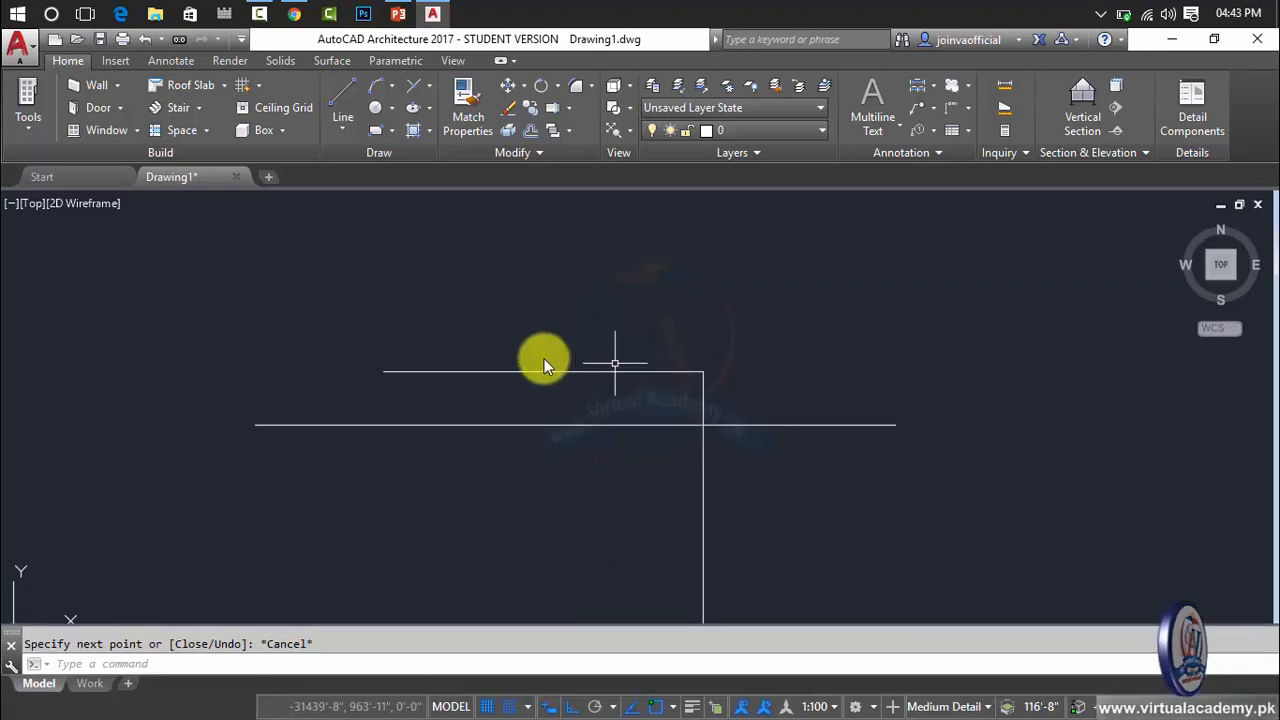
pyautogui.scroll(-2, 720, 490)
pyautogui.scroll(-2, 704, 430)
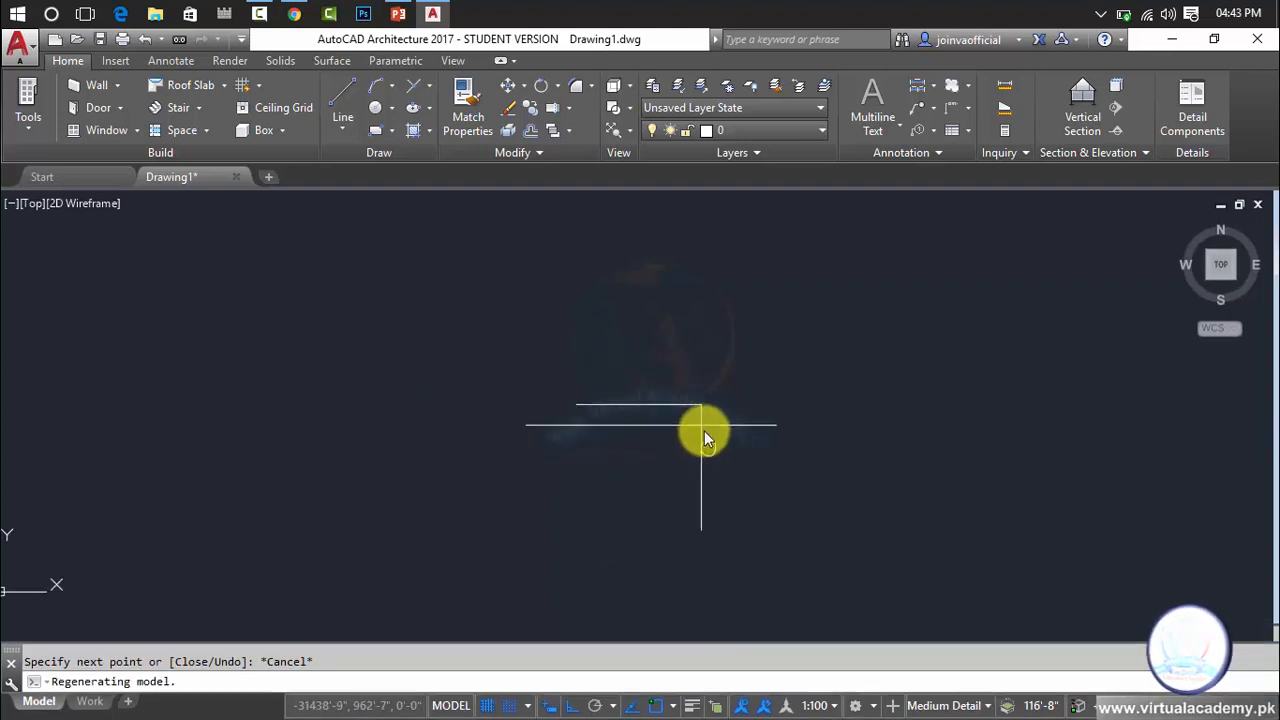
pyautogui.press('Escape')
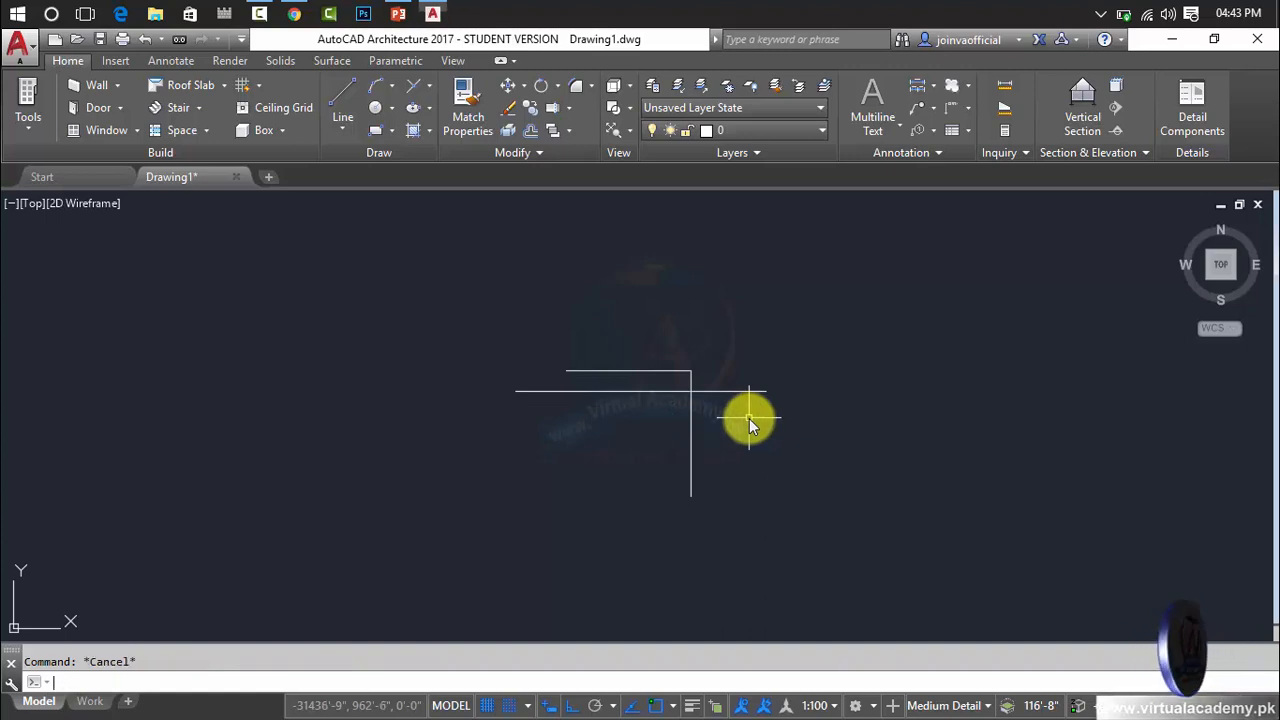
# Open the Windows On-Screen Keyboard and move its window down a little over the drawing.
pyautogui.press('super')
pyautogui.write('onsc')
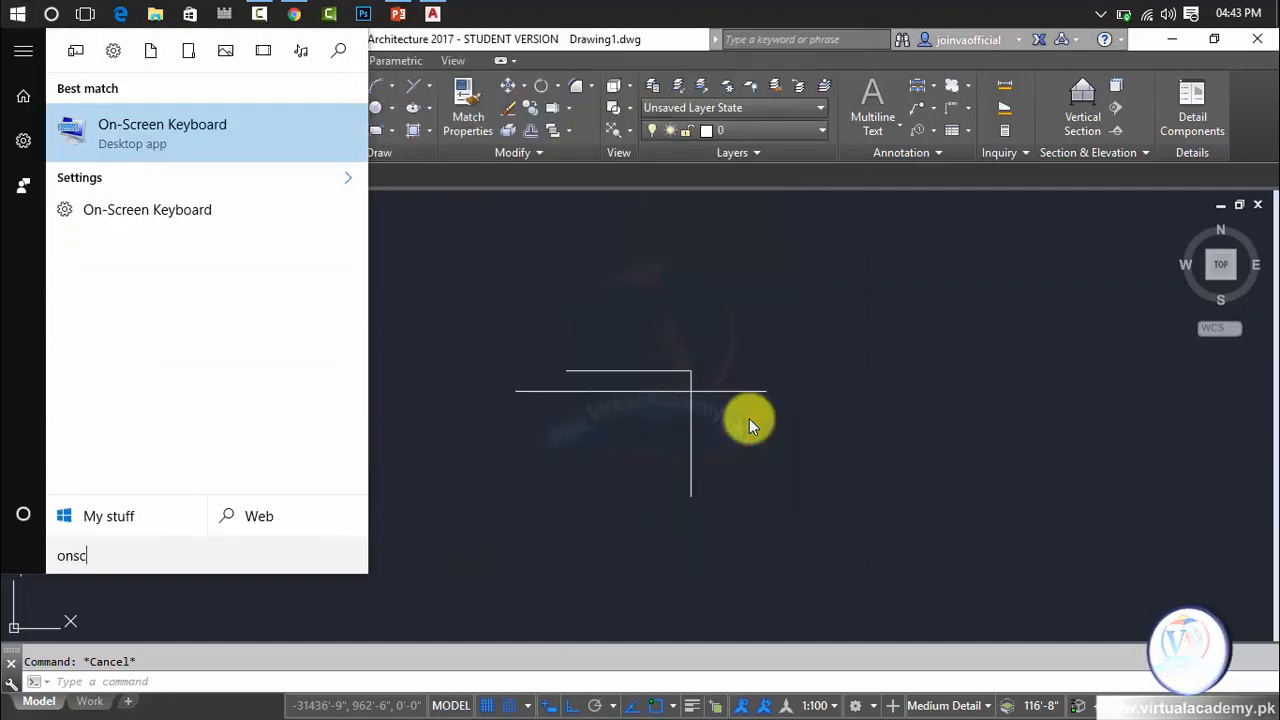
pyautogui.press('Return')
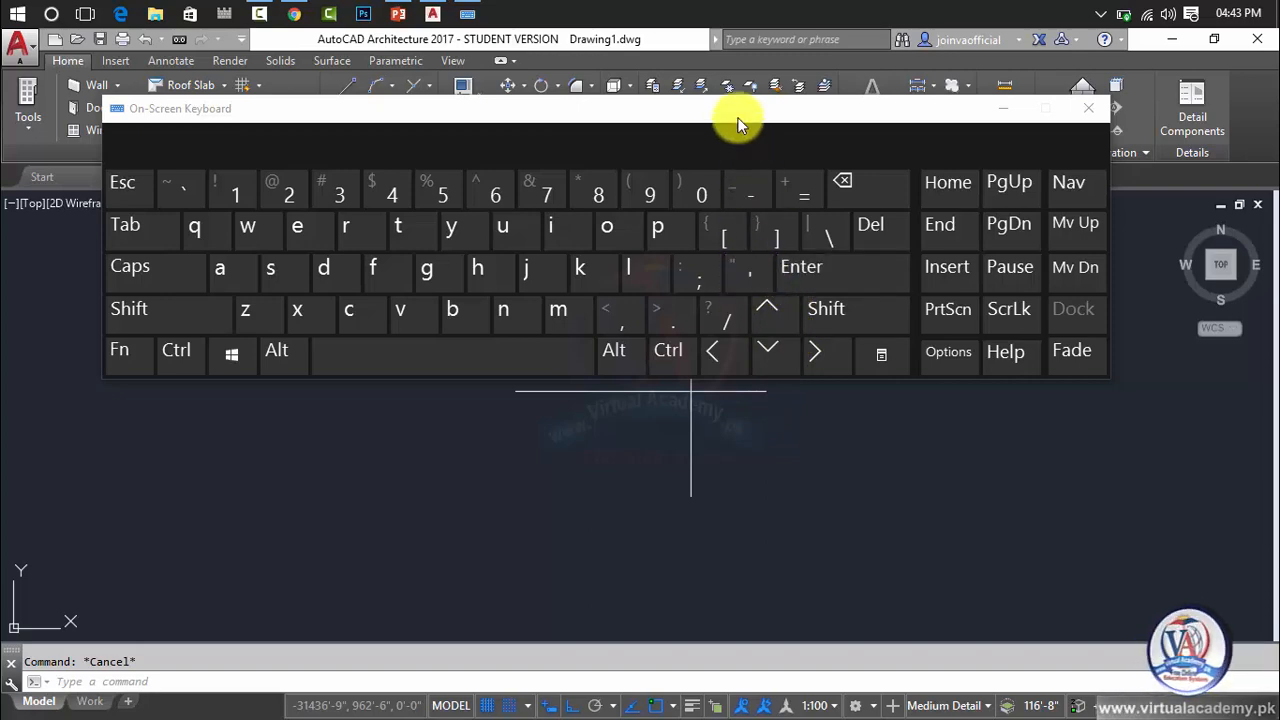
pyautogui.moveTo(740, 126); pyautogui.dragTo(764, 208)
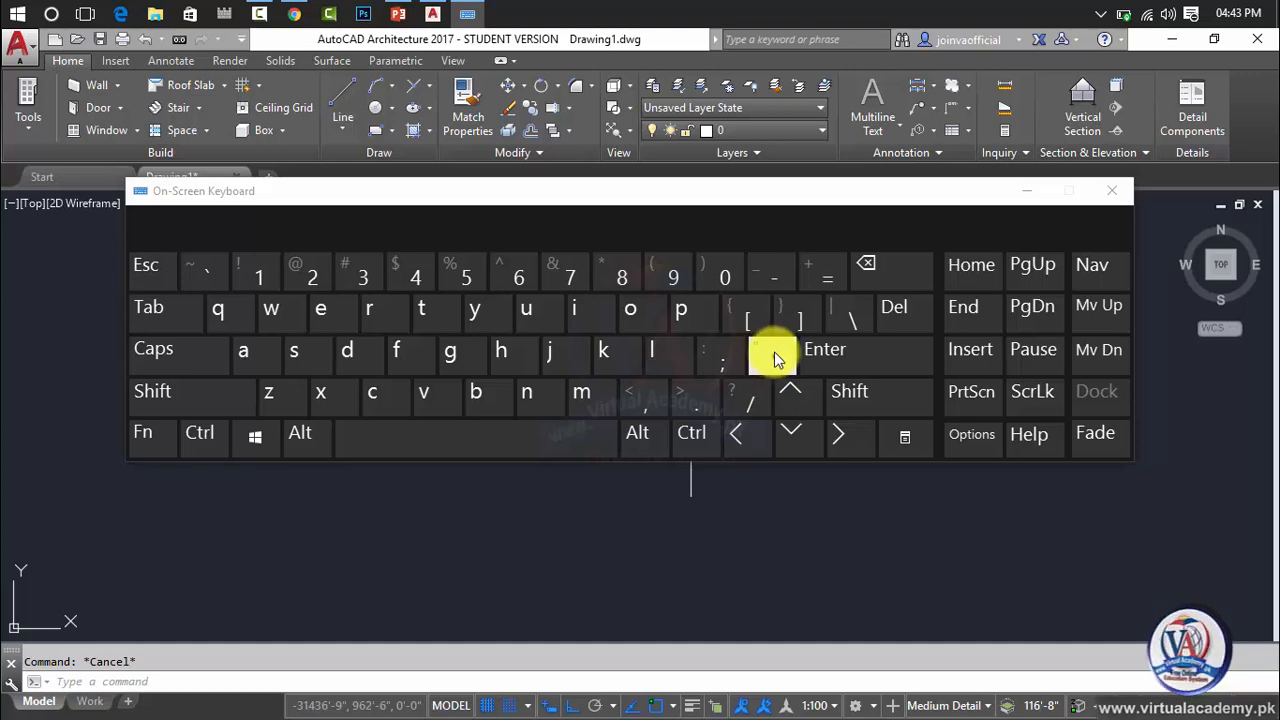
# Open Notepad maximized and move the On-Screen Keyboard down to leave room for text above it.
pyautogui.press('super')
pyautogui.write('note')
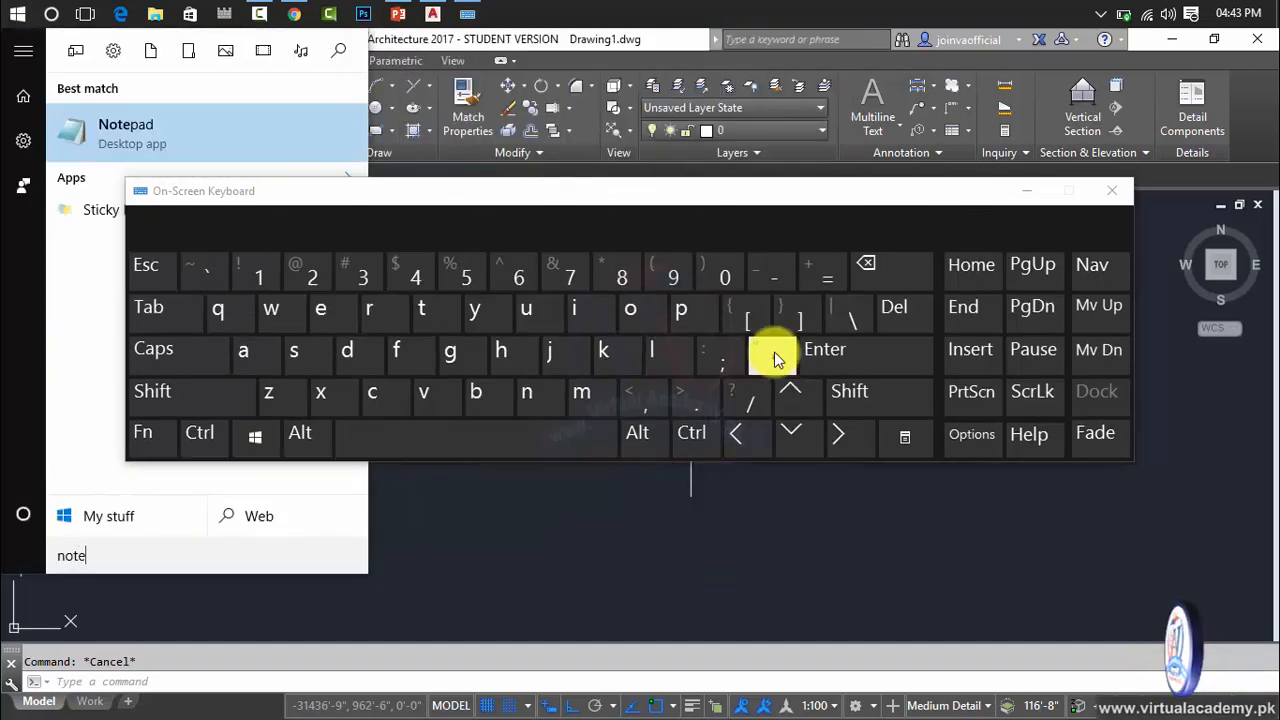
pyautogui.press('Return')
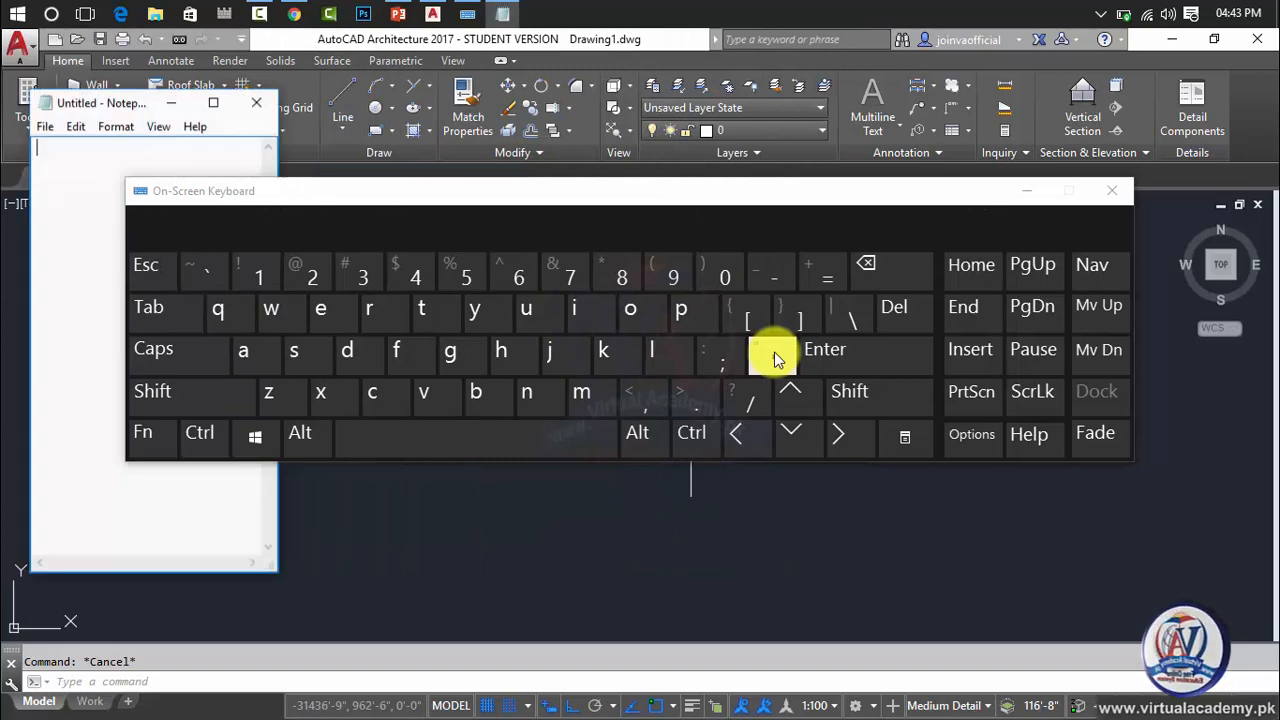
pyautogui.click(213, 102)
pyautogui.click(320, 146)
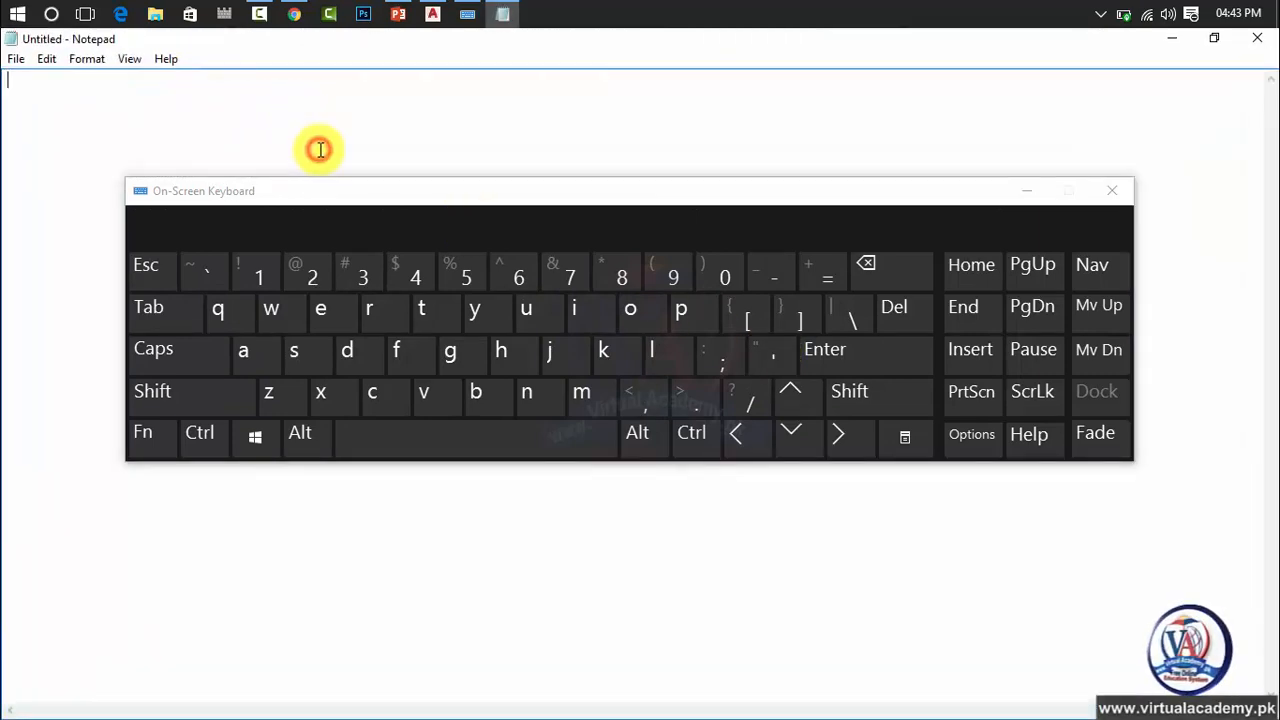
pyautogui.moveTo(360, 197); pyautogui.dragTo(321, 309)
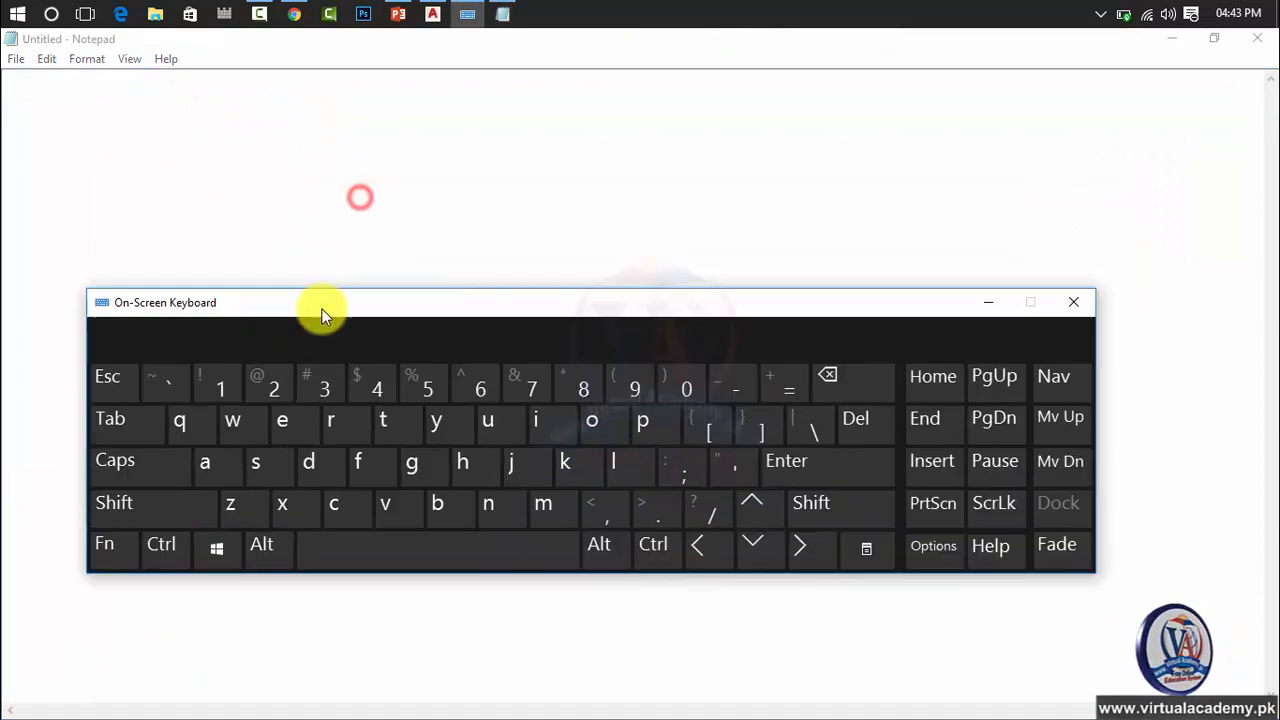
# Write L on the first line of the note and 10' below it after a blank line.
pyautogui.click(281, 161)
pyautogui.press('ctrl')
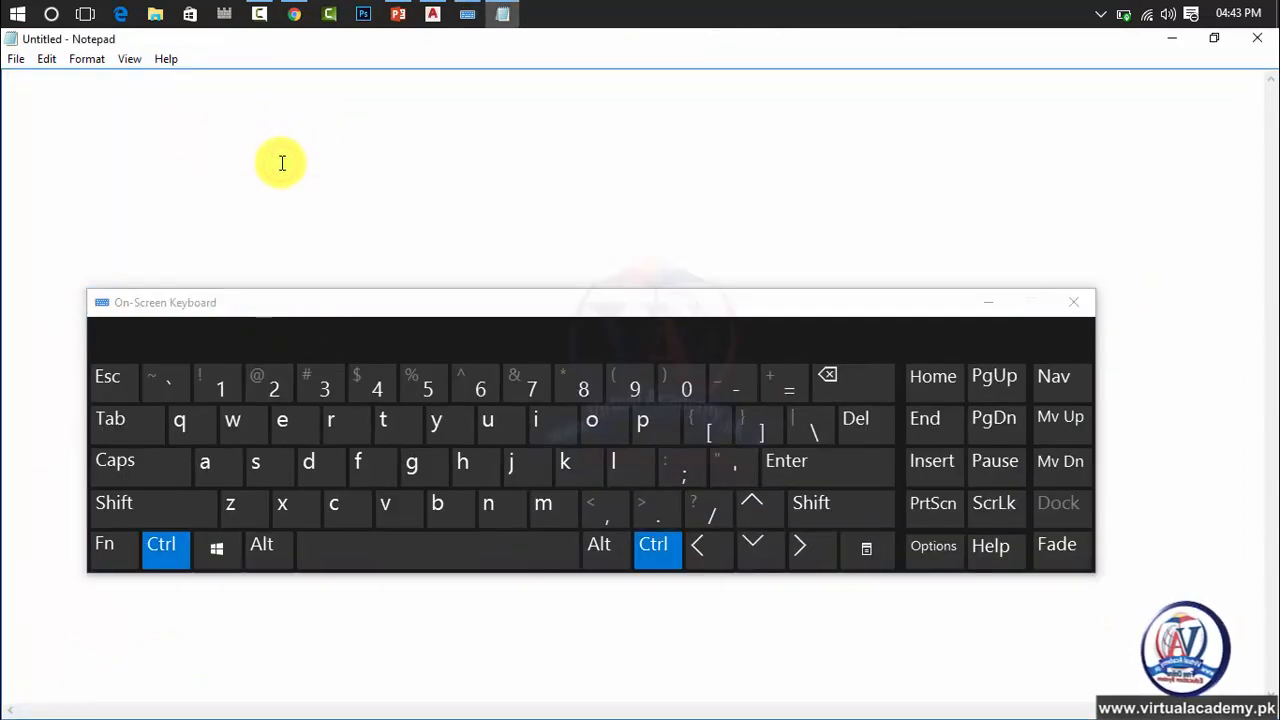
pyautogui.write('L')
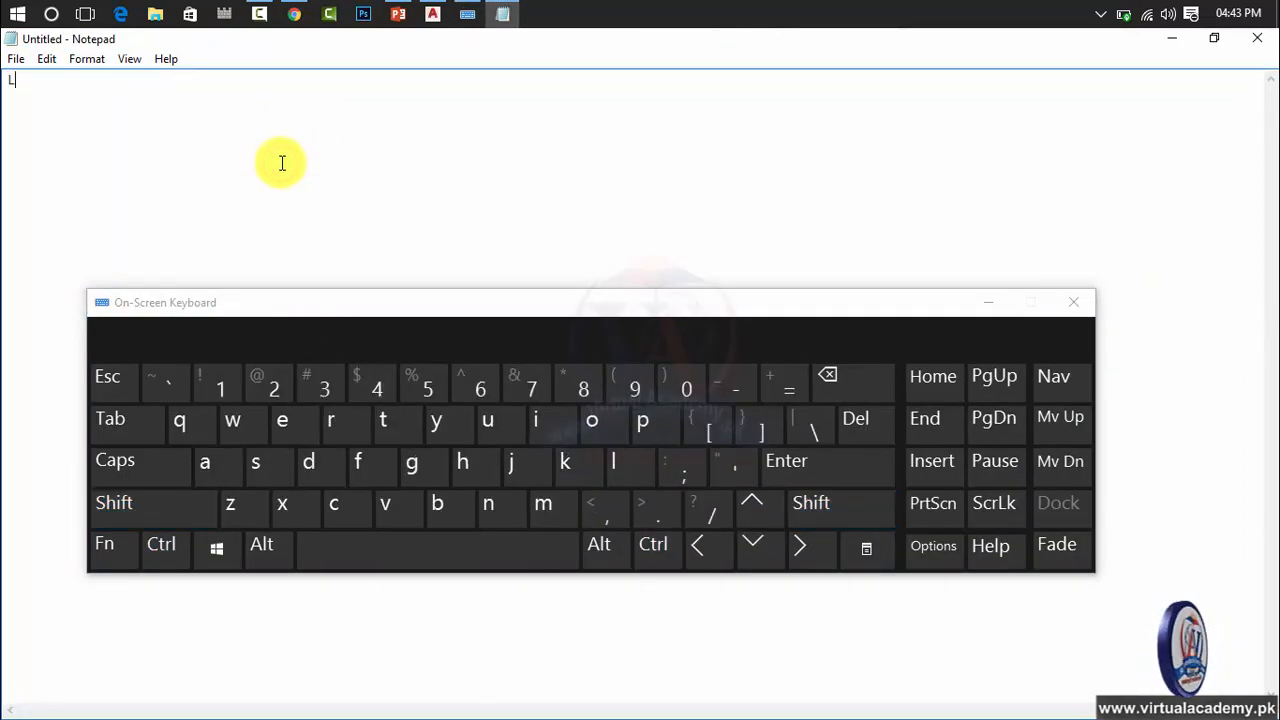
pyautogui.press('Return')
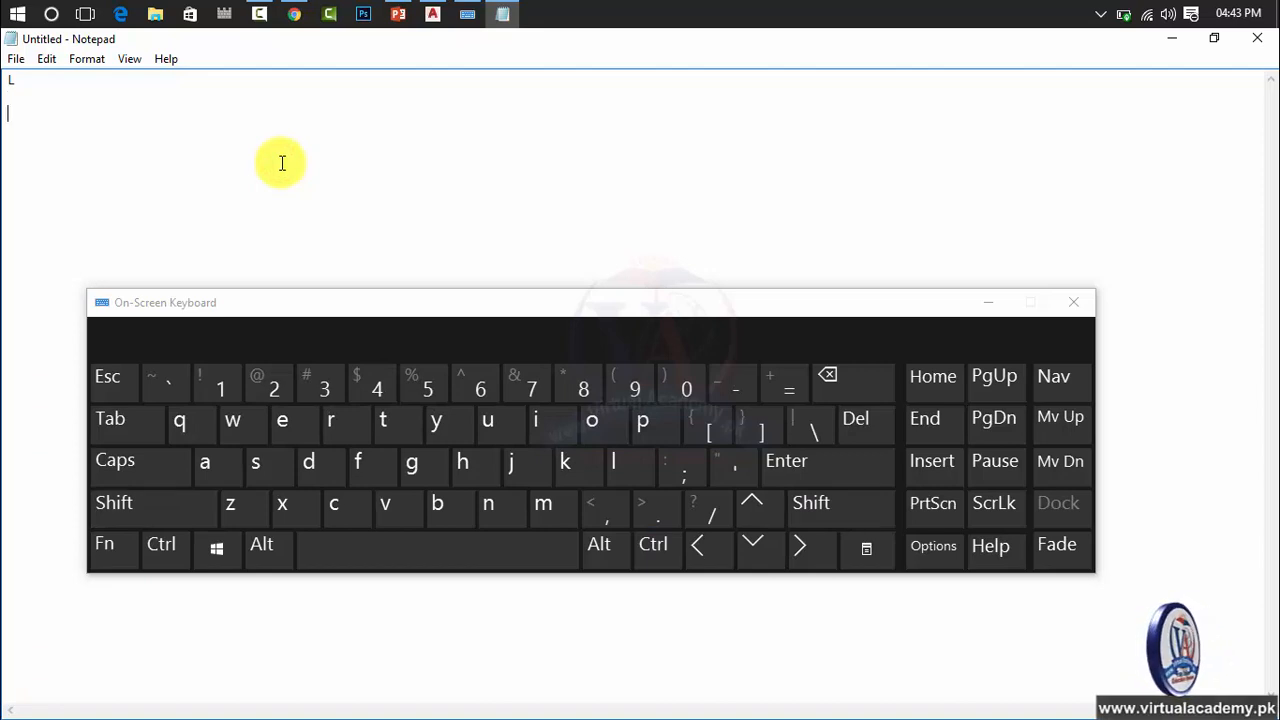
pyautogui.write('10')
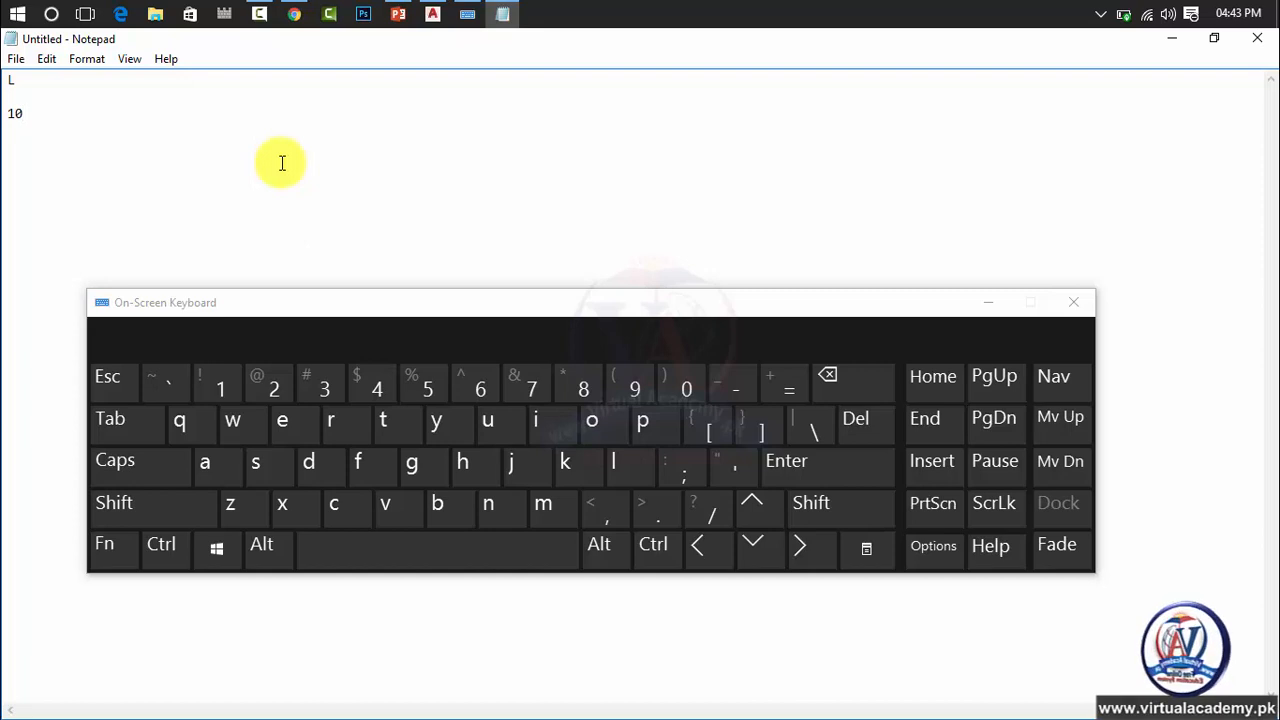
pyautogui.press('shift')
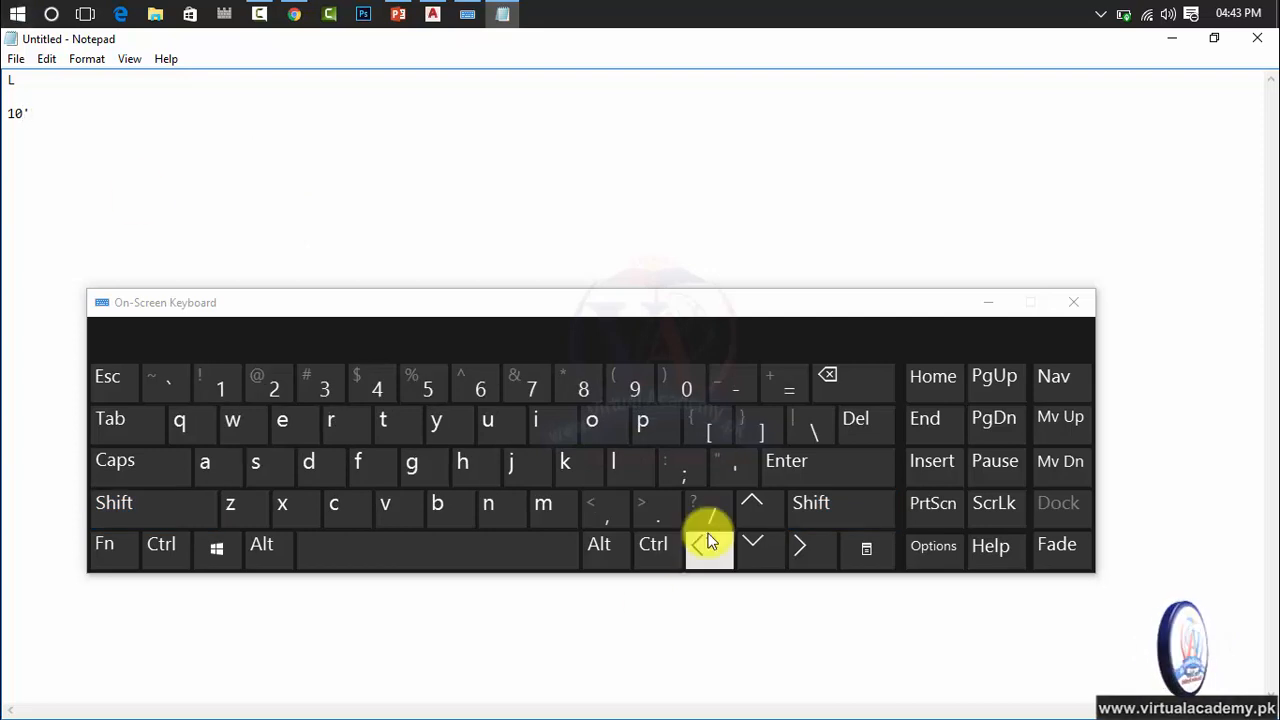
pyautogui.click(724, 468)
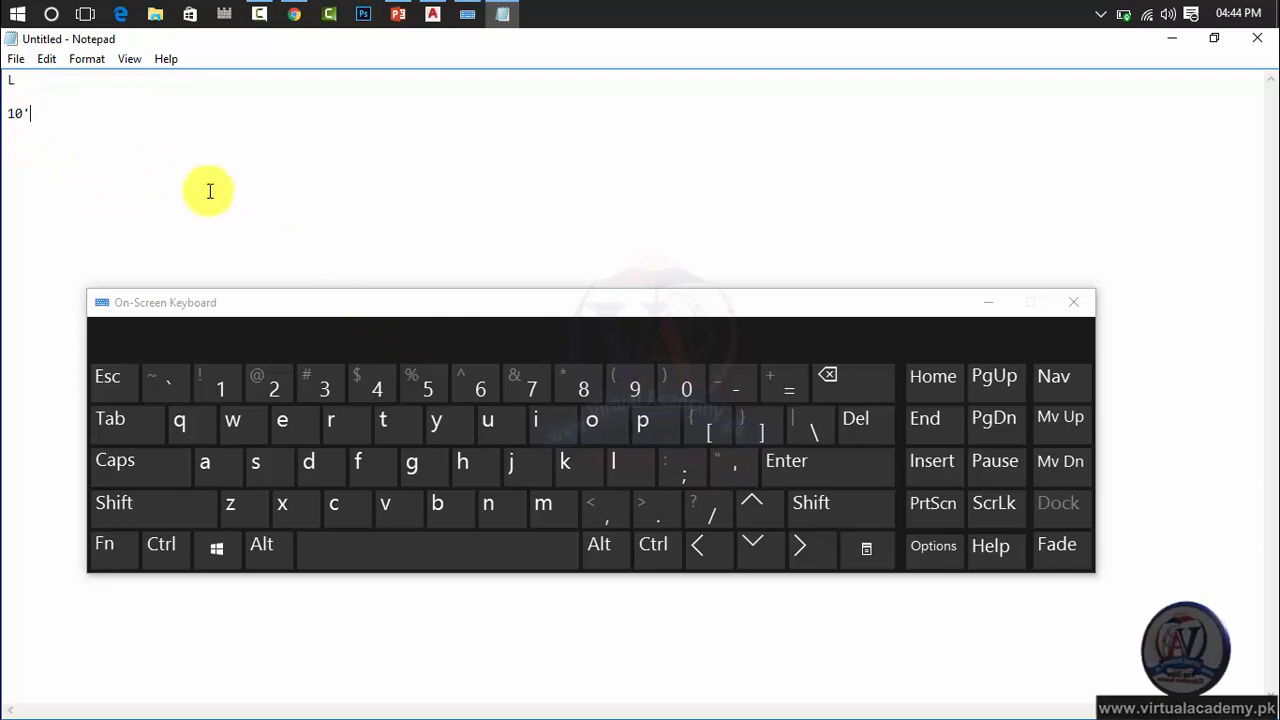
# Set the font size of the note's text to 36.
pyautogui.moveTo(149, 163); pyautogui.dragTo(18, 77)
pyautogui.click(87, 59)
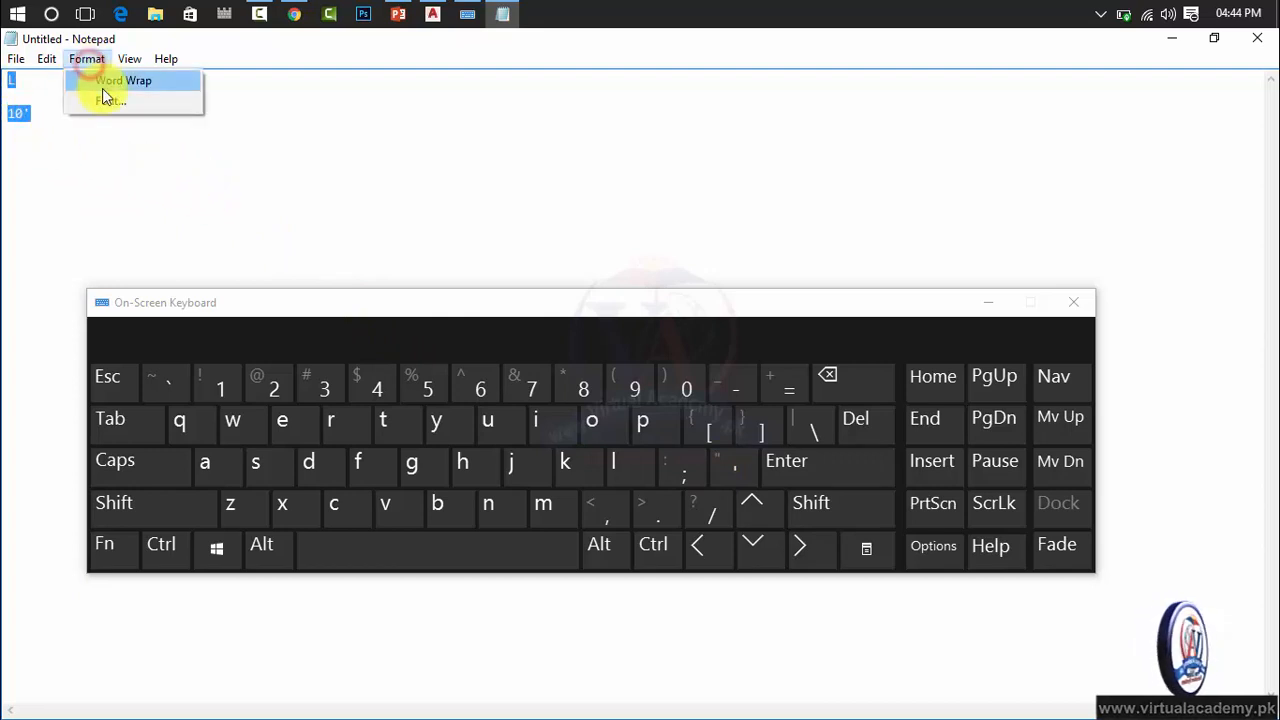
pyautogui.click(104, 97)
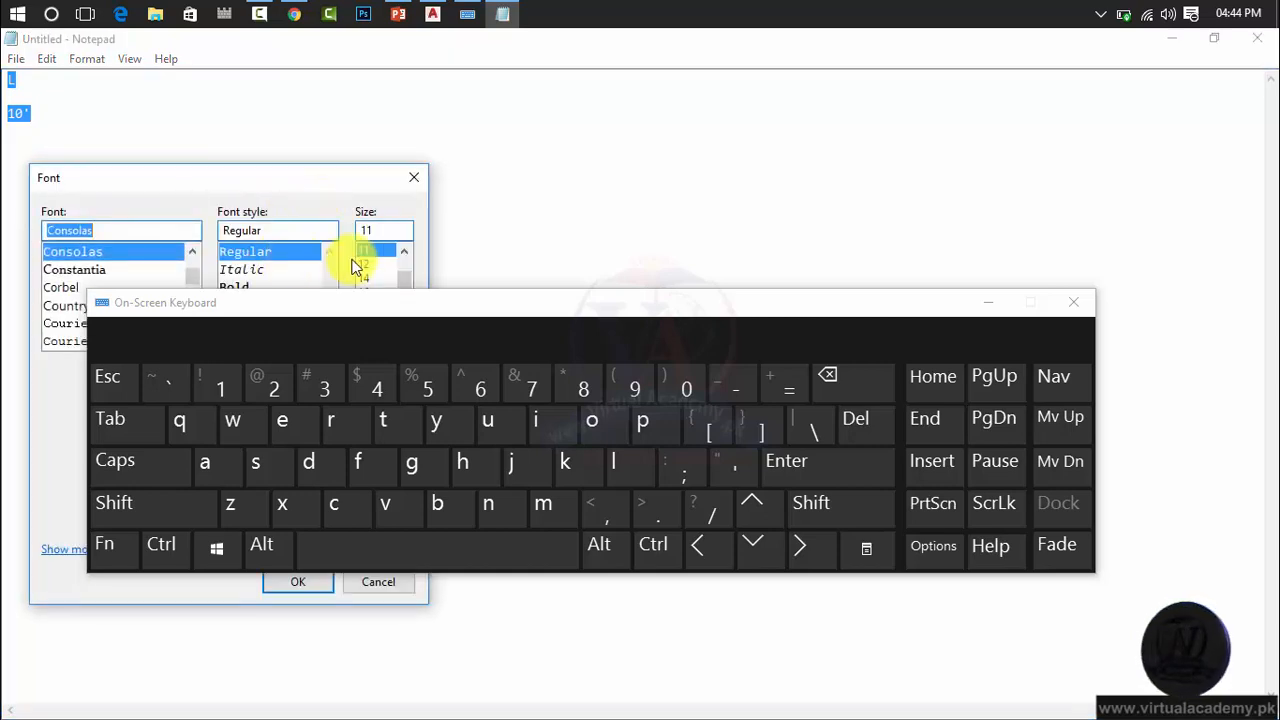
pyautogui.moveTo(351, 177); pyautogui.dragTo(475, 42)
pyautogui.scroll(-2, 491, 166)
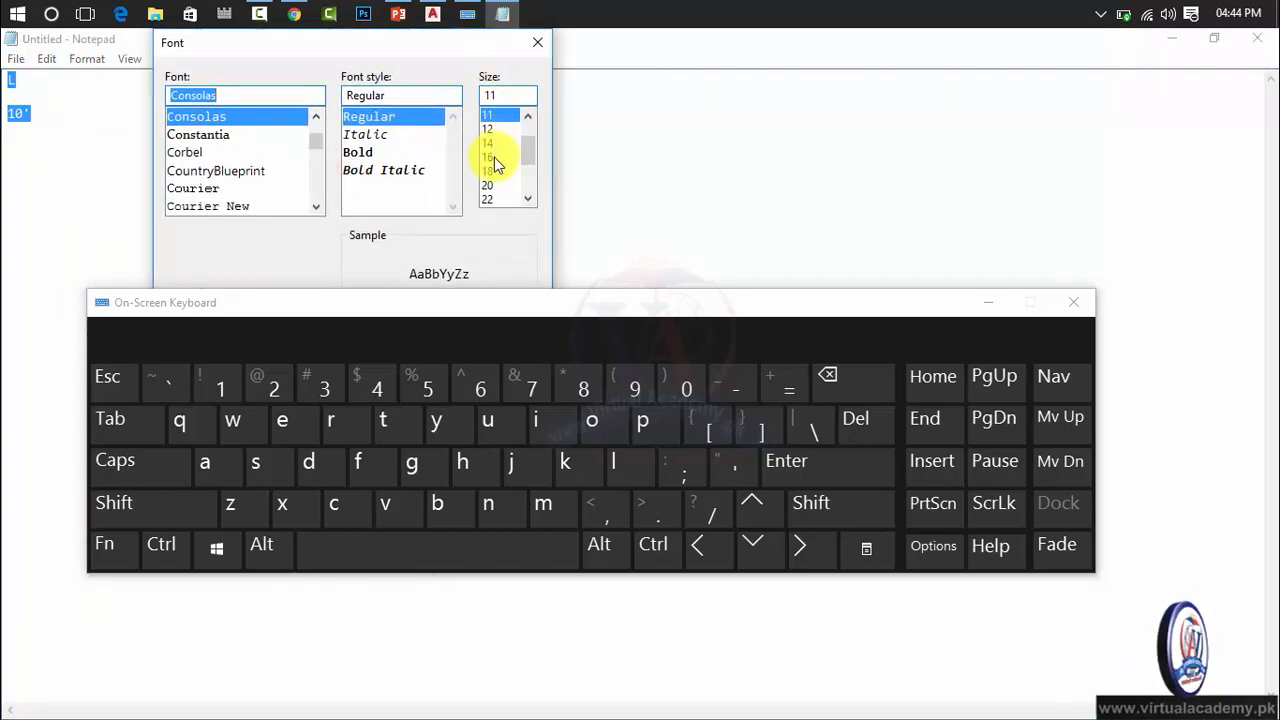
pyautogui.click(490, 171)
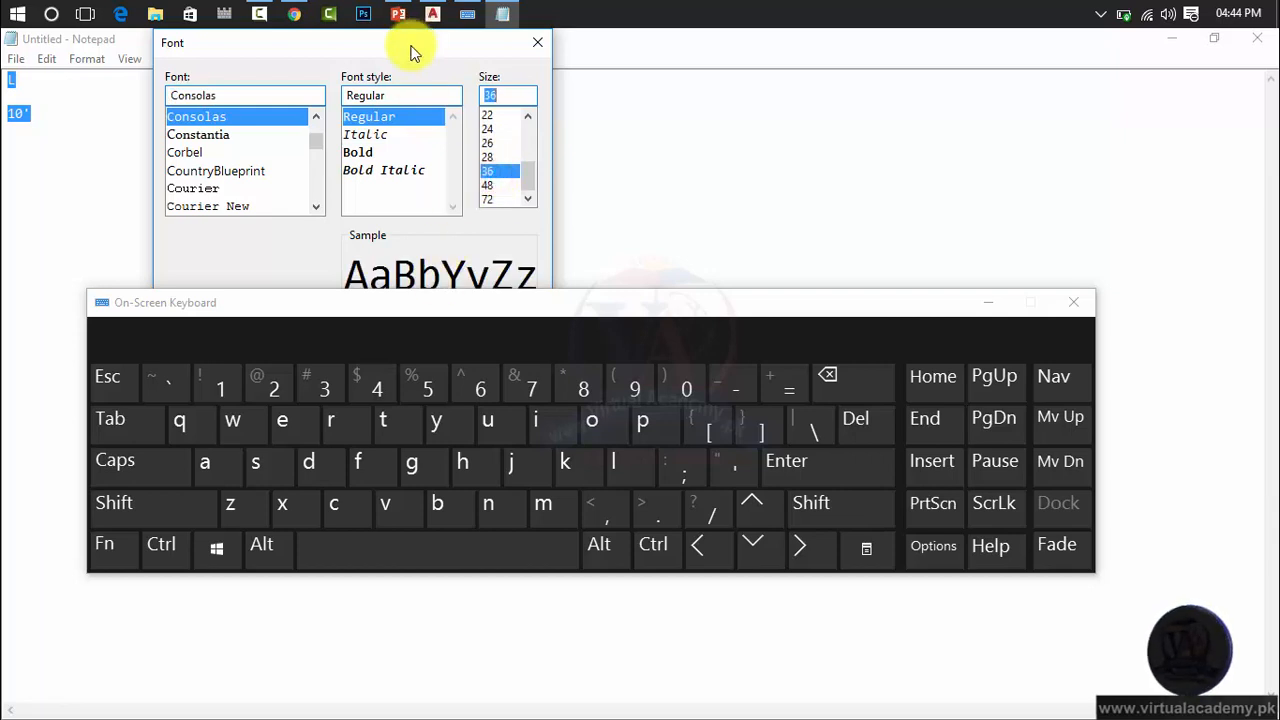
pyautogui.moveTo(414, 44); pyautogui.dragTo(805, 43)
pyautogui.press('Return')
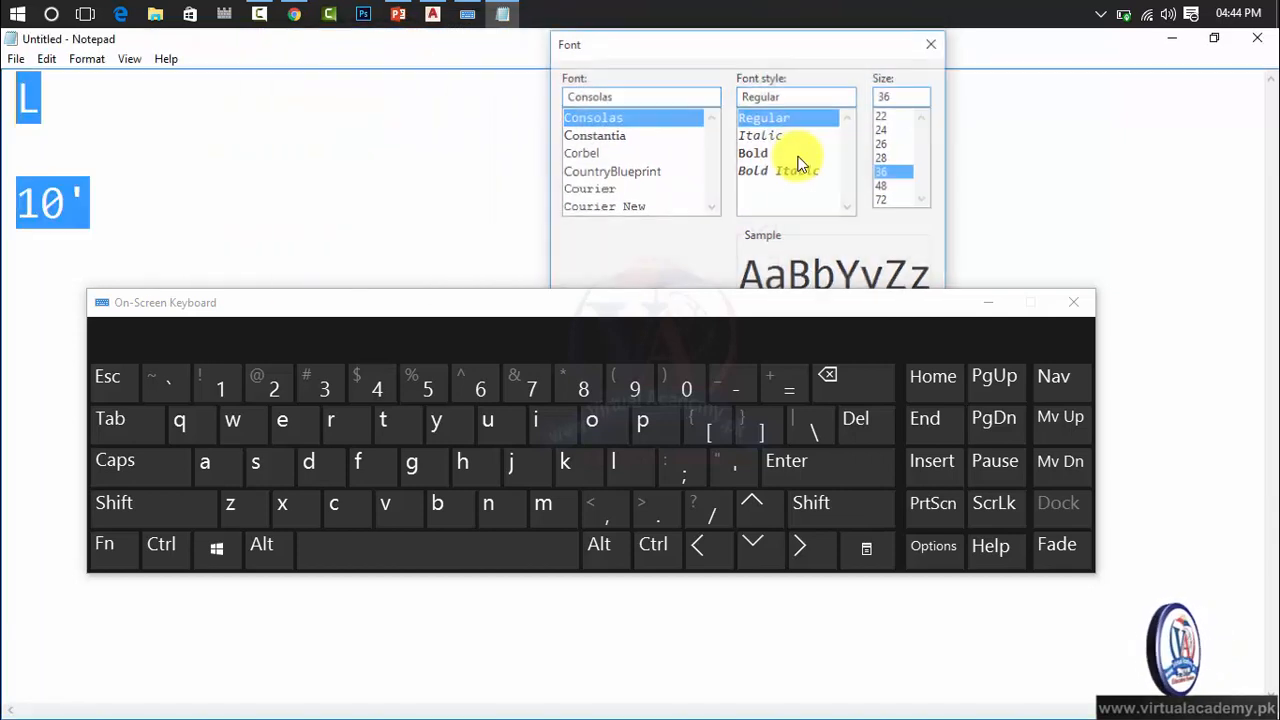
# Extend the 10' value in the note to 10'5", entering the inch mark with the On-Screen Keyboard.
pyautogui.click(130, 214)
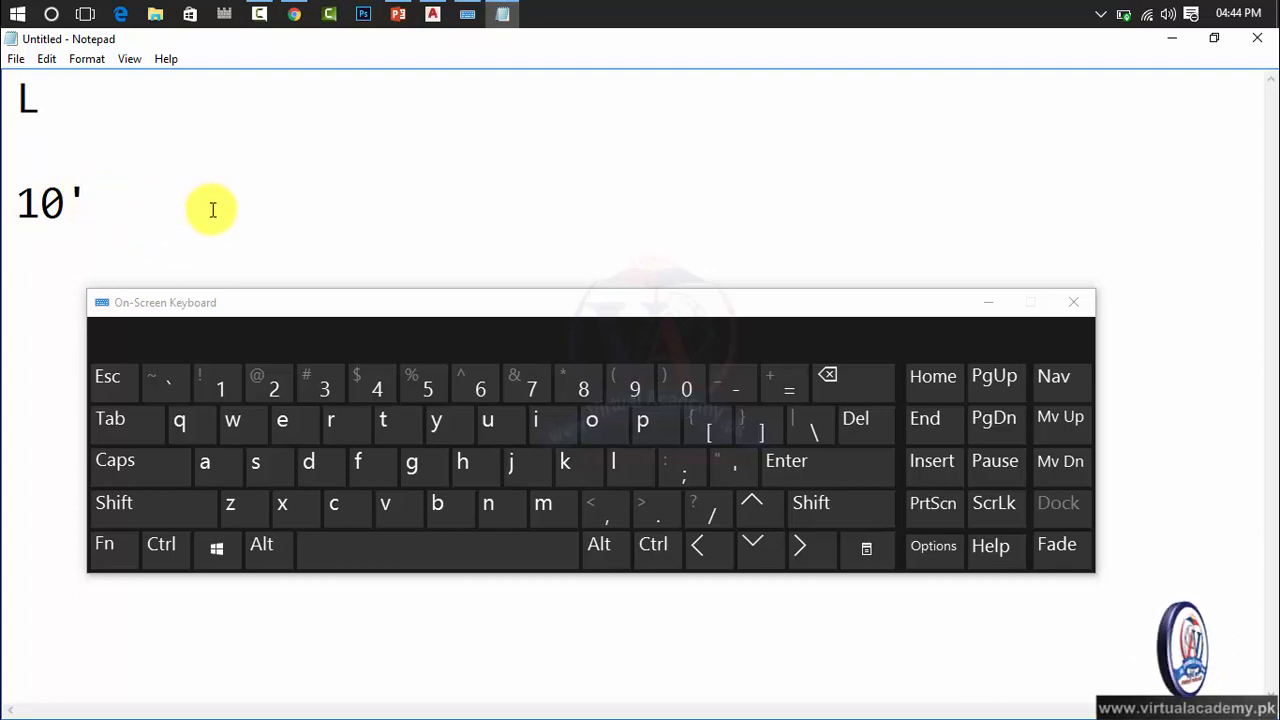
pyautogui.write('5')
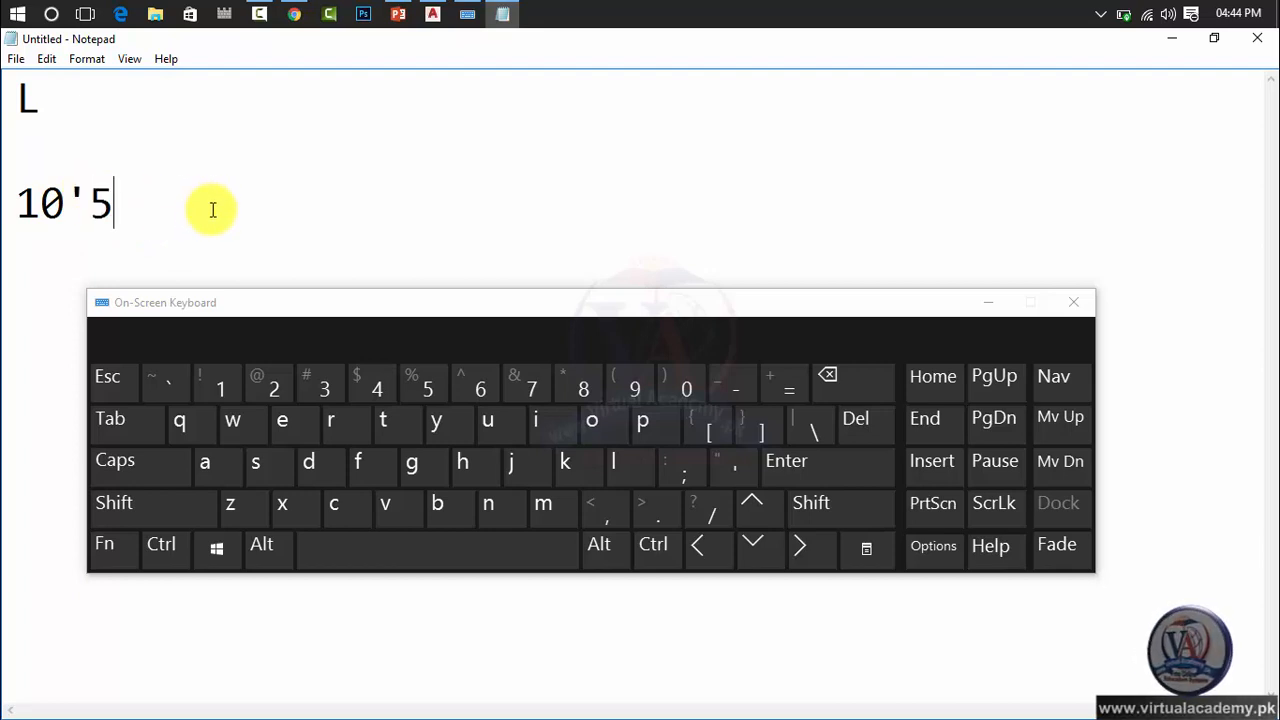
pyautogui.press('shift')
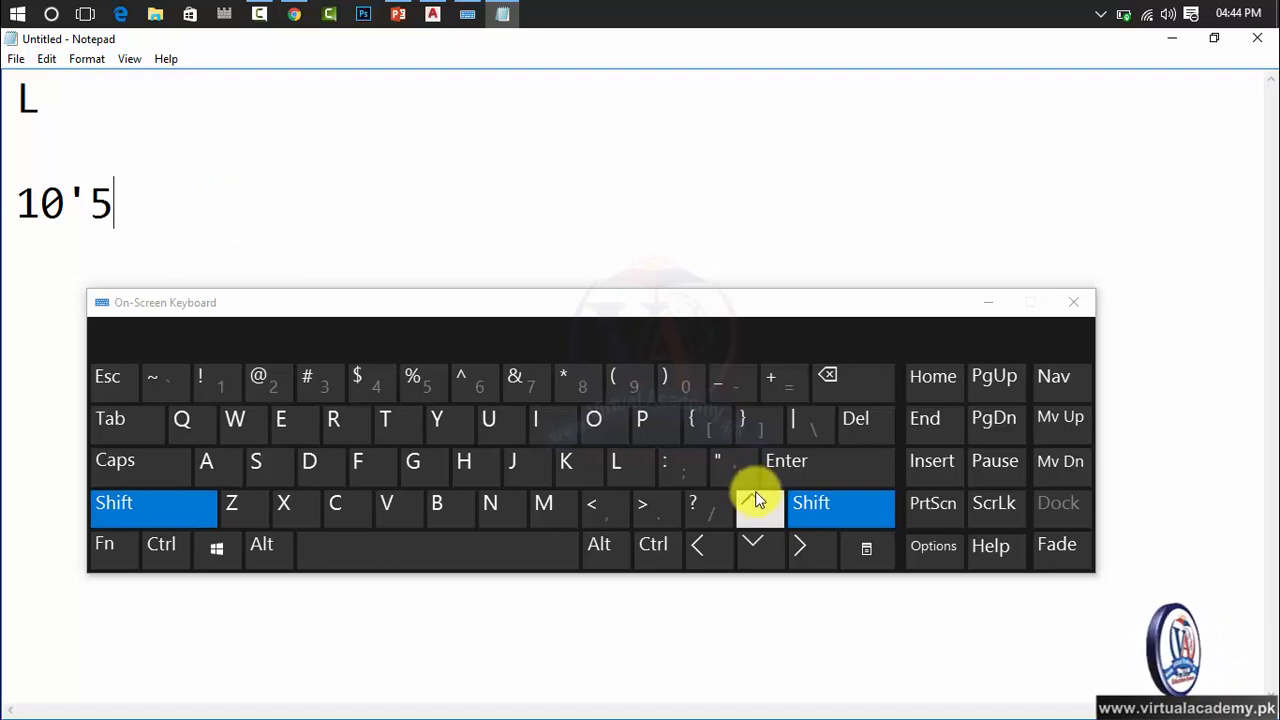
pyautogui.click(732, 466)
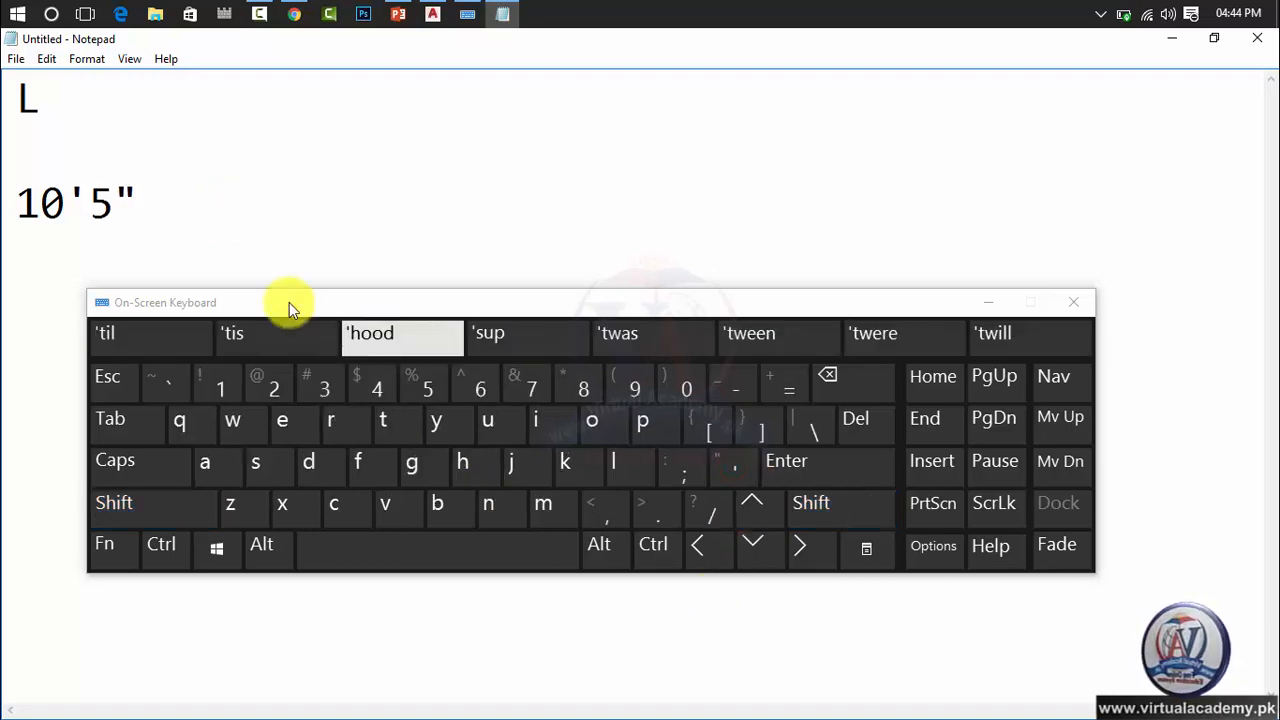
# Replace the feet-and-inches value below the L with the inches-only value 5".
pyautogui.moveTo(130, 204); pyautogui.dragTo(8, 200)
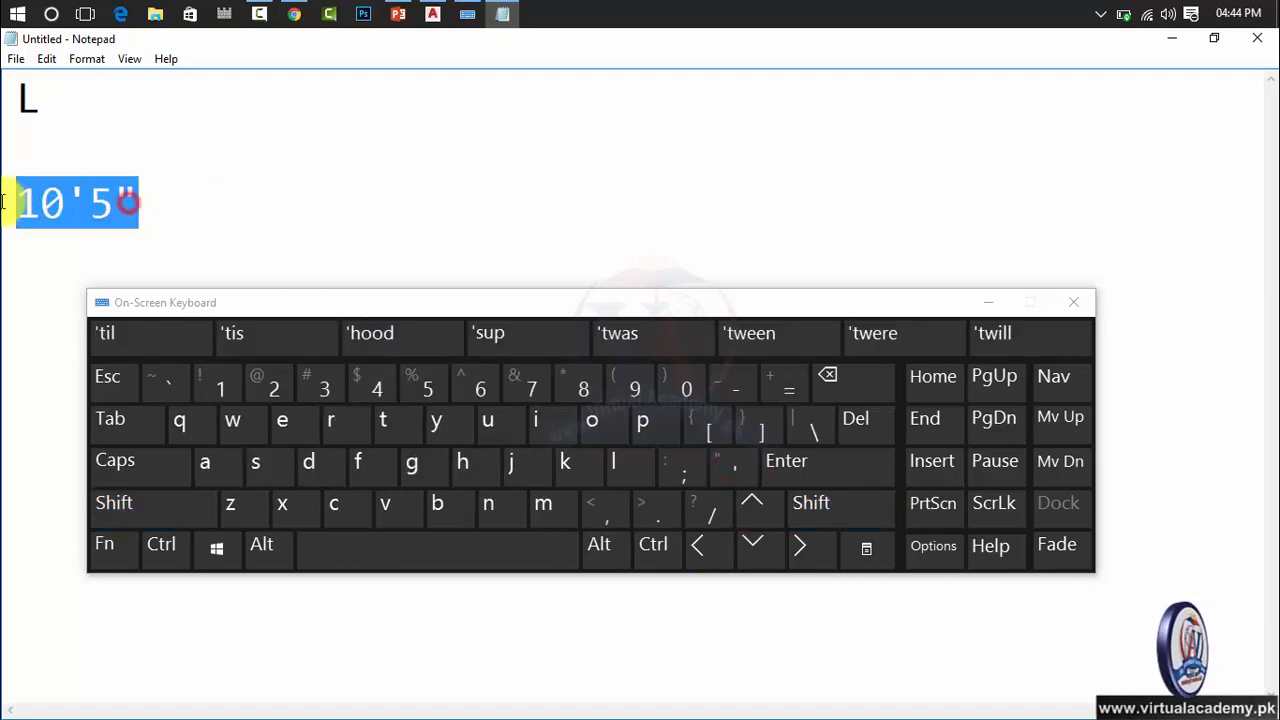
pyautogui.press('BackSpace')
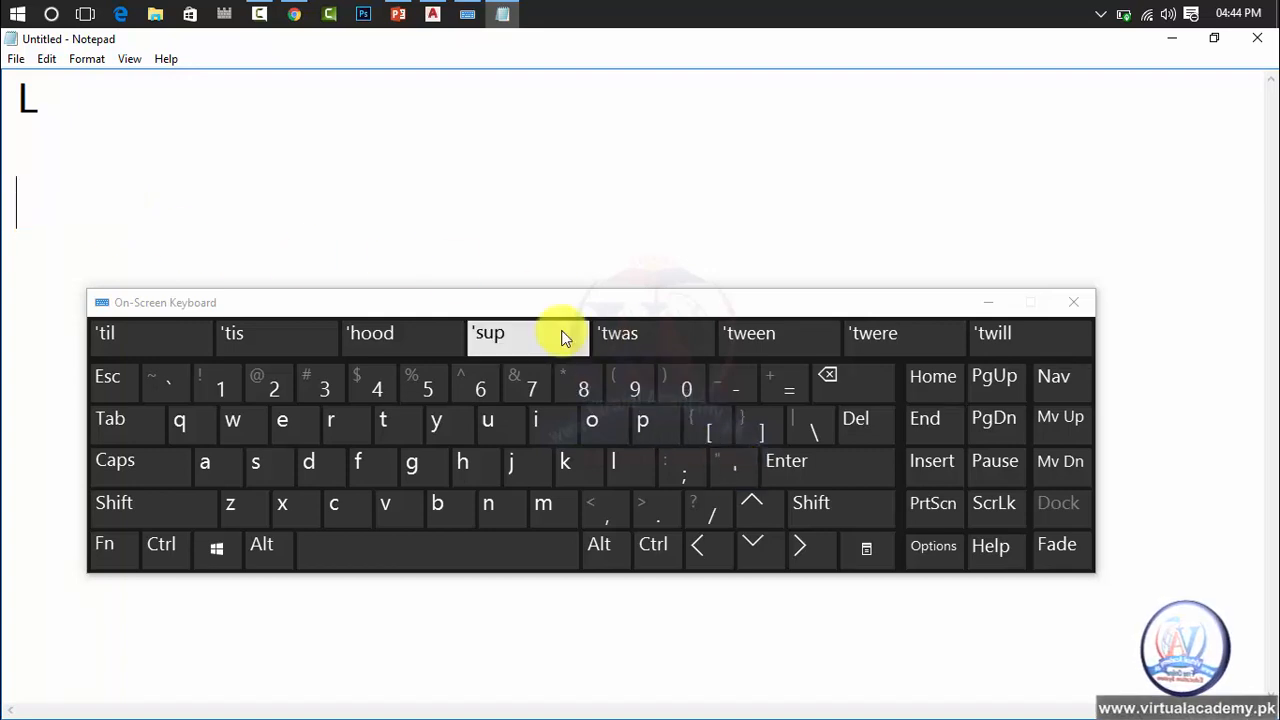
pyautogui.write('5')
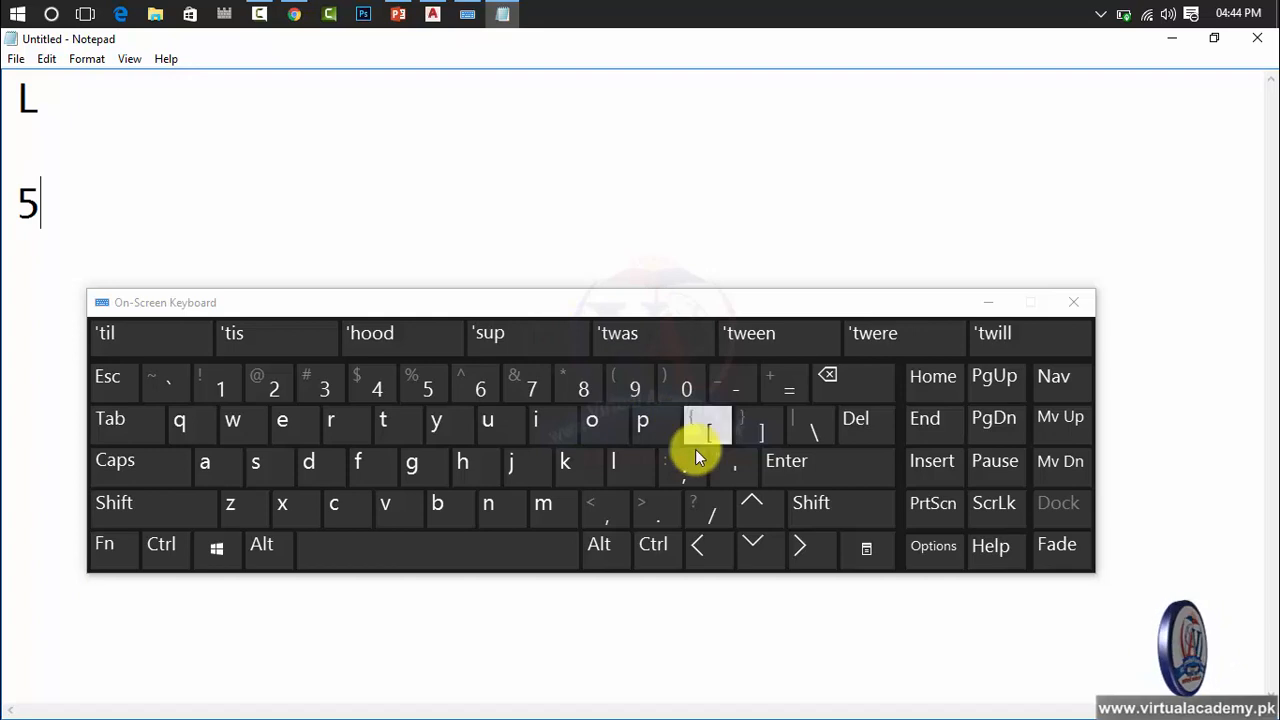
pyautogui.press('shift')
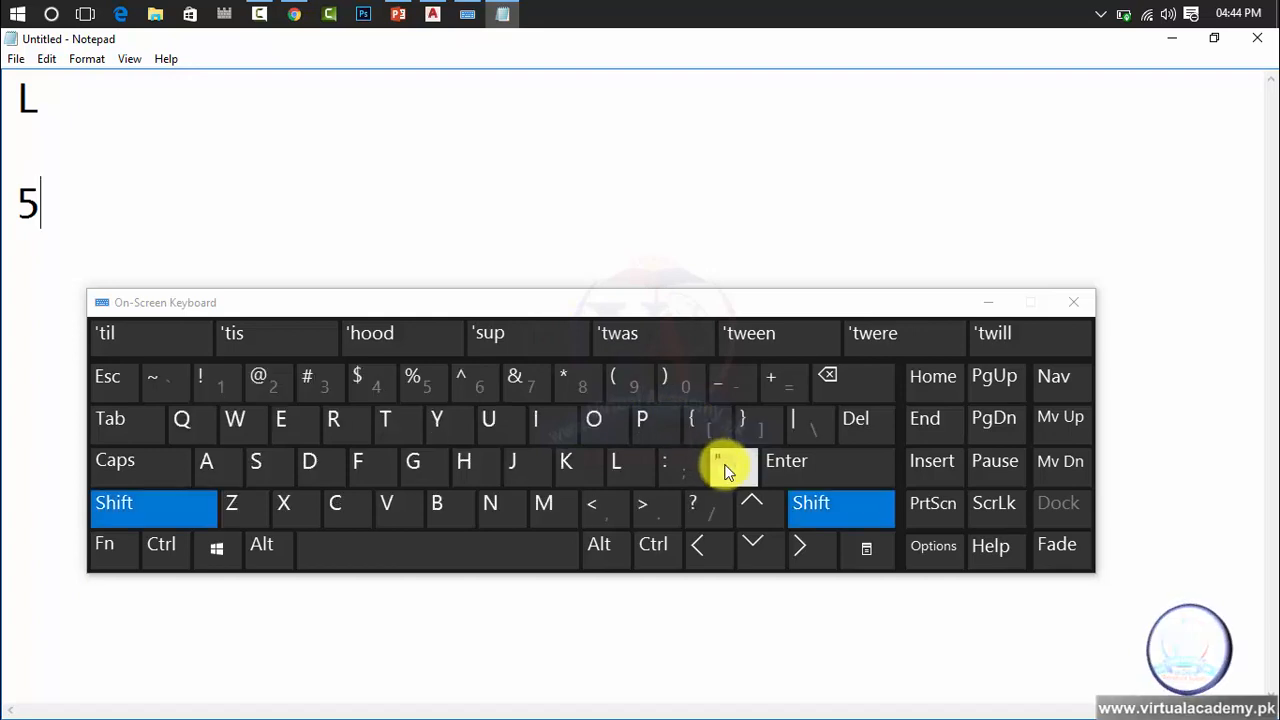
pyautogui.click(727, 470)
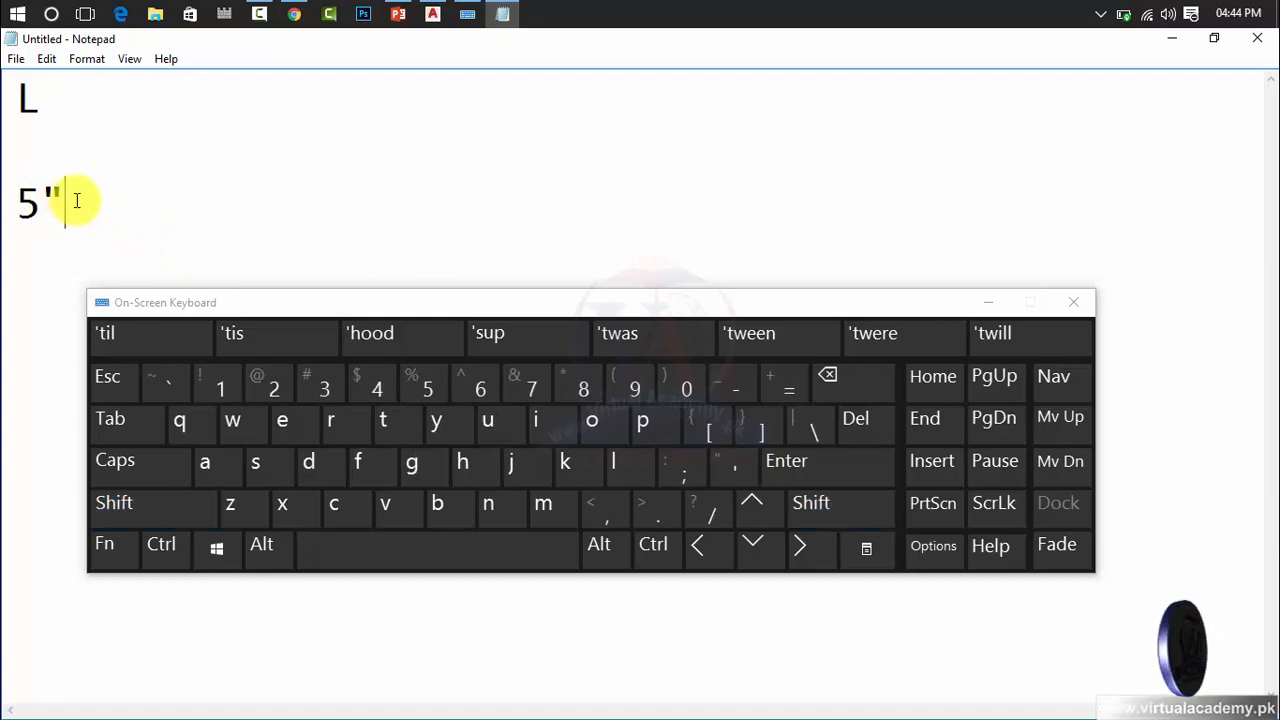
# Replace the inches-only value in the note with 11'5", entering the foot and inch marks with the On-Screen Keyboard.
pyautogui.doubleClick(76, 200)
pyautogui.press('BackSpace')
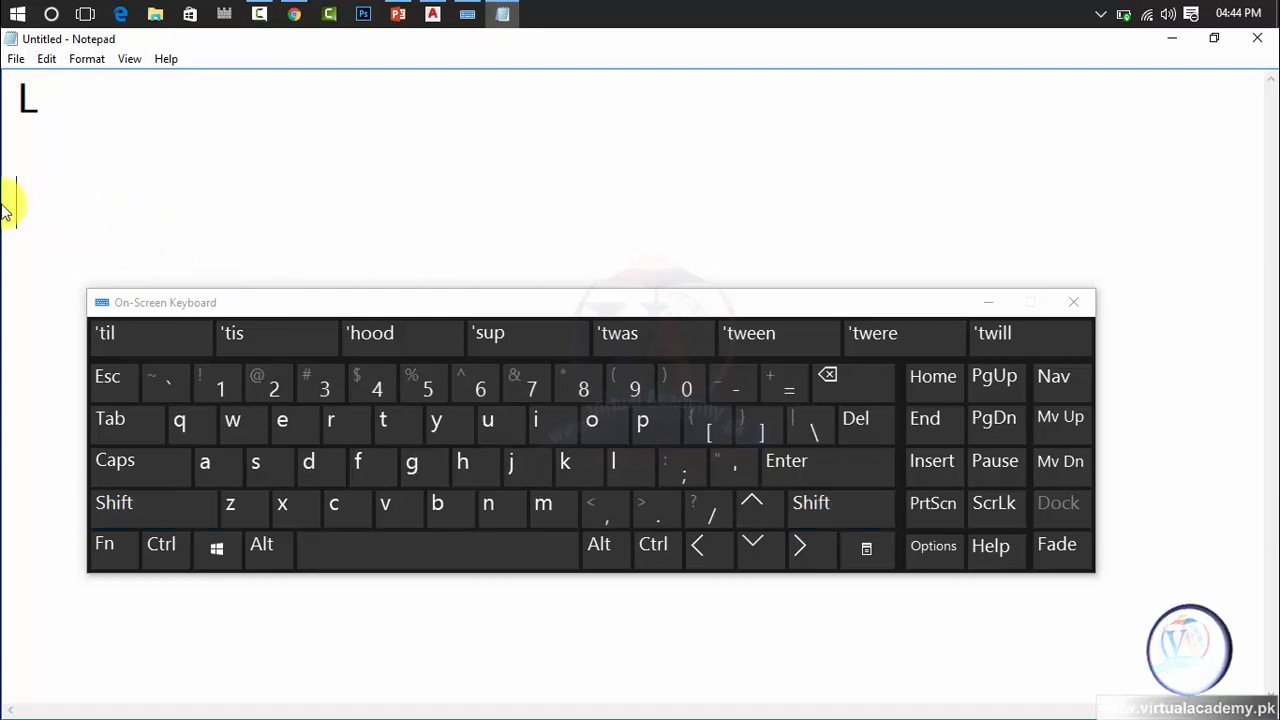
pyautogui.write('11')
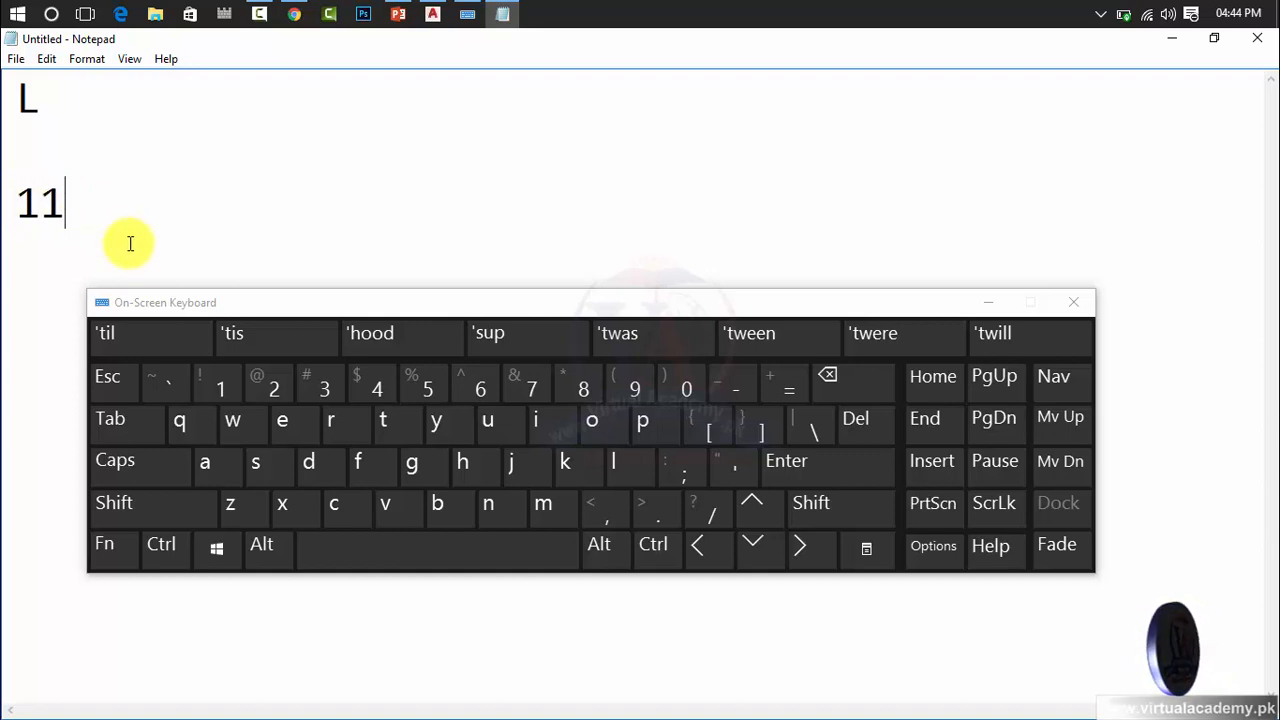
pyautogui.click(720, 467)
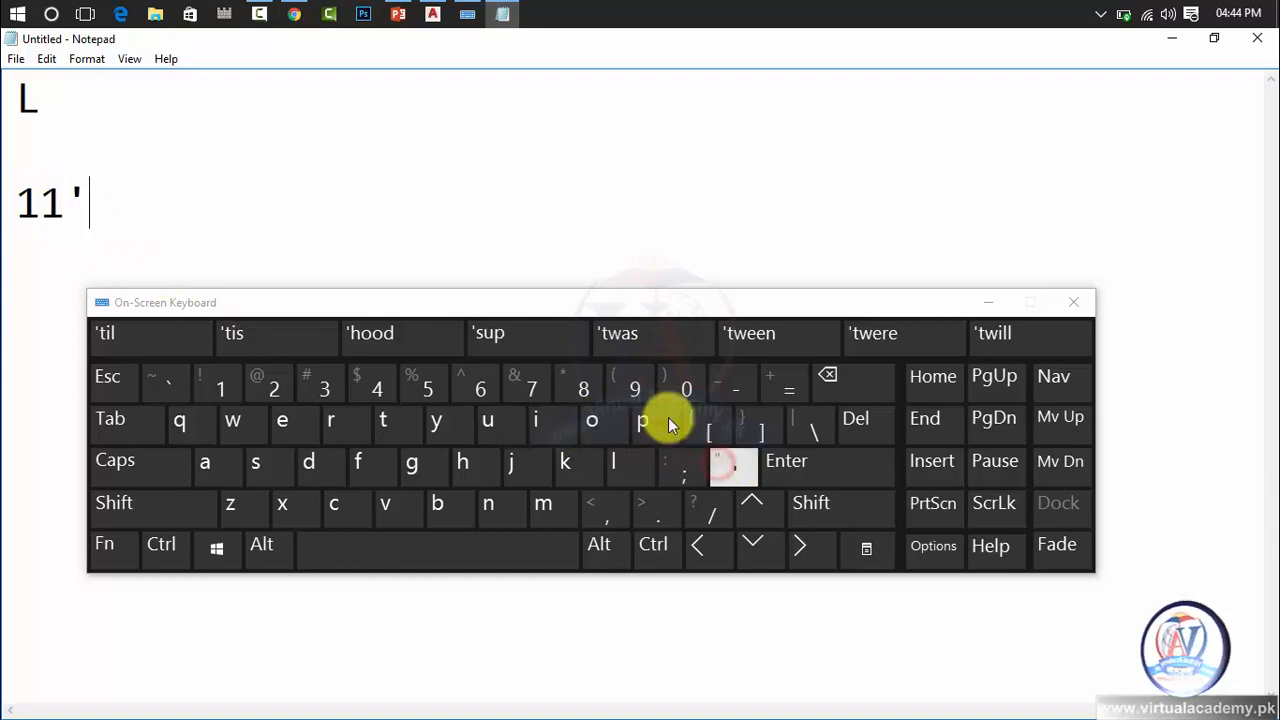
pyautogui.write('5')
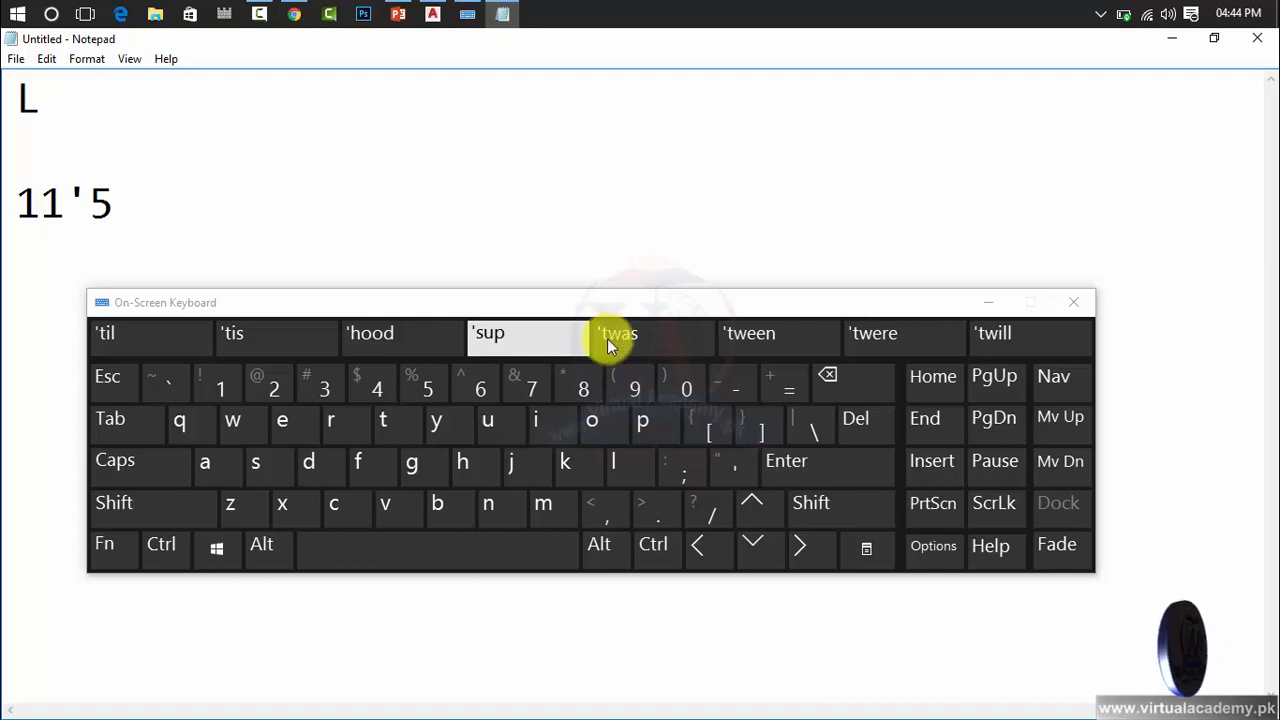
pyautogui.press('shift')
pyautogui.click(745, 467)
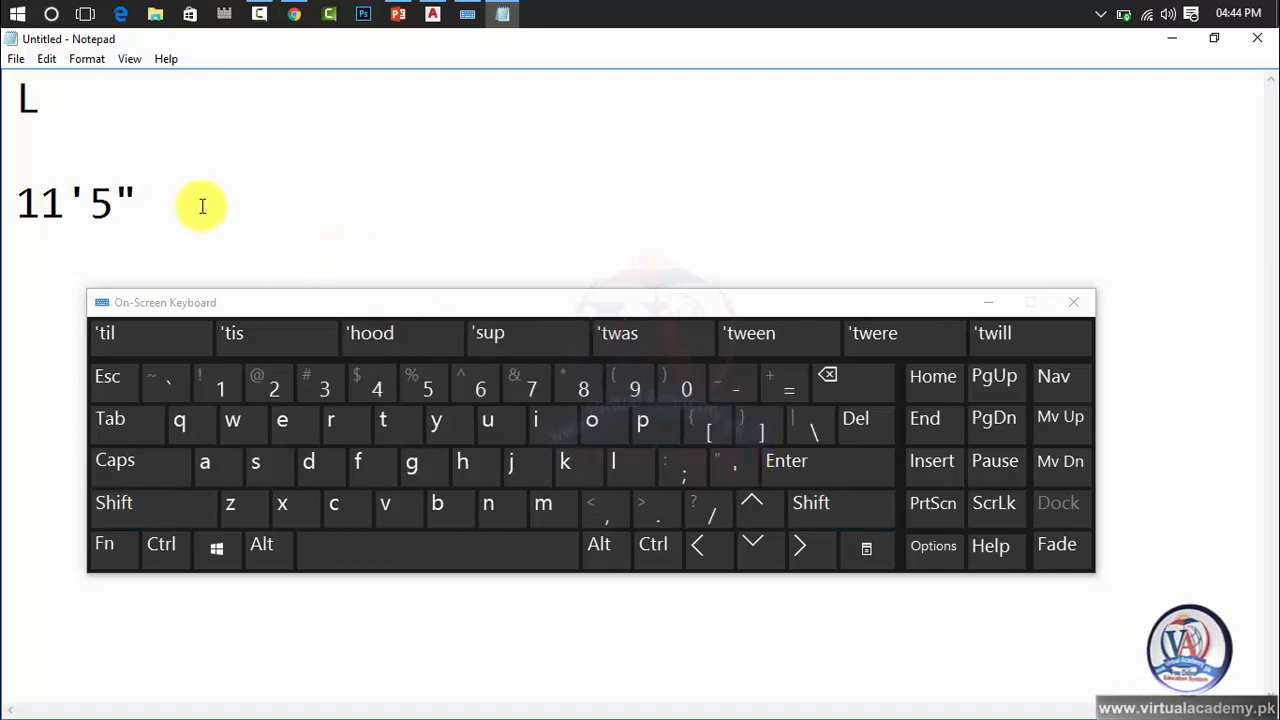
# Close the On-Screen Keyboard and Notepad without saving the note, returning to the AutoCAD drawing.
pyautogui.moveTo(200, 203); pyautogui.dragTo(5, 95)
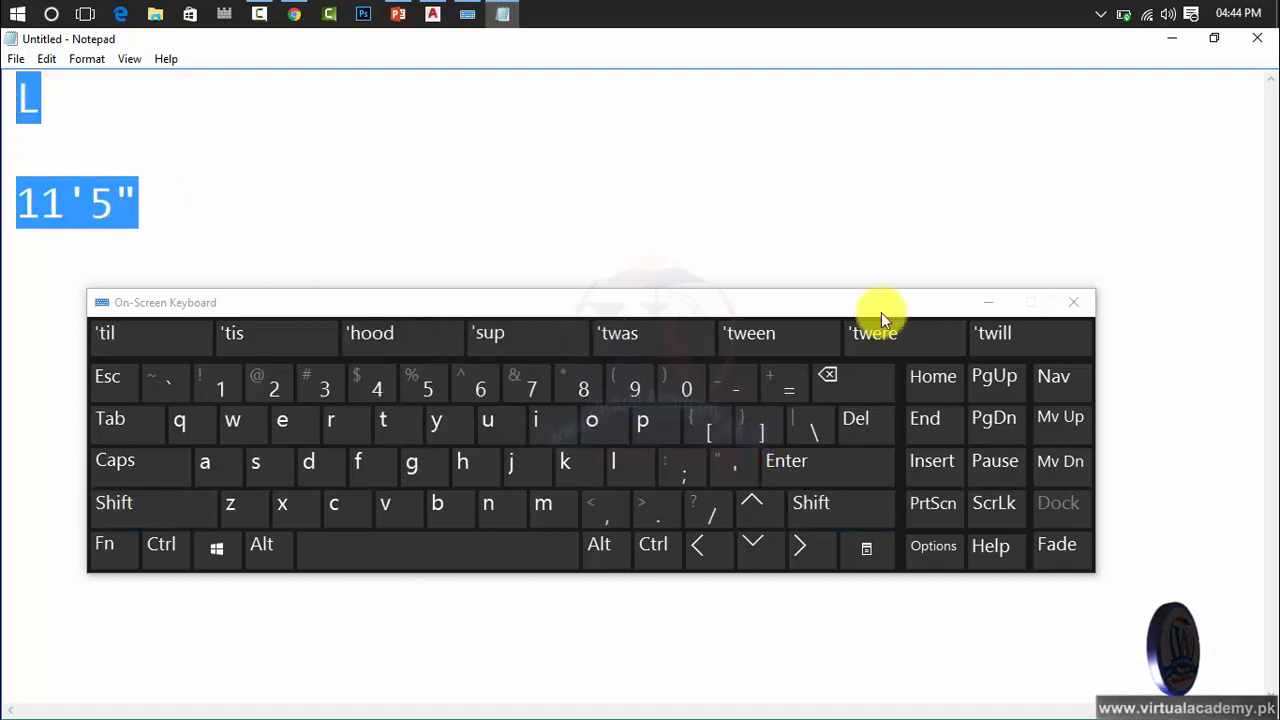
pyautogui.click(1069, 305)
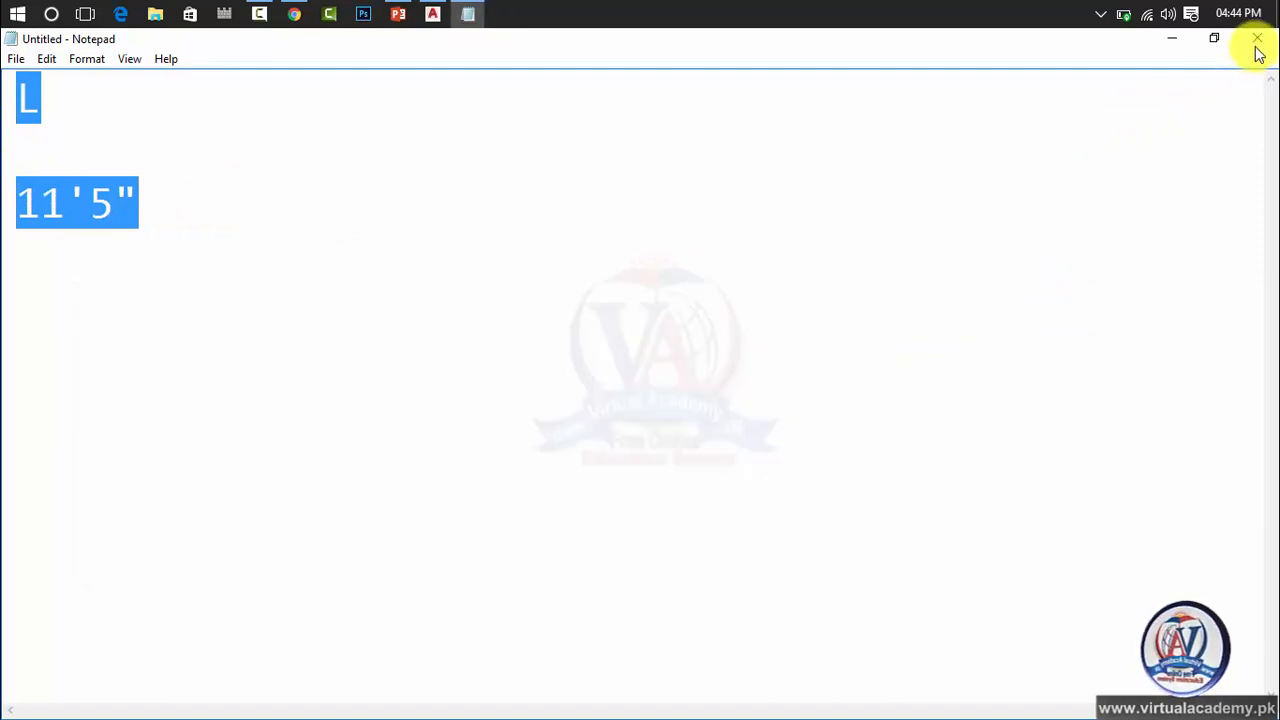
pyautogui.click(1256, 39)
pyautogui.click(686, 386)
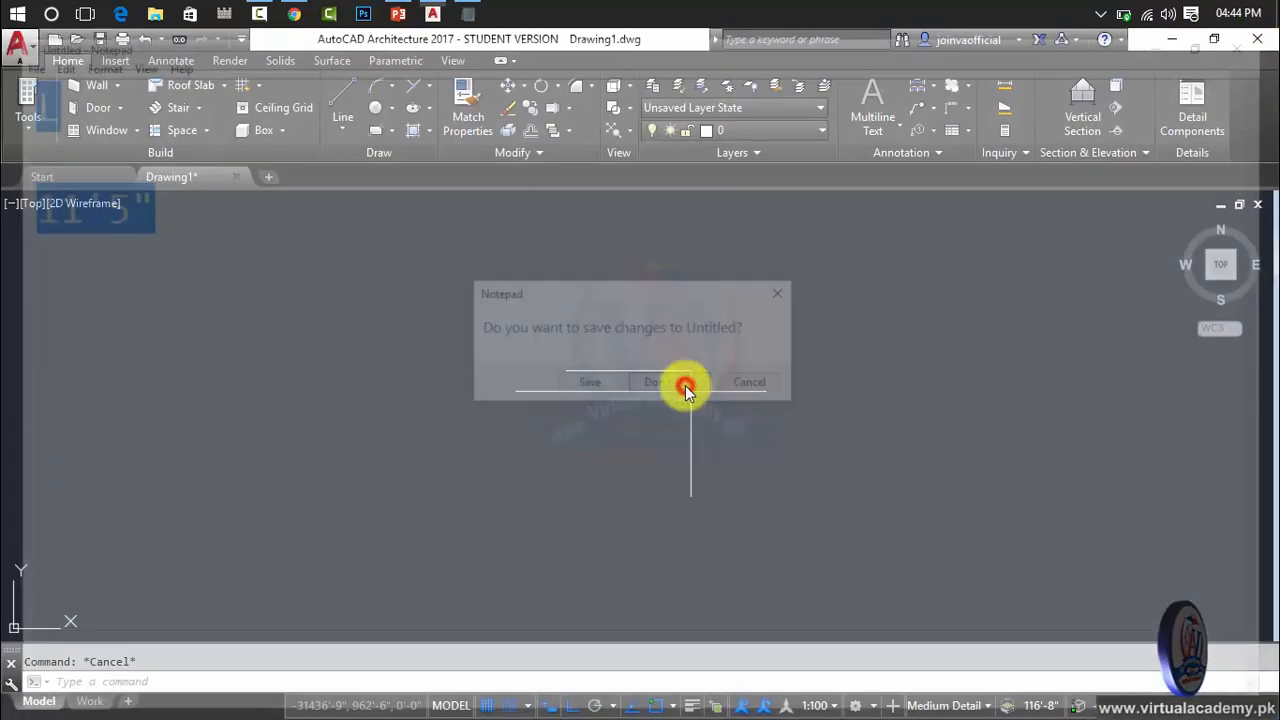